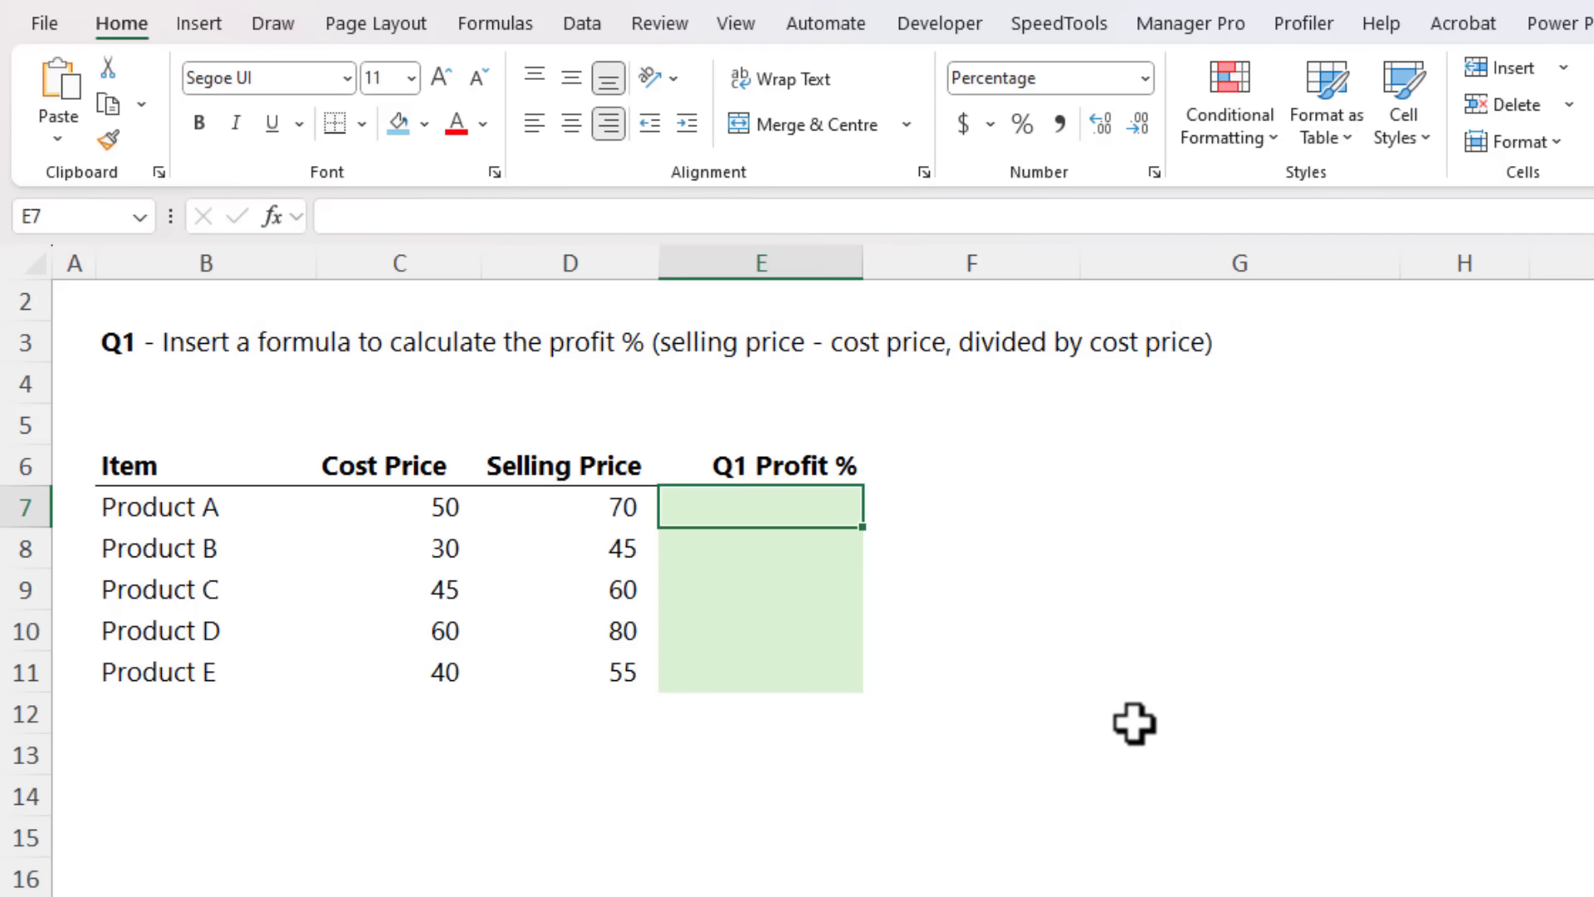
Step: Calculate Product A's profit percentage in E7 with =(D7-C7)/C7 and fill the formula down to the Product E row
type("=(")
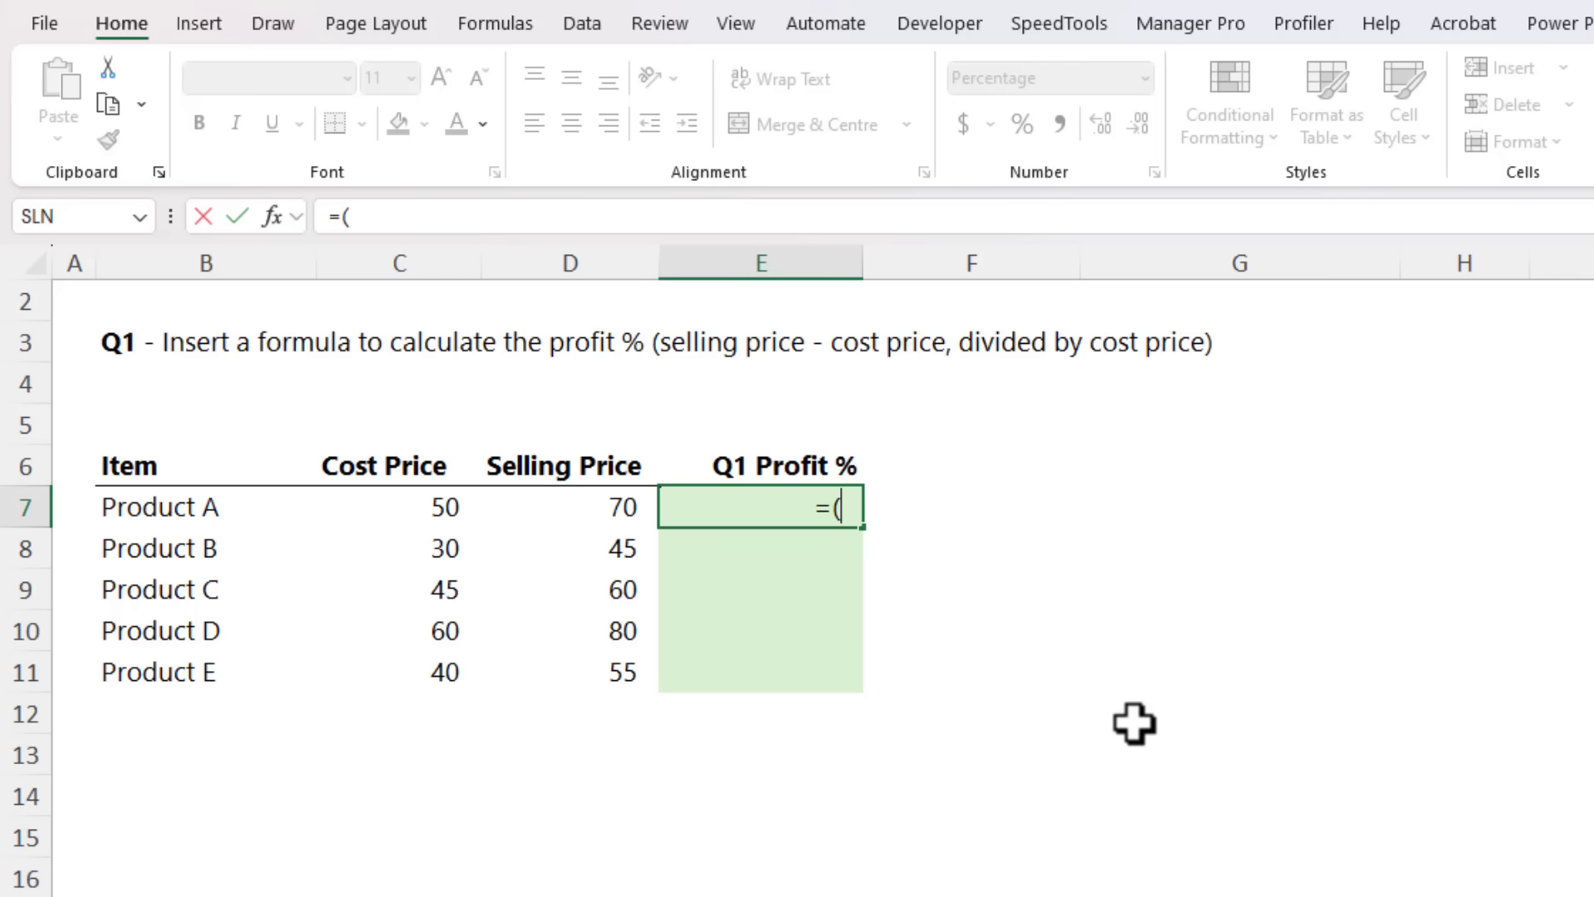
key("Left")
type("-")
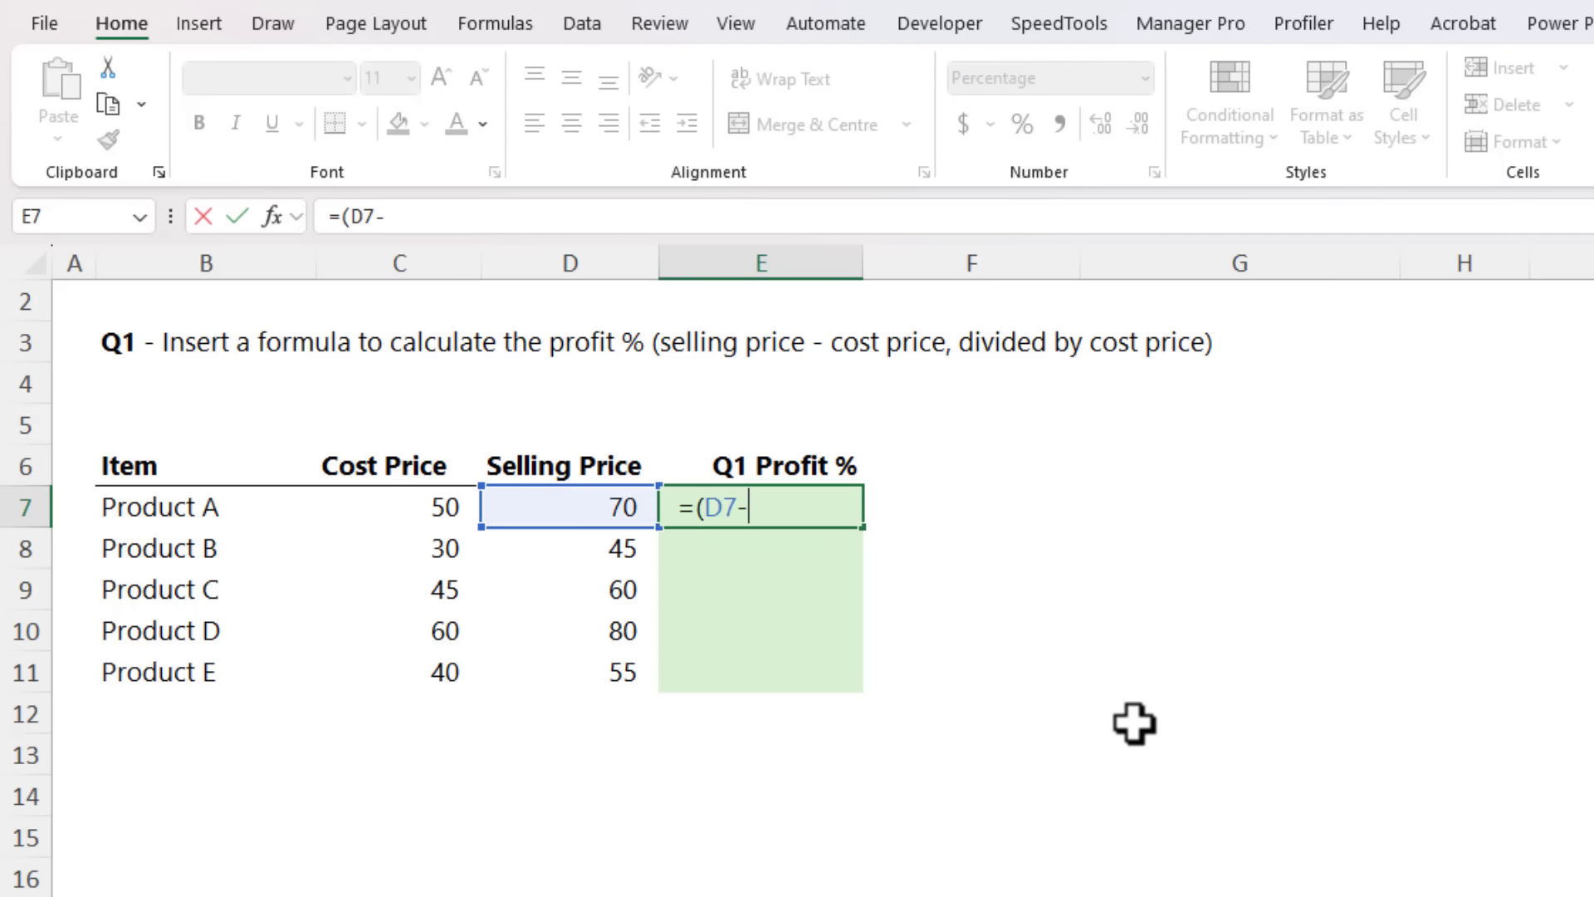
key("Left")
key("Left")
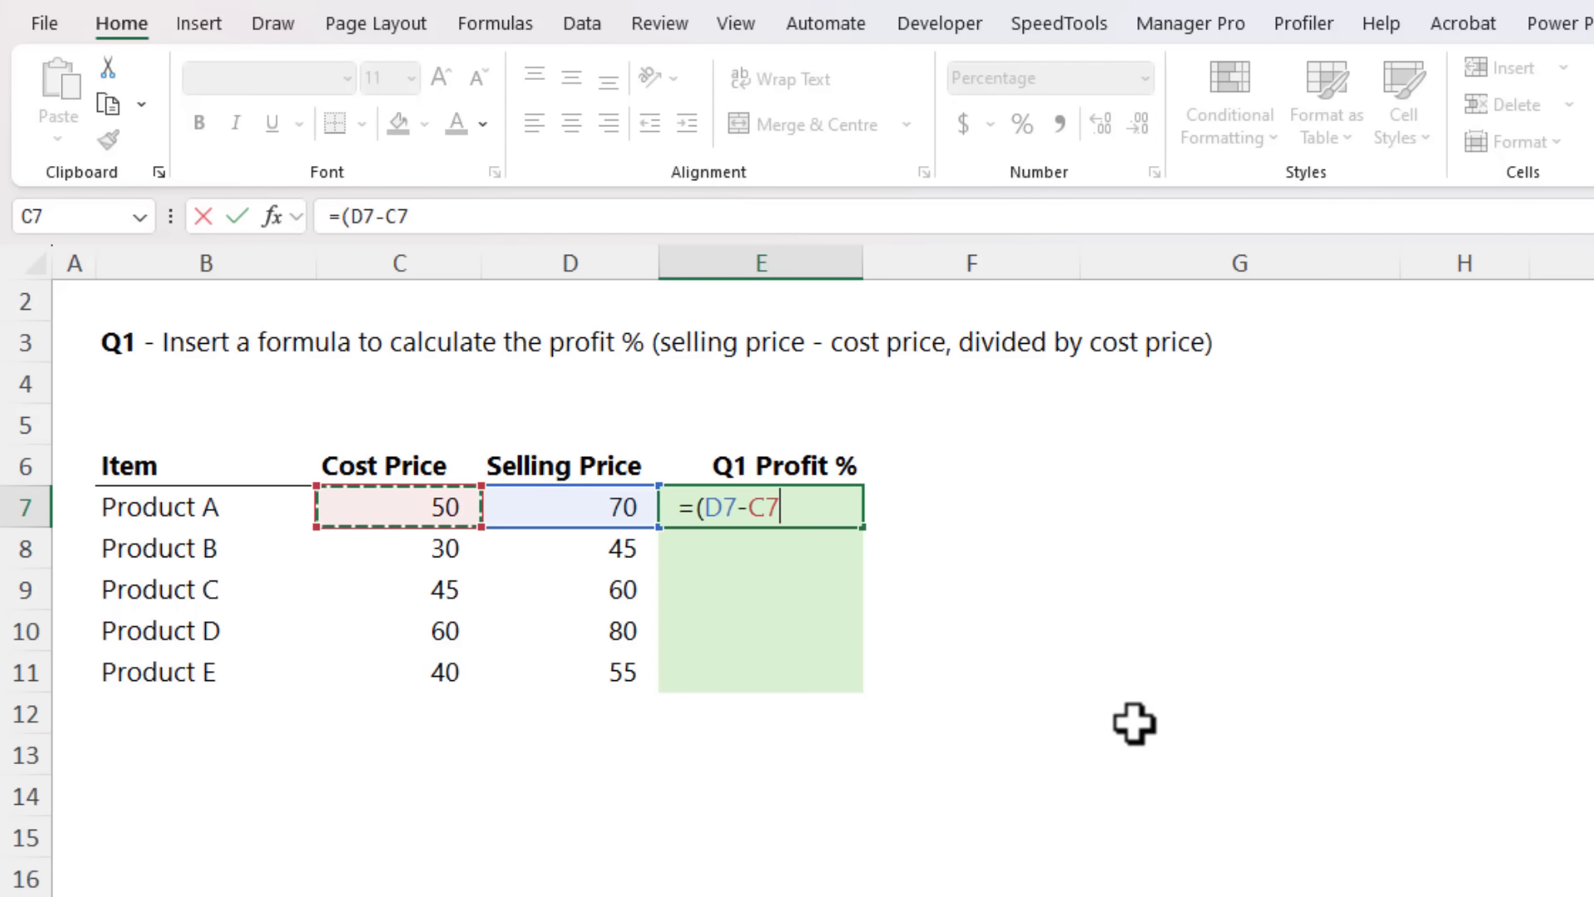
type(")/")
key("Left")
key("Left")
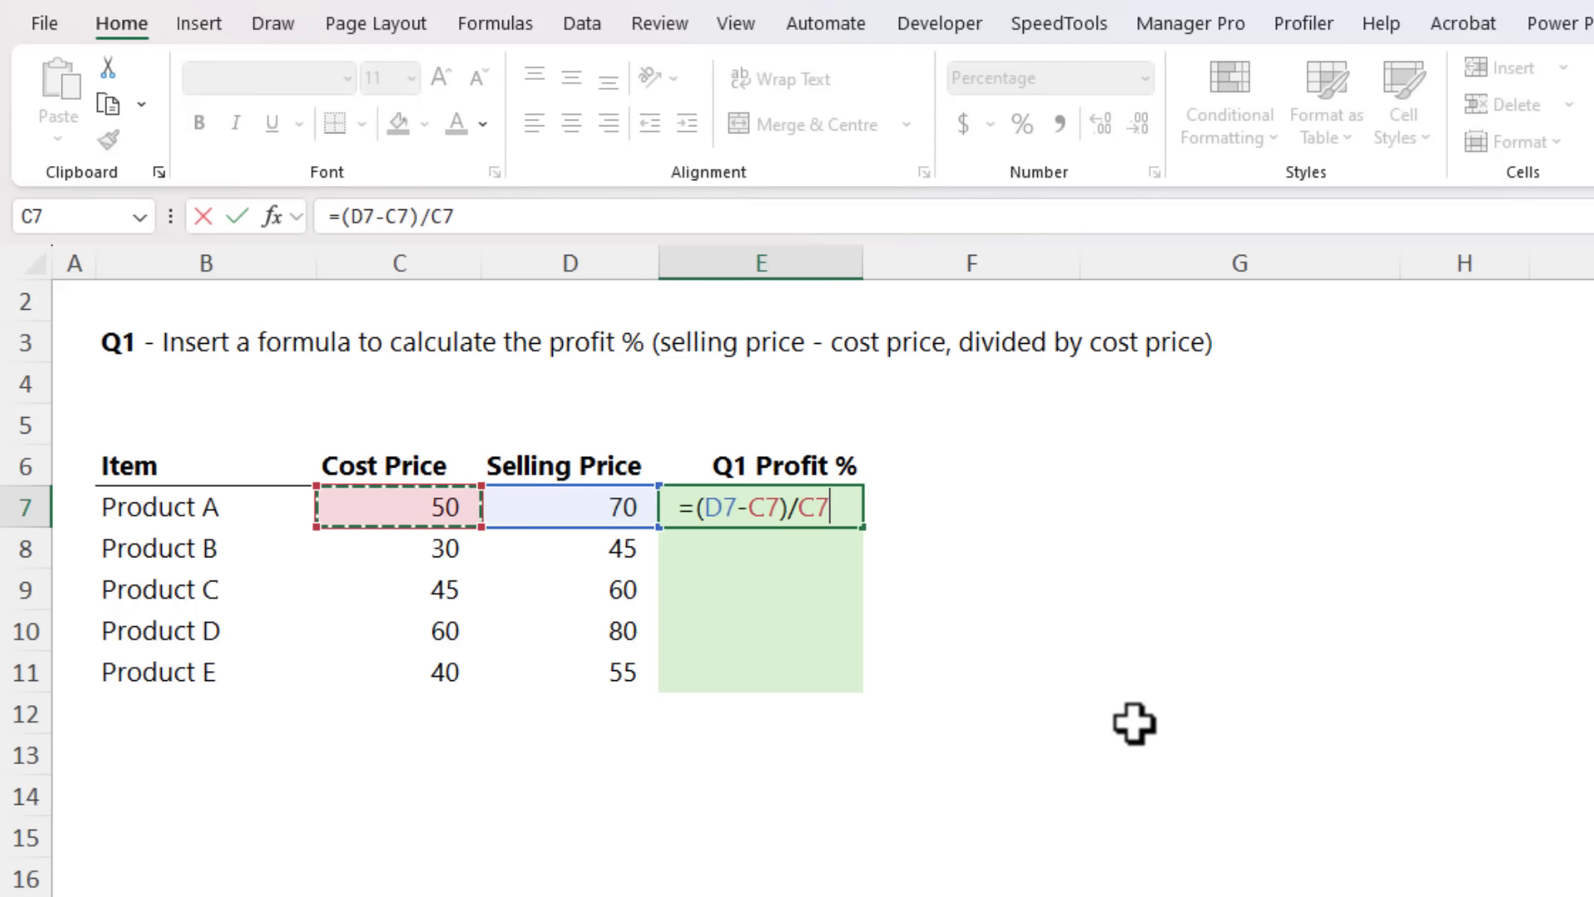
key("Return")
key("Up")
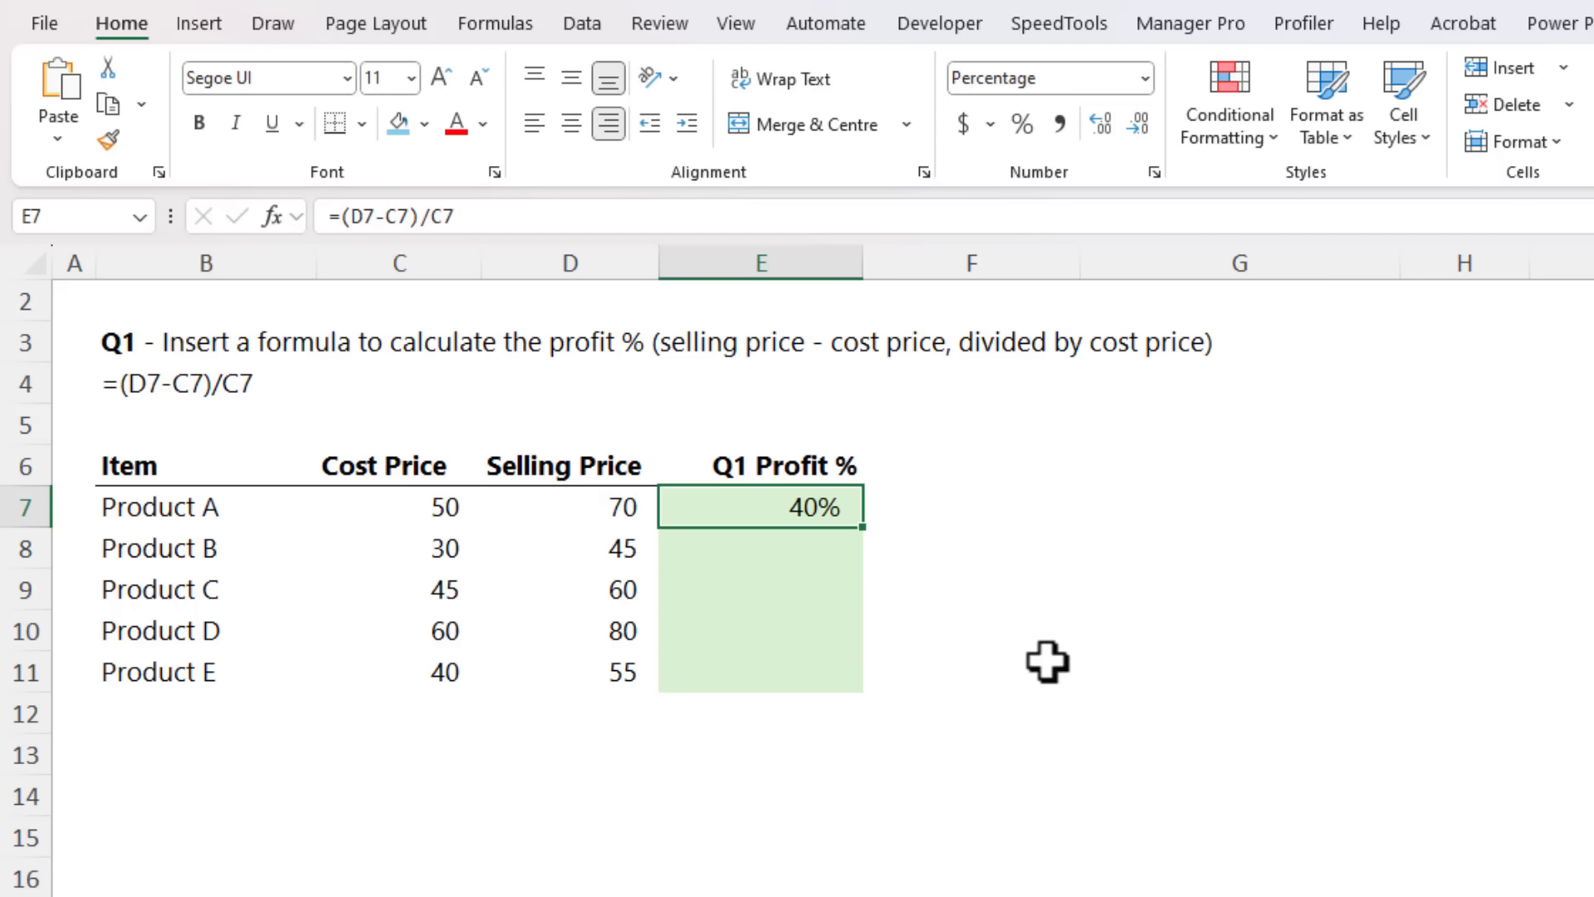
double_click(866, 534)
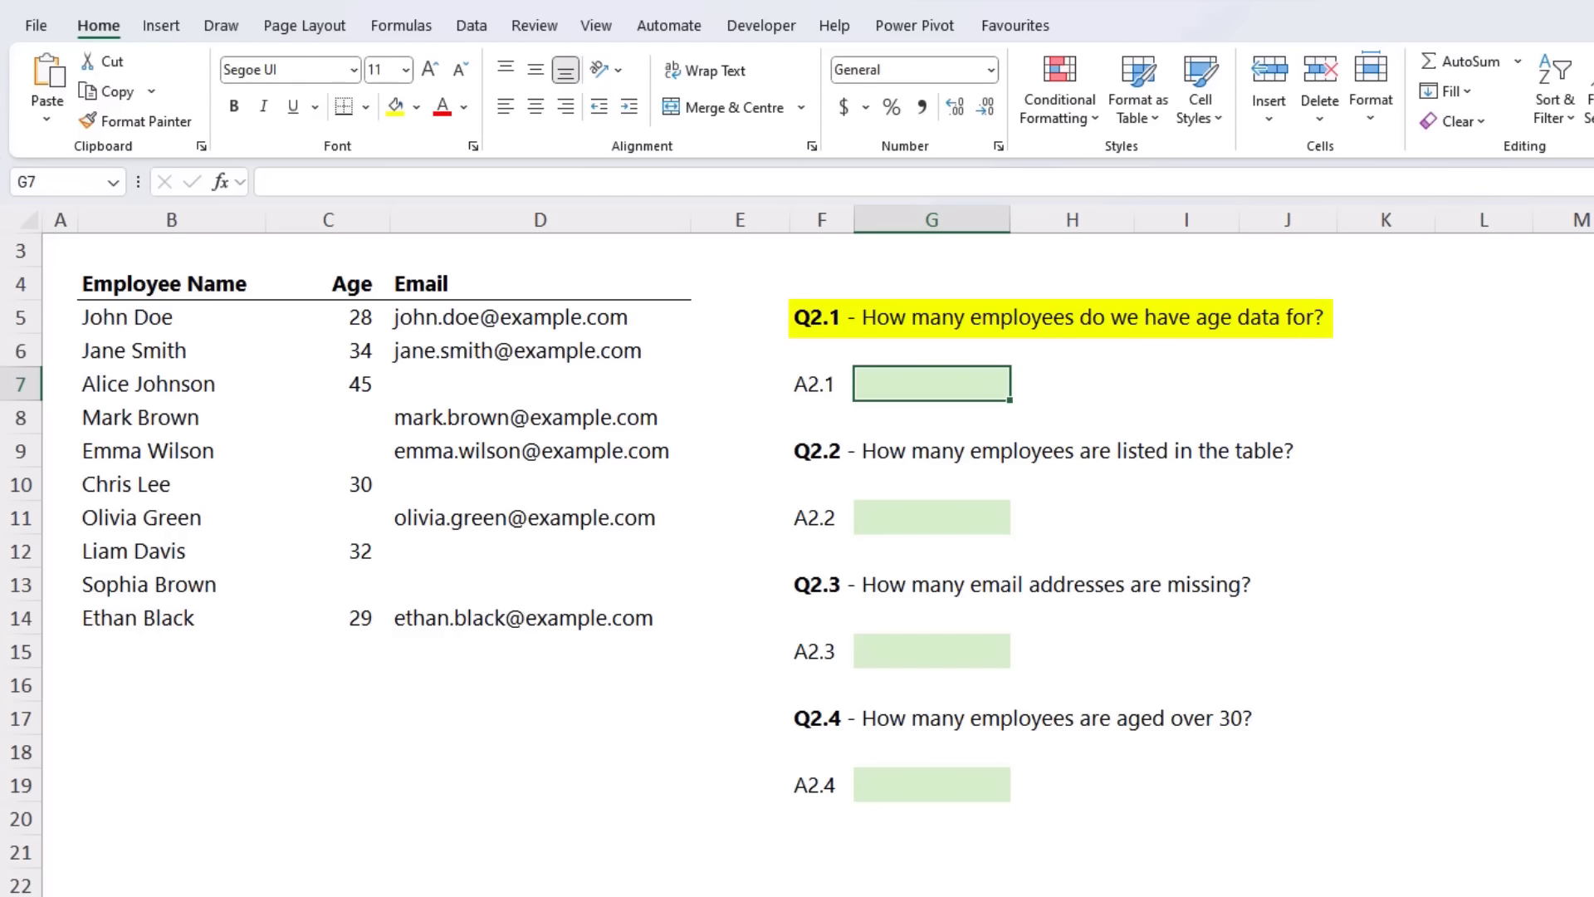
Step: Answer Q2.1 in G7 by counting the employees with age data using =COUNT(C5:C14)
type("=count")
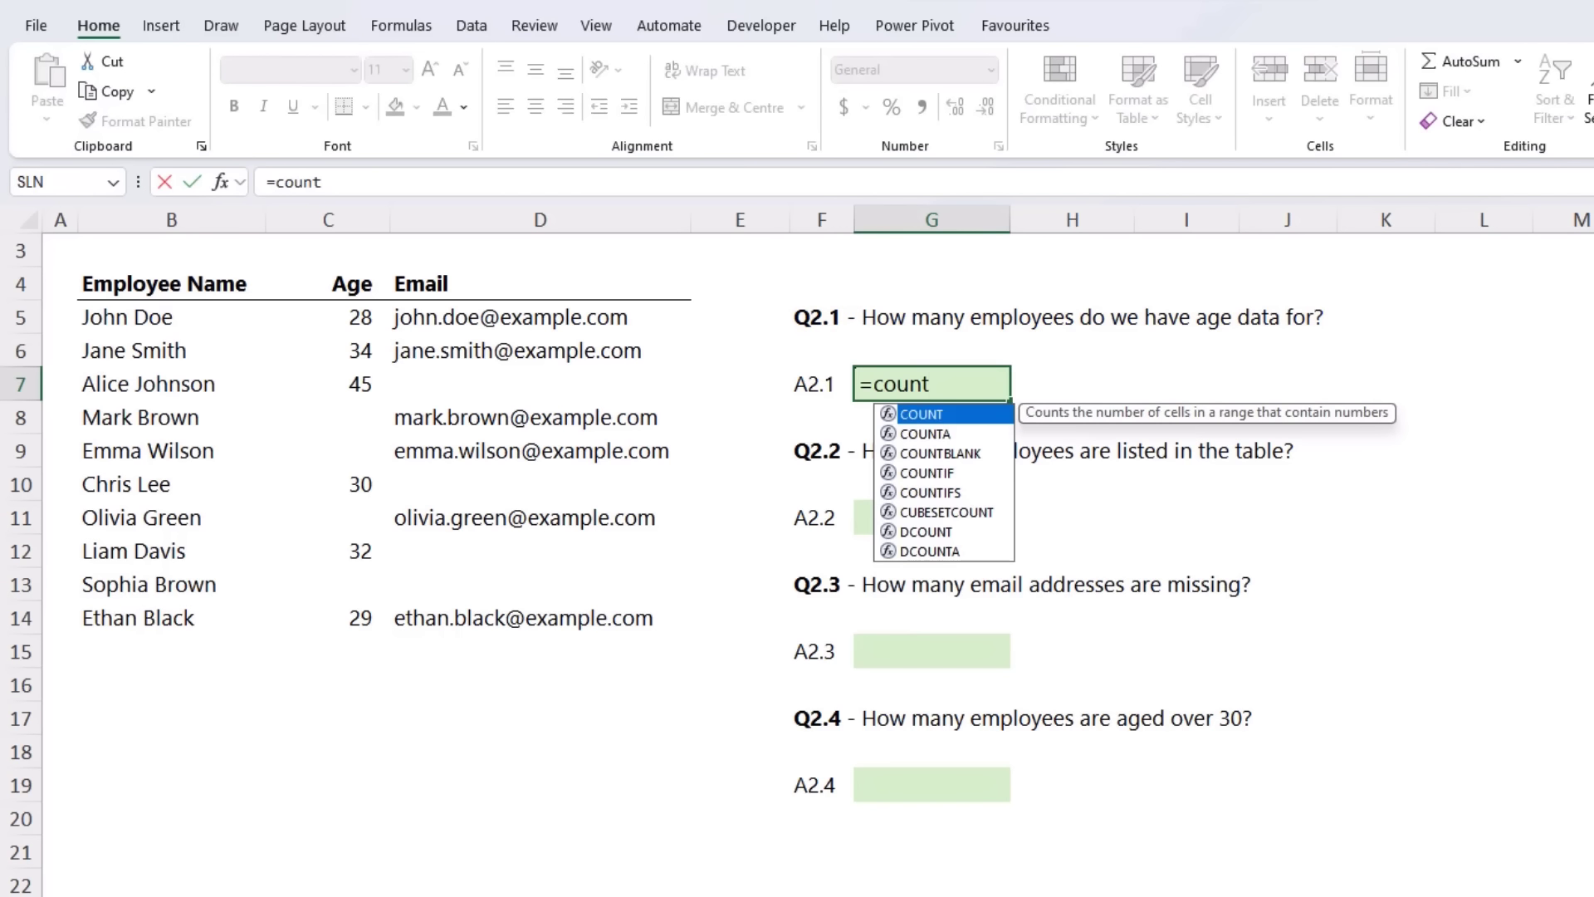
key("Tab")
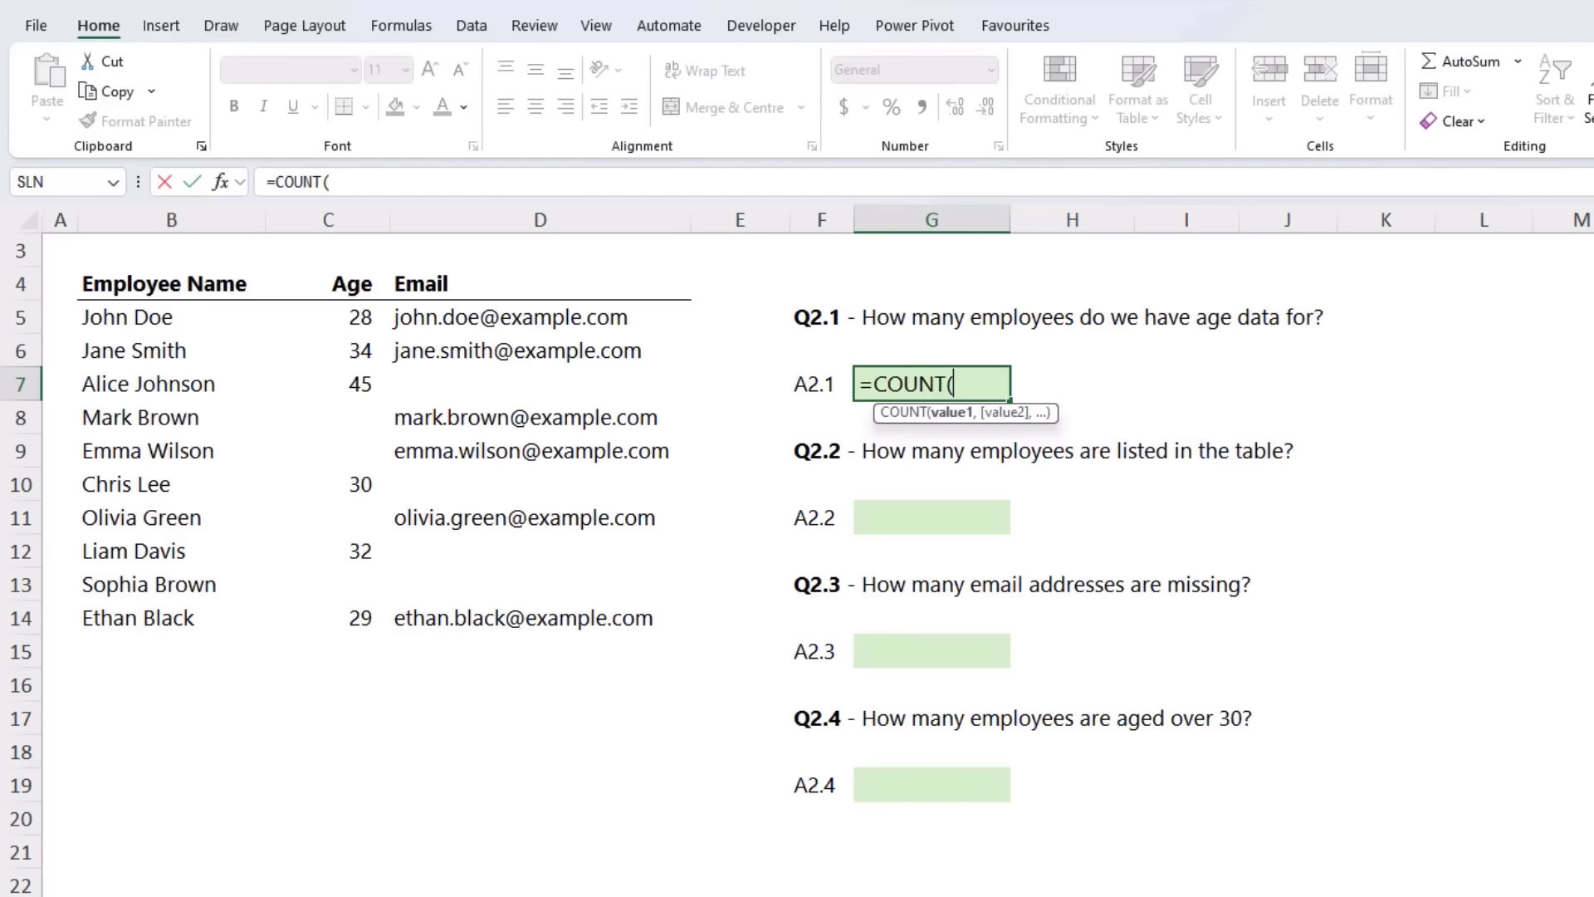
left_click_drag(356, 321, 355, 619)
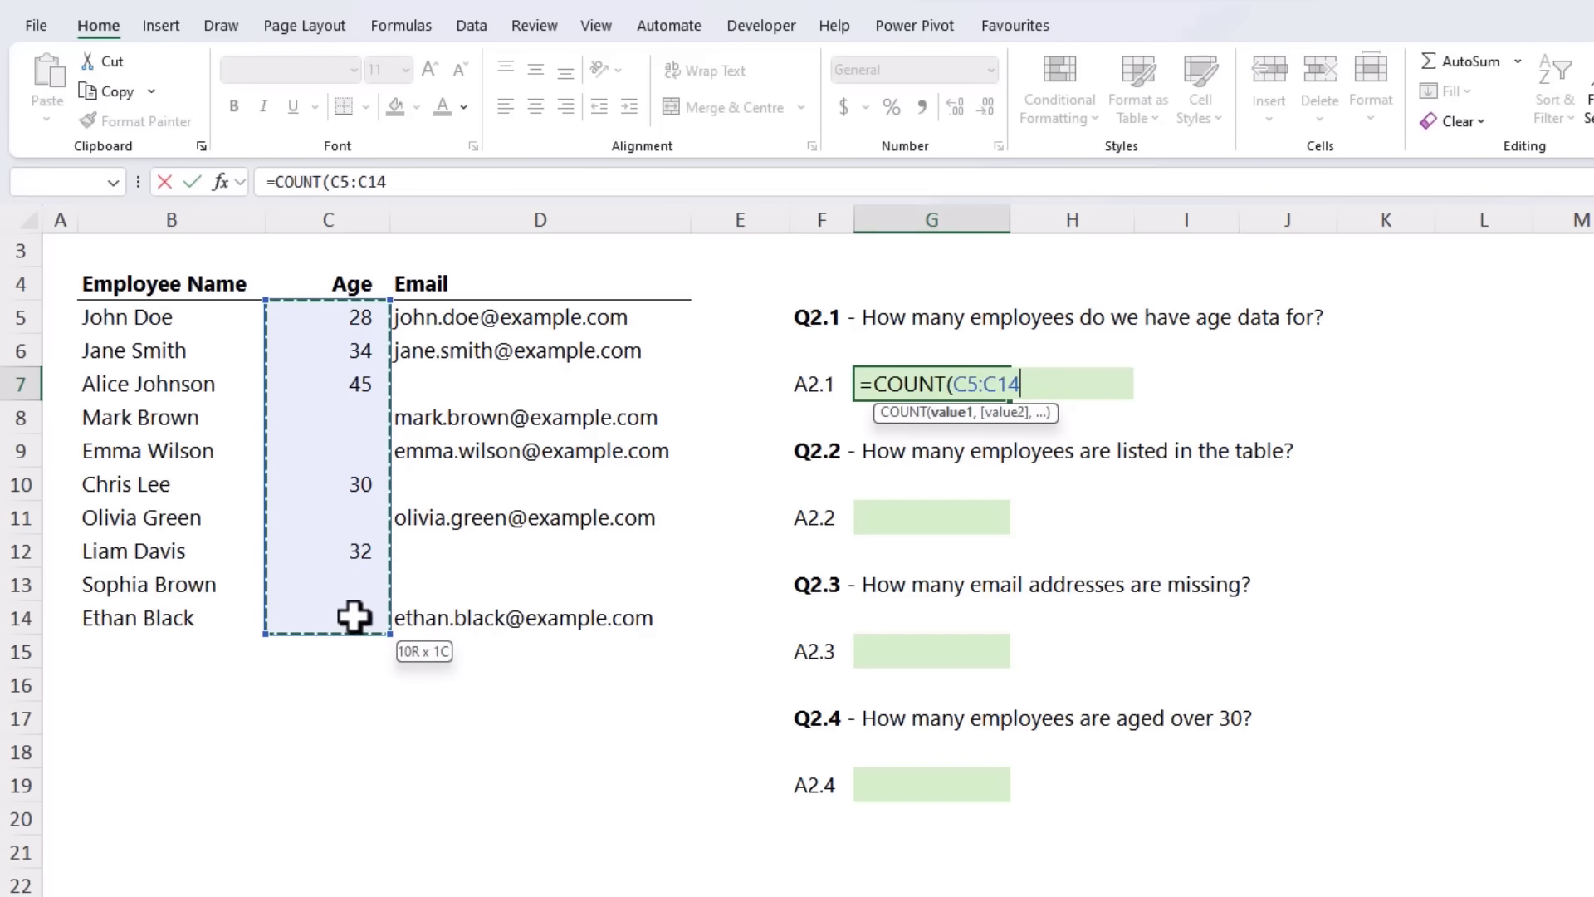
key("Return")
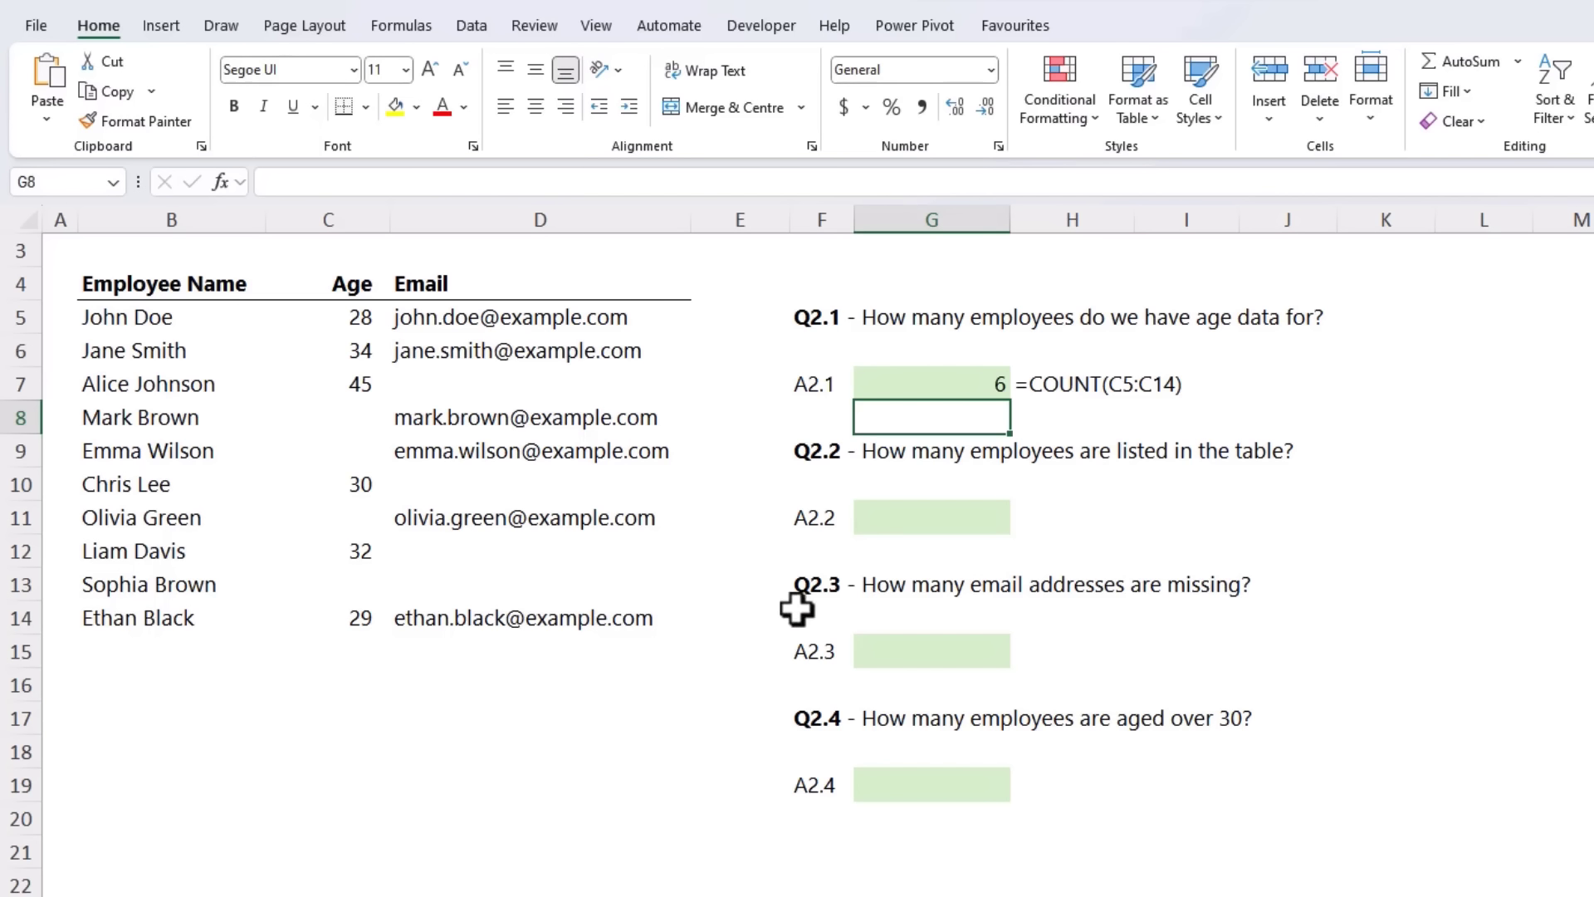
Step: Answer Q2.2 in G11 by counting the employees listed in the table using =COUNTA(B5:B14)
left_click(882, 521)
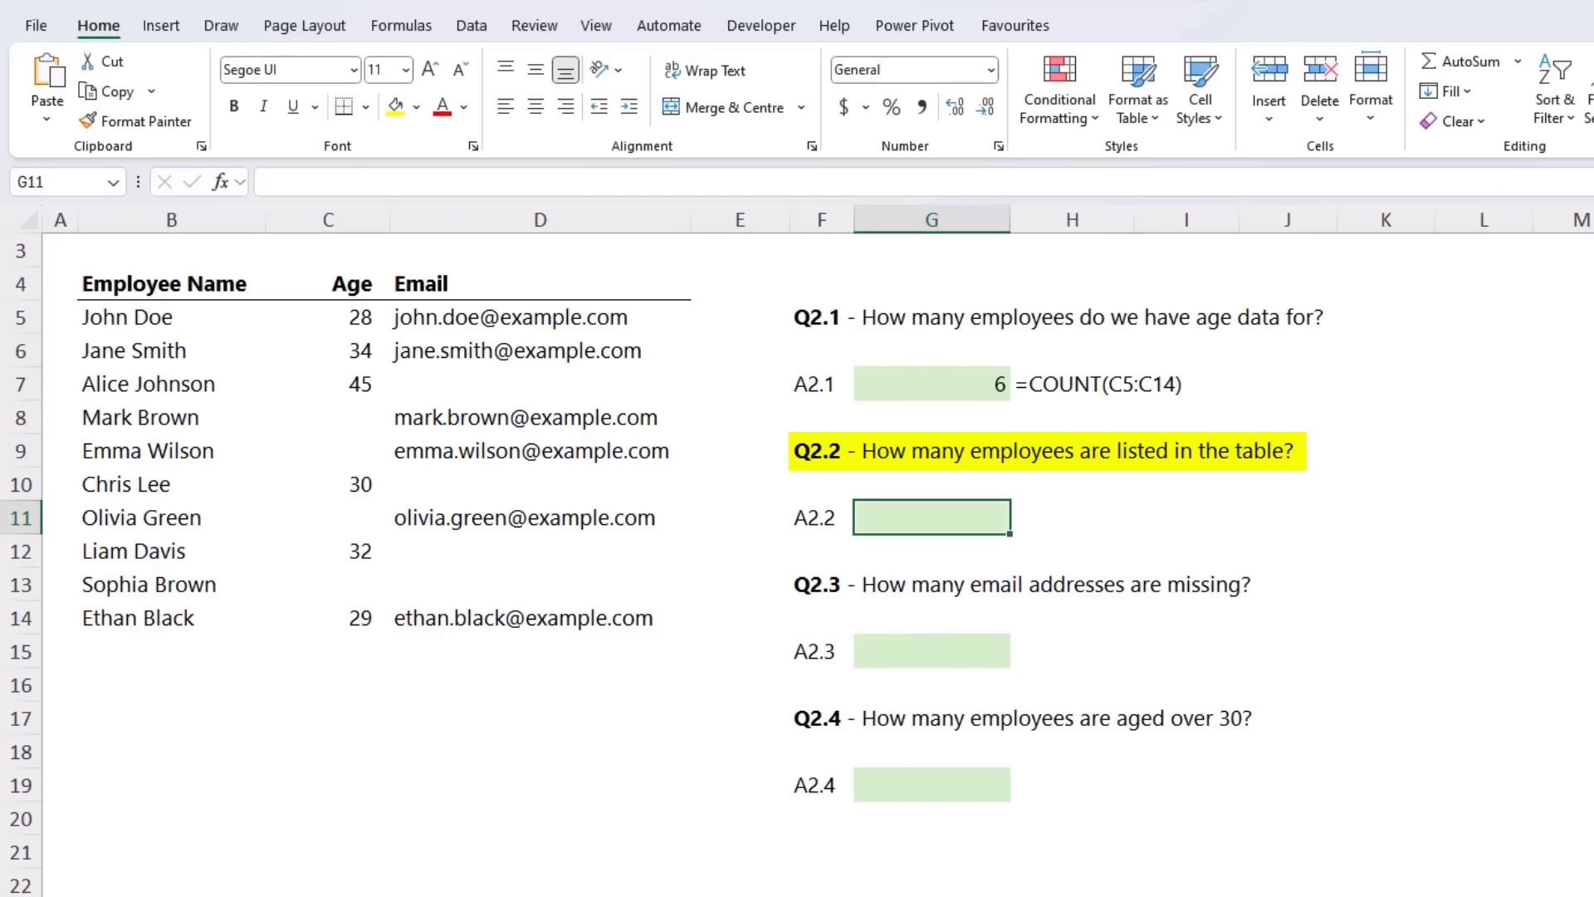
type("=")
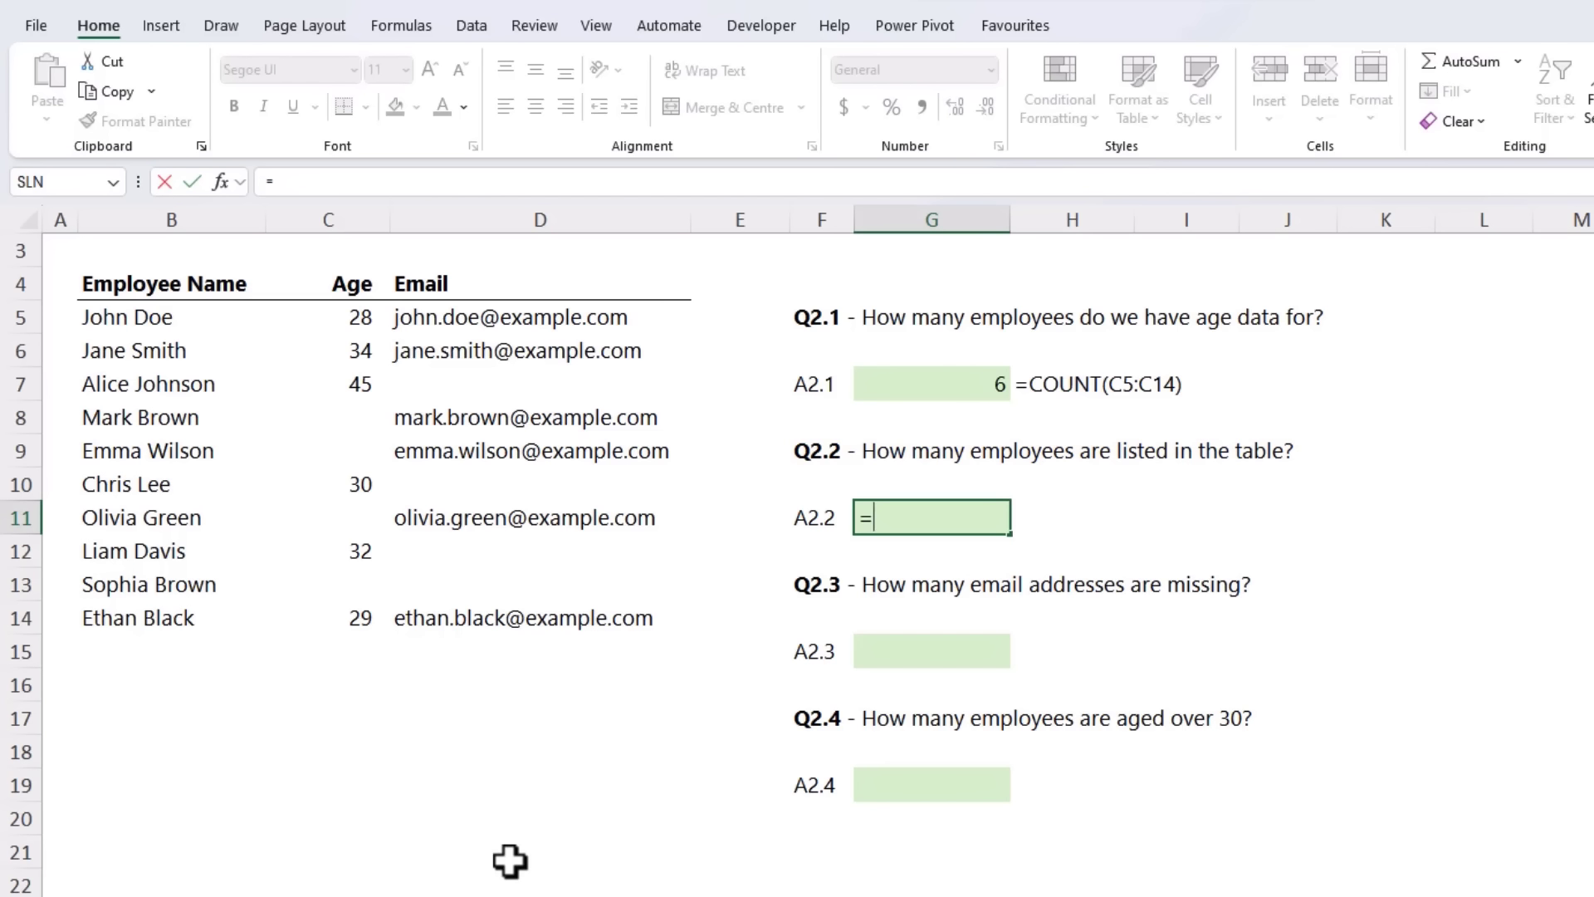
type("counta")
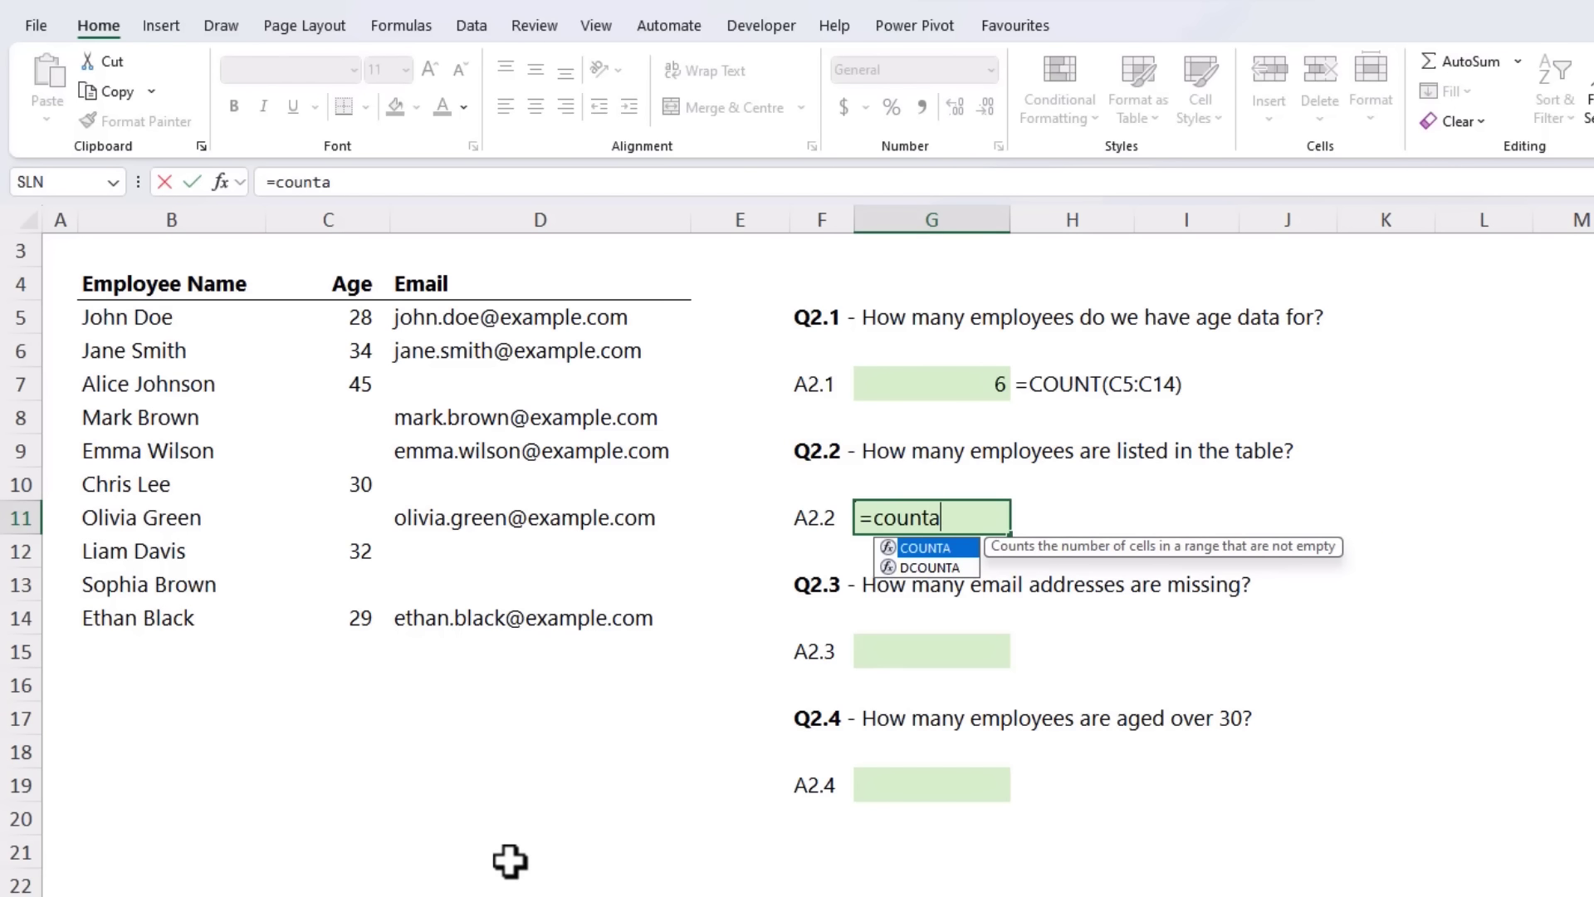
key("Tab")
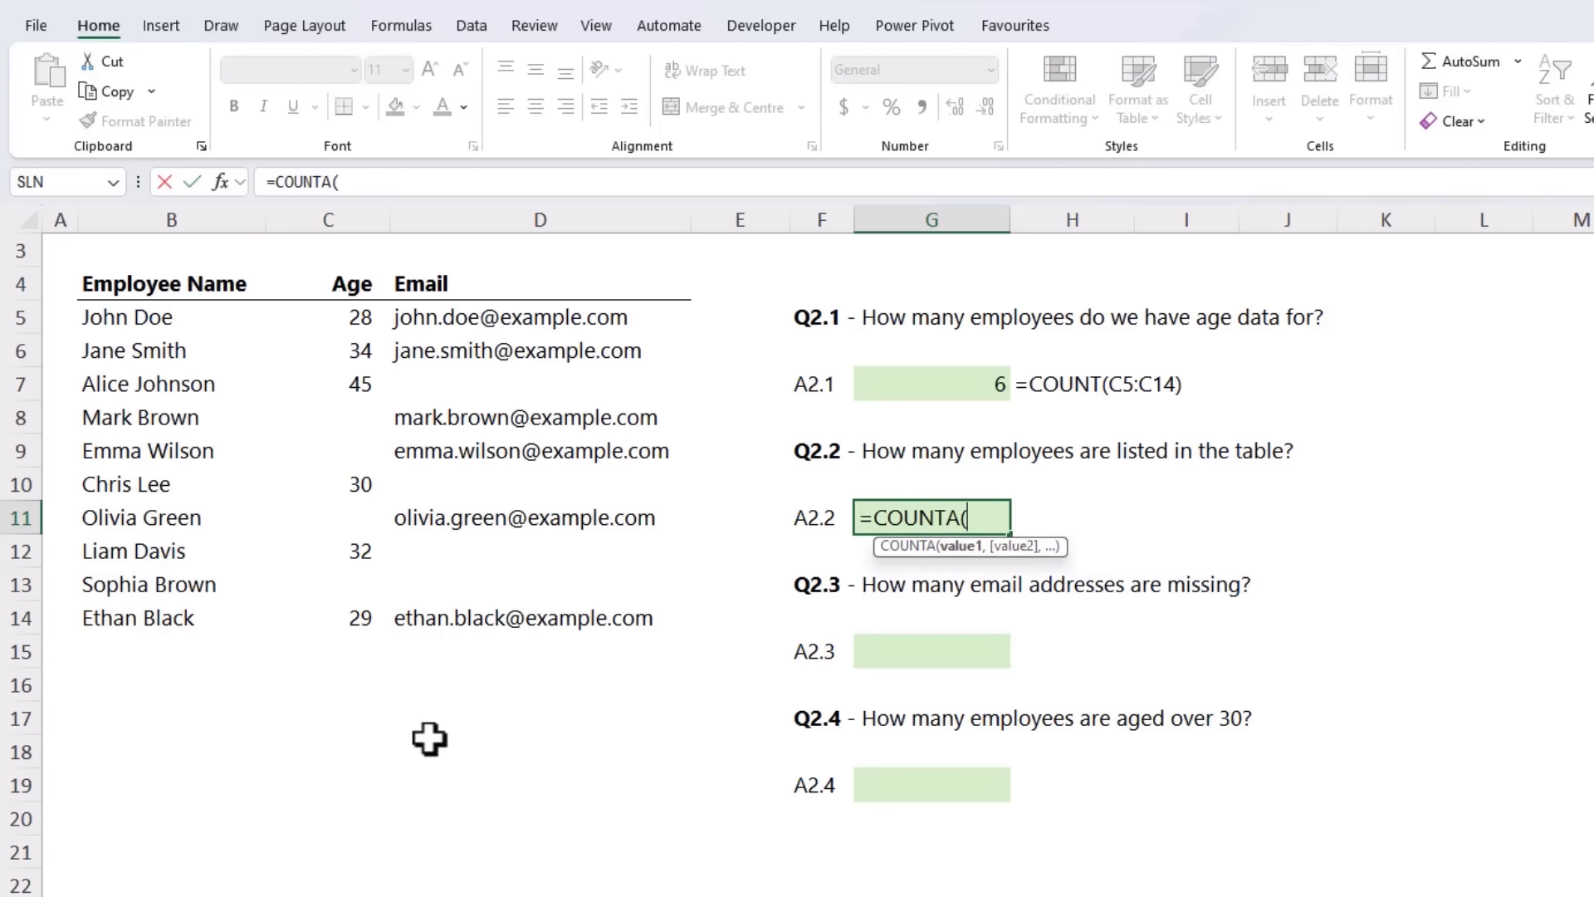
left_click_drag(157, 317, 169, 618)
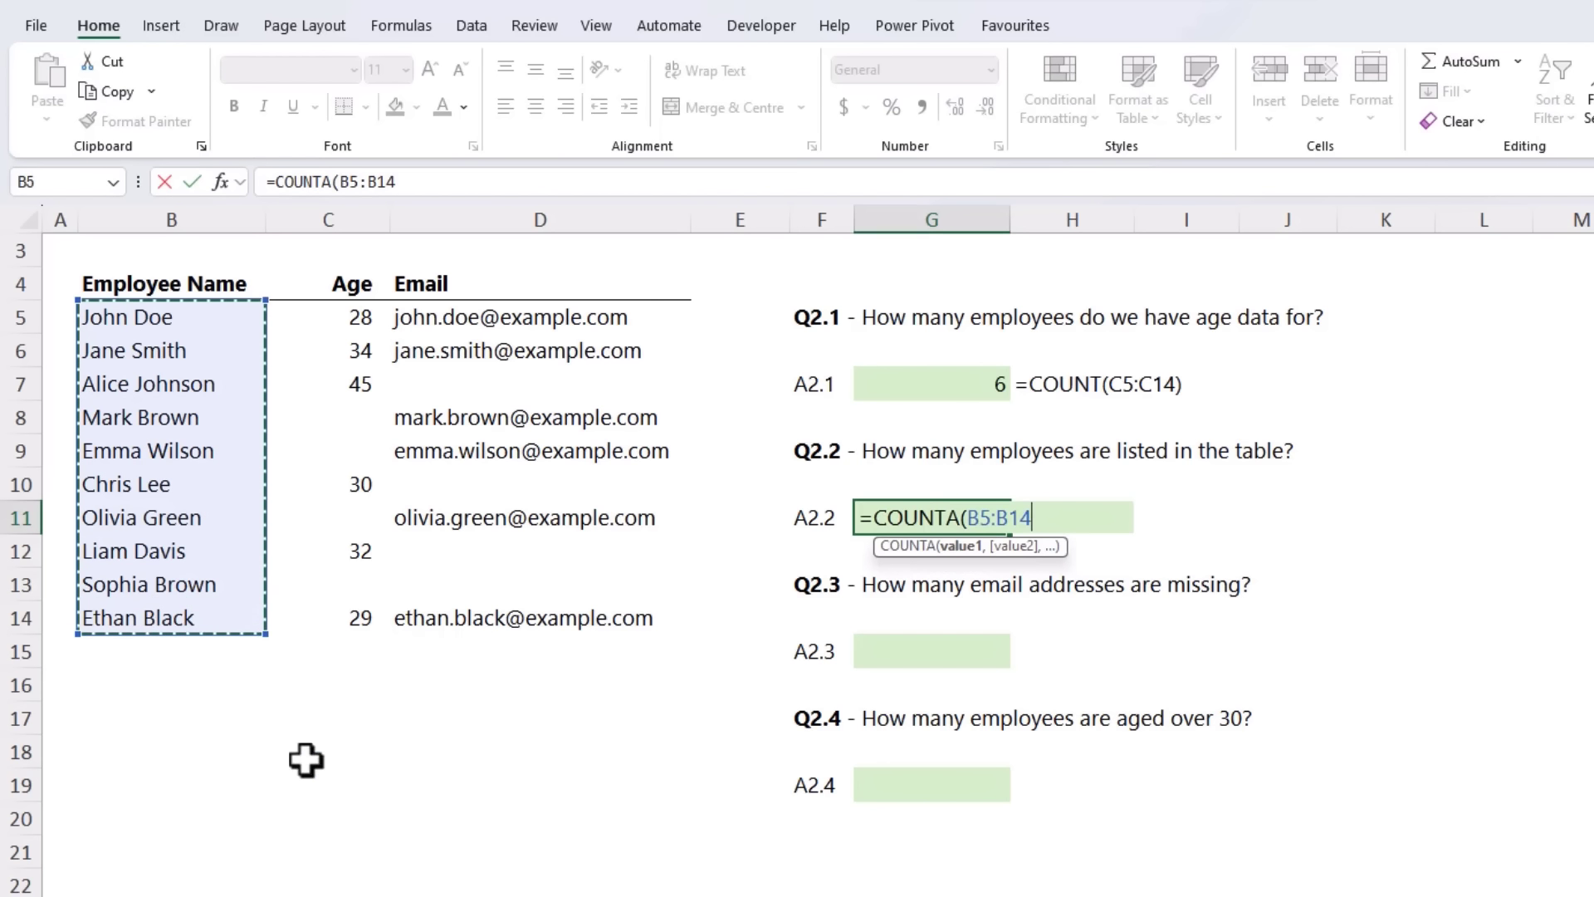
key("Return")
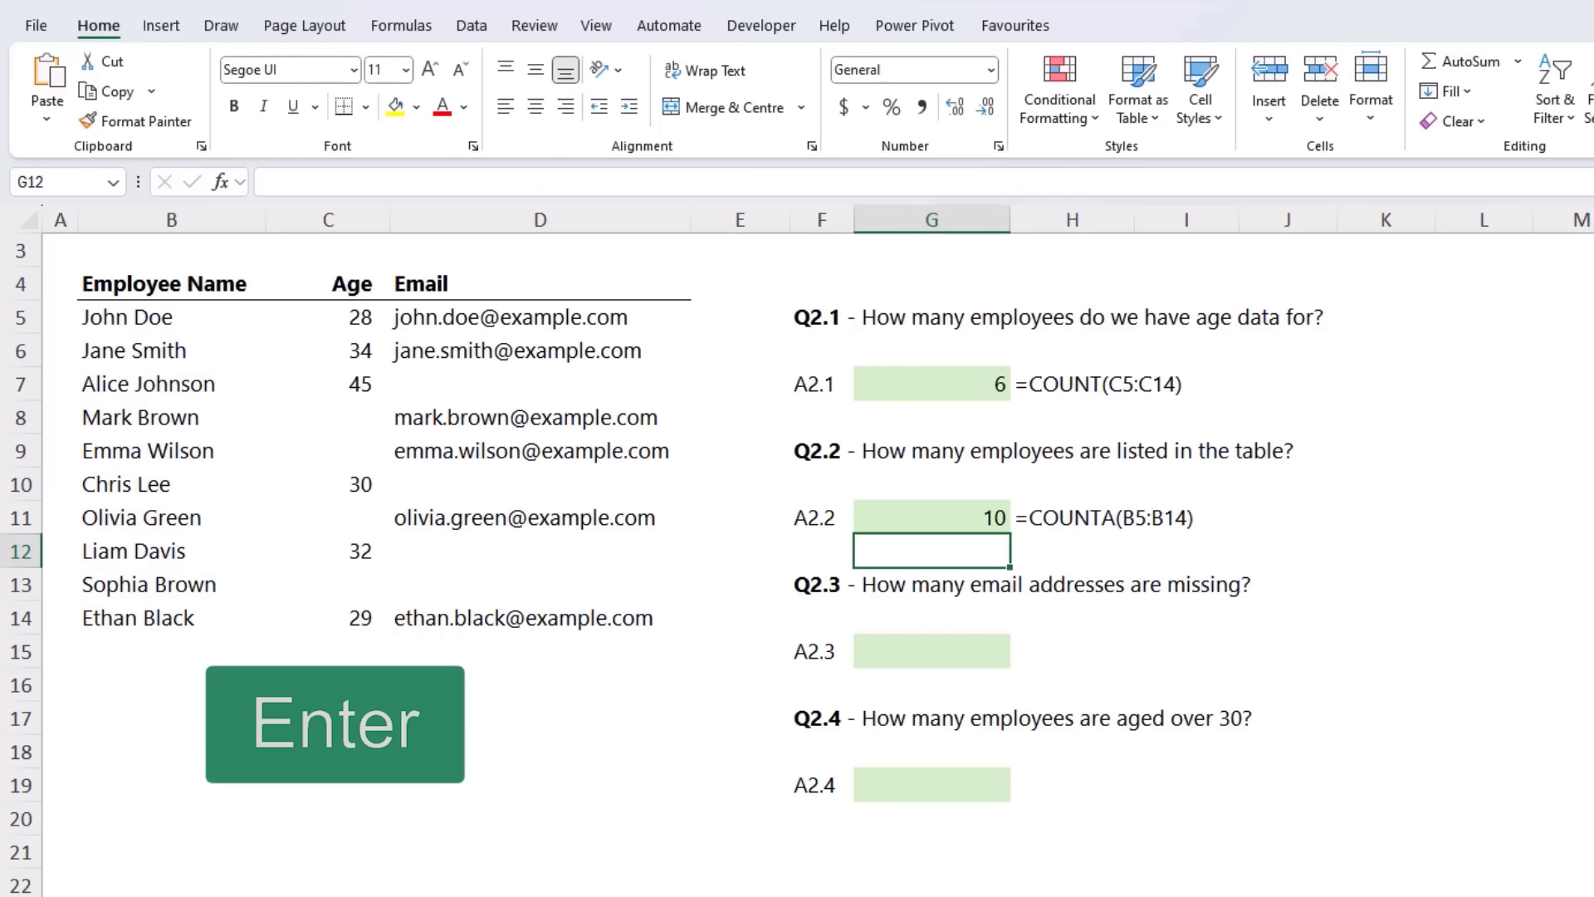
Step: Answer Q2.3 in G15 by counting the missing email addresses using =COUNTBLANK(D5:D14)
left_click(907, 651)
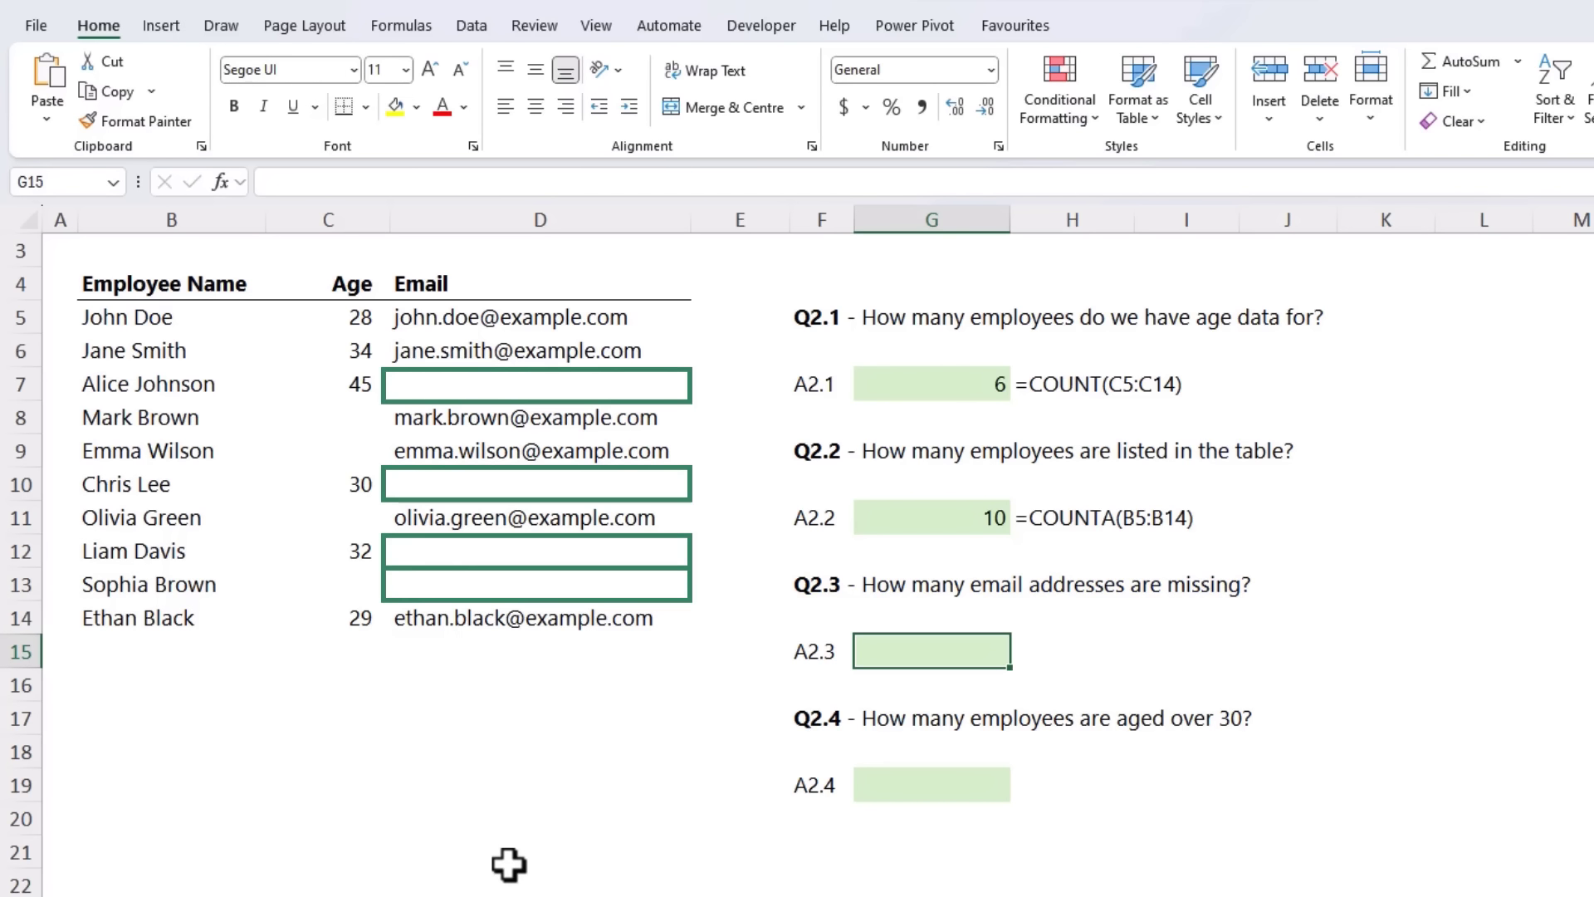
type("=count")
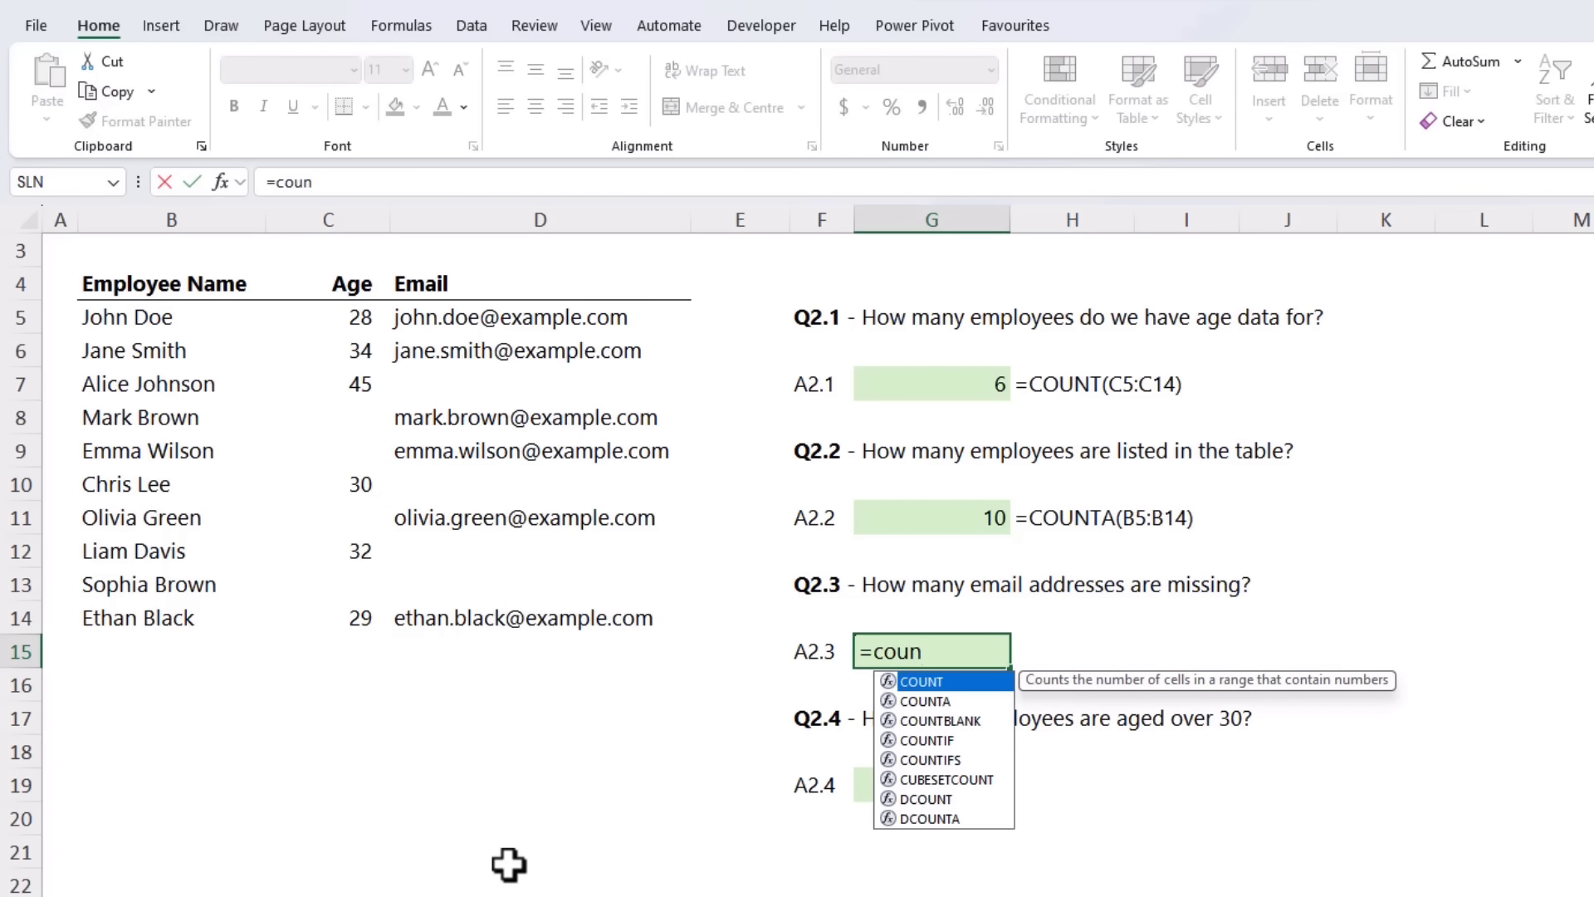
key("Down")
key("Down")
key("Tab")
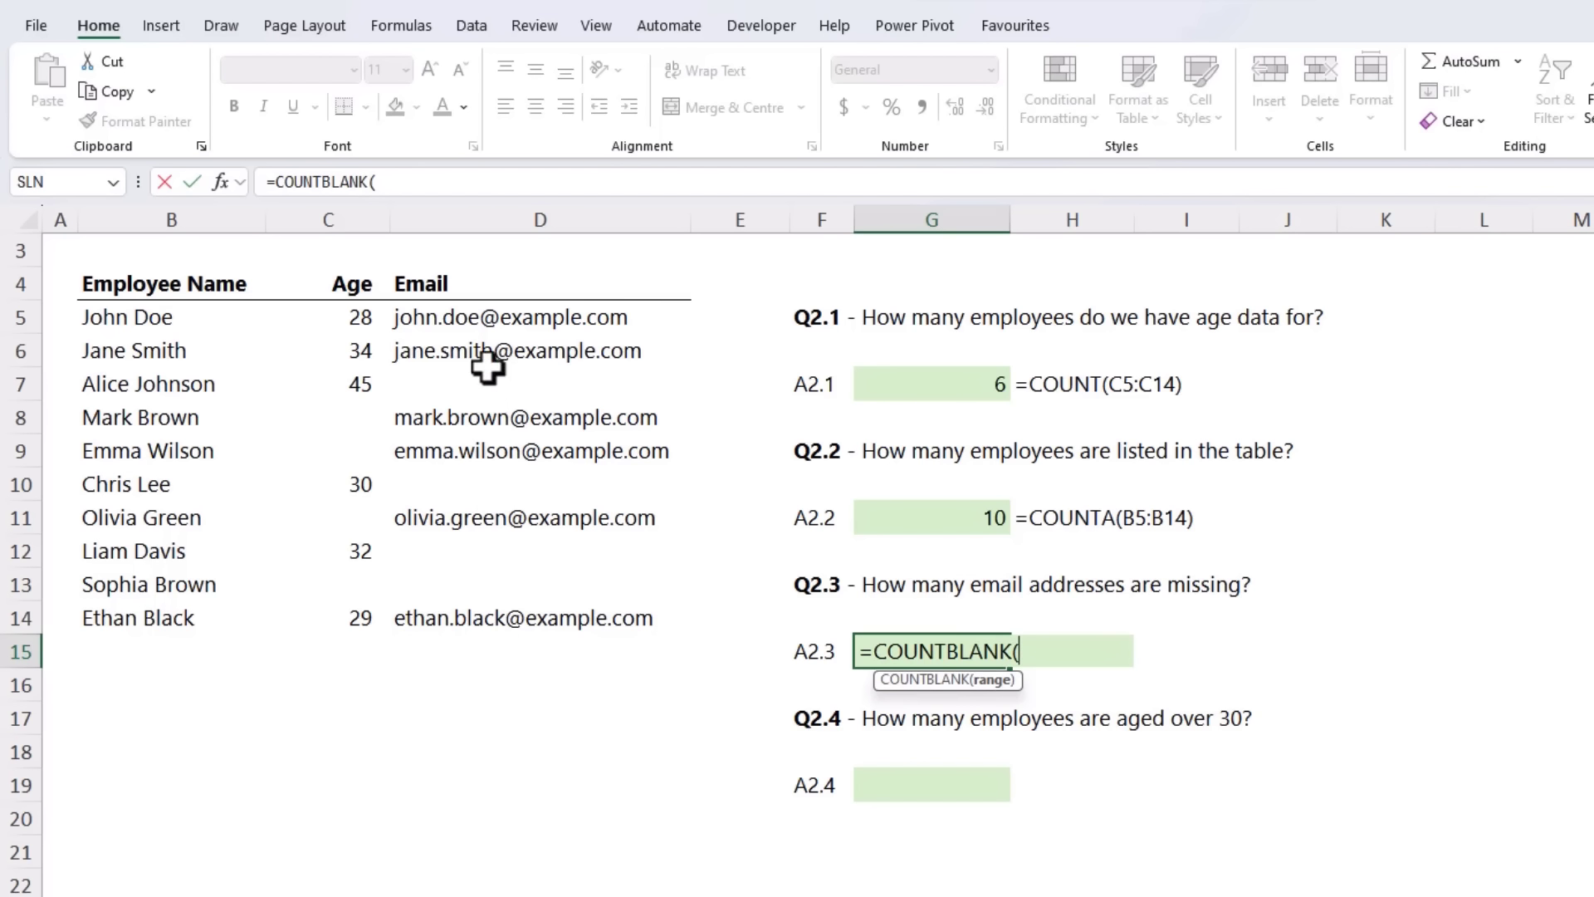
left_click_drag(486, 320, 509, 620)
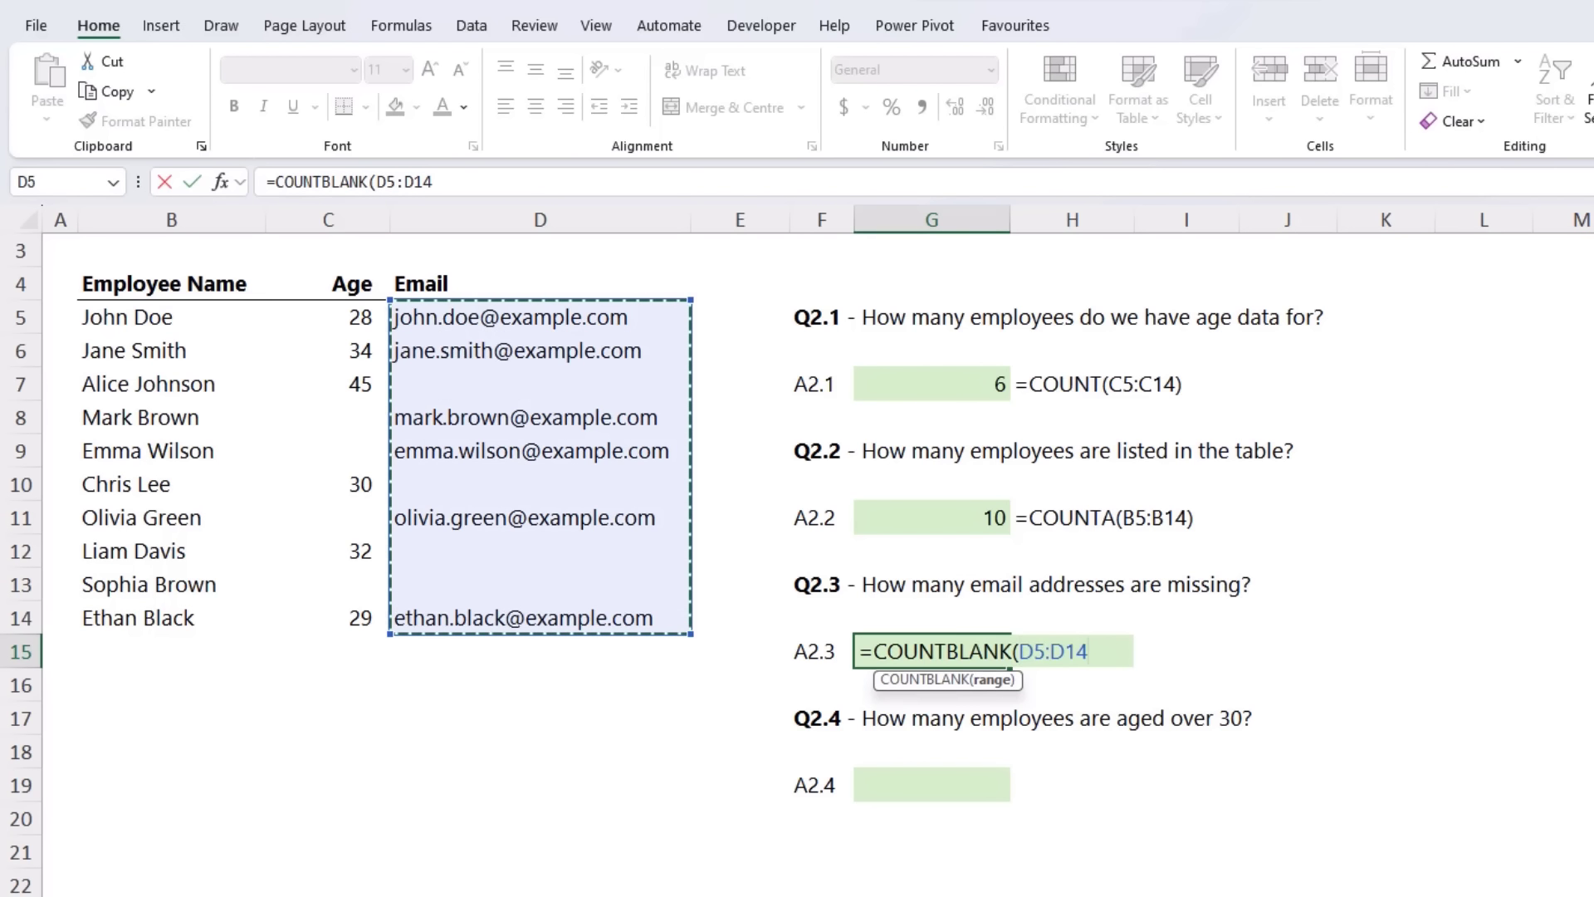
type(")")
key("Return")
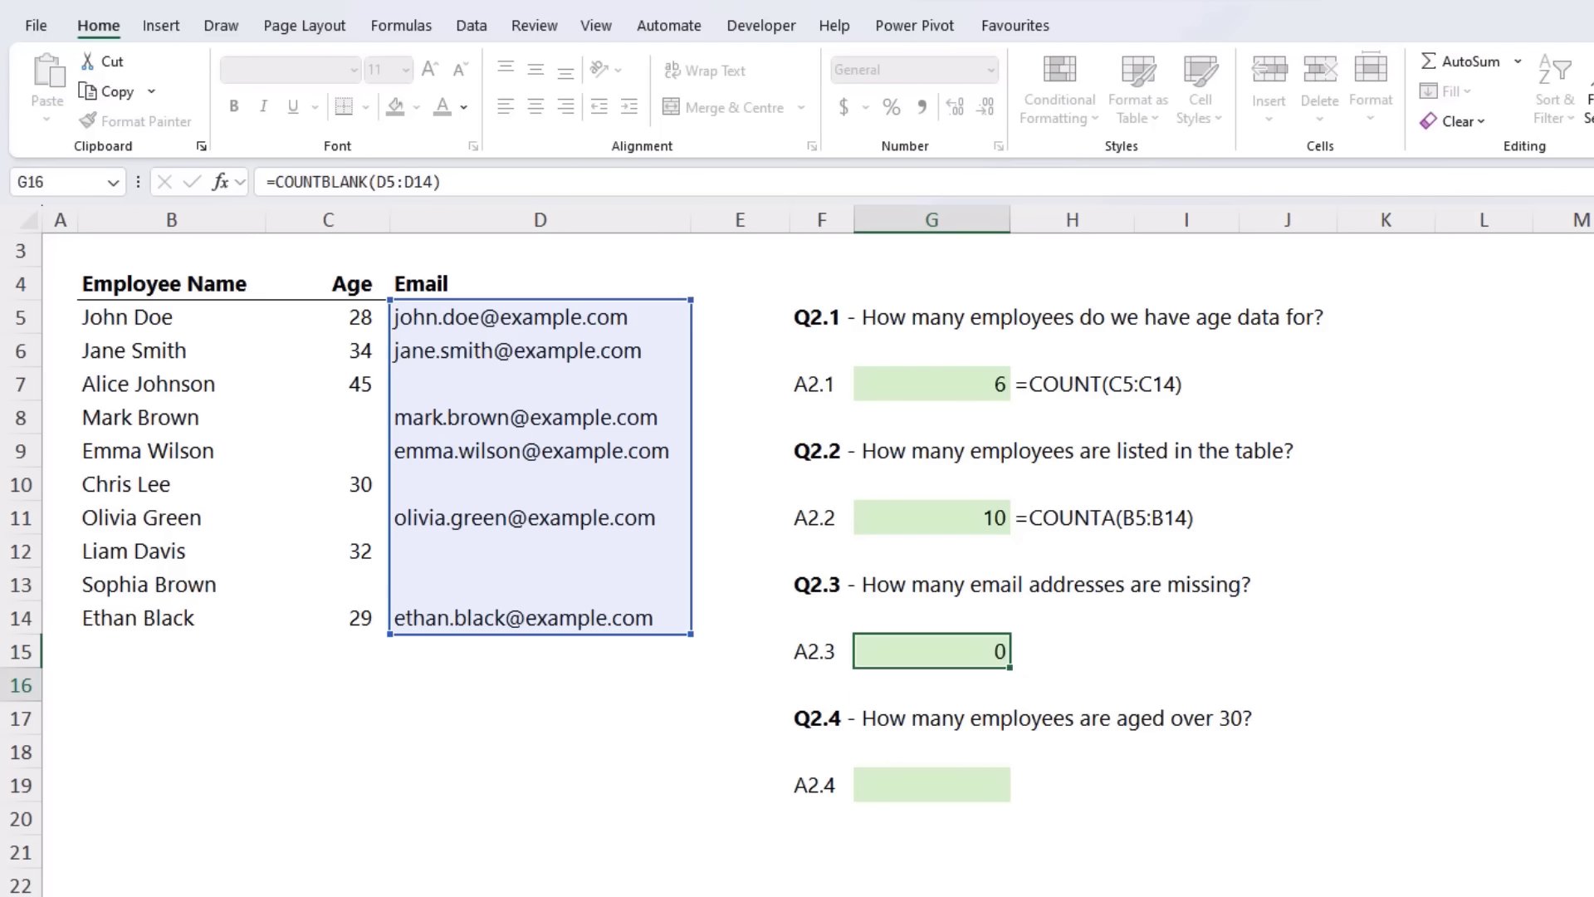
Step: Answer Q2.4 in G19 by counting the employees aged over 30 using =COUNTIF(C5:C14,">"&30)
left_click(889, 780)
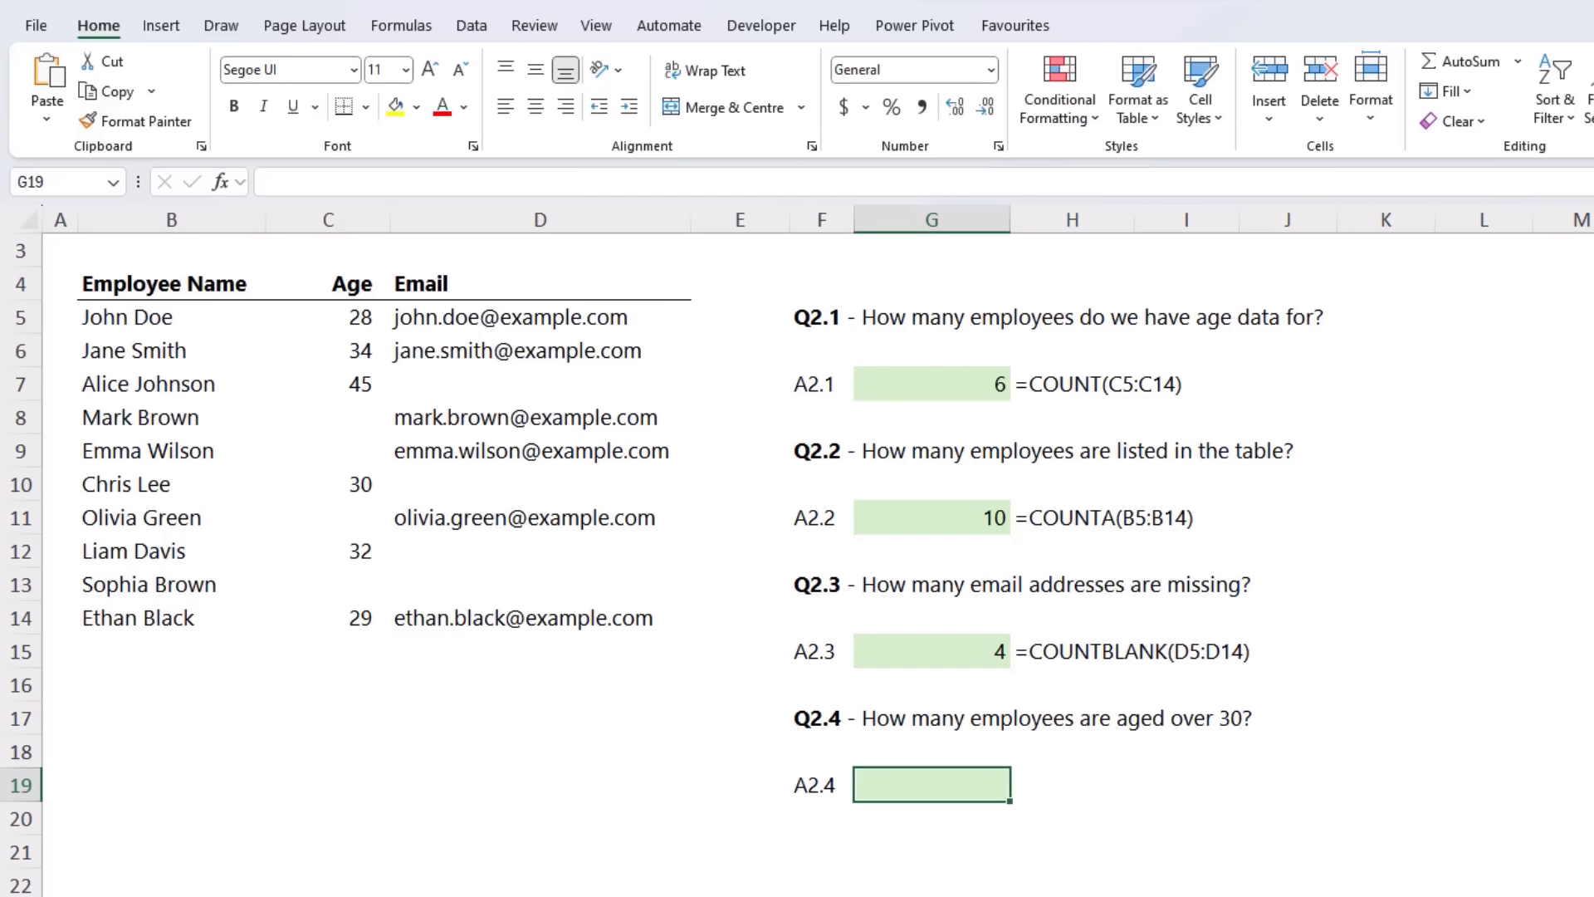
type("=counti")
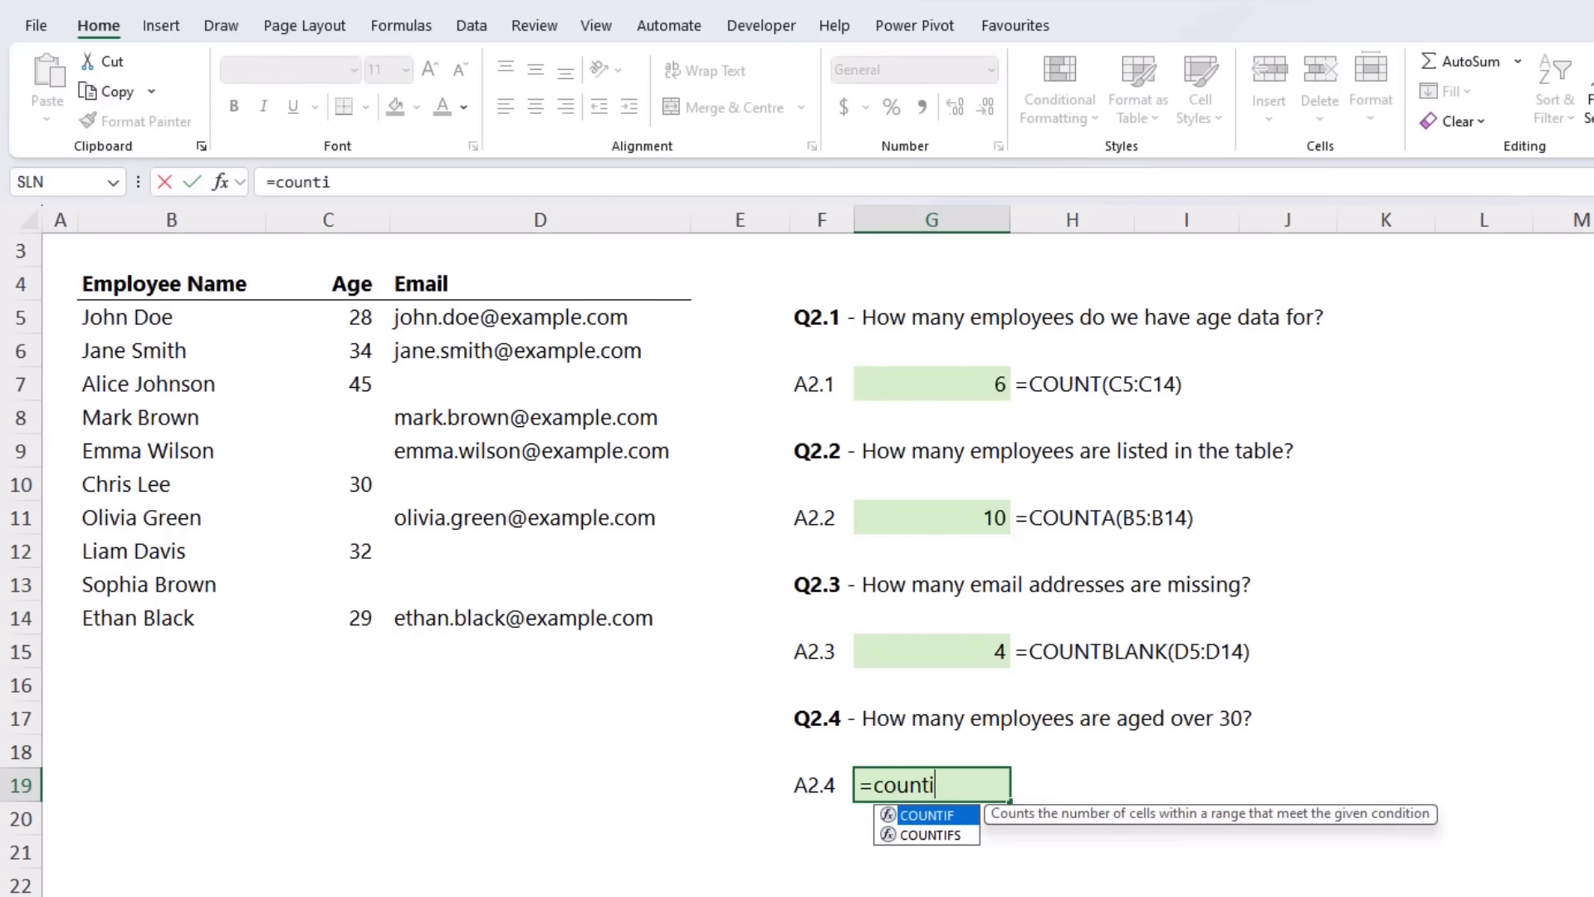
key("Tab")
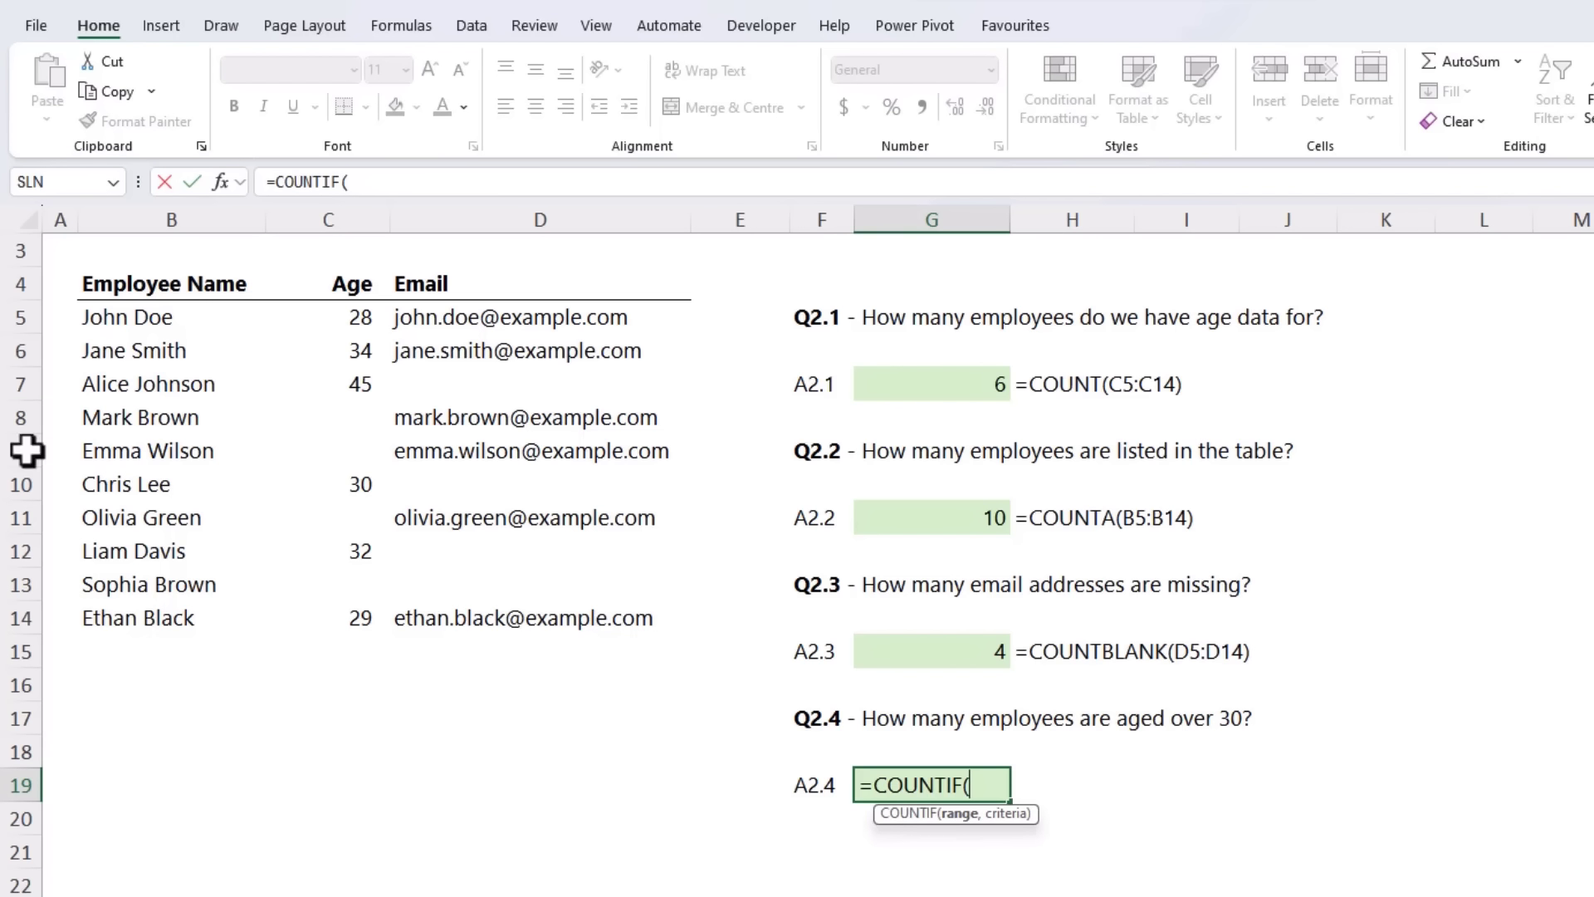
left_click_drag(308, 317, 357, 619)
type(",")
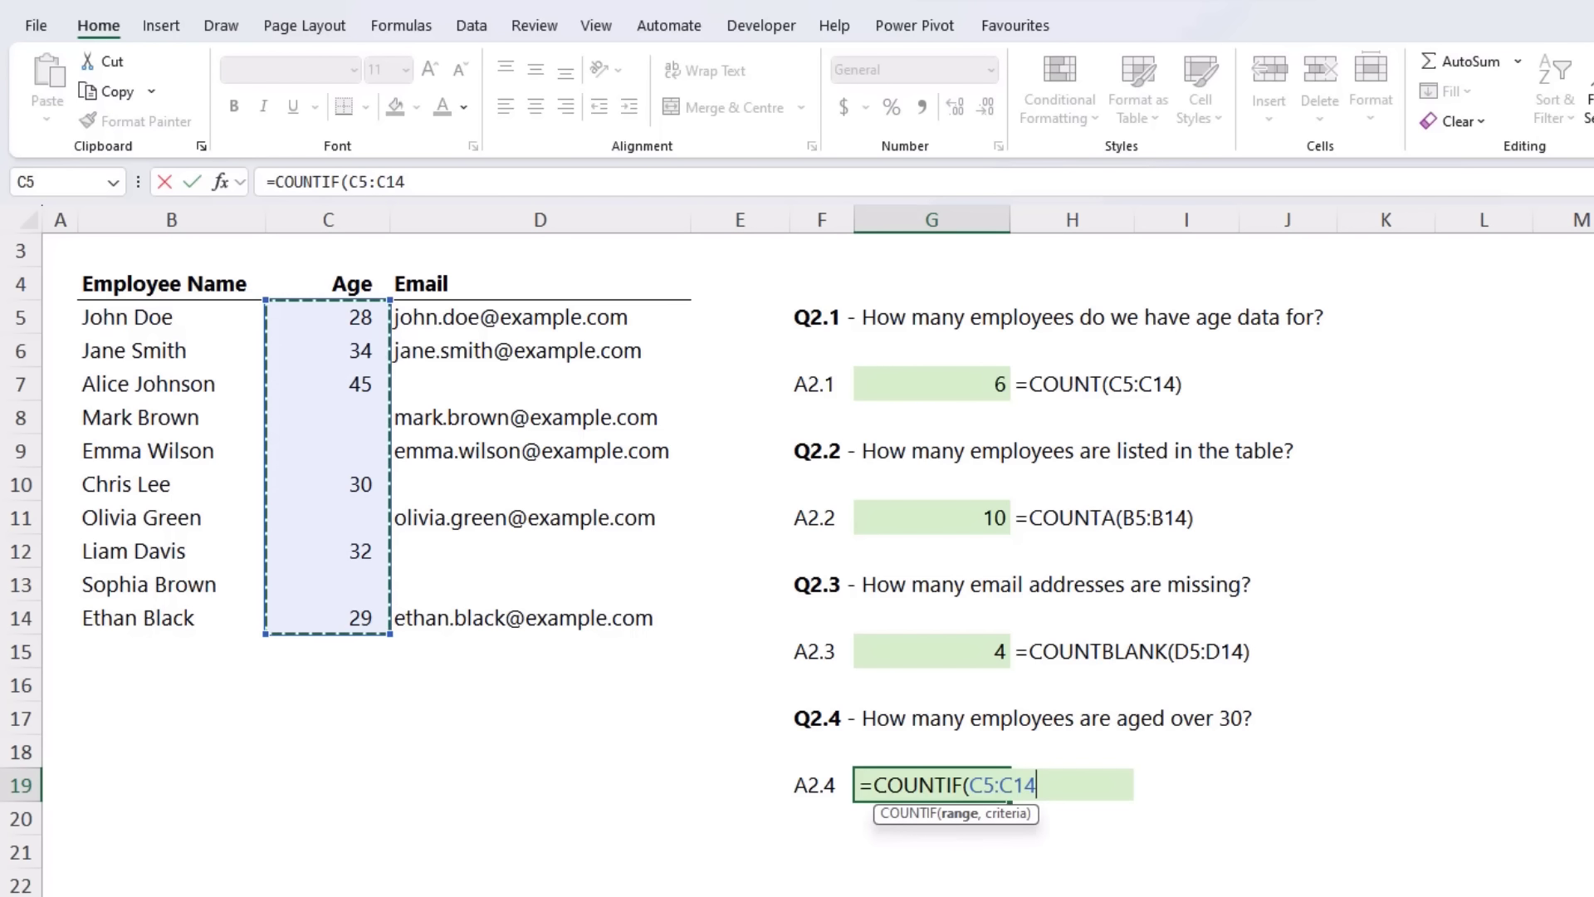
type("\">")
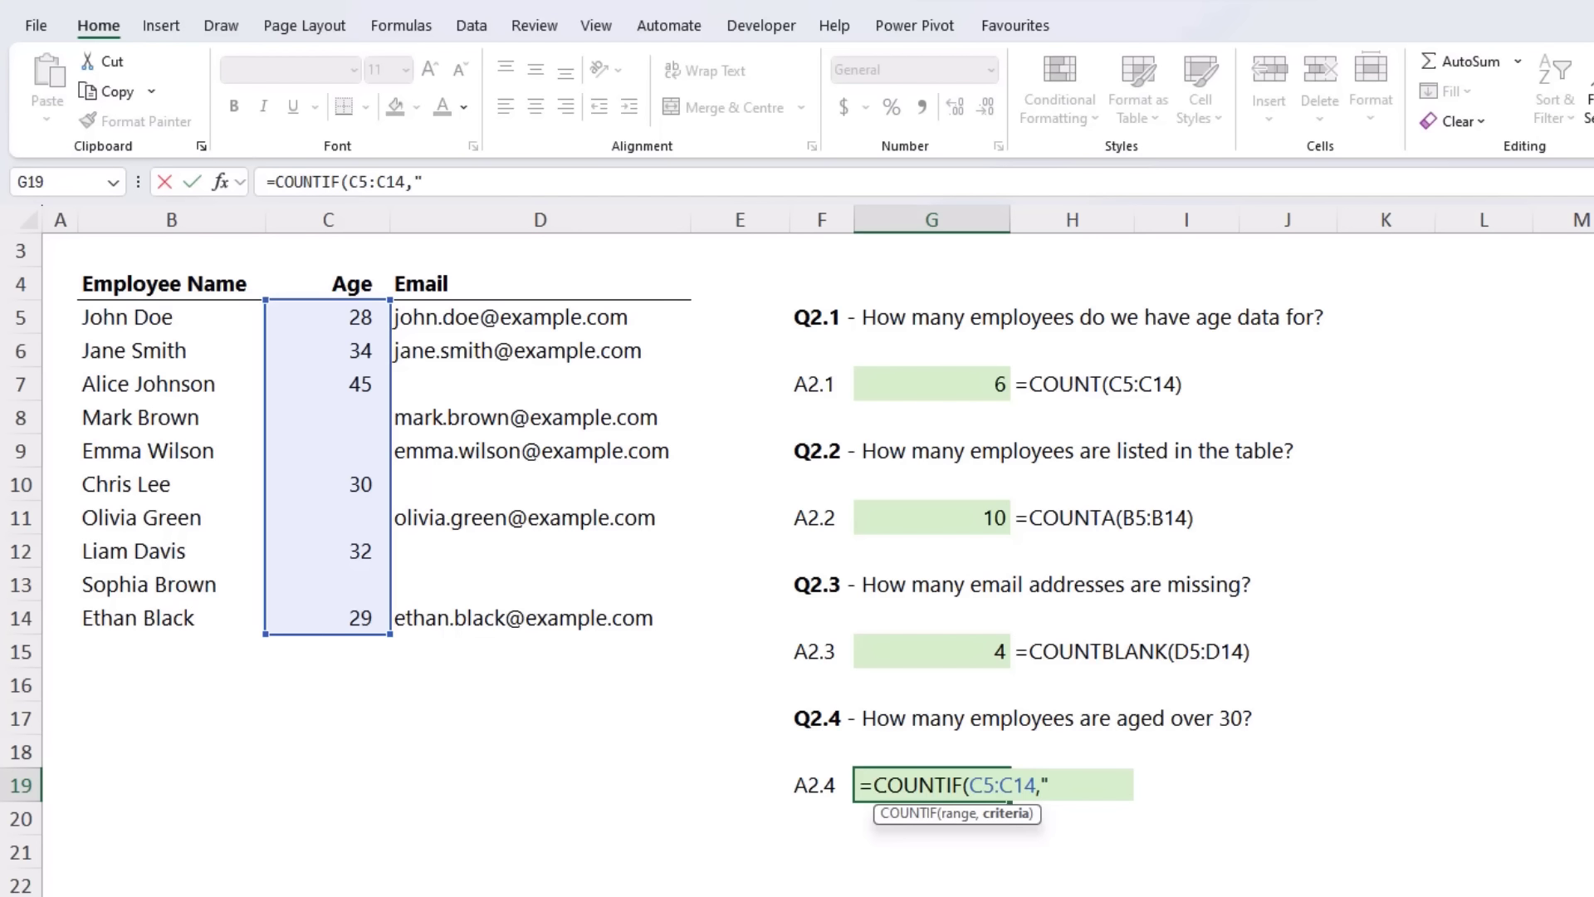
type("\"&30)")
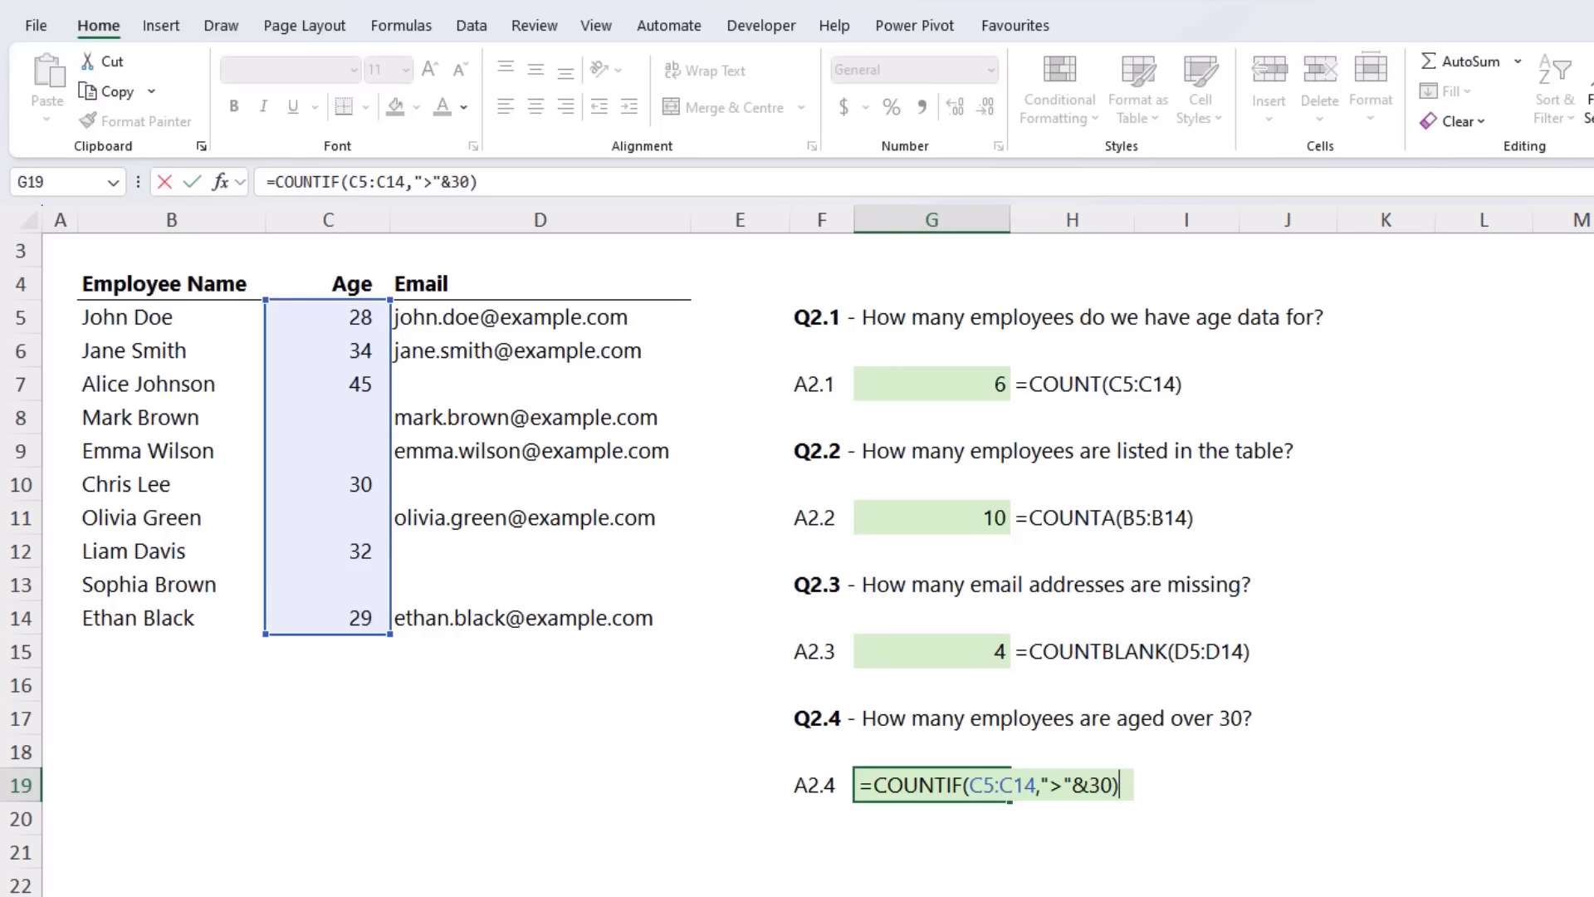
key("Return")
key("Up")
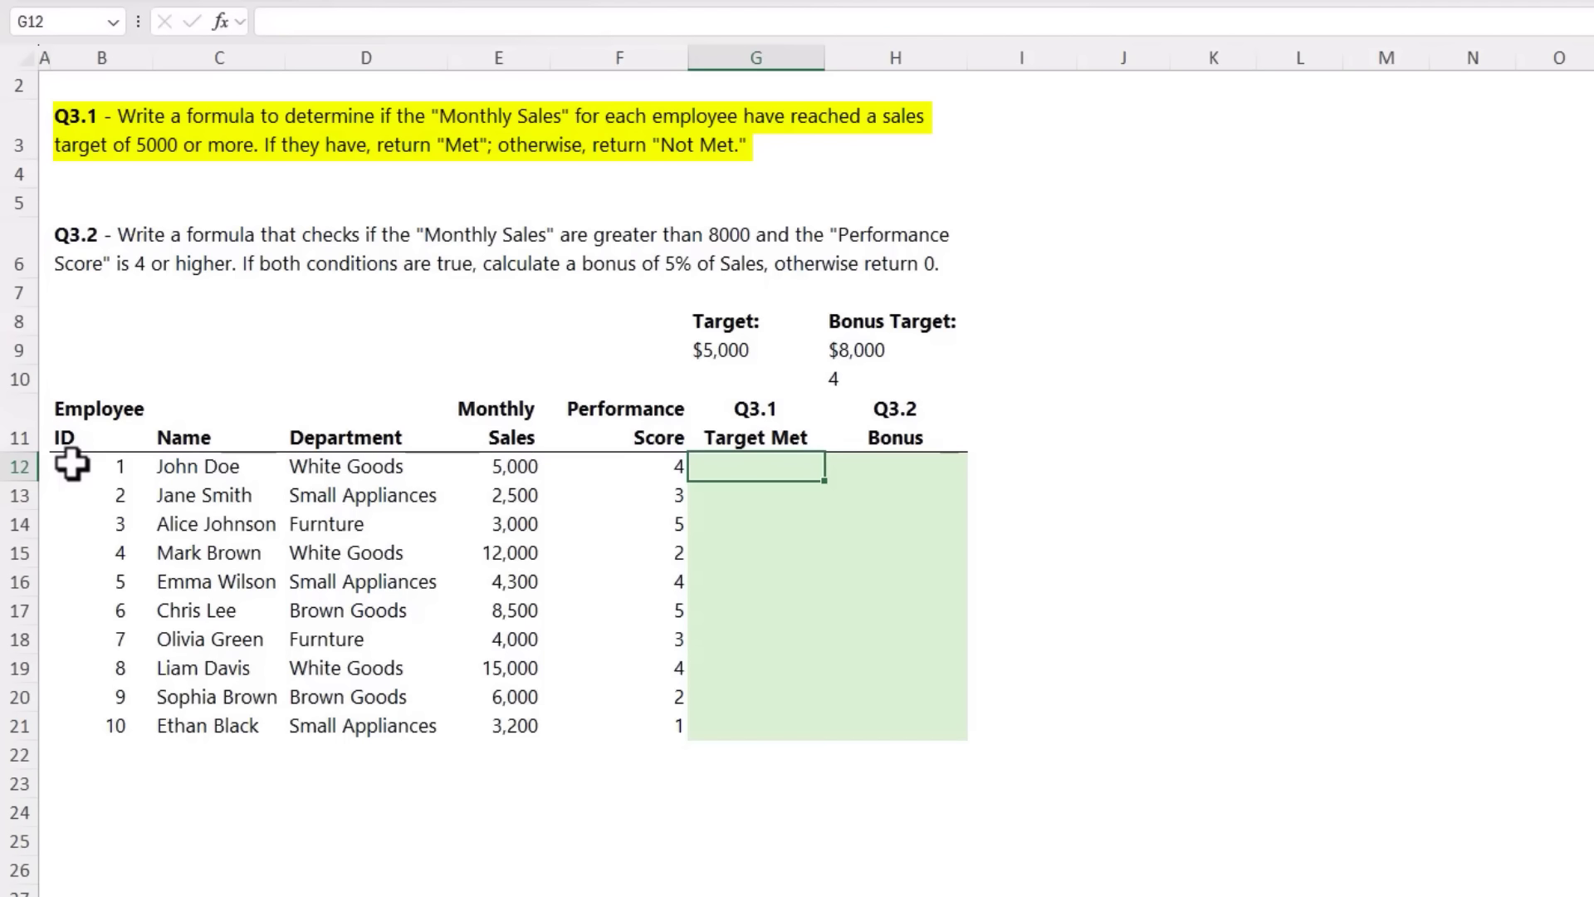
Step: Answer Q3.1 in G12 with =IF(E12>=$G$9,"Met", "Not Met") and fill the formula down to G21
type("=if")
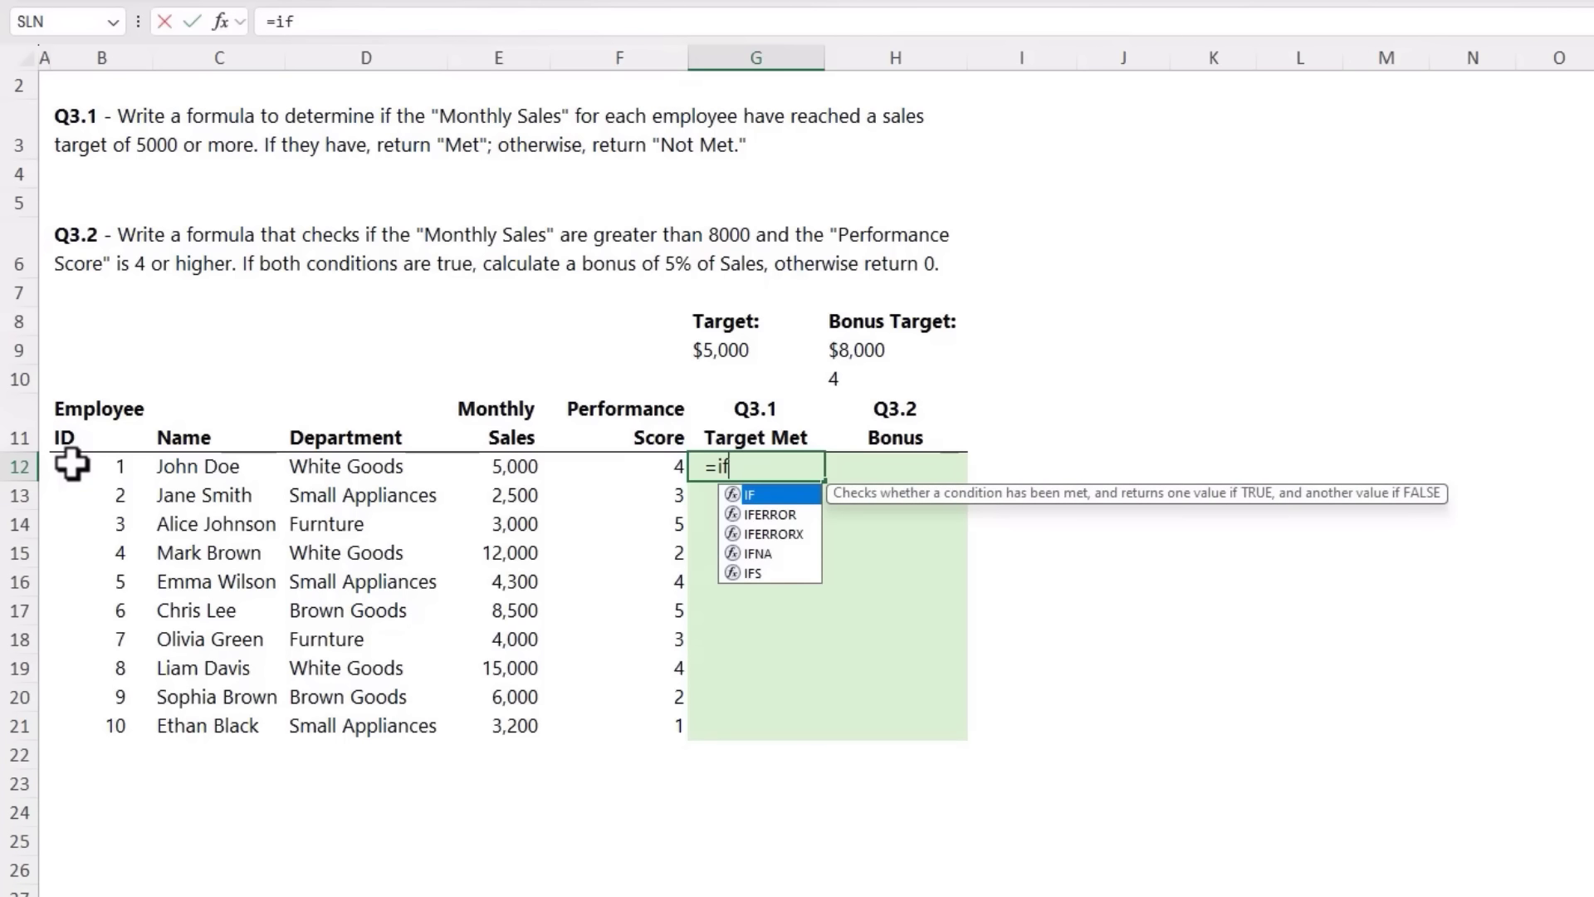
key("Tab")
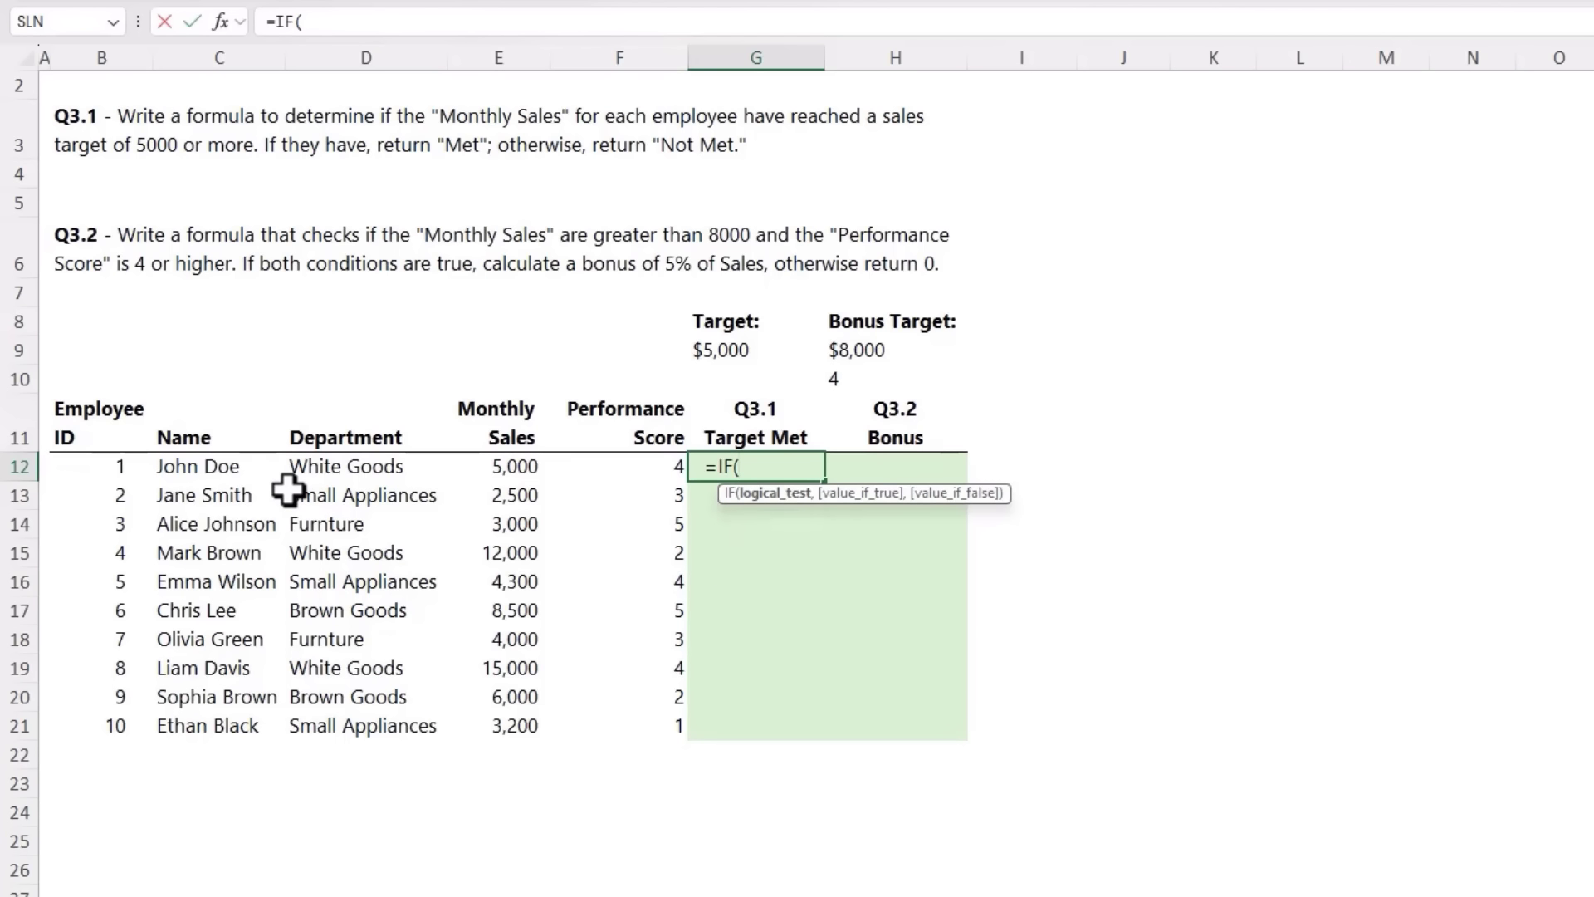
left_click(489, 466)
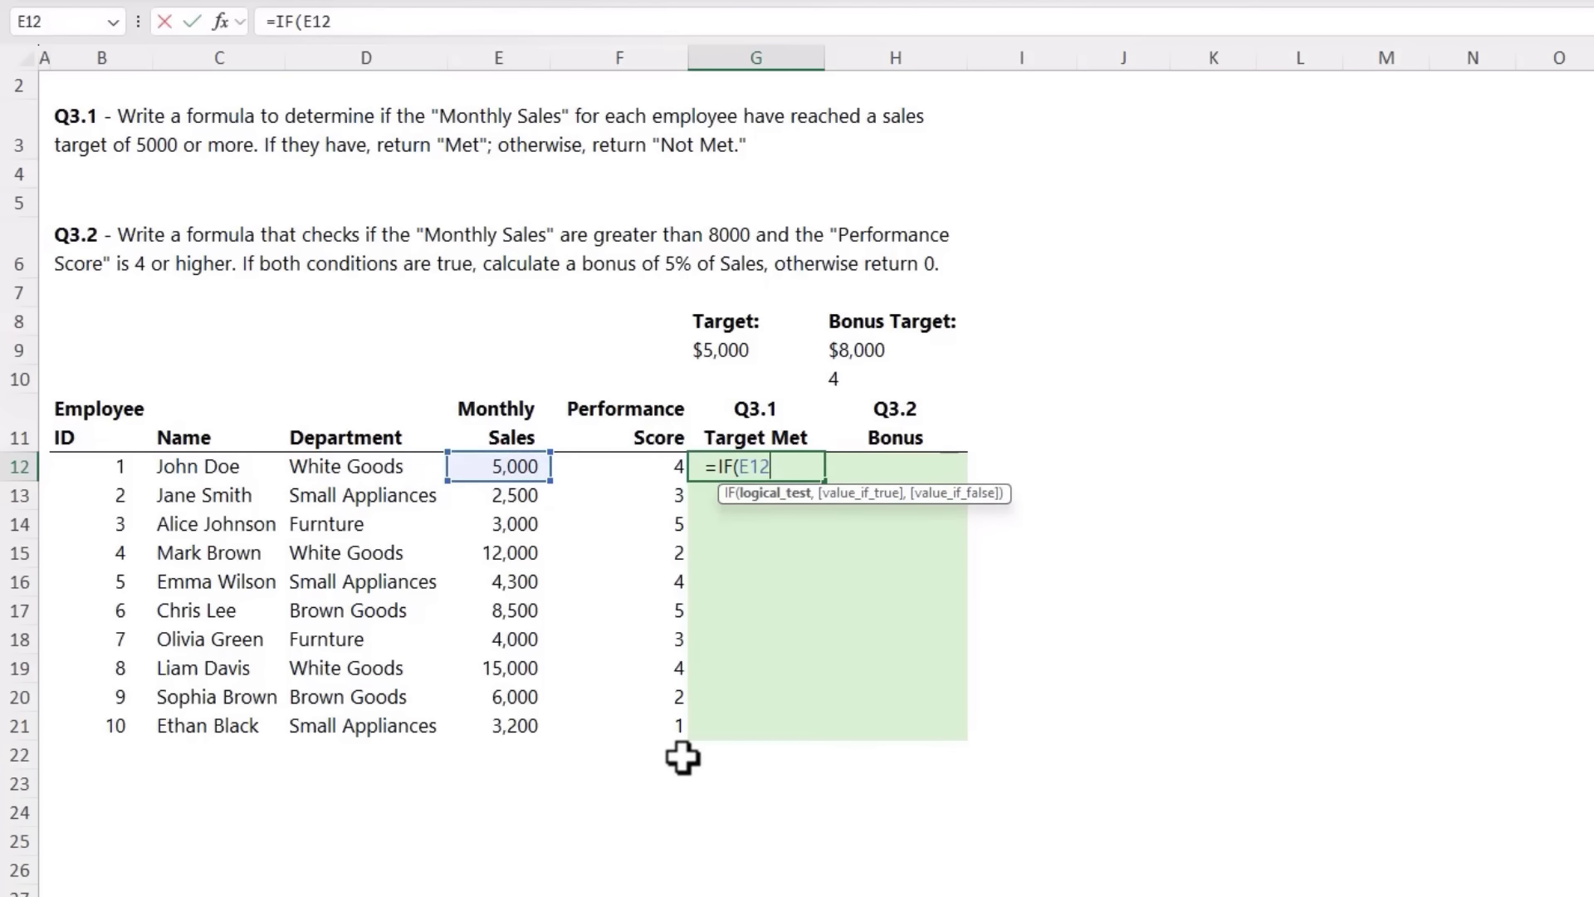
type(">=")
left_click(721, 350)
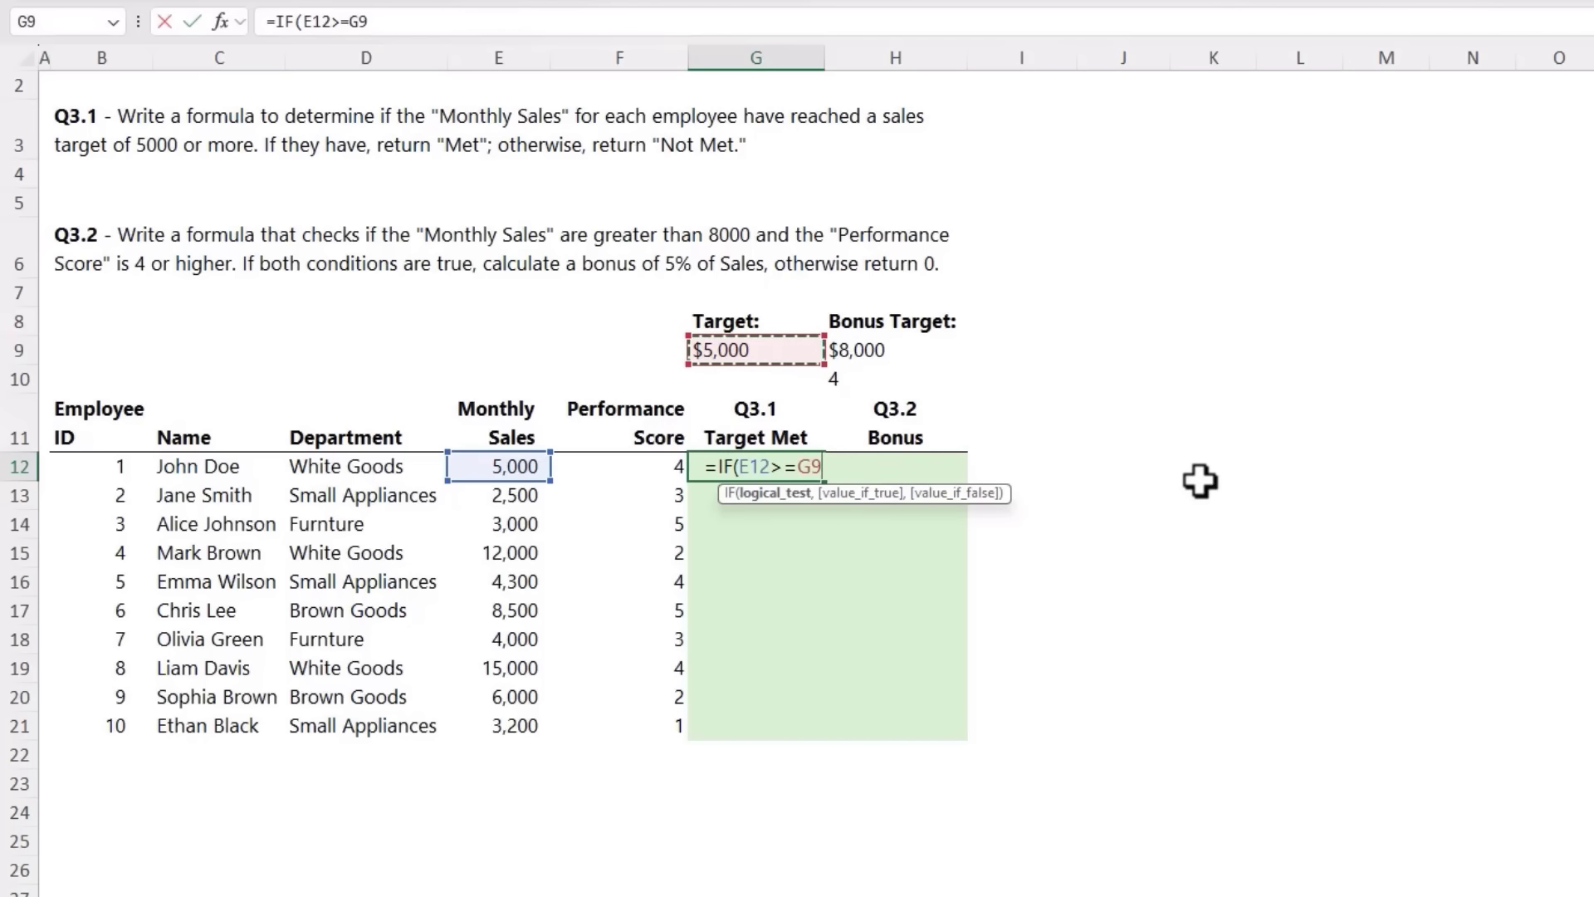
key("F4")
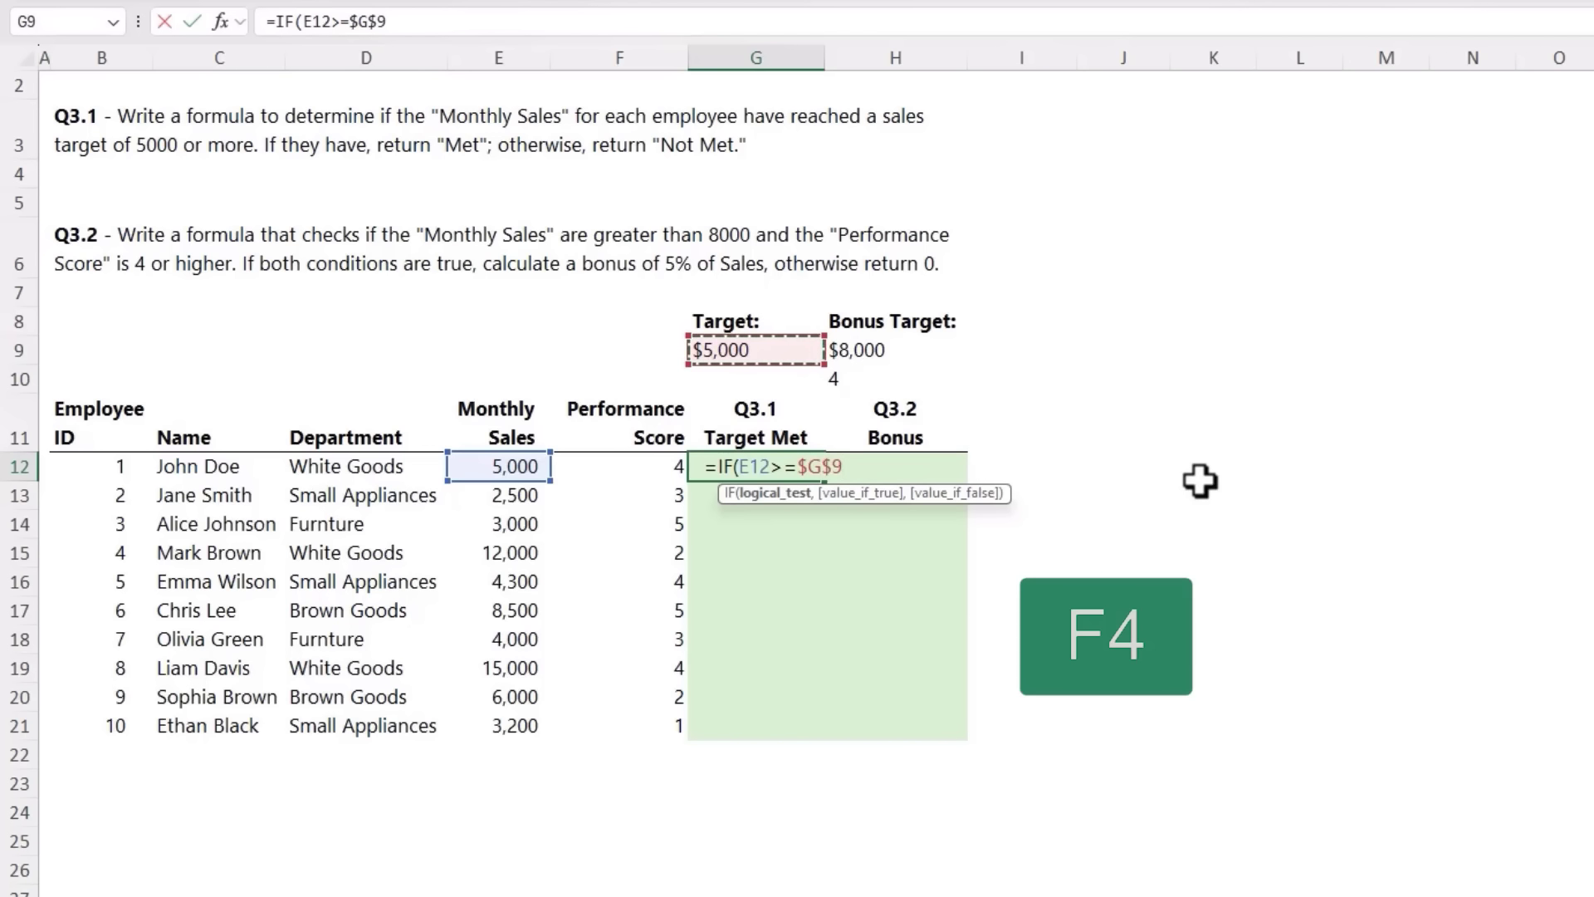
type(",")
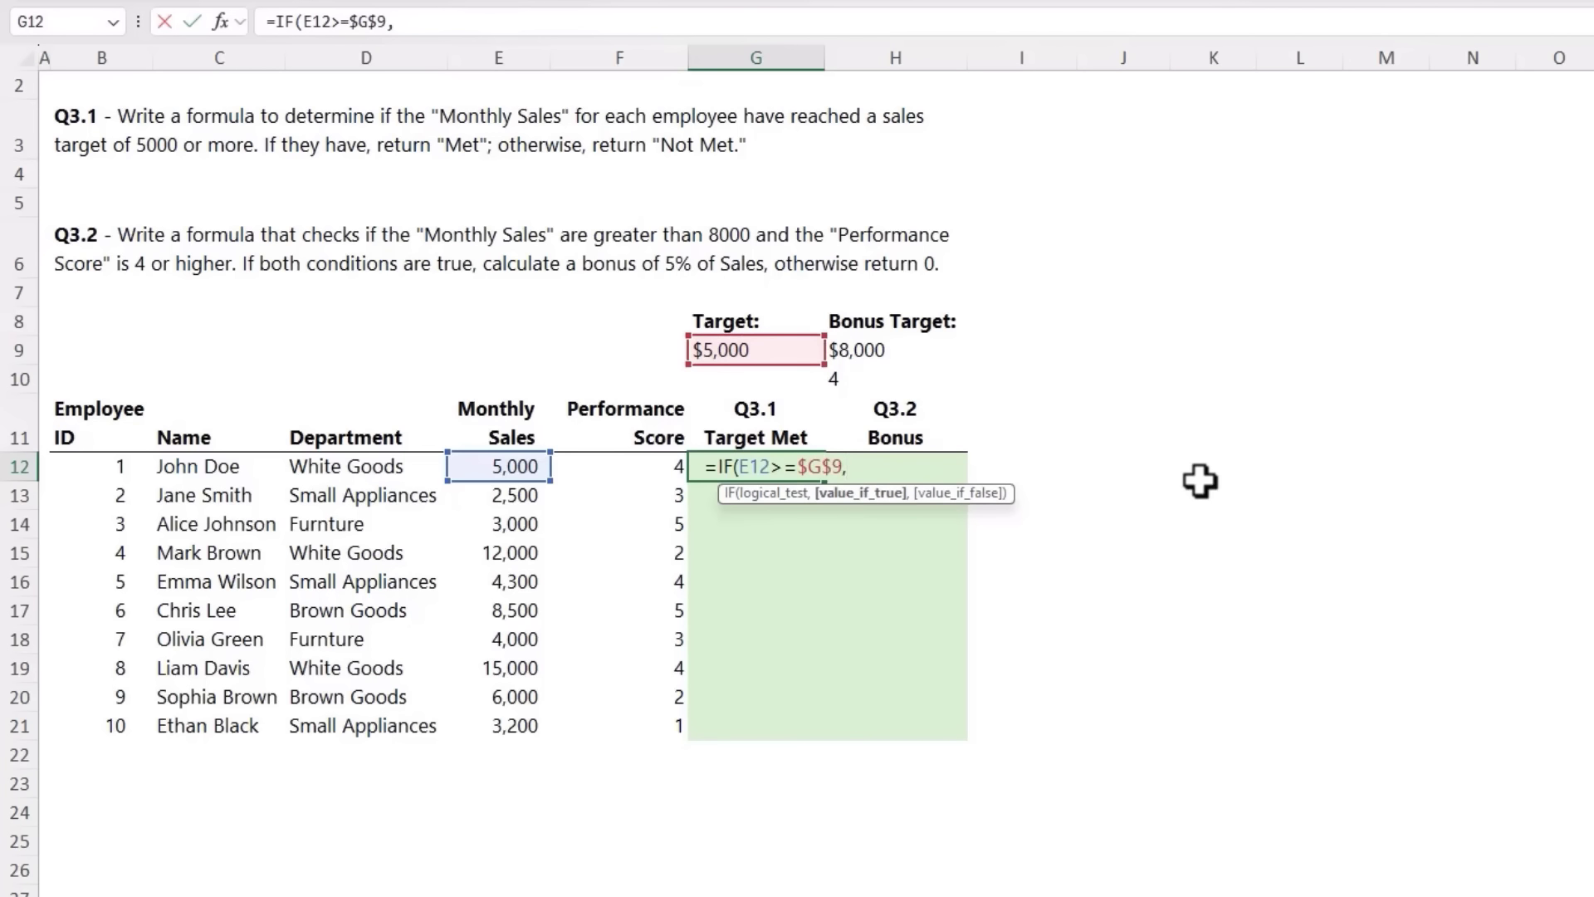
type("\"Met\", \"Not")
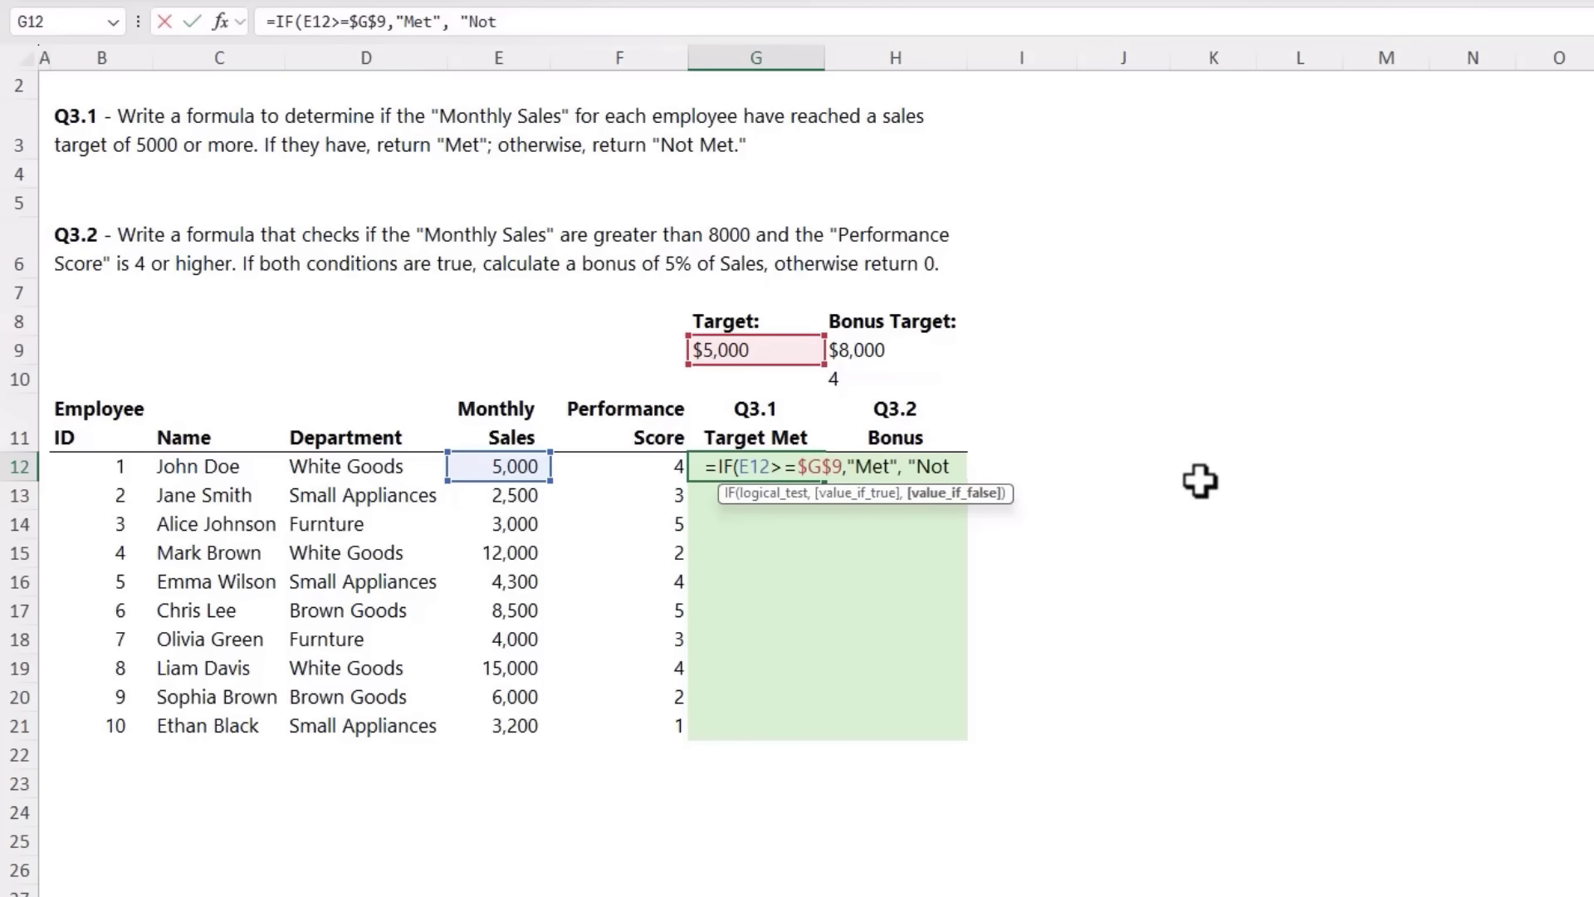
type(" Met\")")
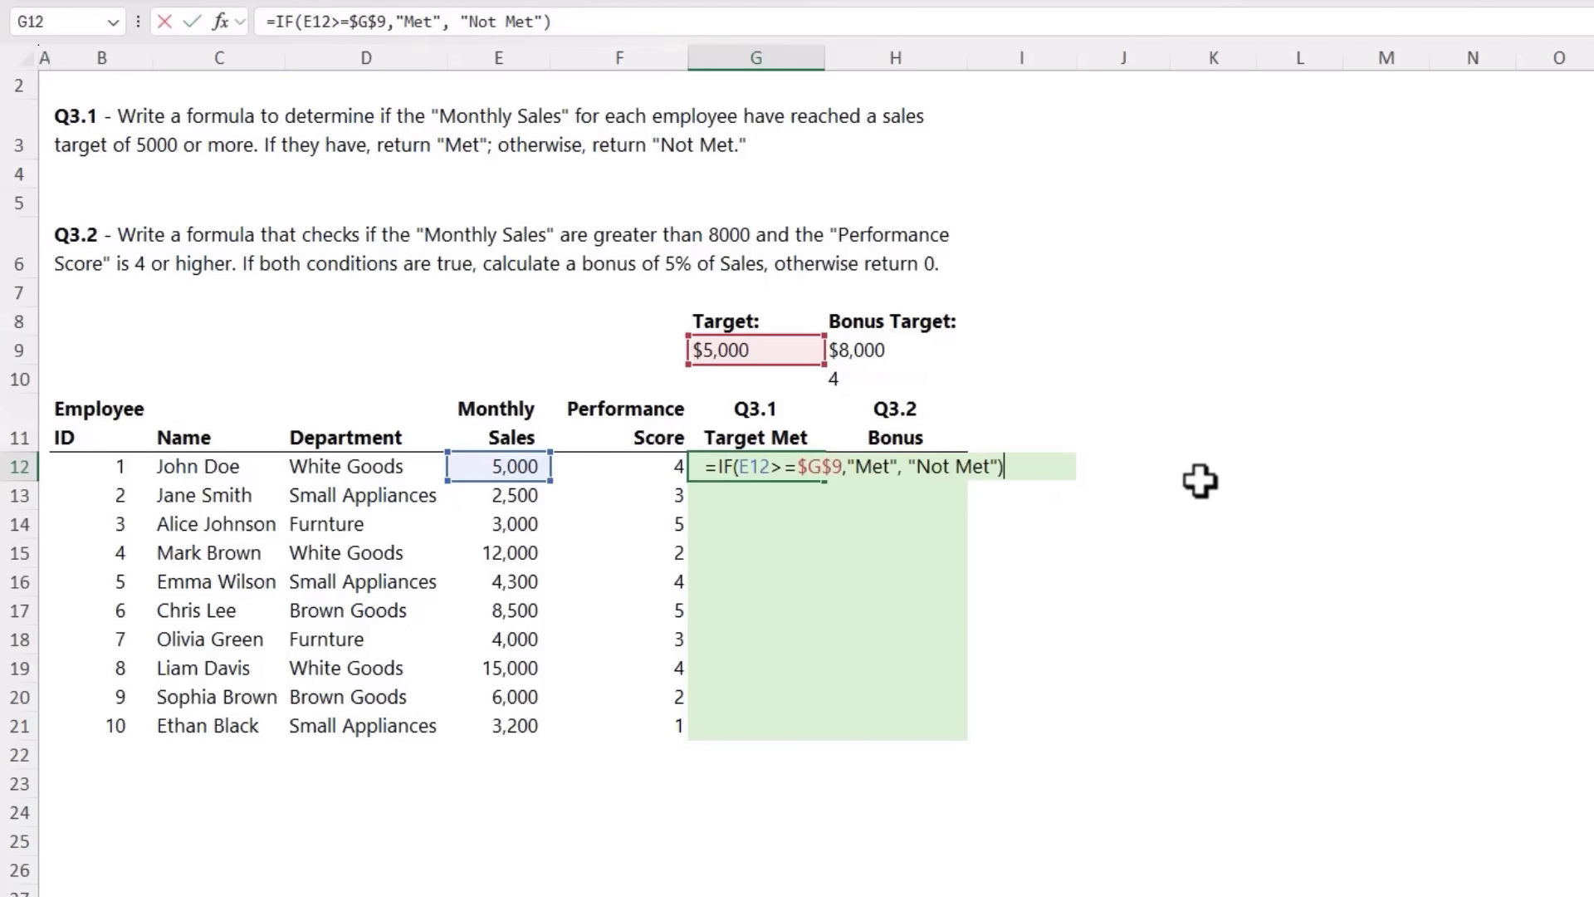
key("ctrl+Return")
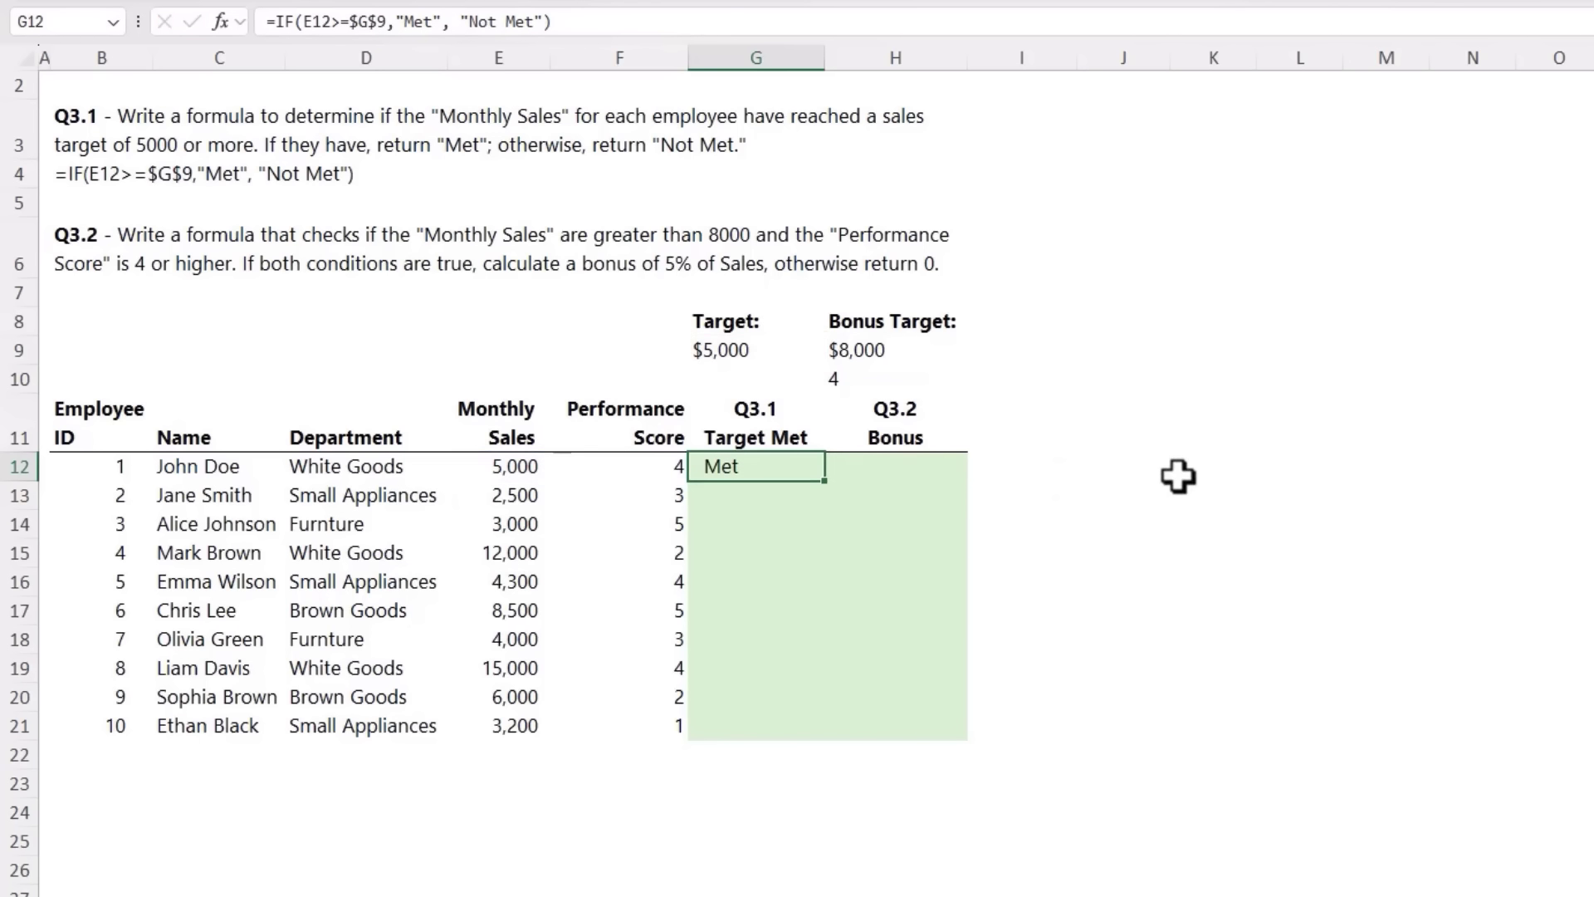
double_click(825, 480)
Step: Begin the Q3.2 bonus formula in H12 with both conditions as its logical test: =IF(AND(E12>$H$9,F12>=$H$10)
left_click(868, 471)
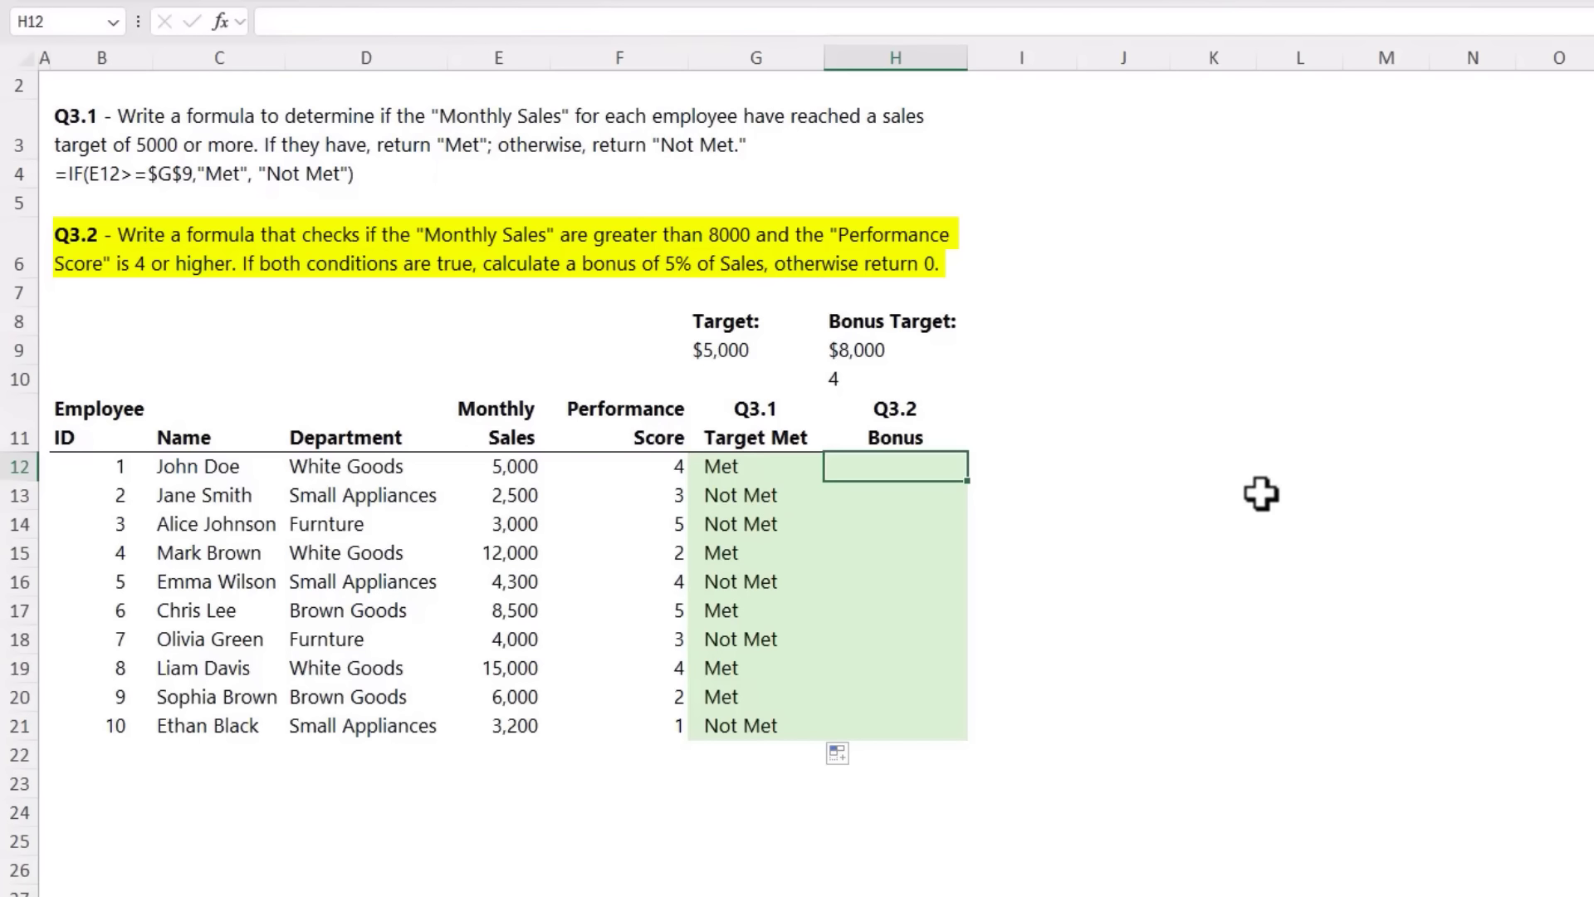
type("=IF(")
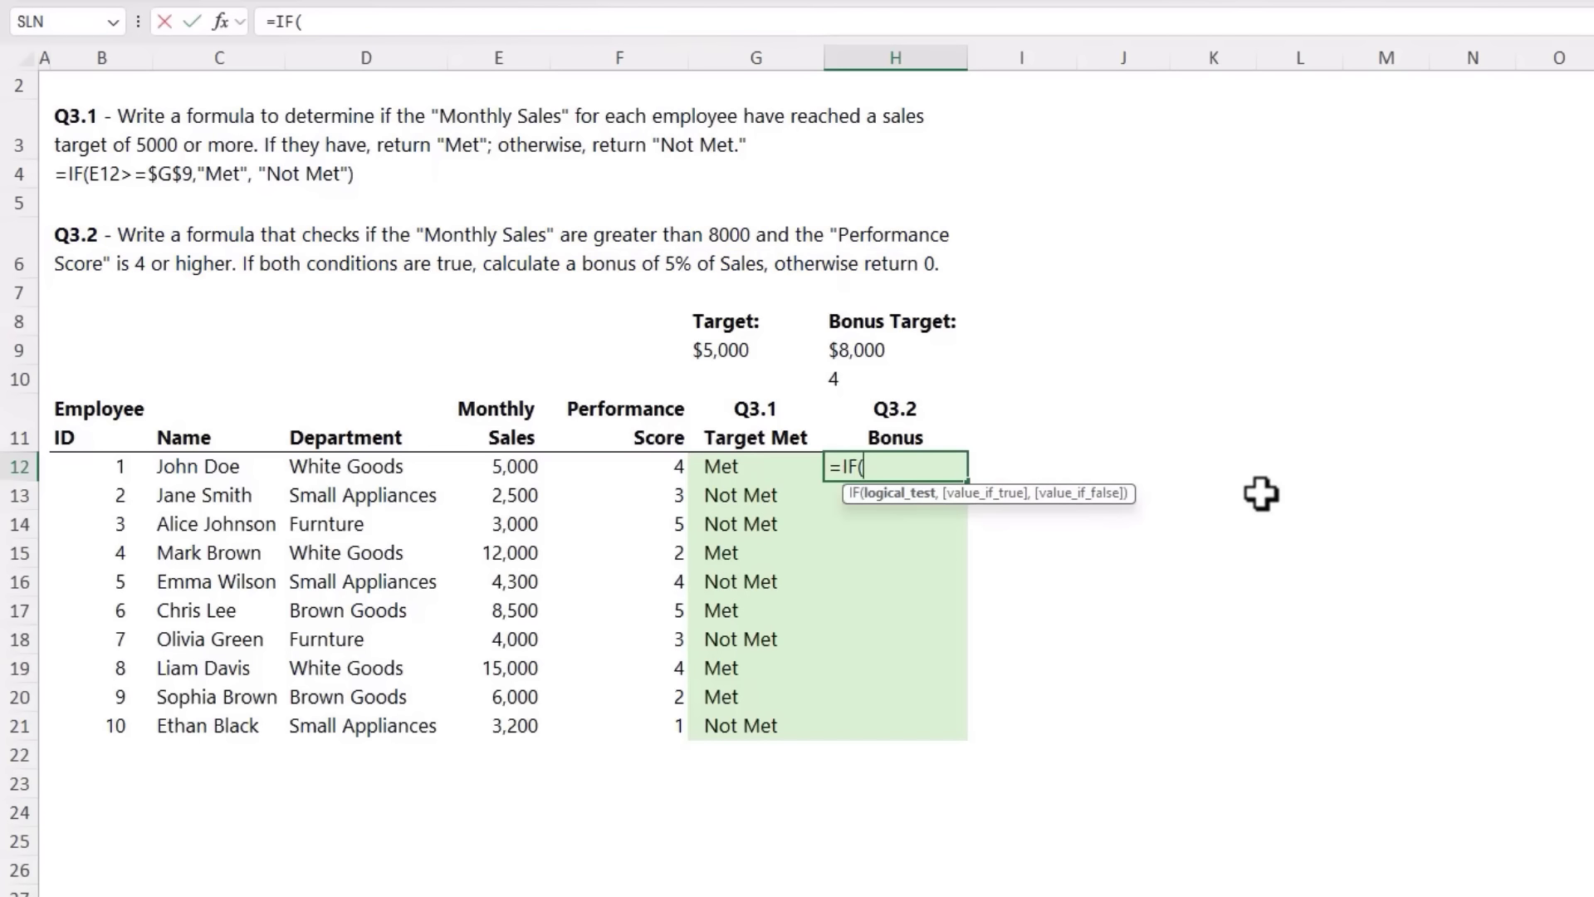
type("and")
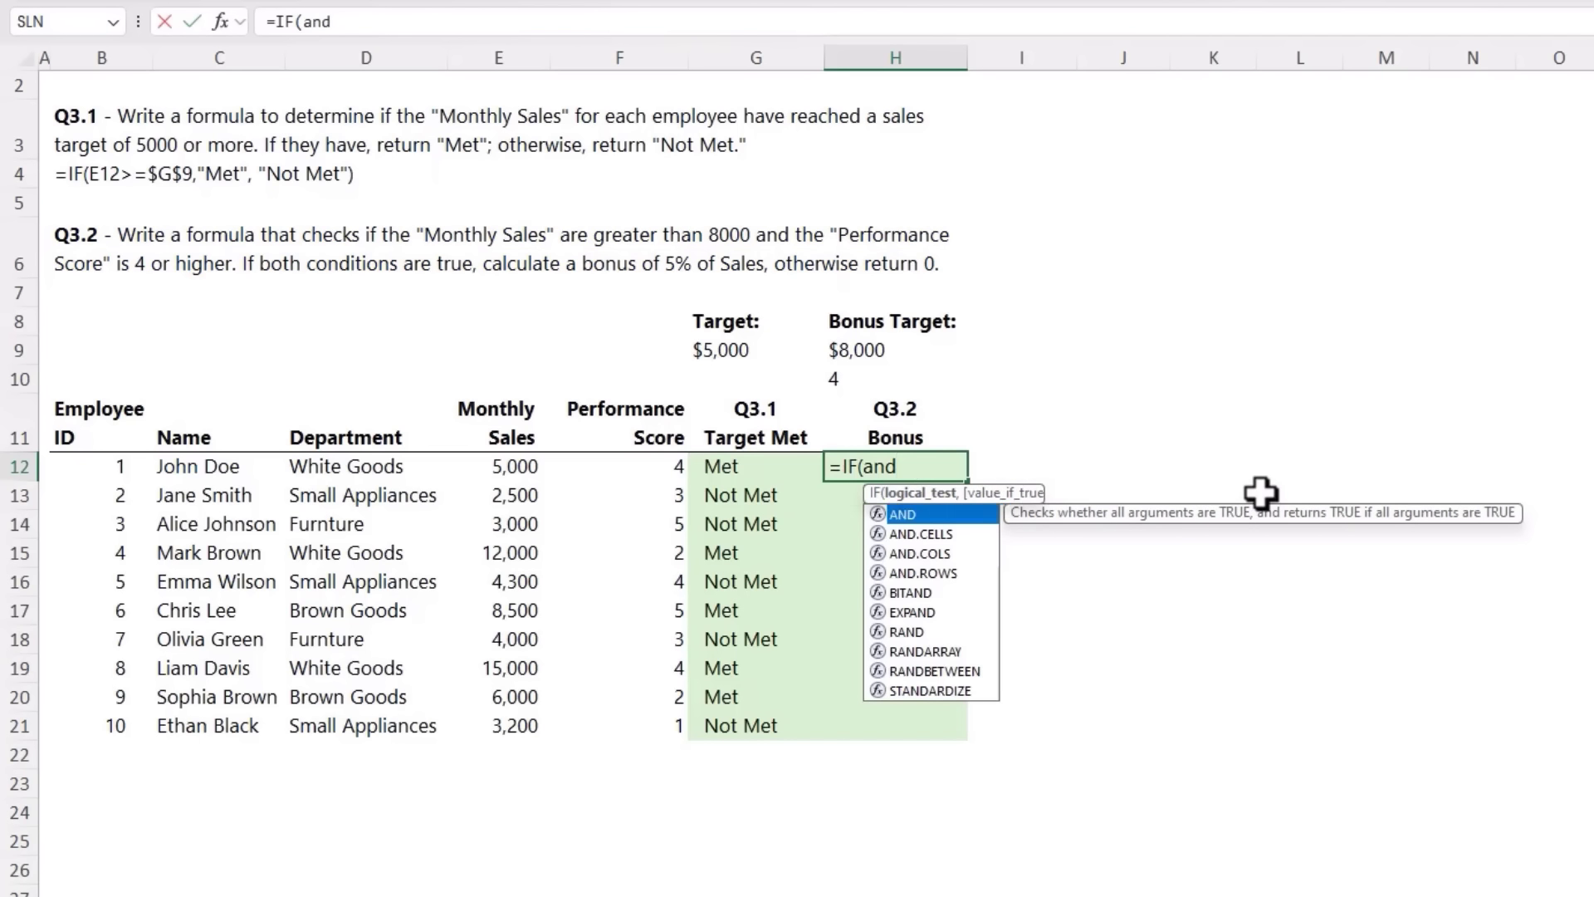
key("Tab")
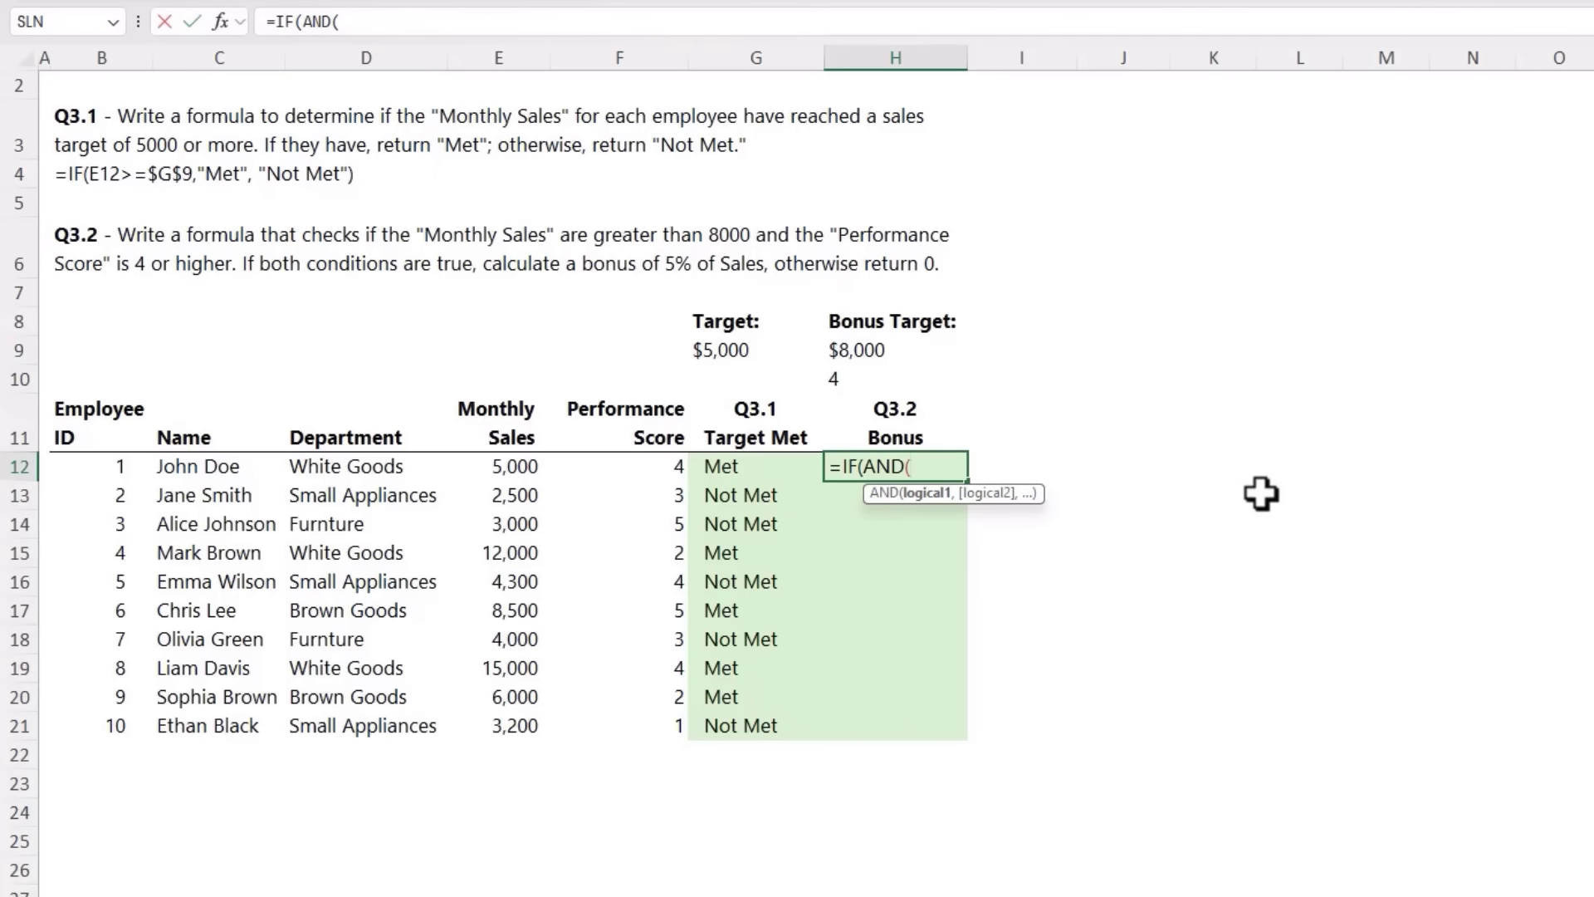
left_click(532, 470)
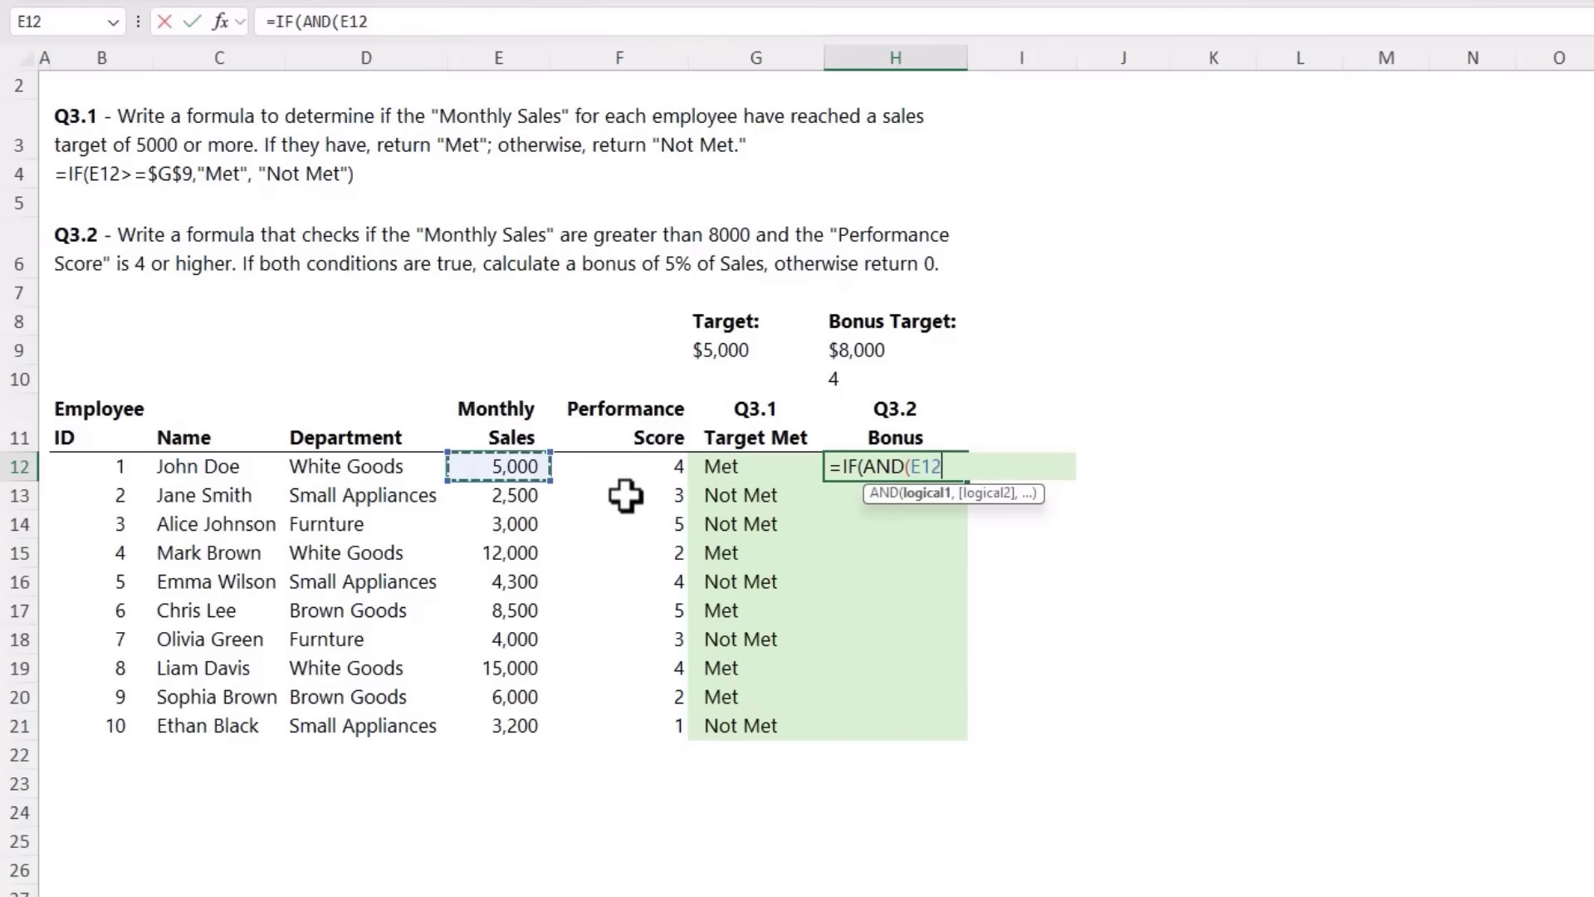
type(">")
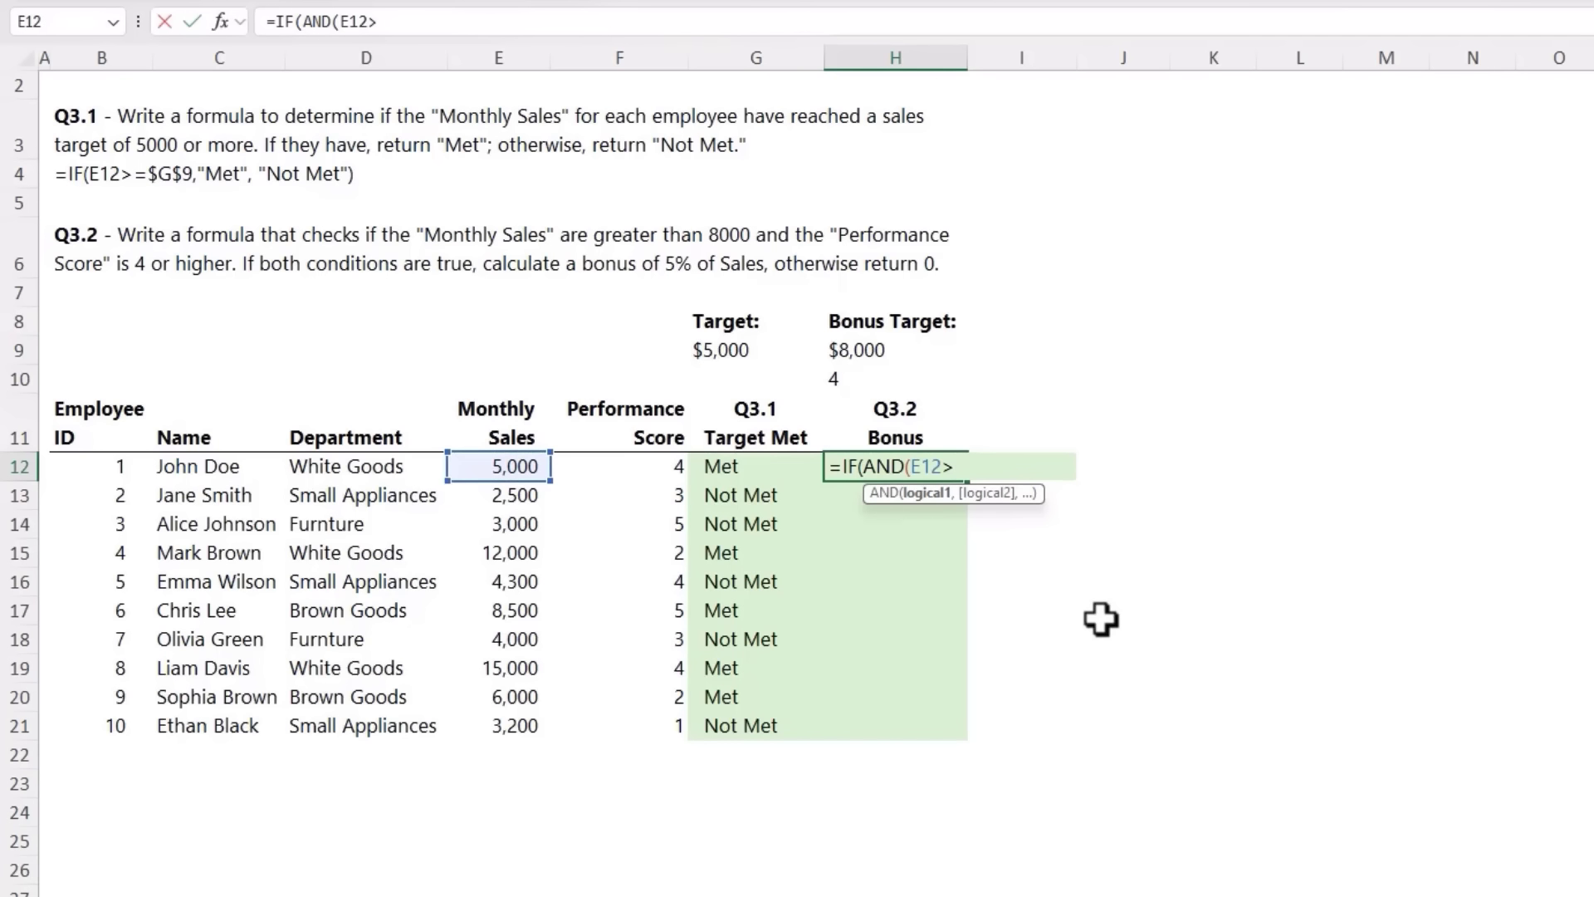
left_click(894, 353)
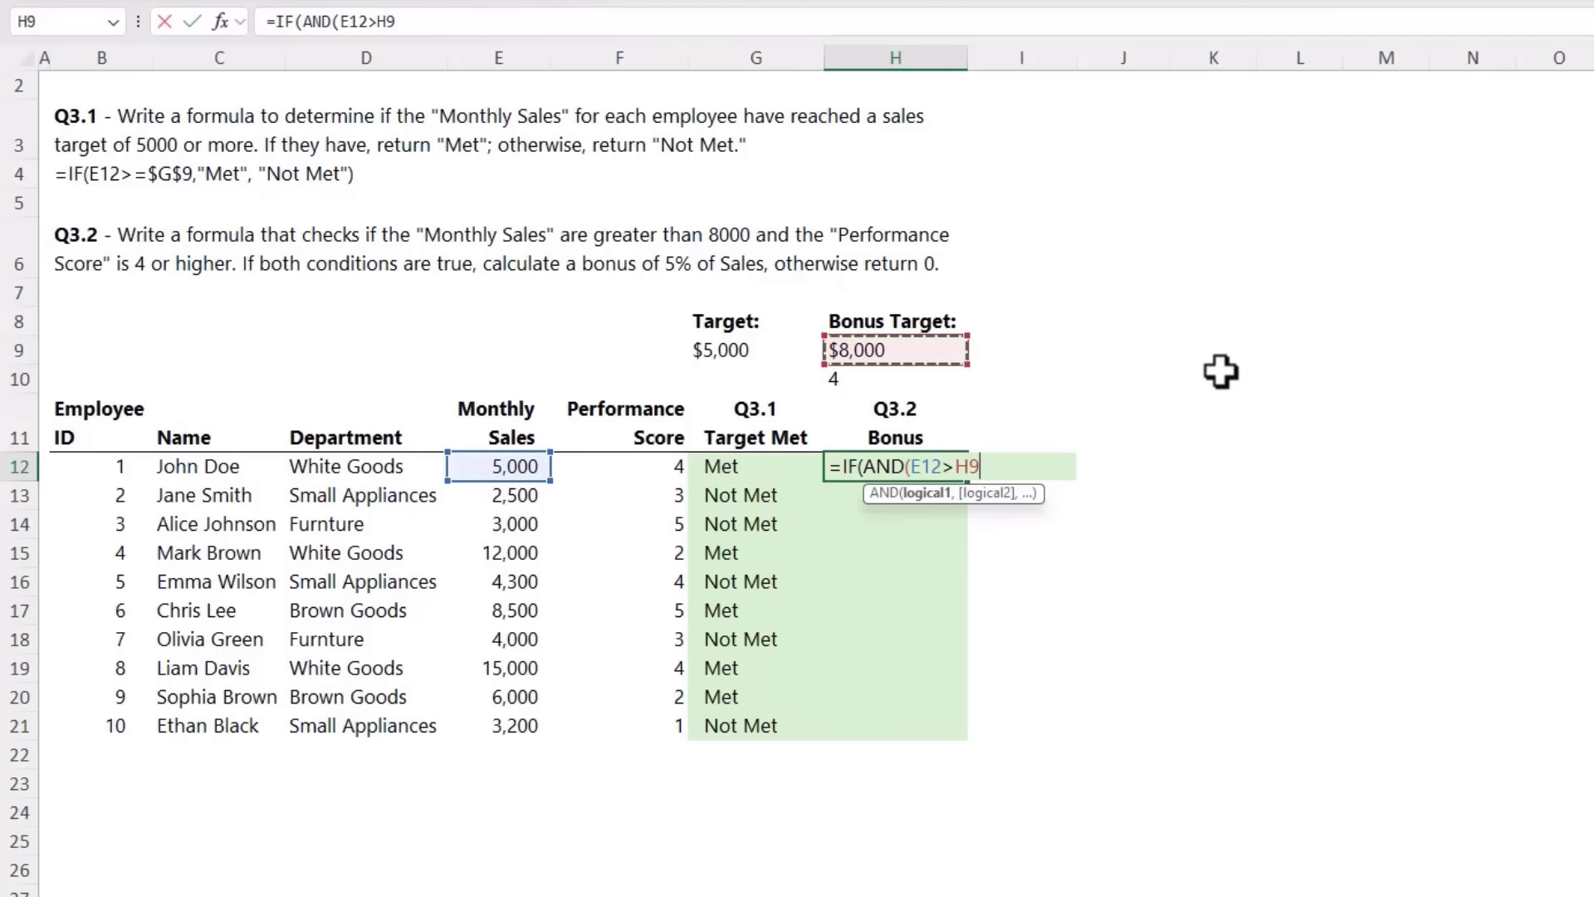
key("F4")
type(",")
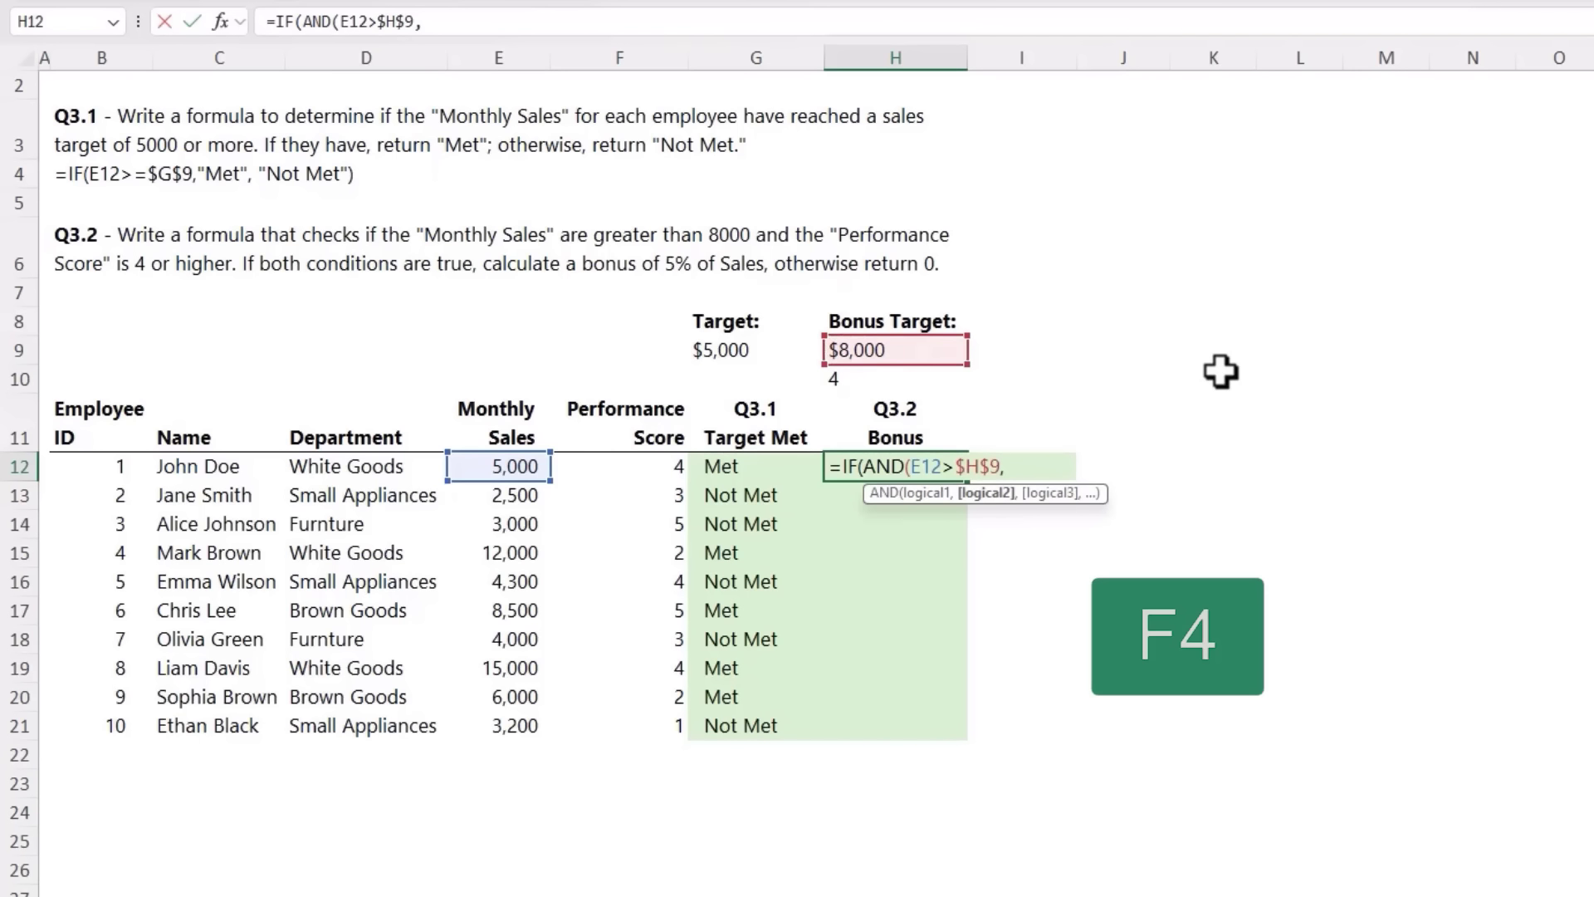
left_click(650, 465)
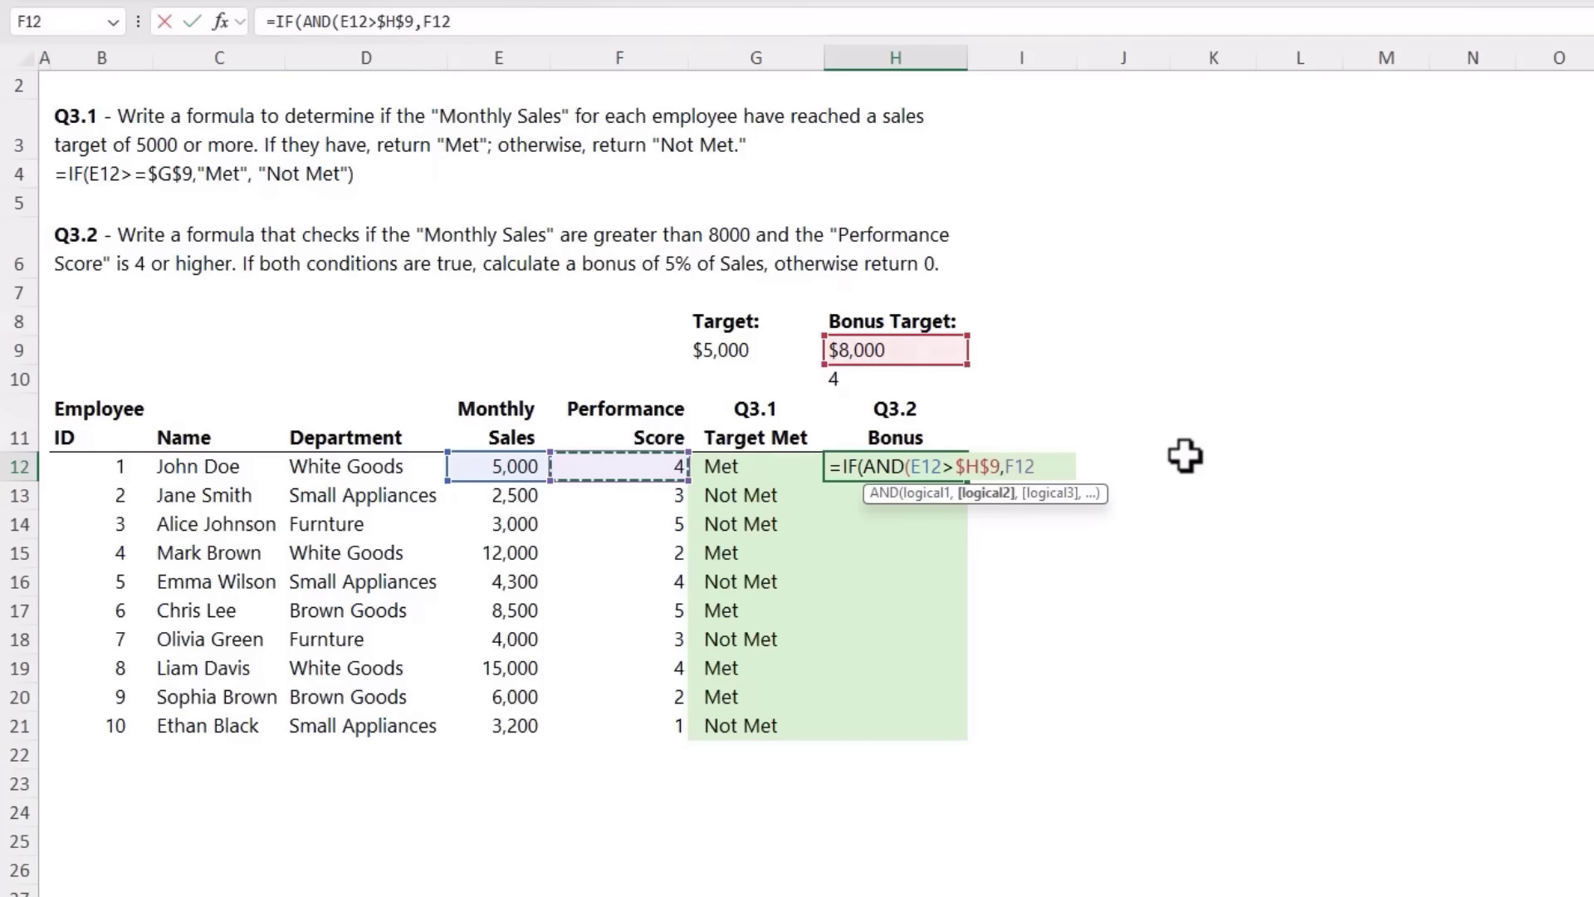
type("=")
left_click(905, 383)
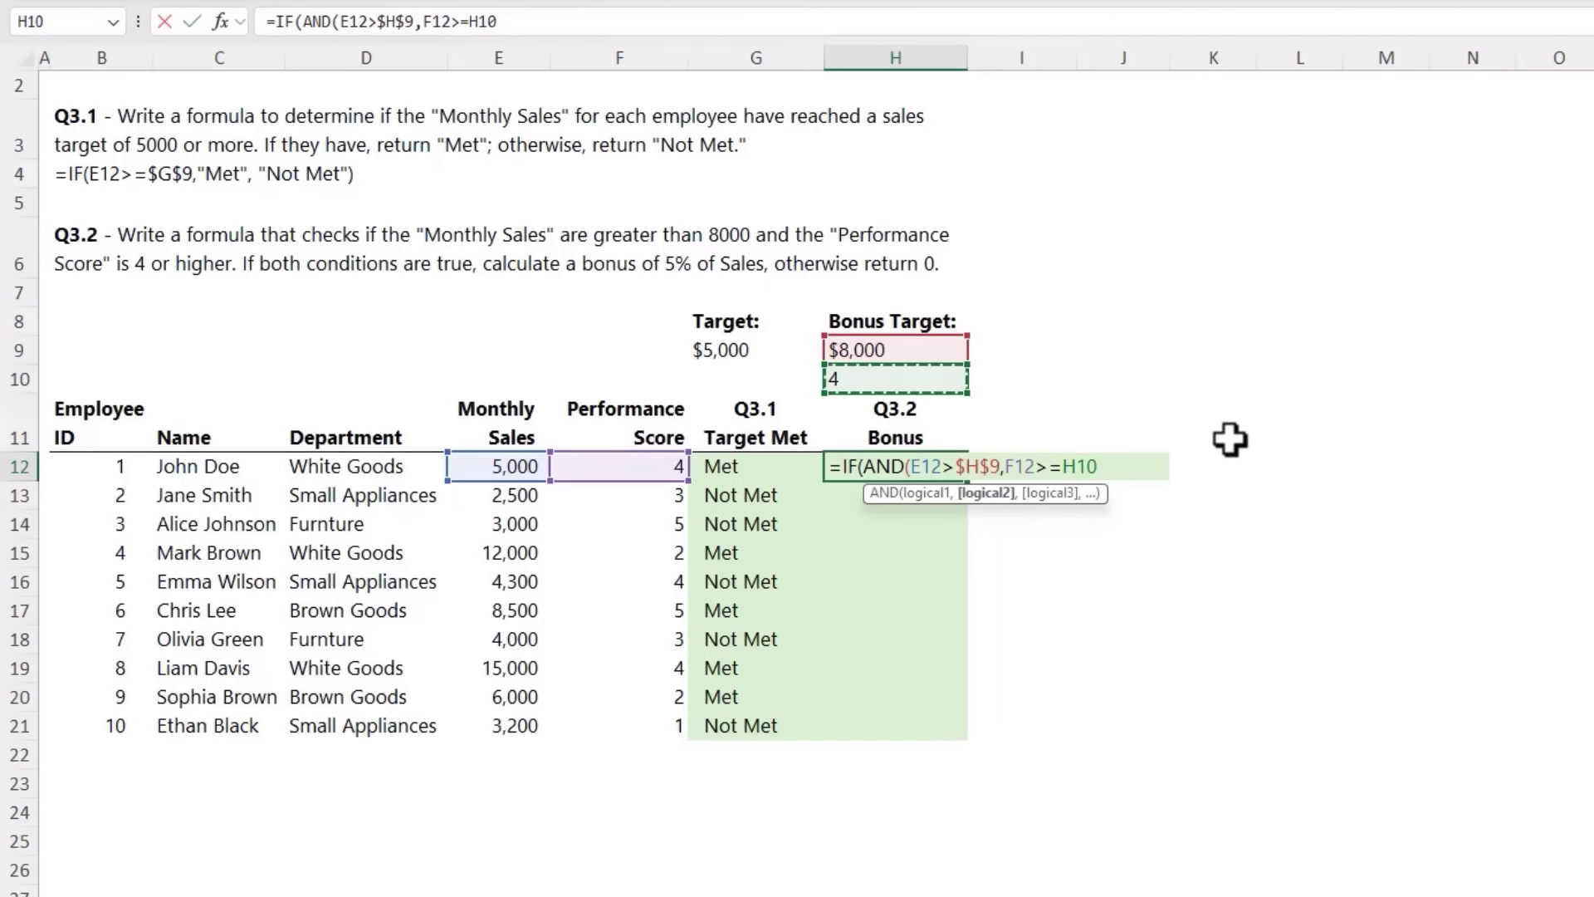
key("F4")
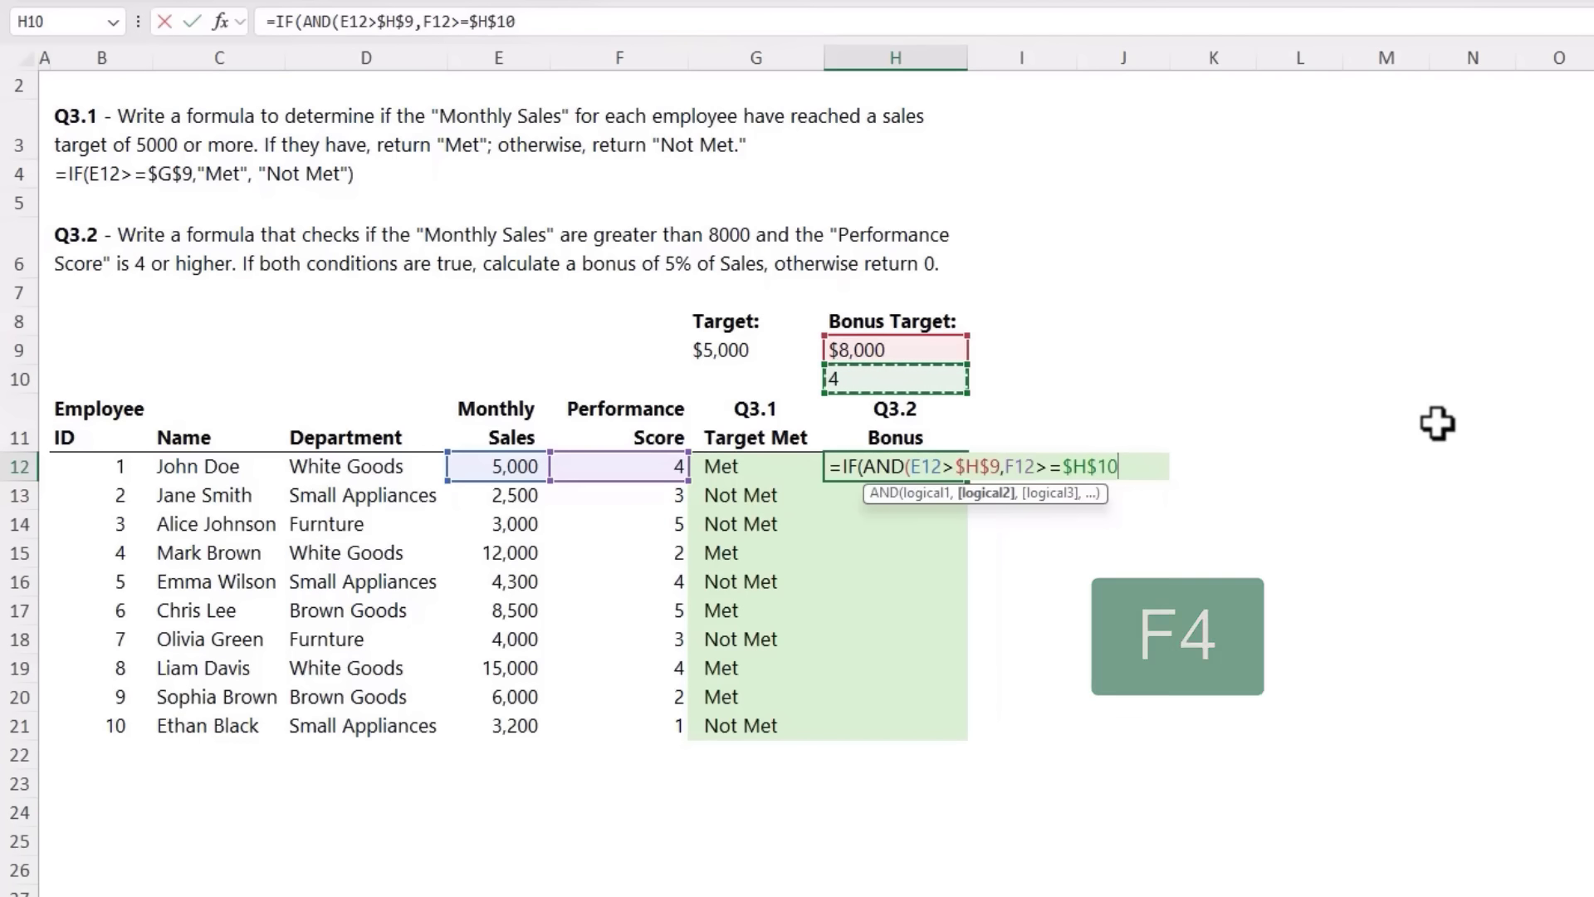
type(")")
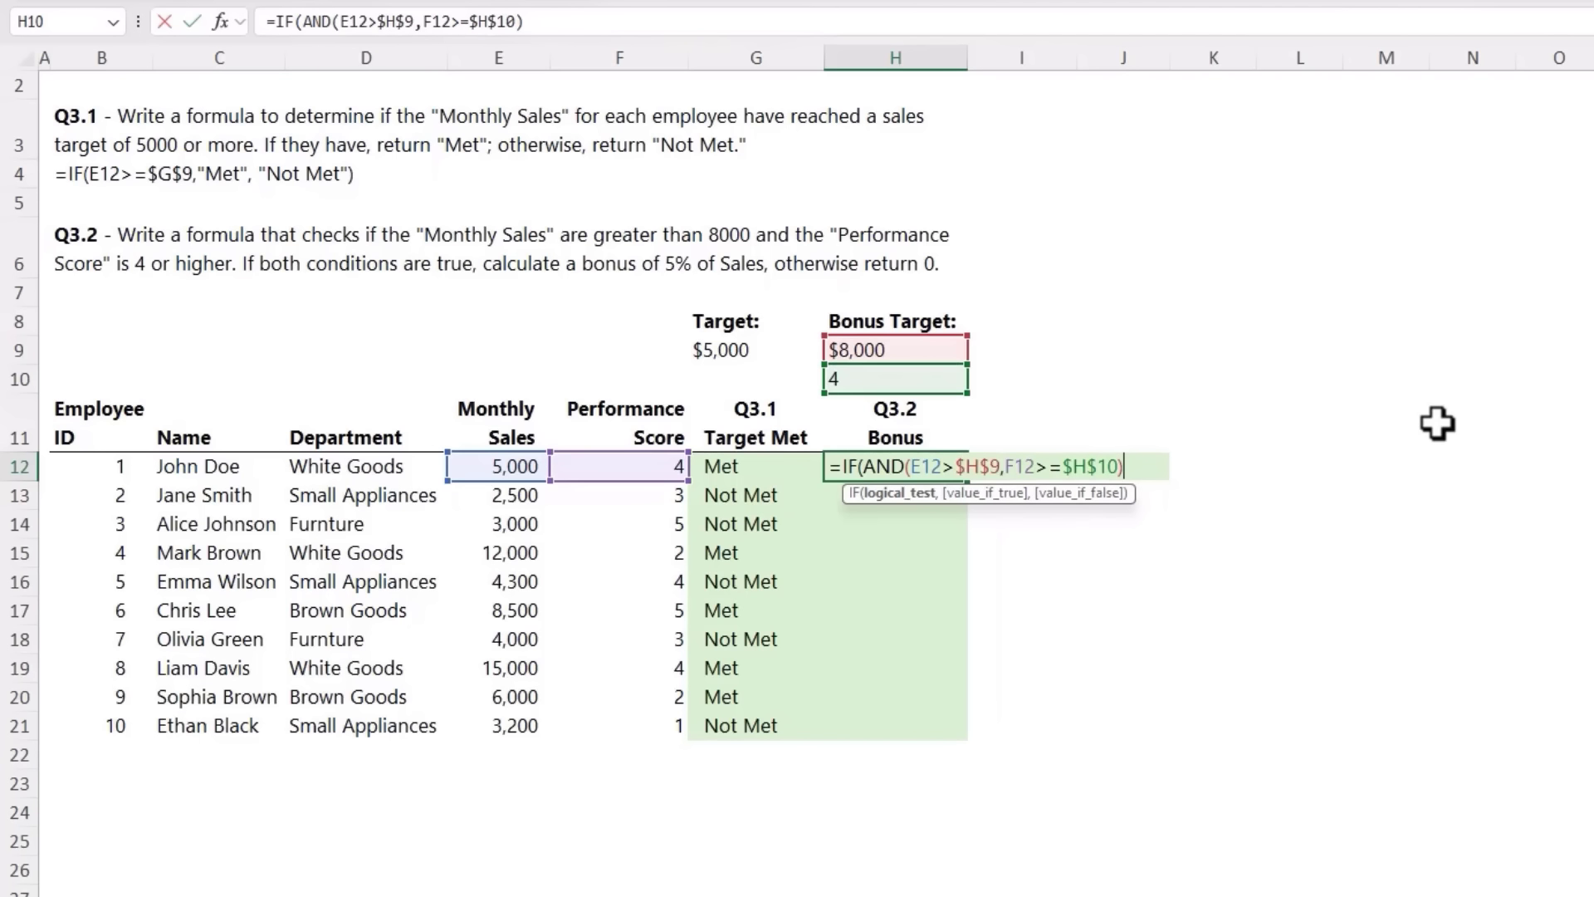
type(",")
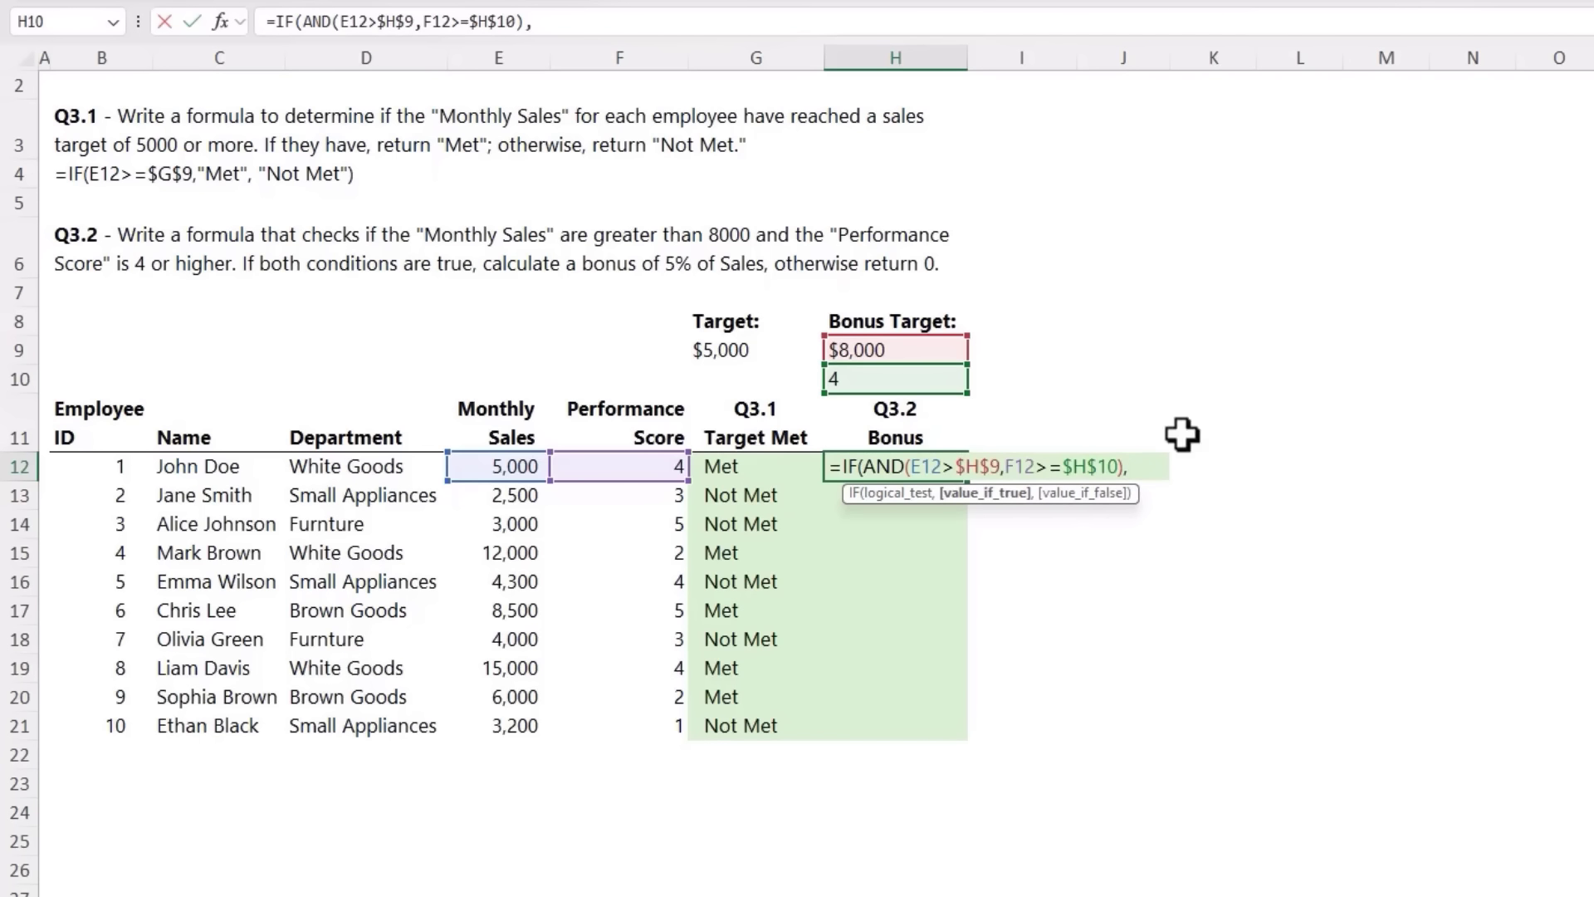
Step: Complete the bonus formula in H12 to return E12*.05 if true and 0 otherwise, and fill it down the Bonus column
left_click(494, 466)
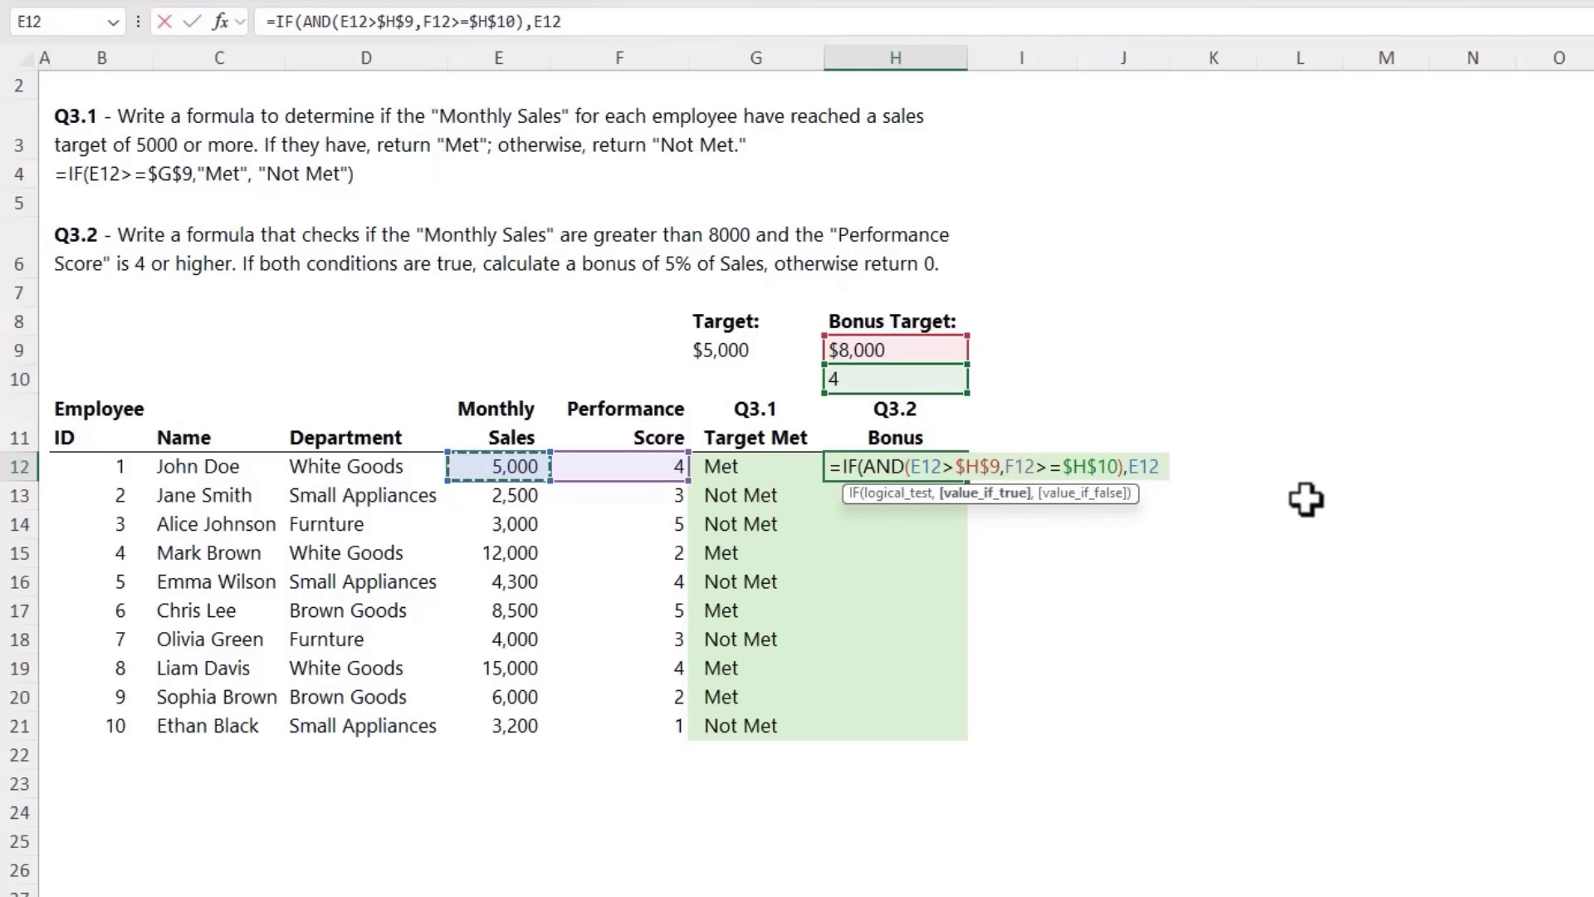
type("*.05")
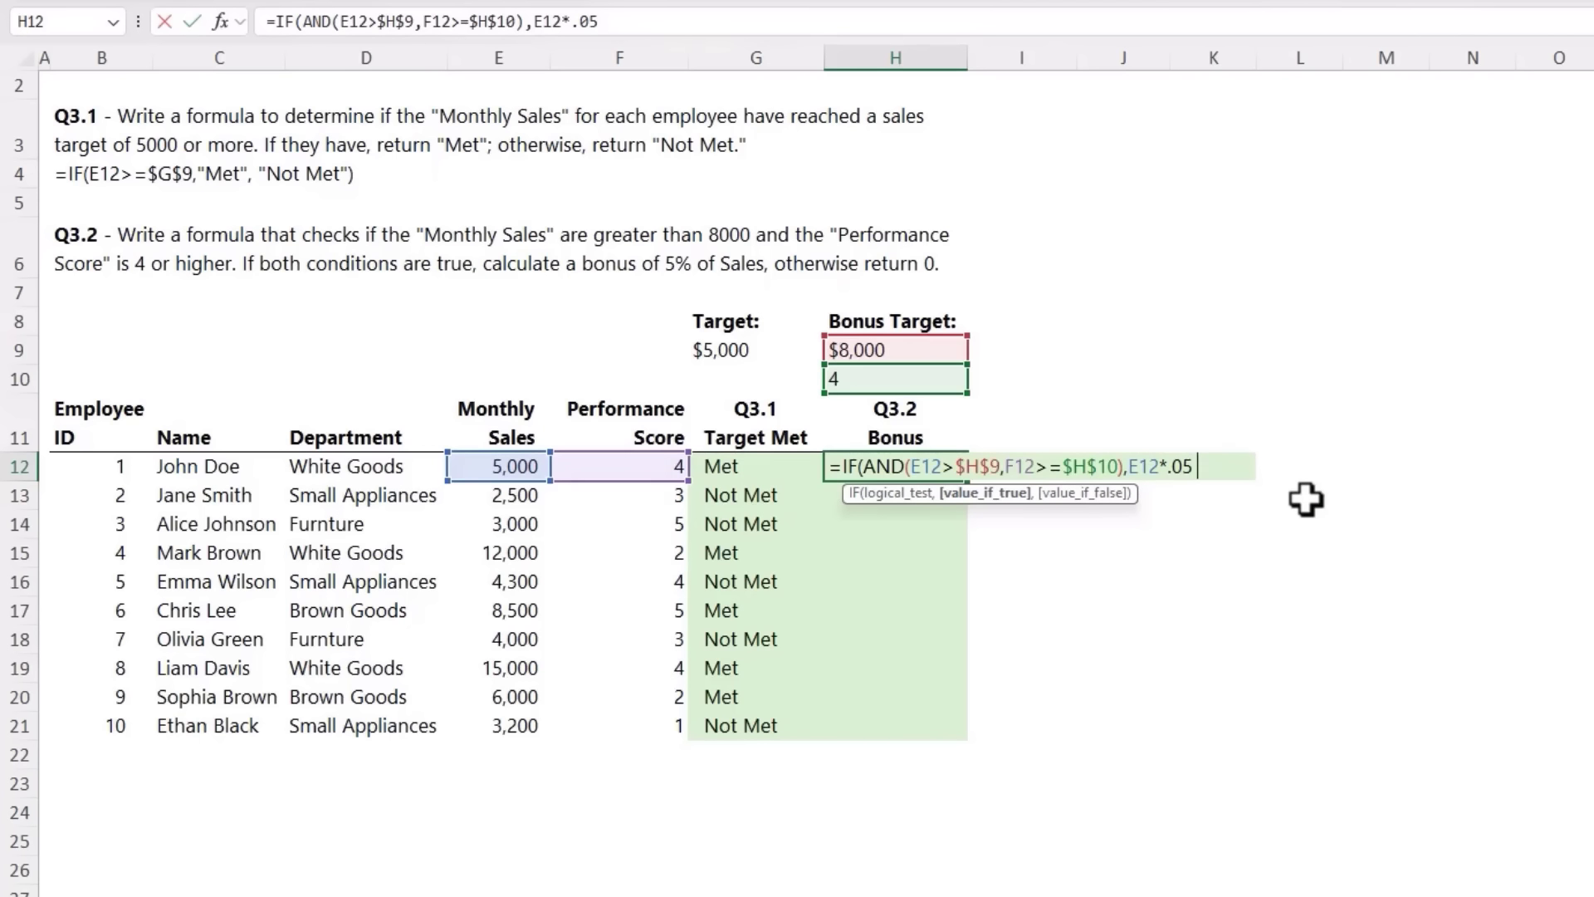
type(",0)")
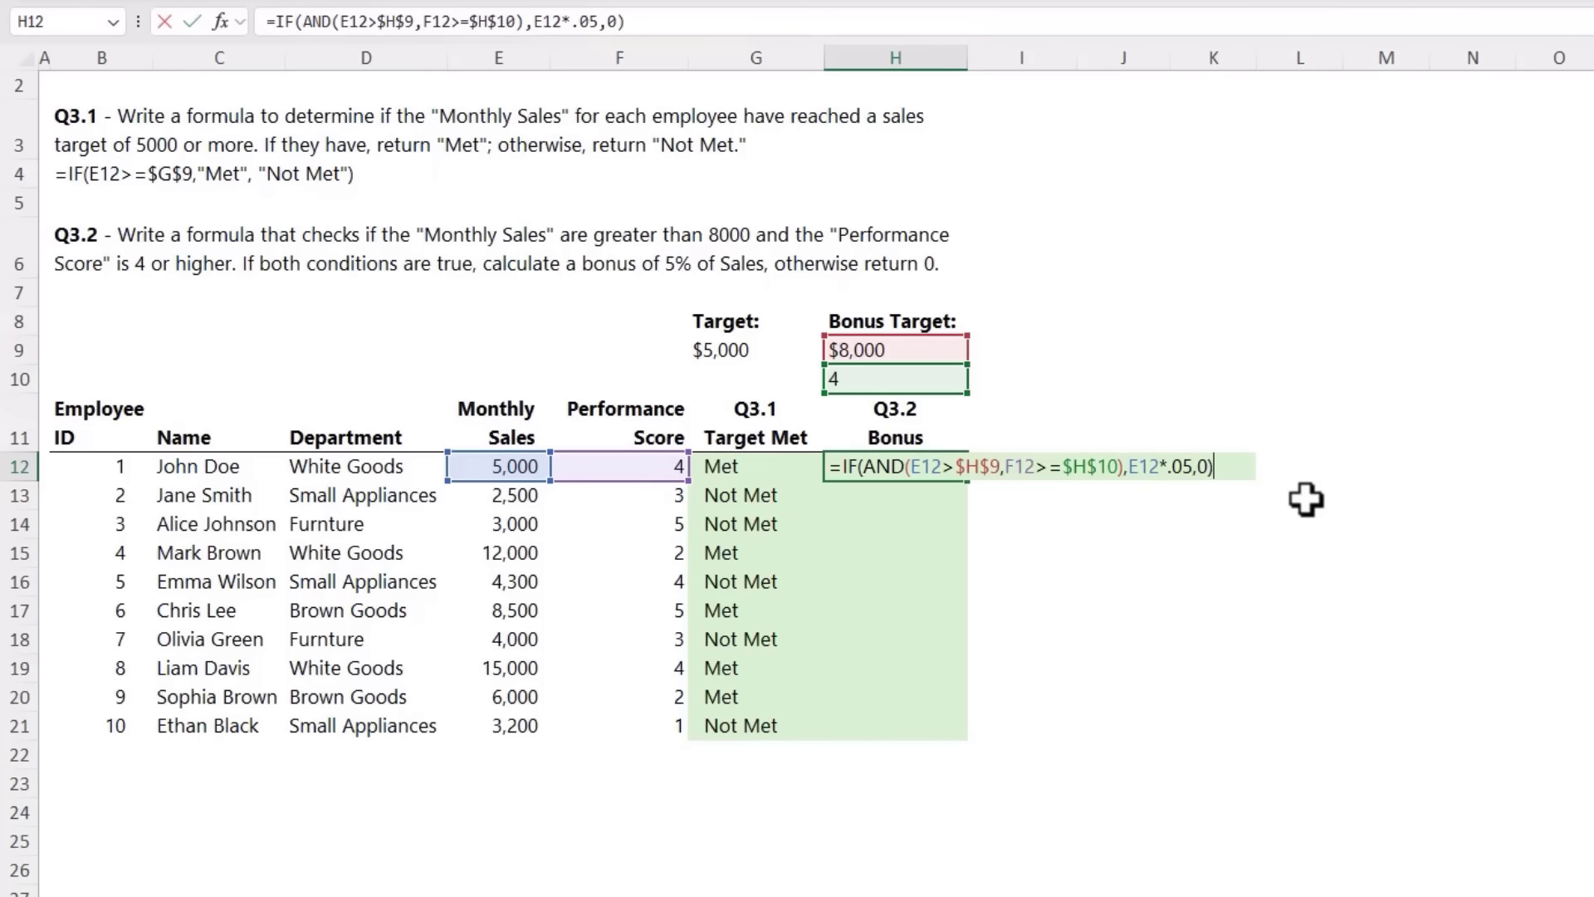
key("ctrl+Return")
double_click(968, 481)
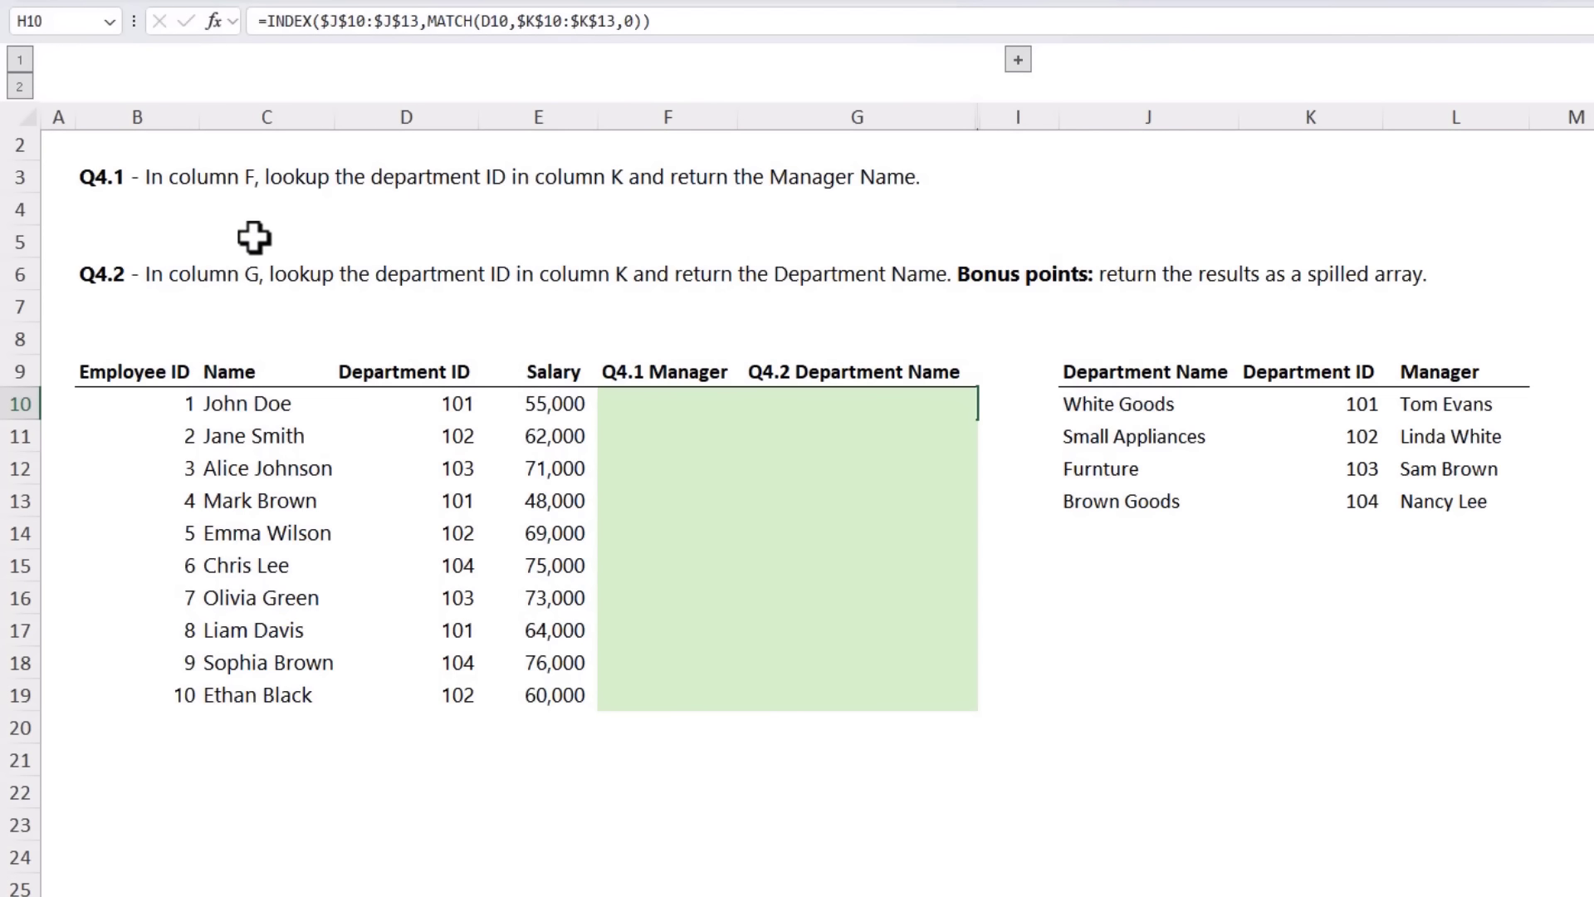
Step: Begin the Q4.1 manager lookup in F10 as a VLOOKUP of D10 in the absolute range $K$10:$L$13
left_click(657, 407)
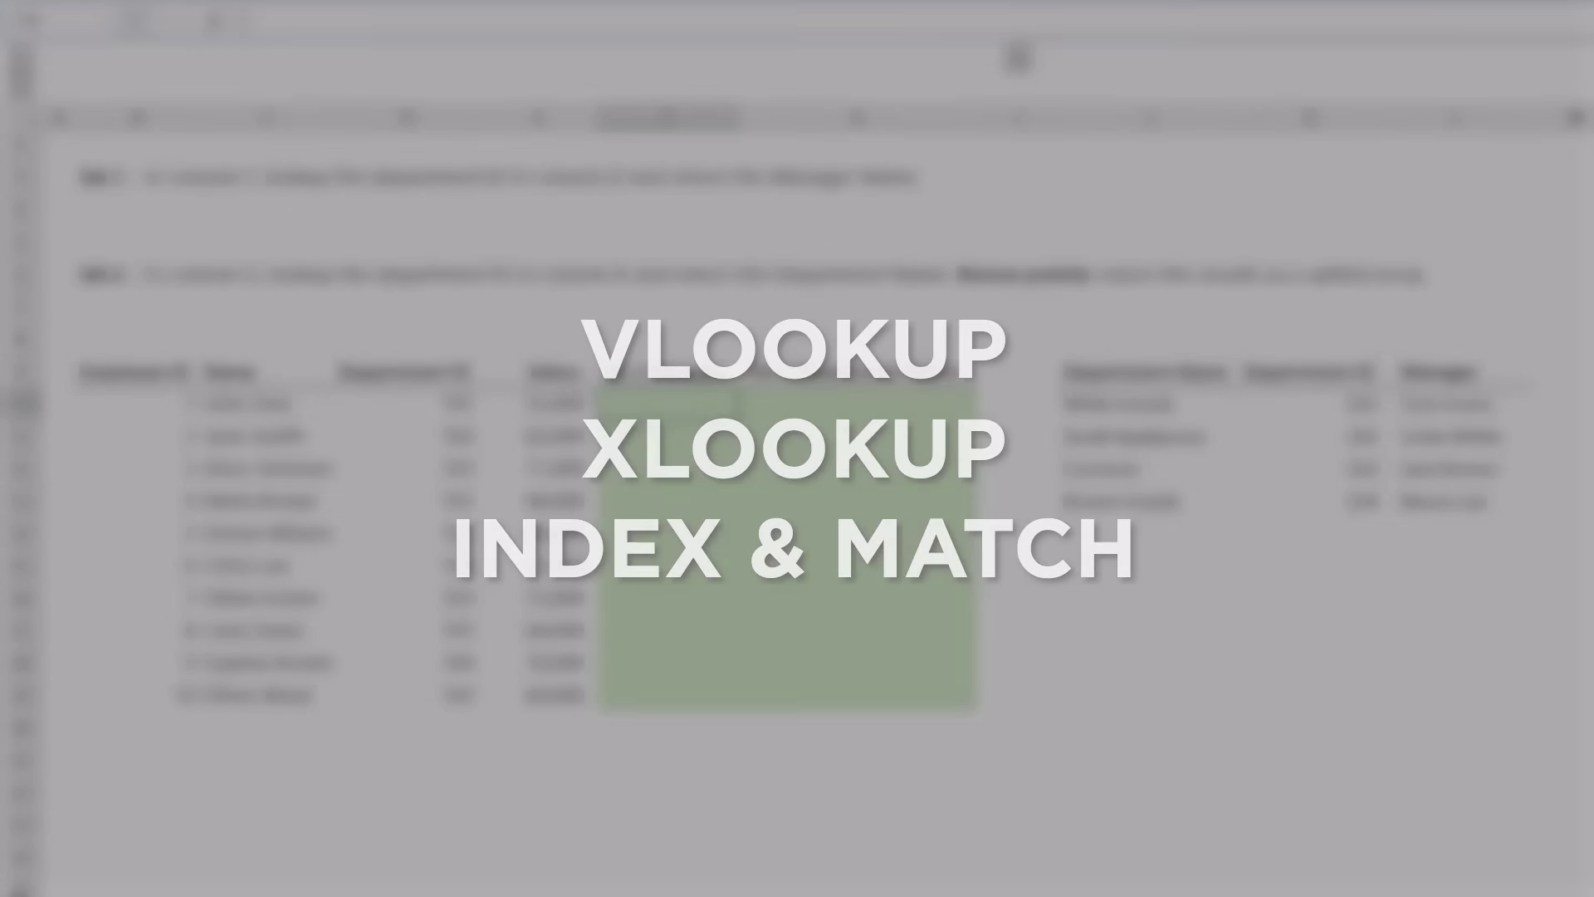
type("=vl")
key("Tab")
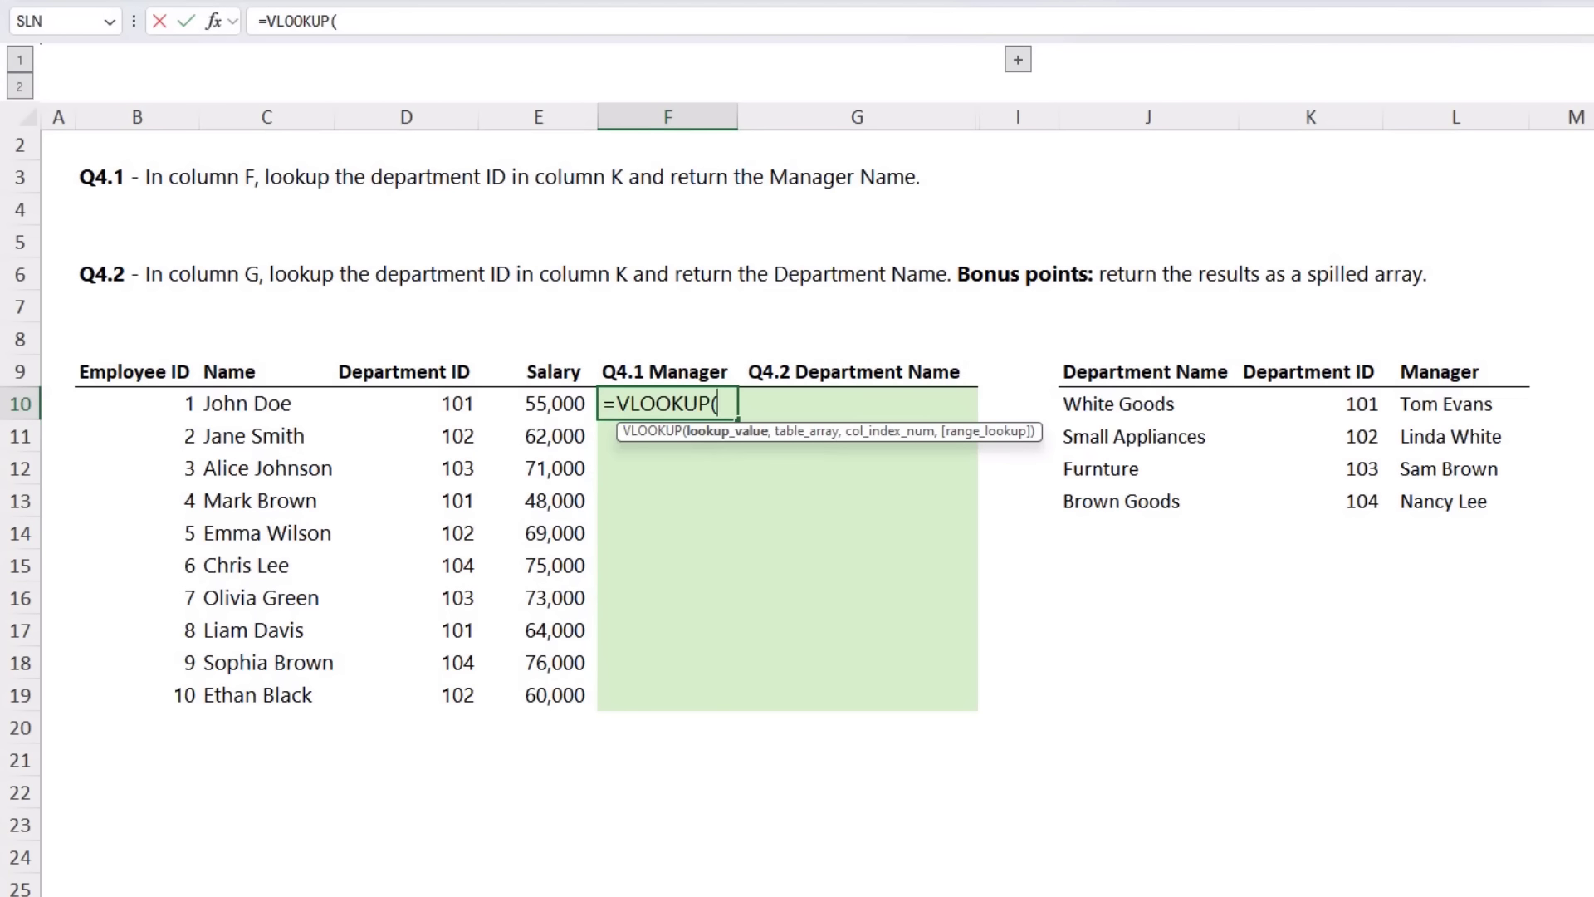
left_click(380, 403)
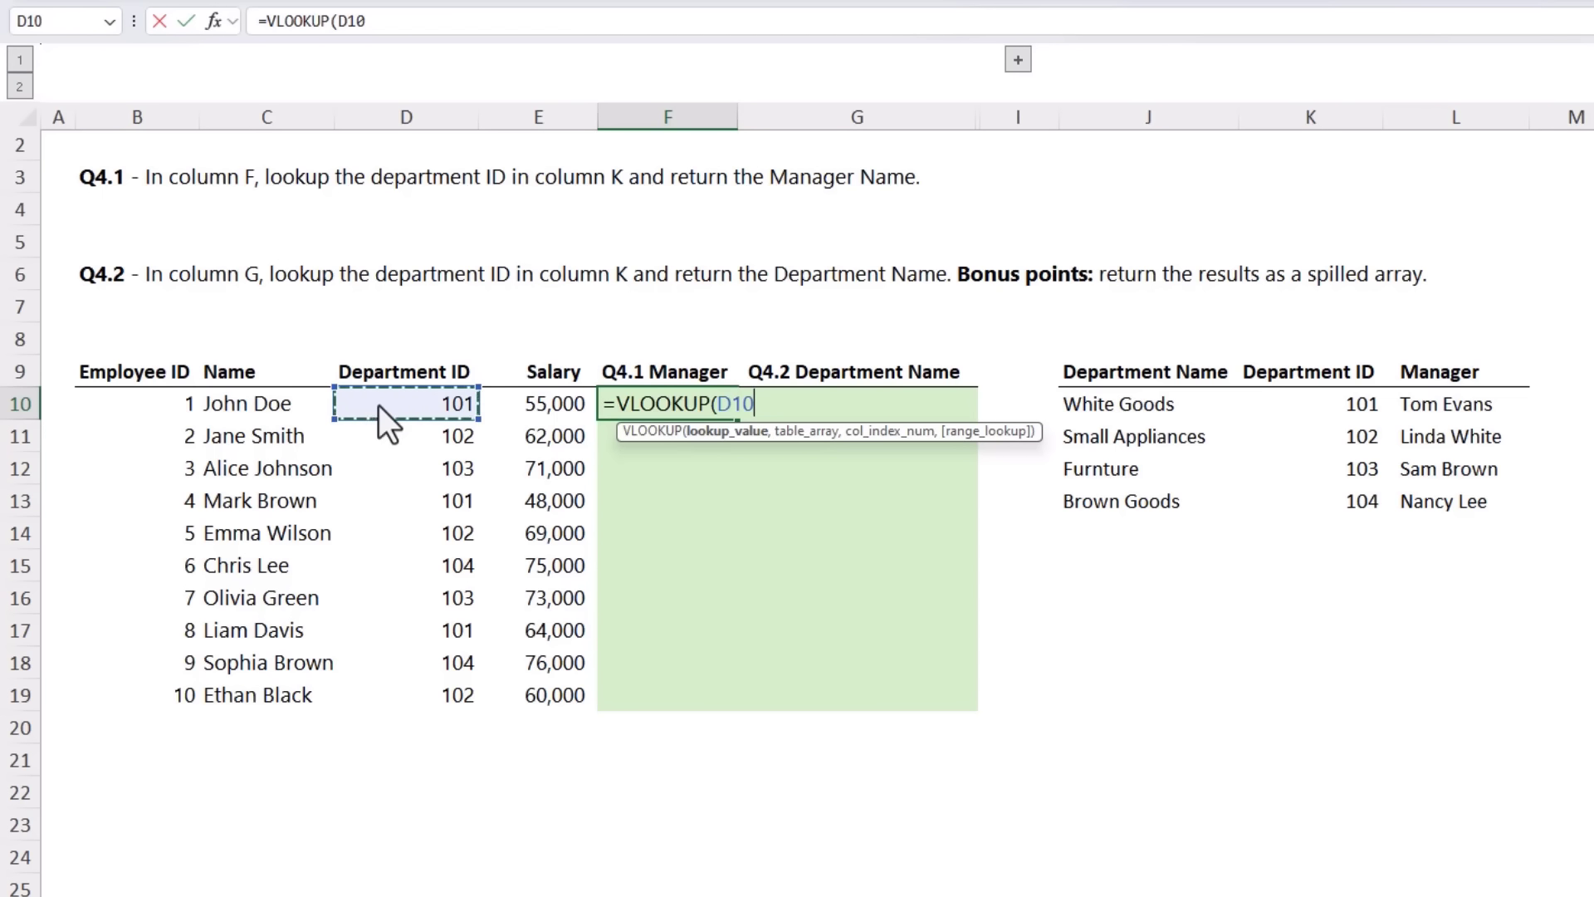
type(",")
left_click_drag(1323, 410, 1497, 498)
key("F4")
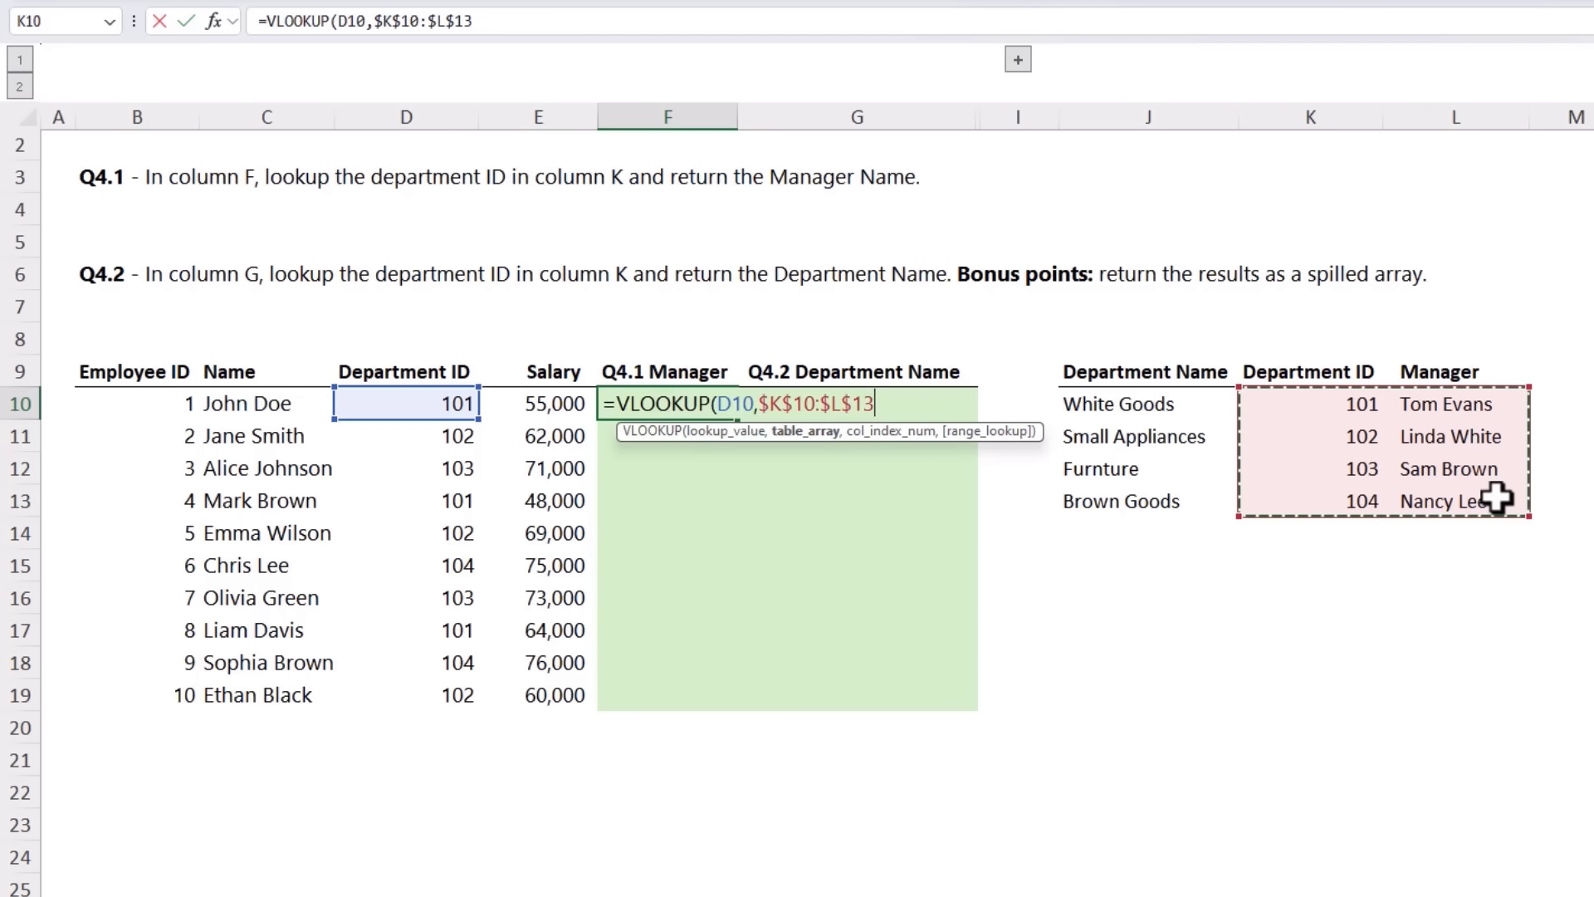
Step: Complete the VLOOKUP in F10 with column index 2 and exact match 0, and fill it down to F19
type(",")
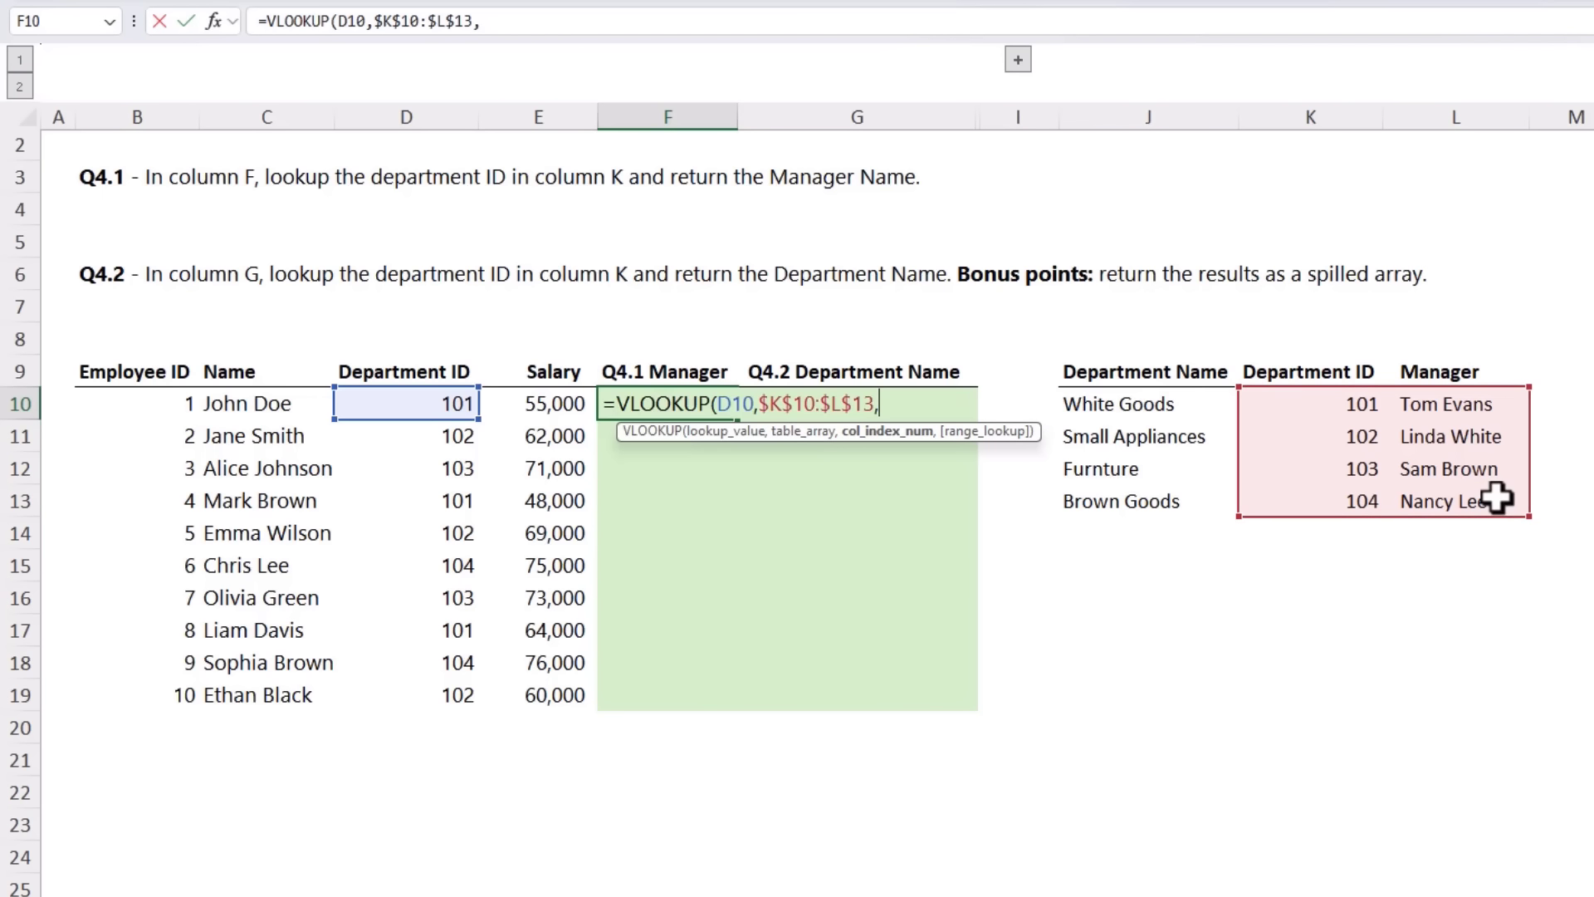
type("2,")
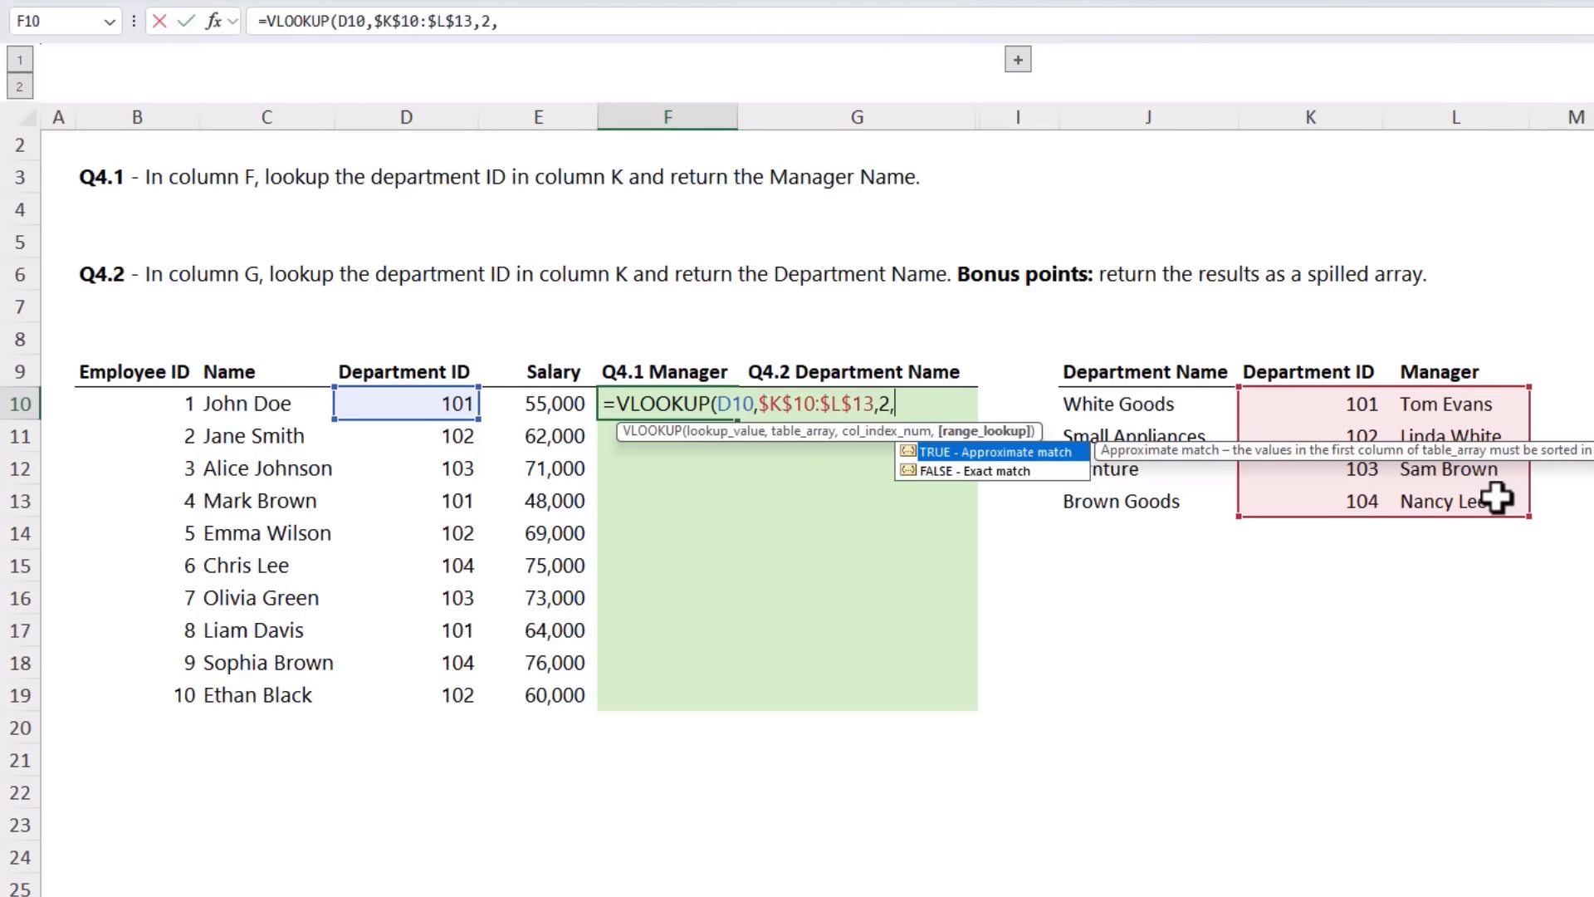
key("Down")
type("0")
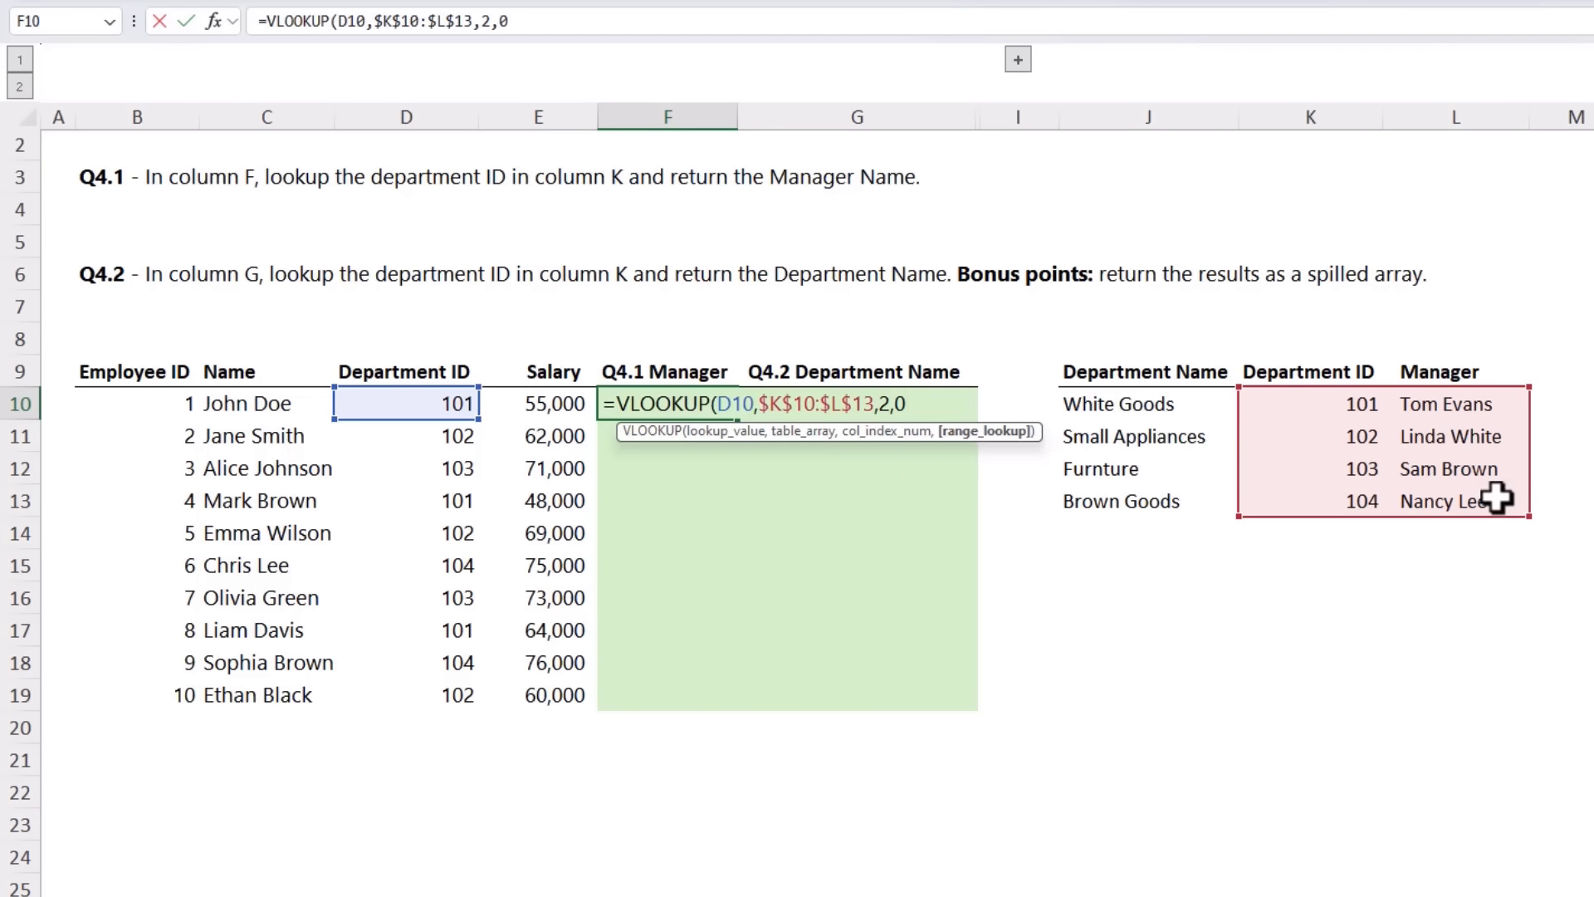
type(")")
key("Return")
key("Up")
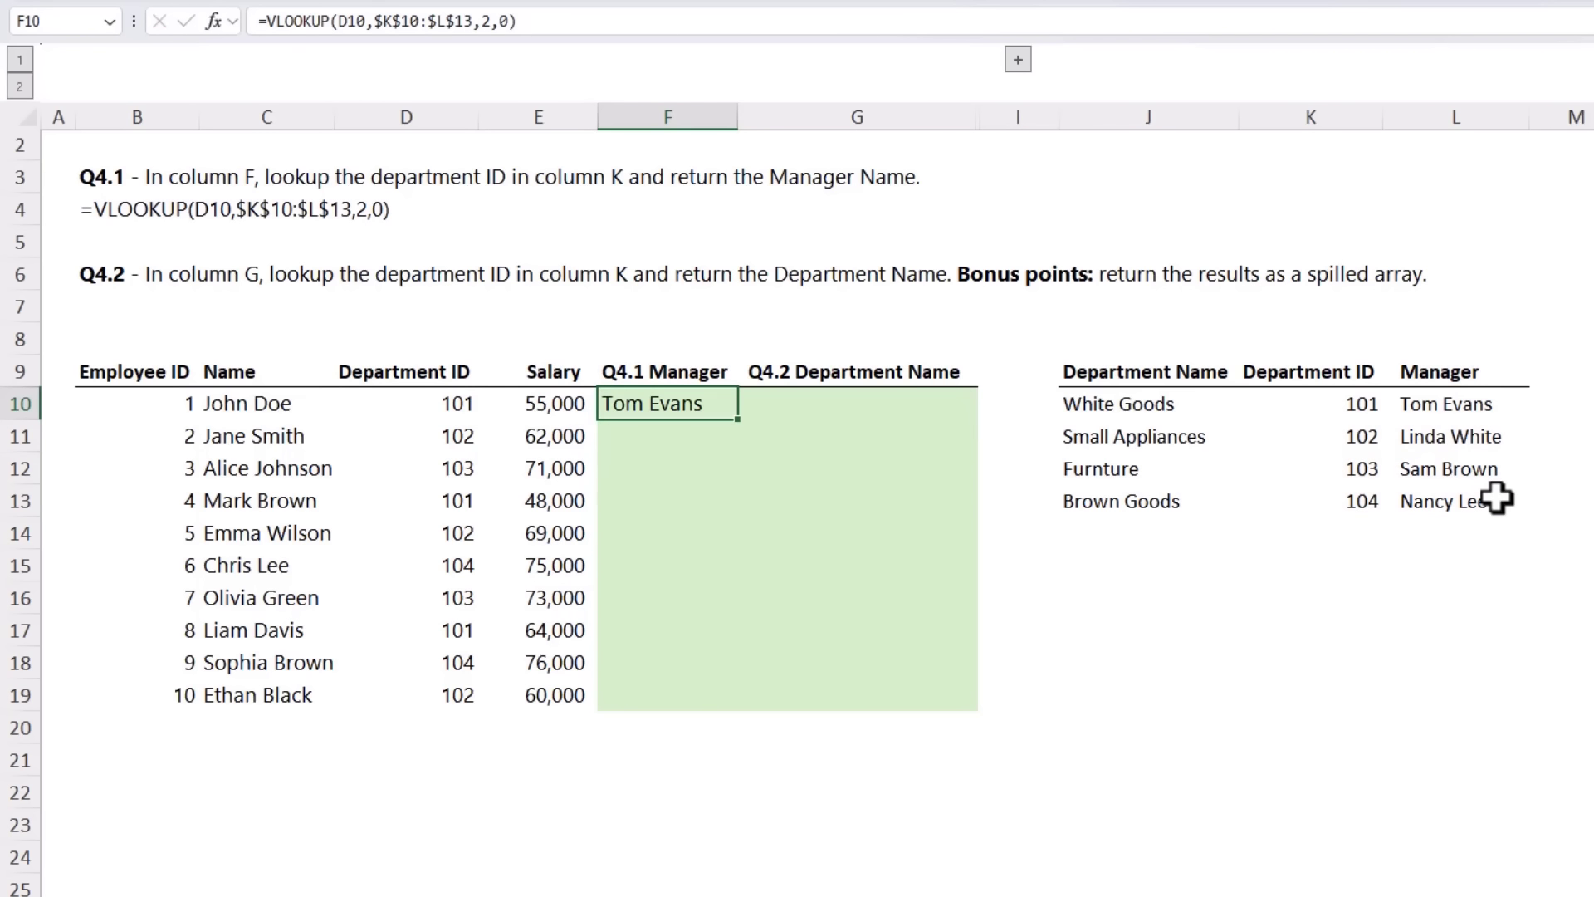
double_click(739, 421)
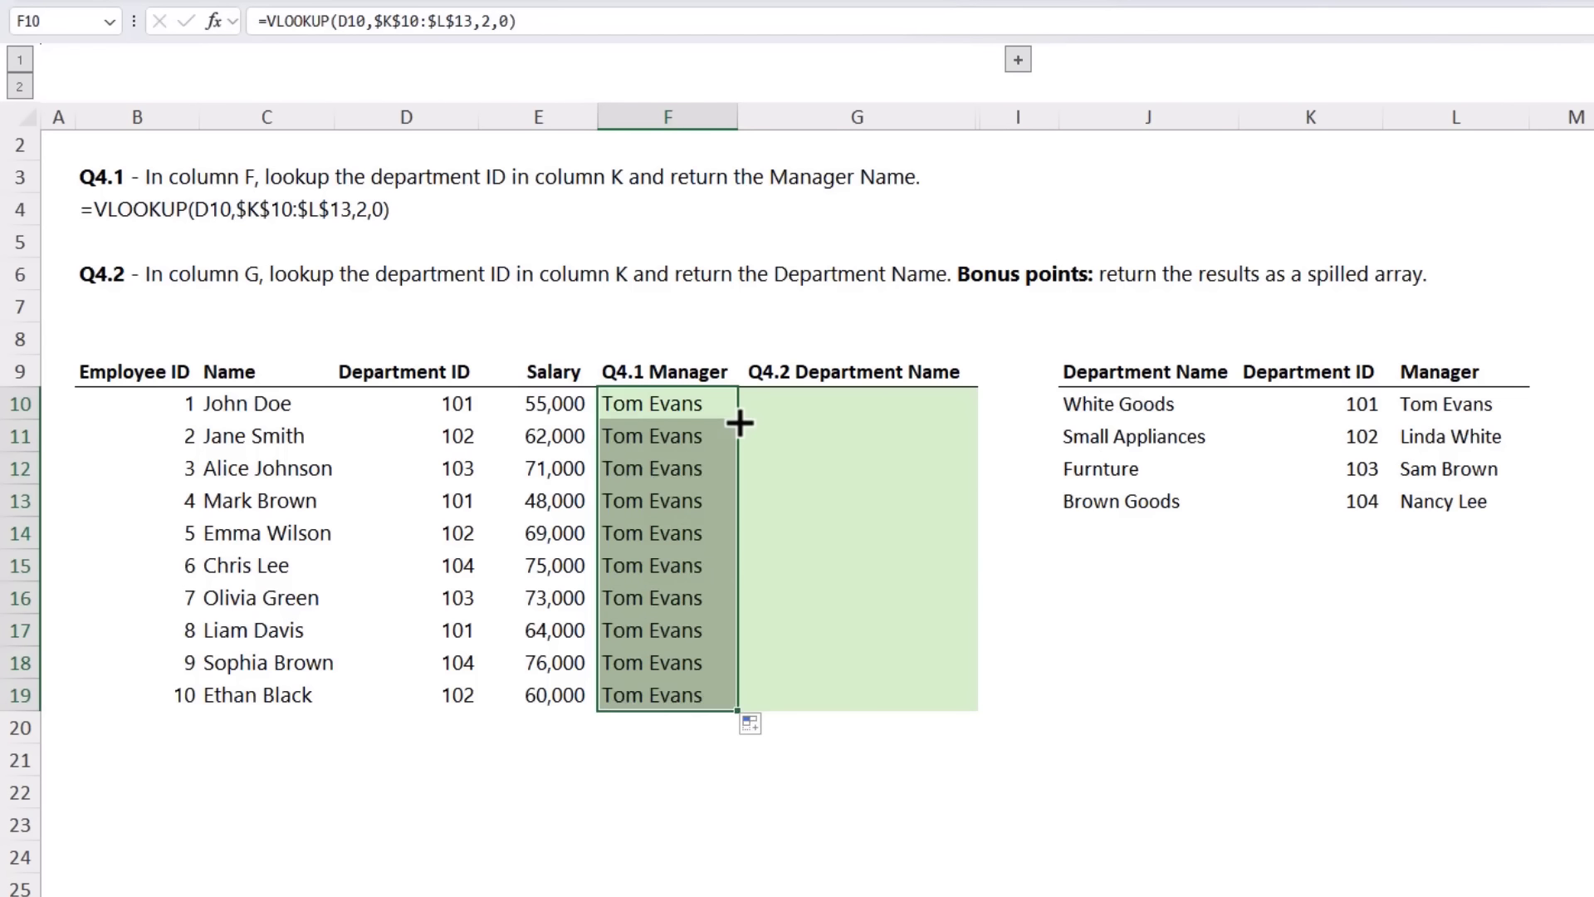
Step: Check the filled VLOOKUP formulas in the Manager column from F11 to F14
left_click_drag(725, 430, 725, 498)
left_click(722, 435)
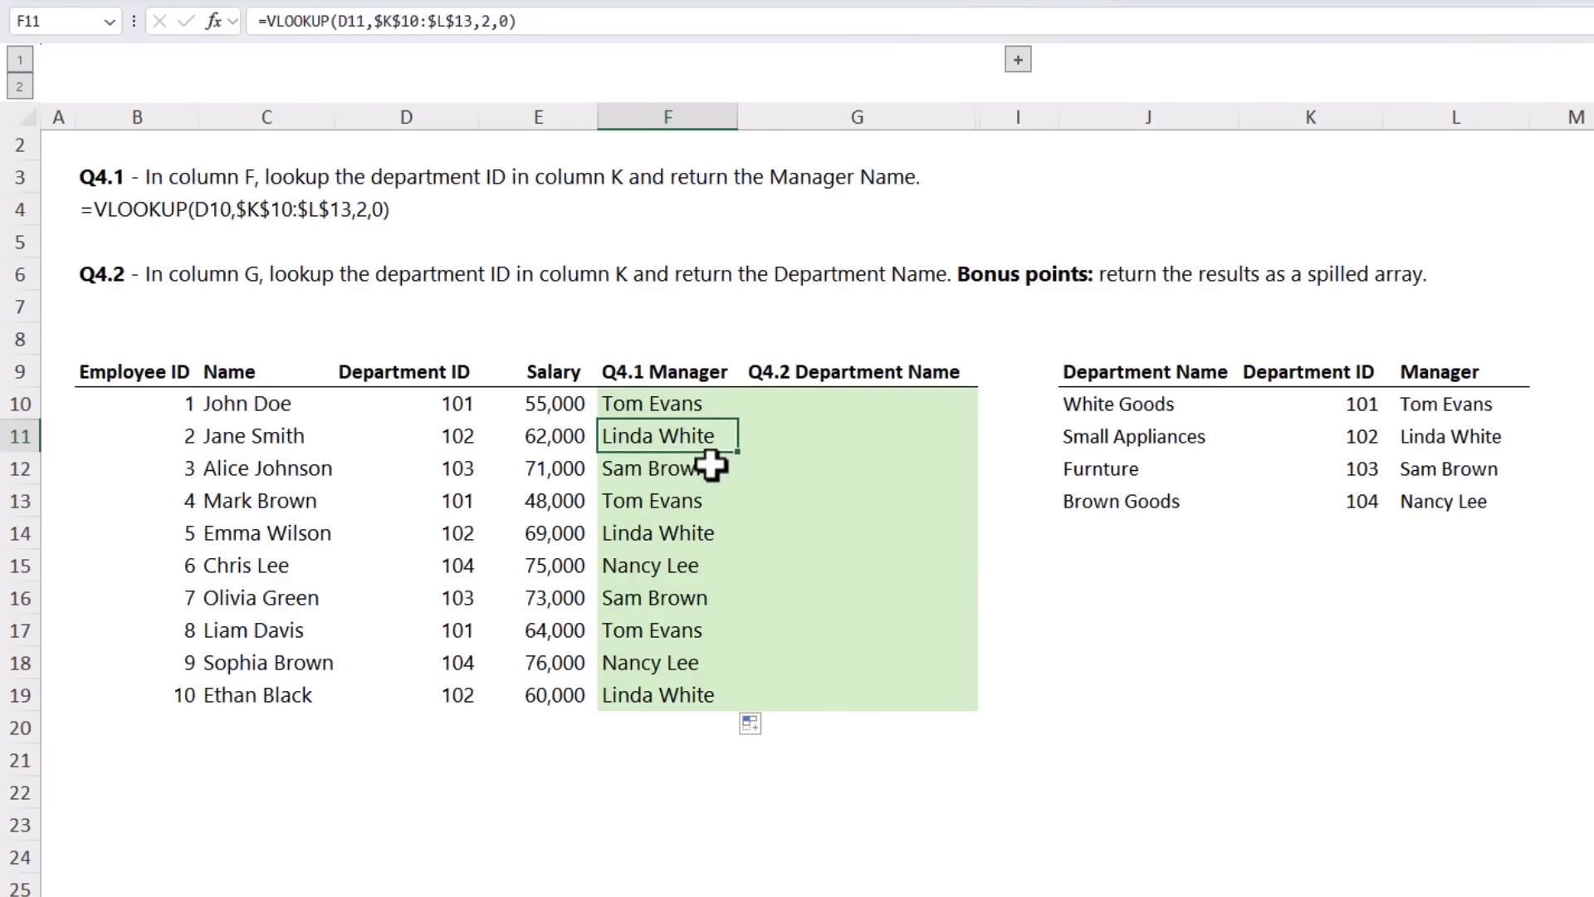
left_click(708, 472)
left_click(710, 504)
left_click(710, 526)
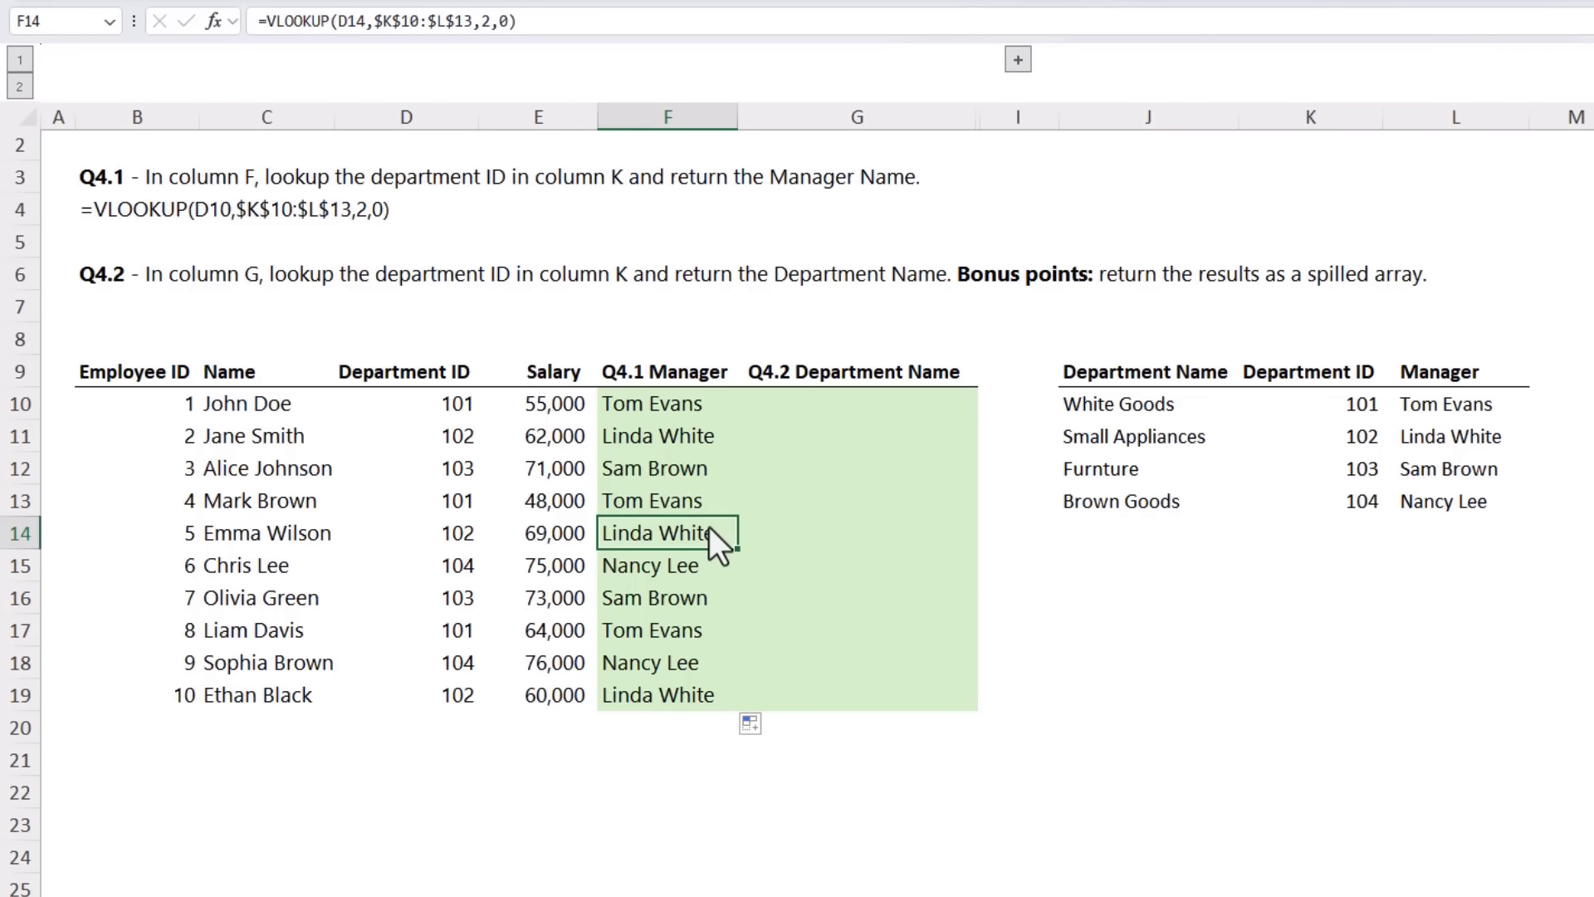
Step: Answer Q4.2 in G10 with a spilled department name lookup: =XLOOKUP(D10:D19,K10:K13,J10:J13)
left_click(790, 406)
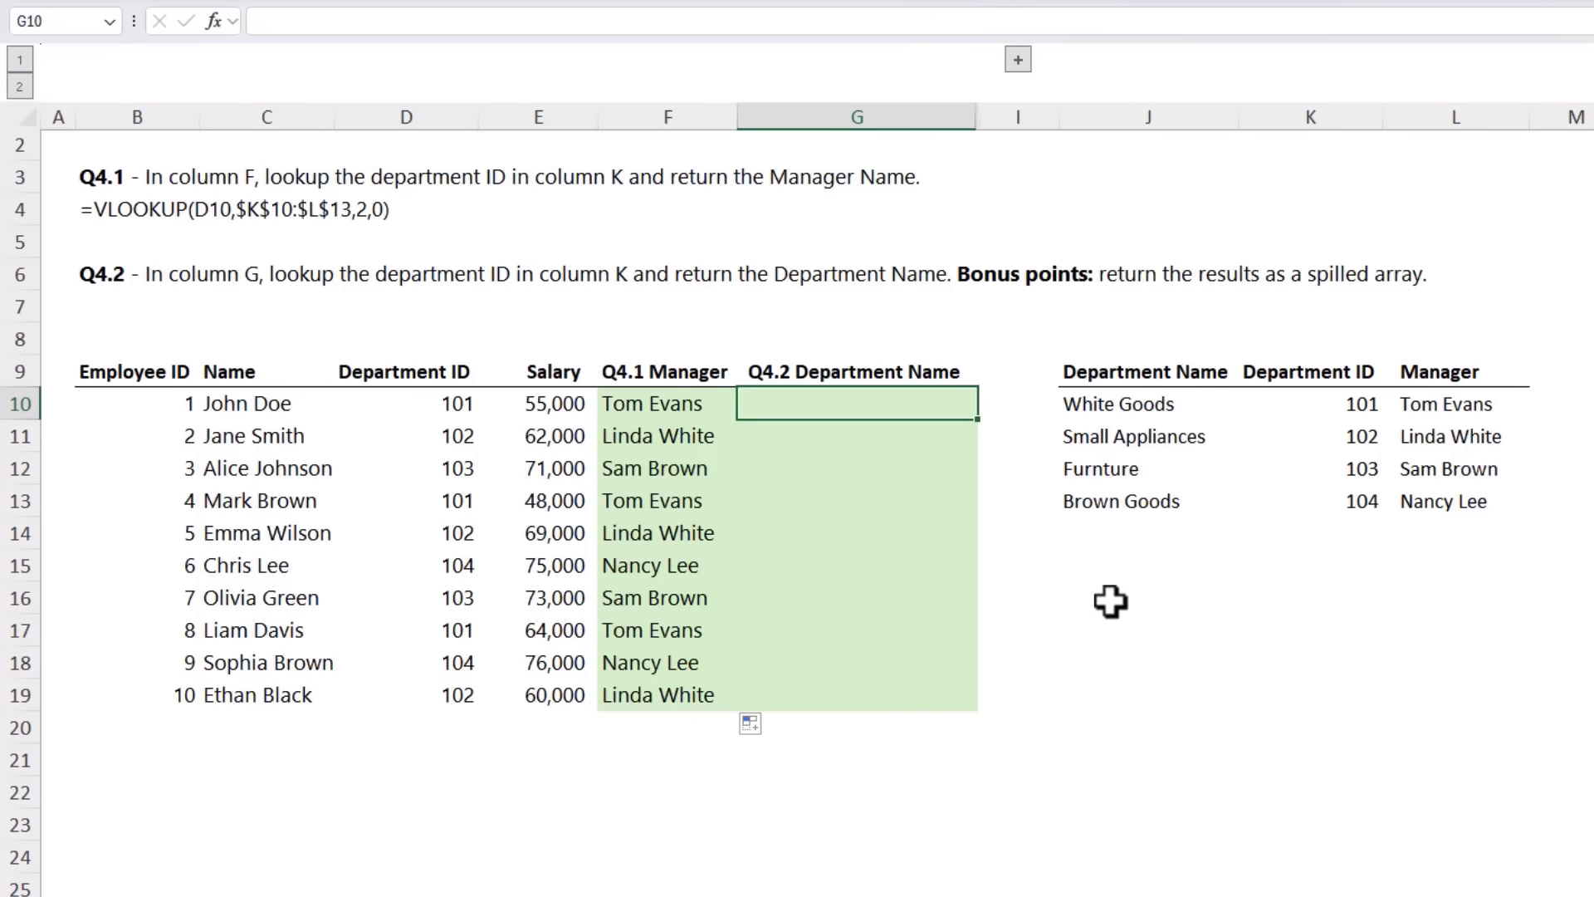
type("=xl")
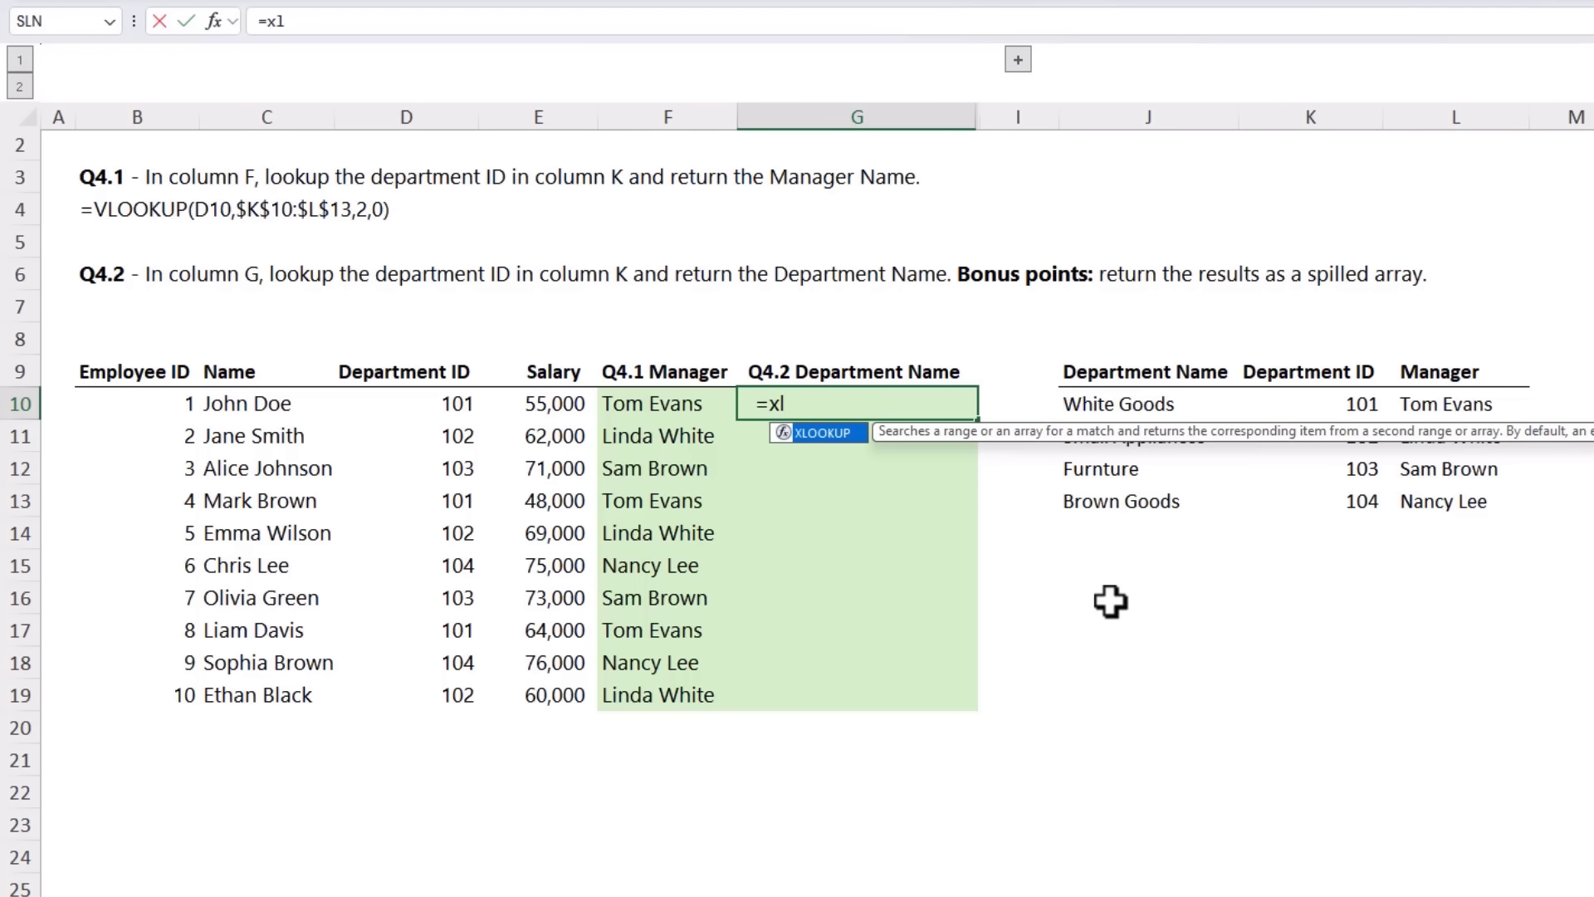
key("Tab")
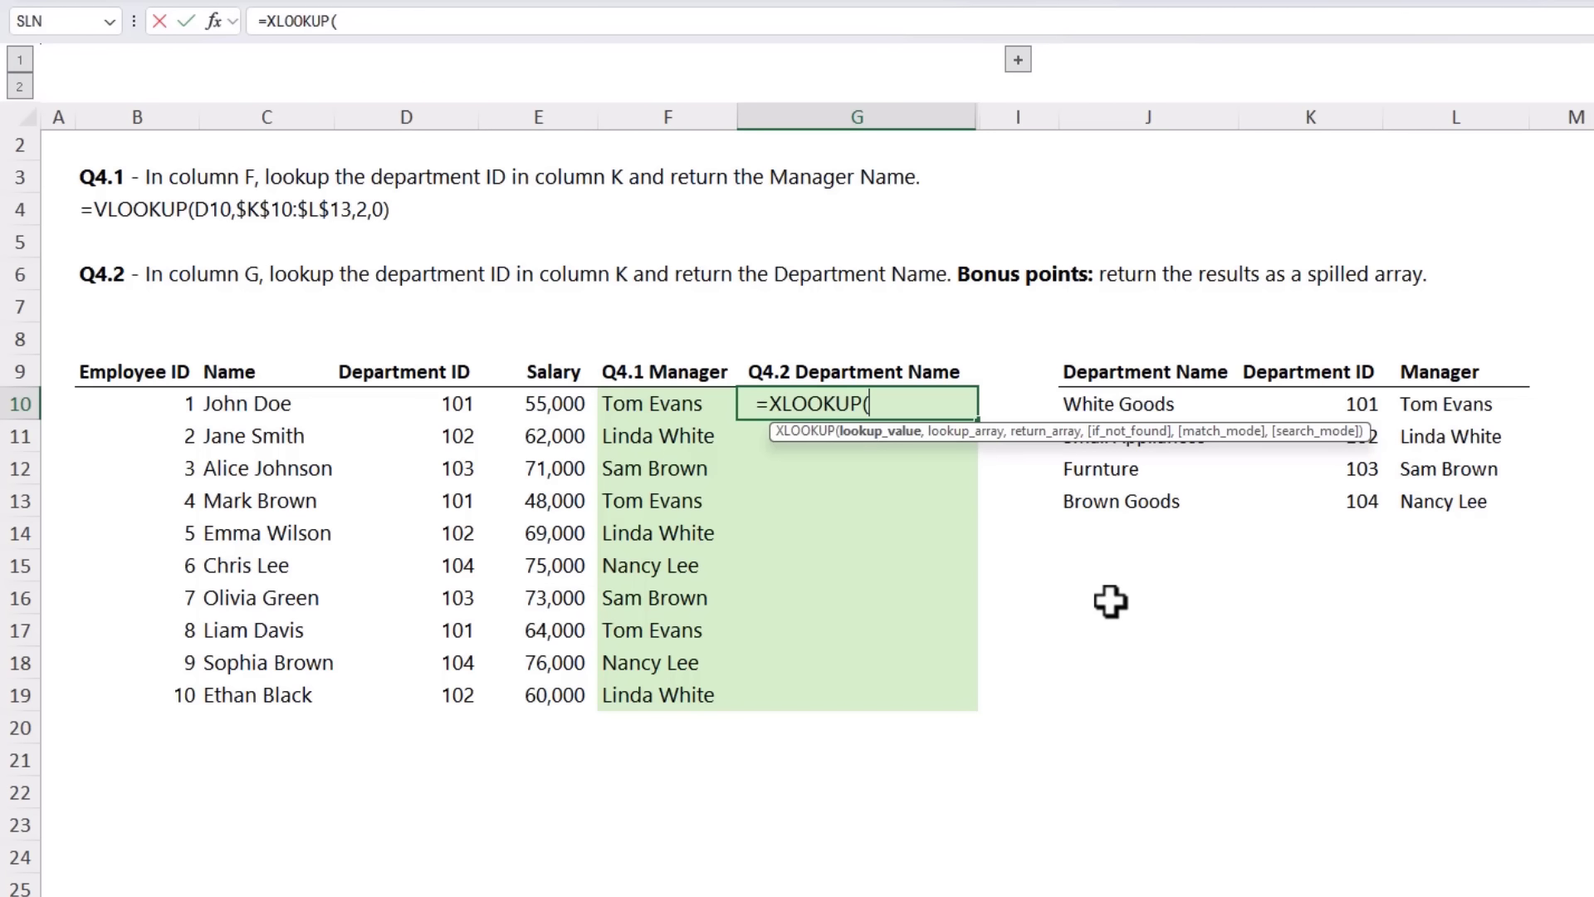
left_click_drag(456, 406, 463, 697)
type(",")
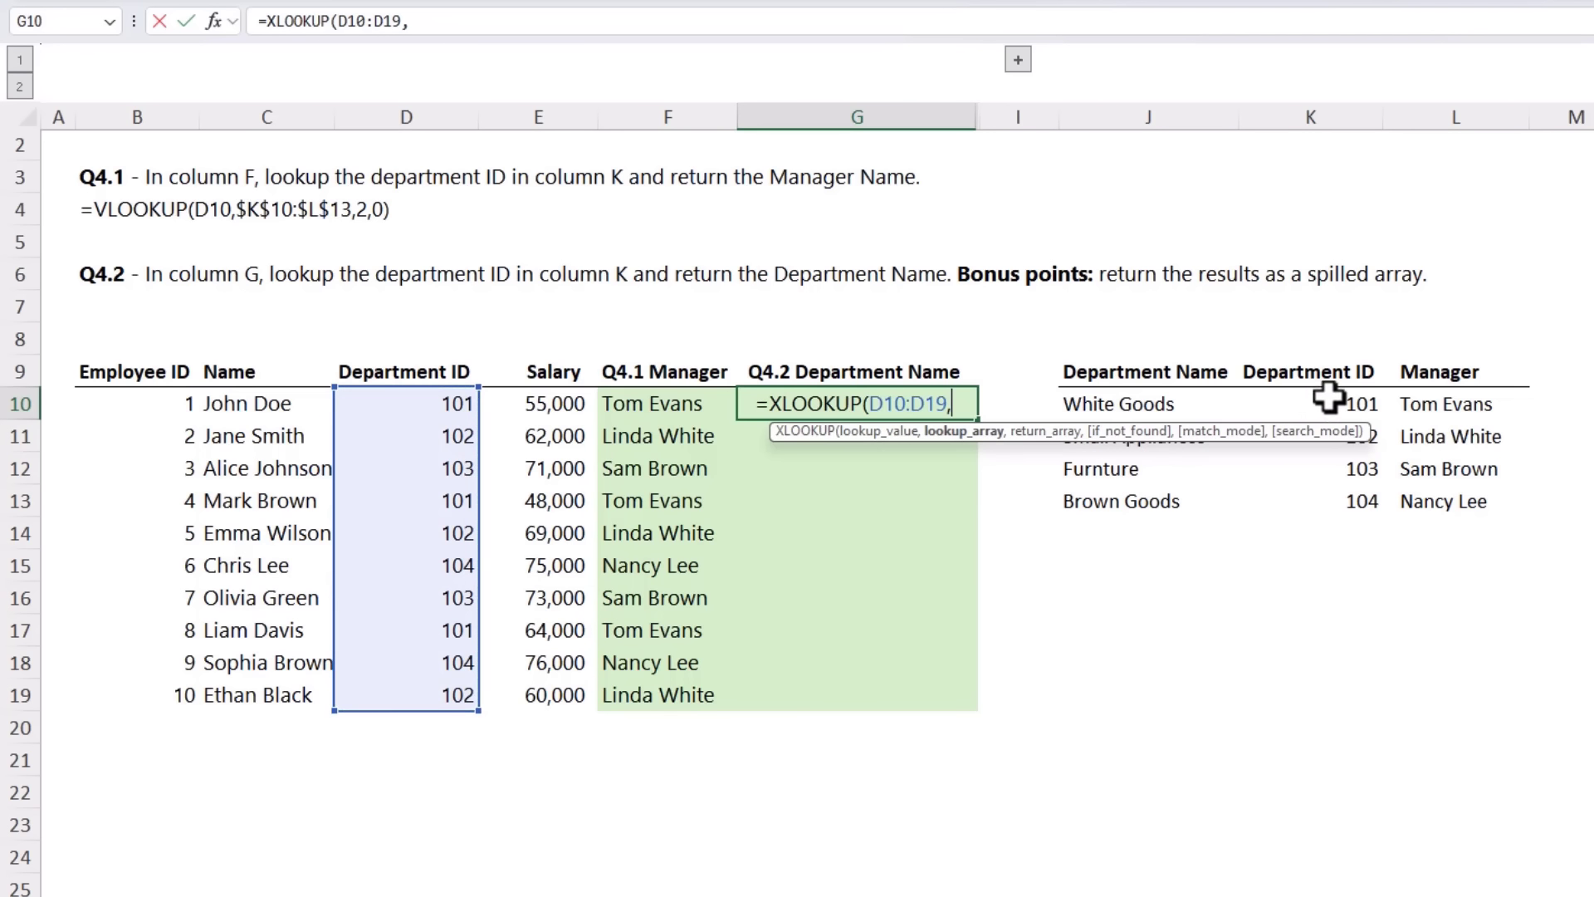
left_click_drag(1327, 397, 1325, 486)
type(",")
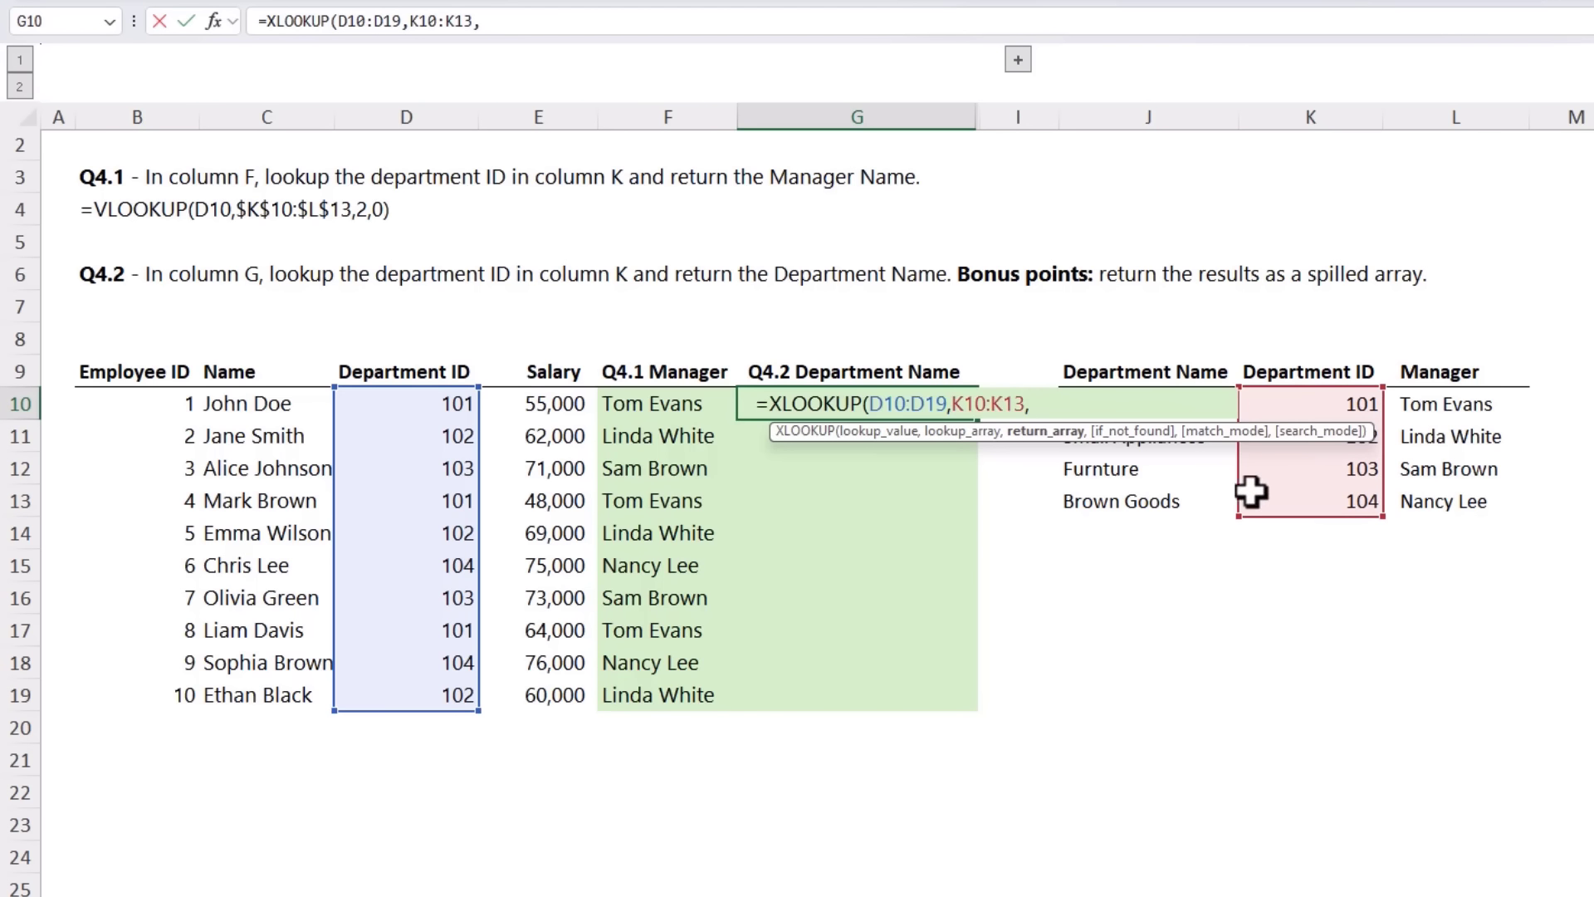
left_click_drag(1146, 498, 1151, 406)
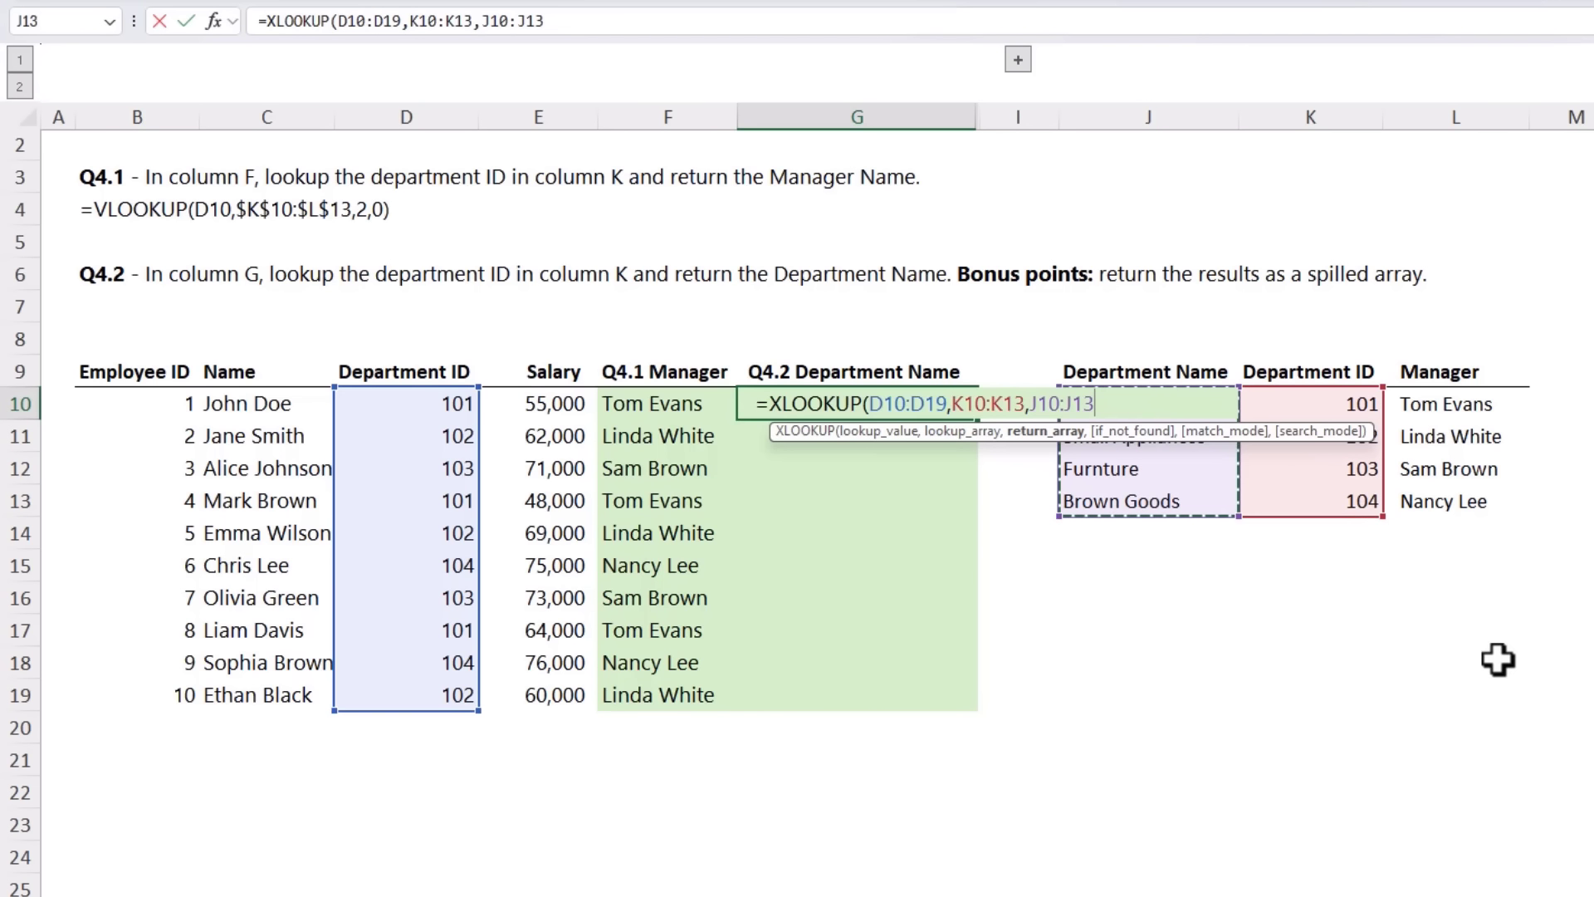
type(")")
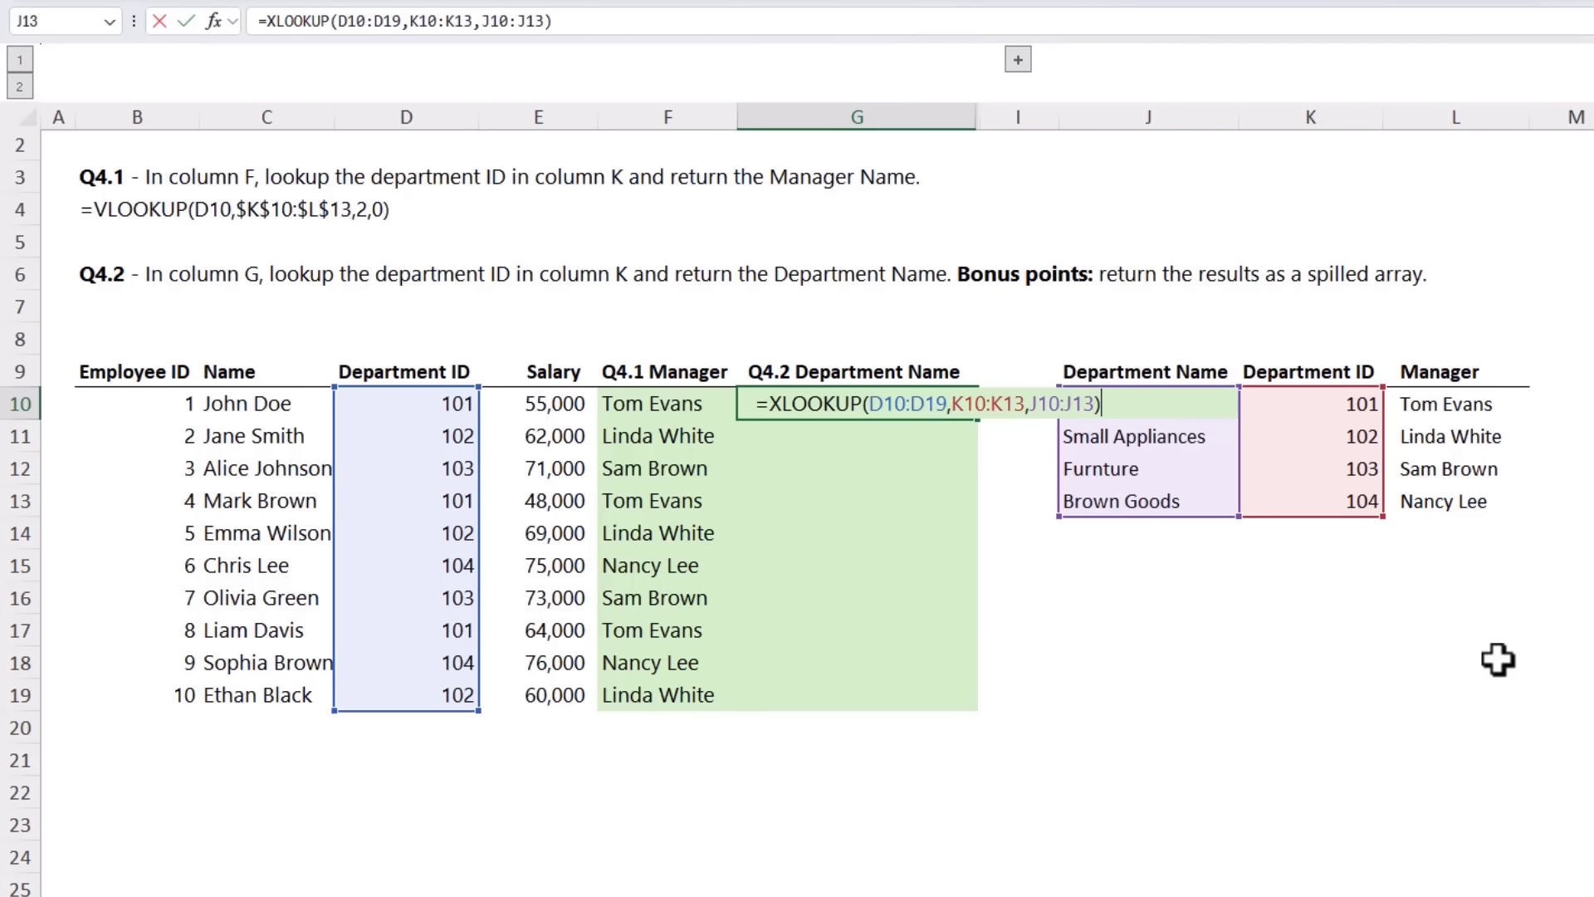
key("Return")
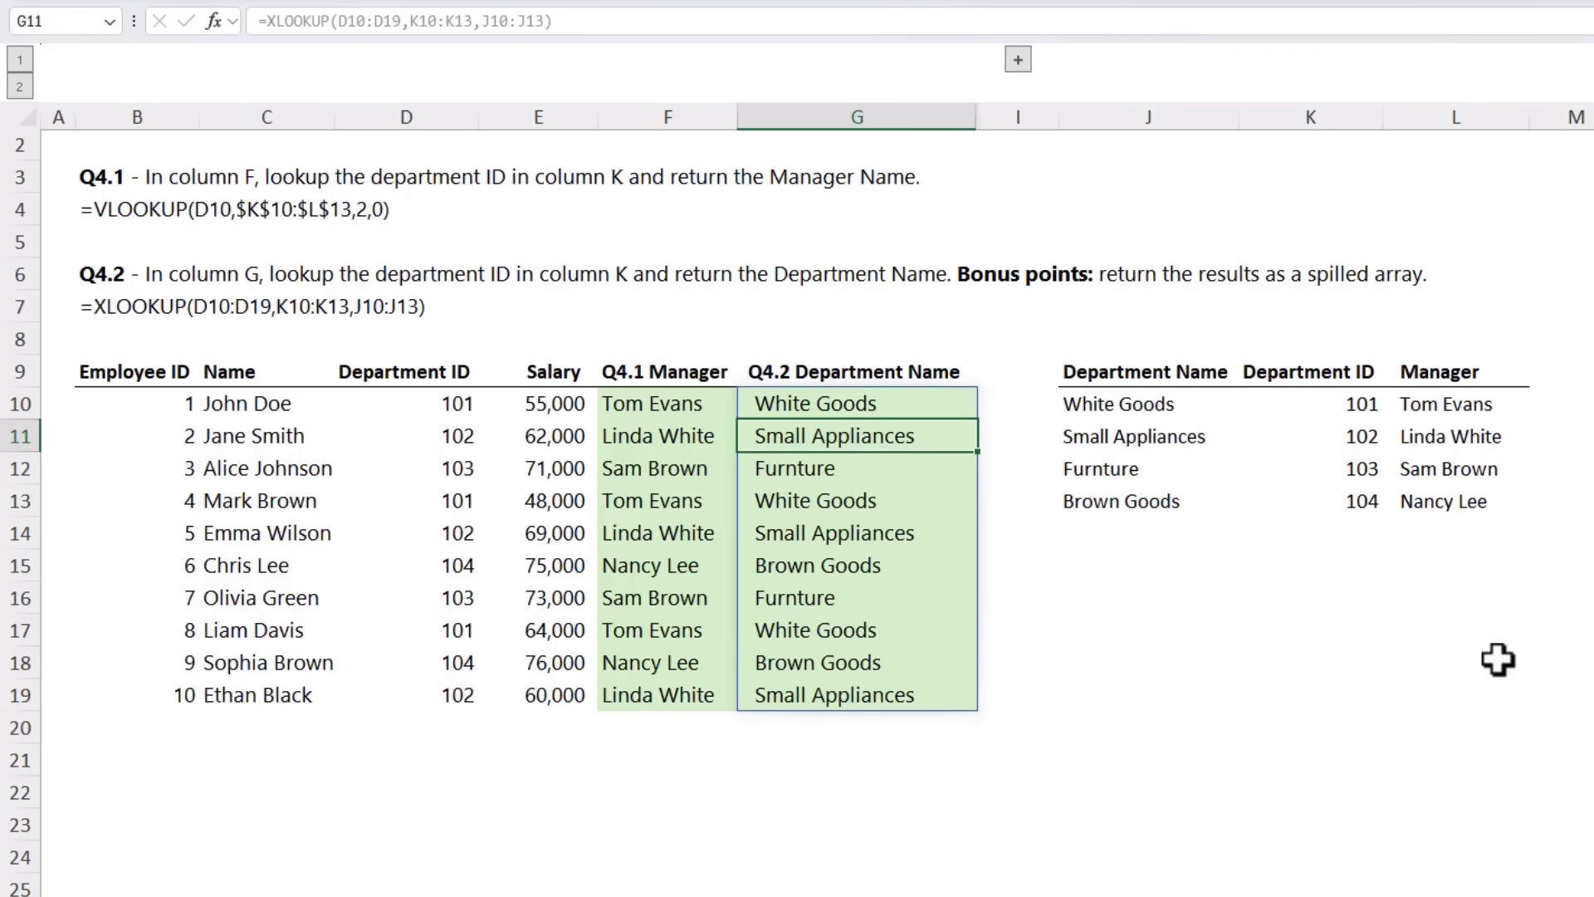
Step: Expand the grouped column H and select H10 to examine the INDEX & MATCH alternative for Q4.2
key("Up")
left_click(1018, 59)
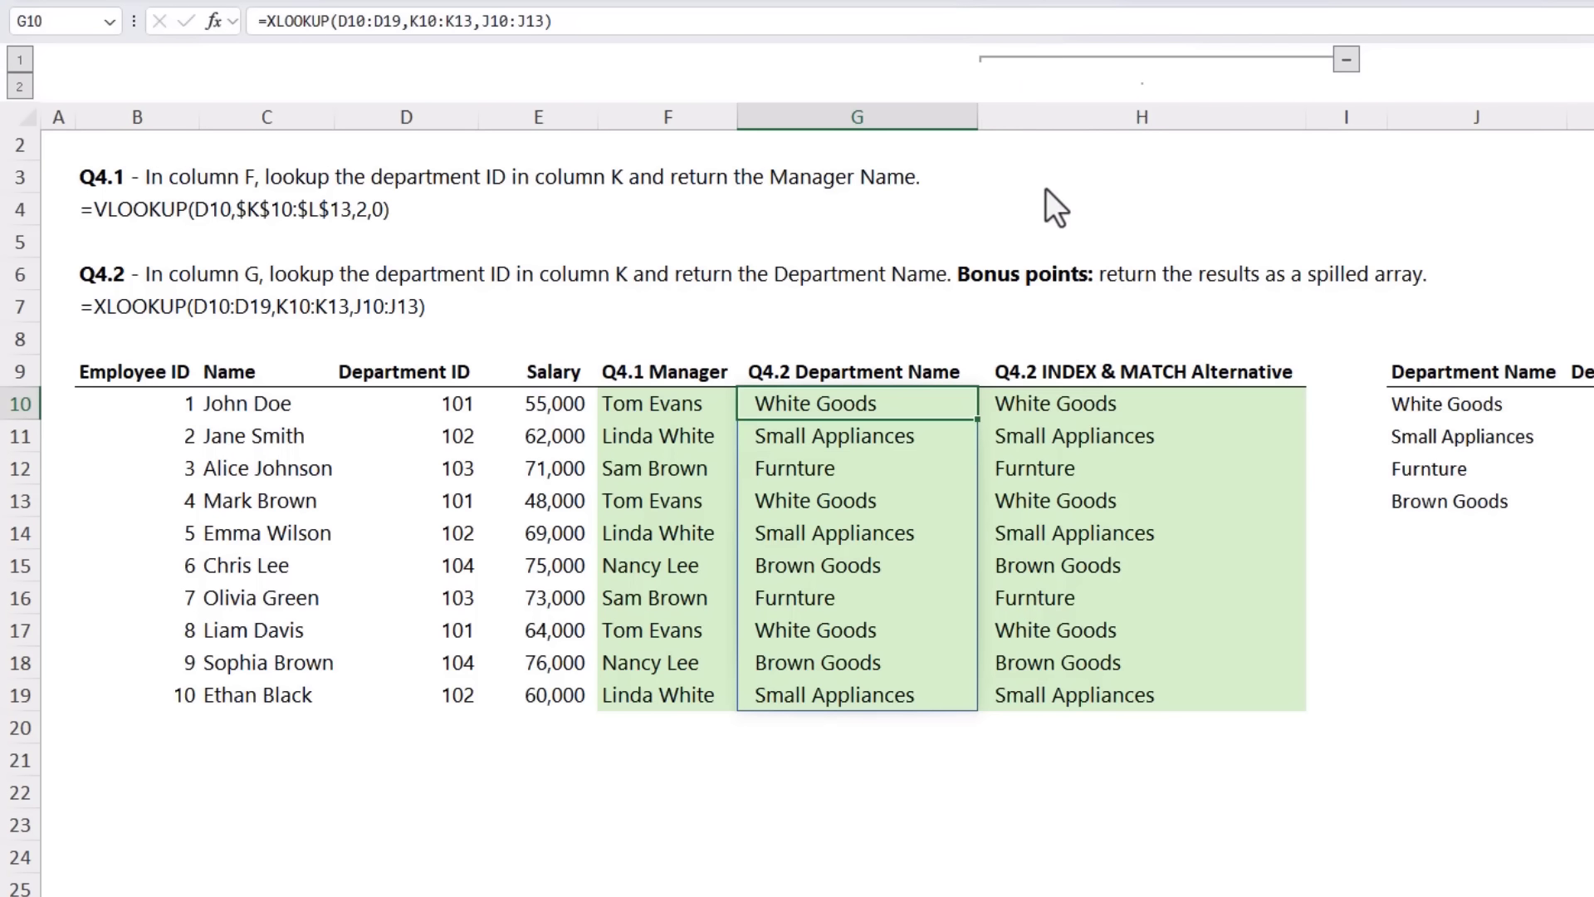
left_click(1090, 403)
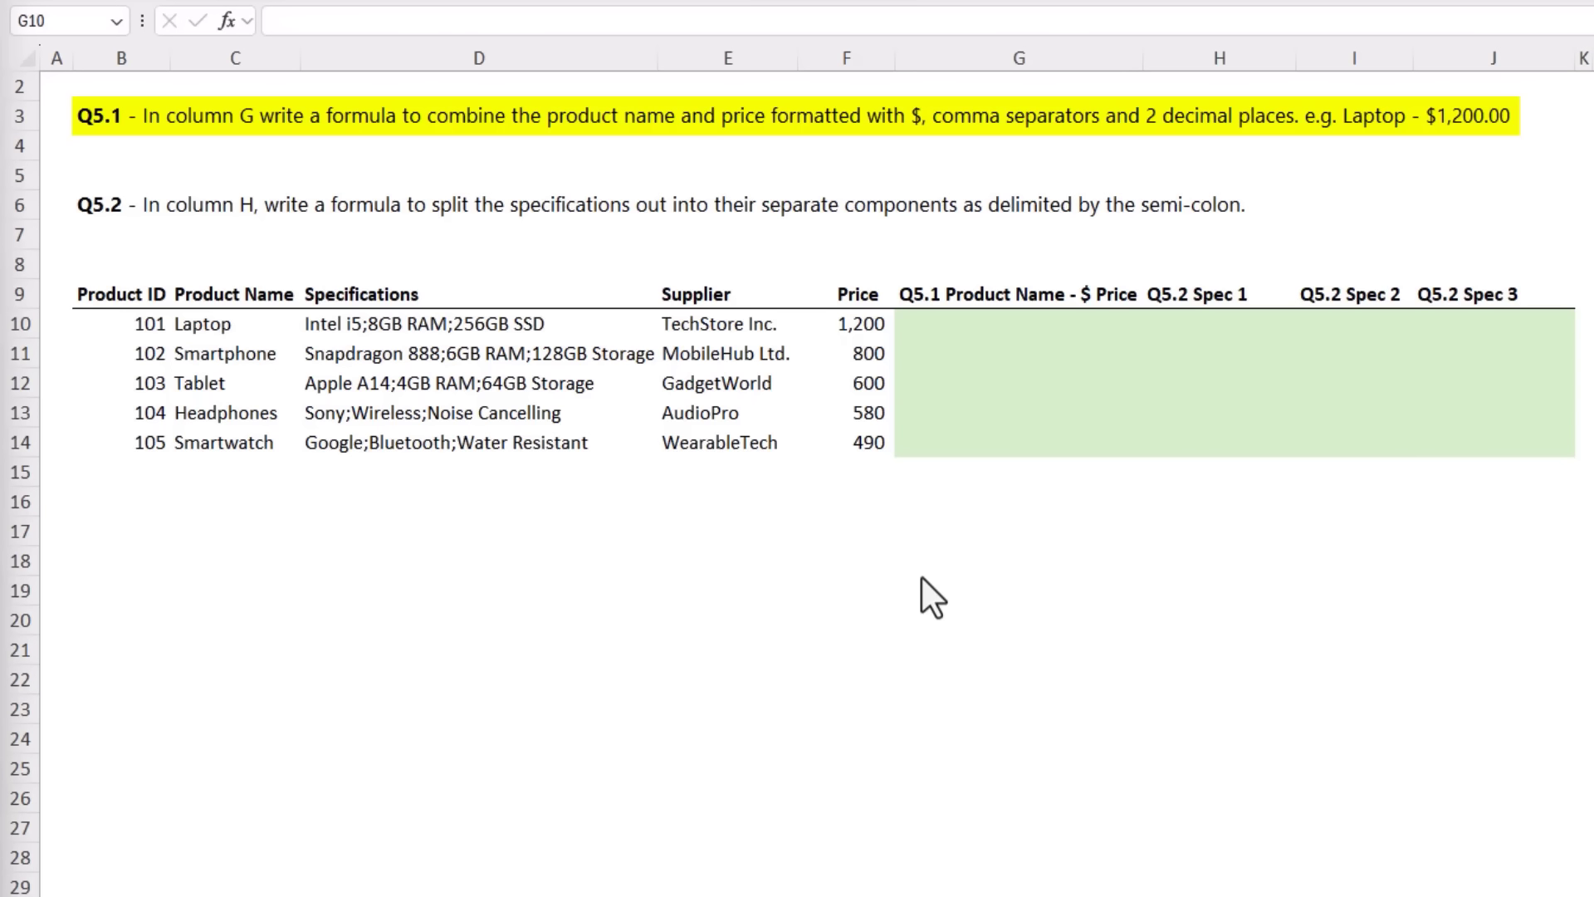
Step: Begin the Q5.1 formula in G10 by joining the product name with a dash separator: =C10&" - "&
left_click(984, 320)
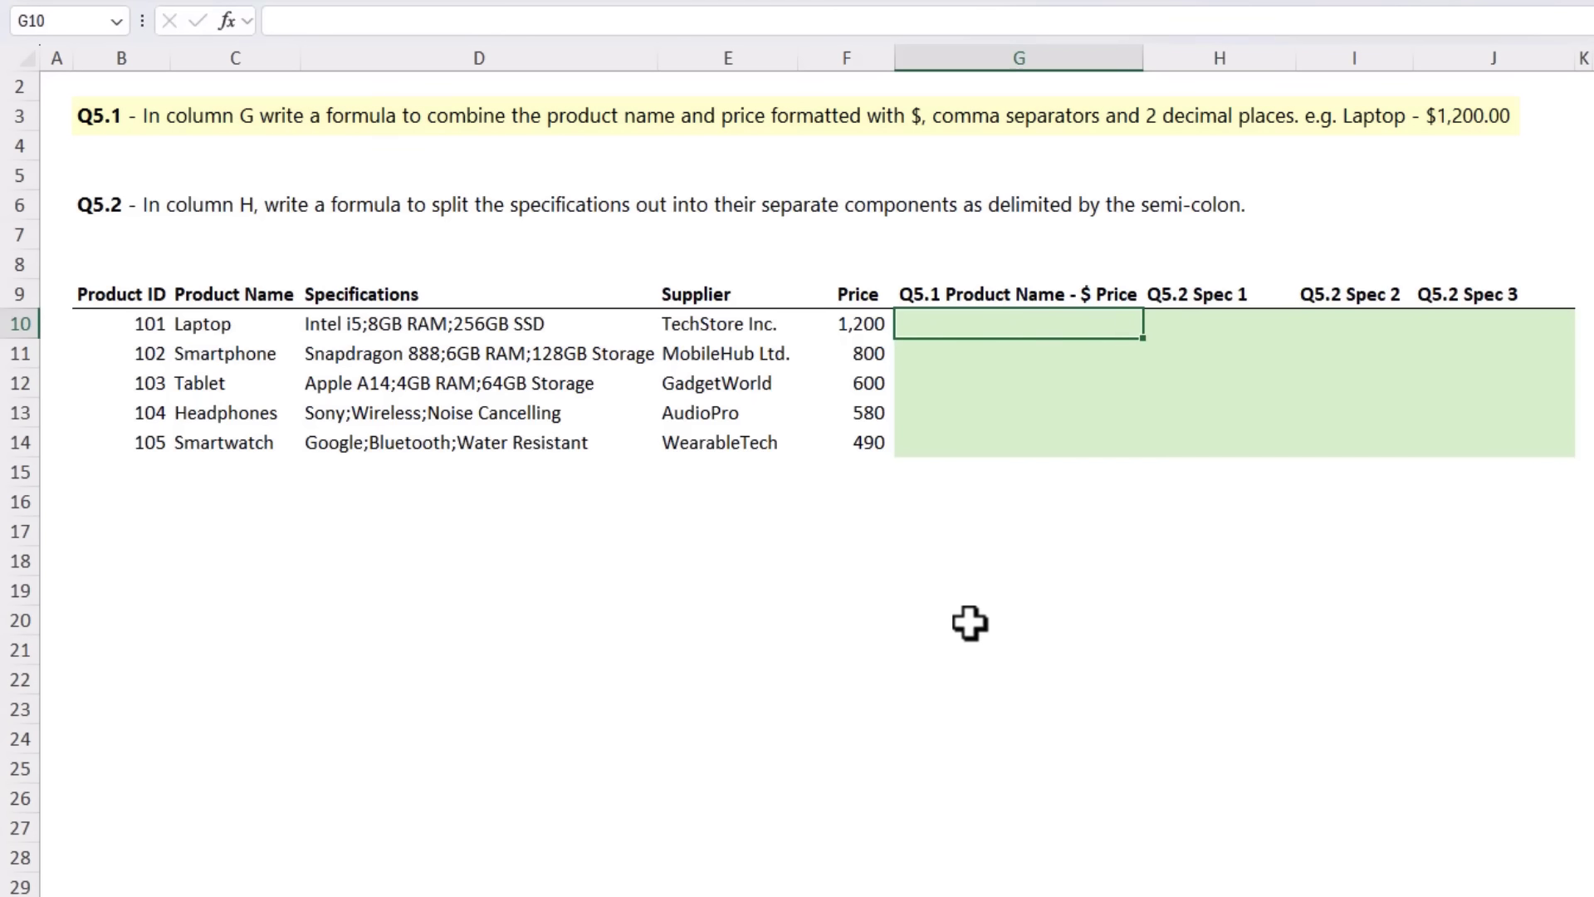
type("=")
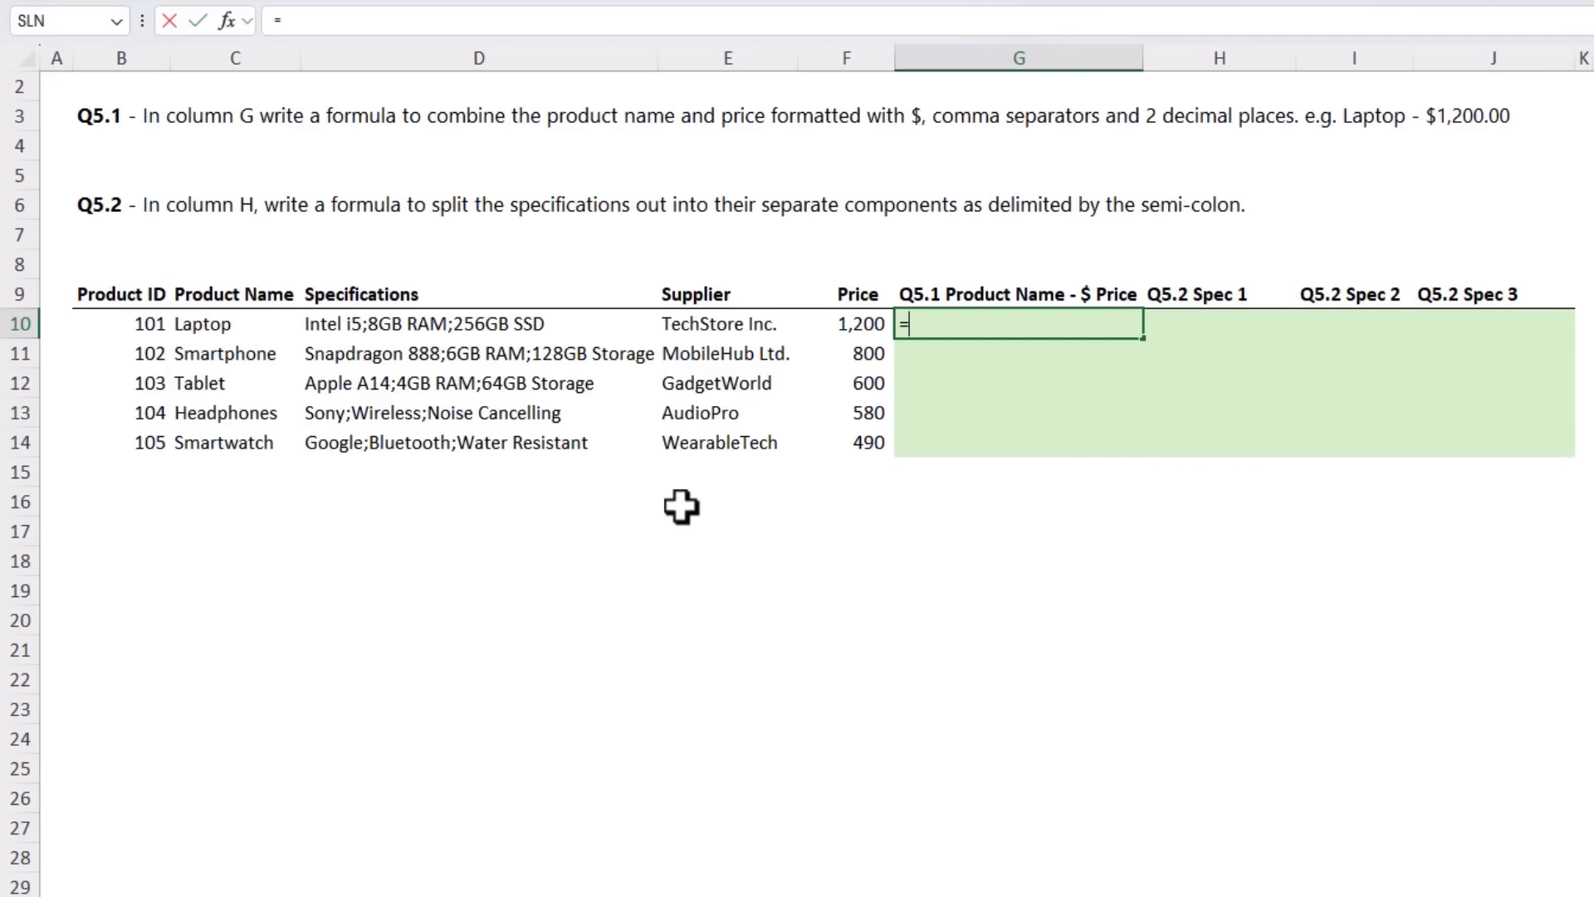
left_click(235, 326)
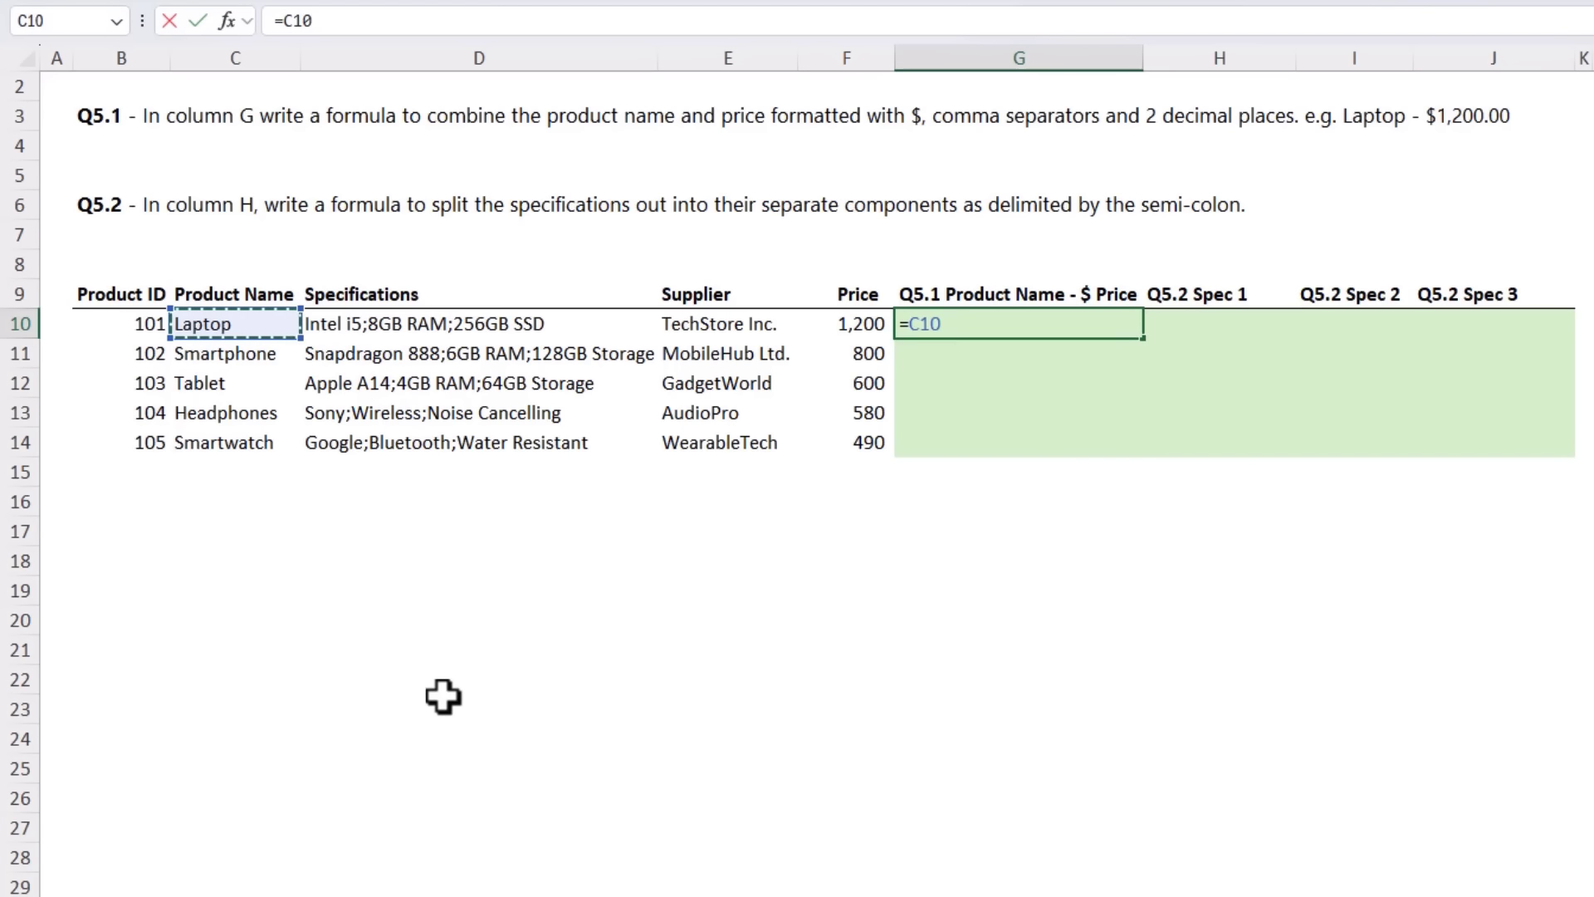
type("&\" - \"&")
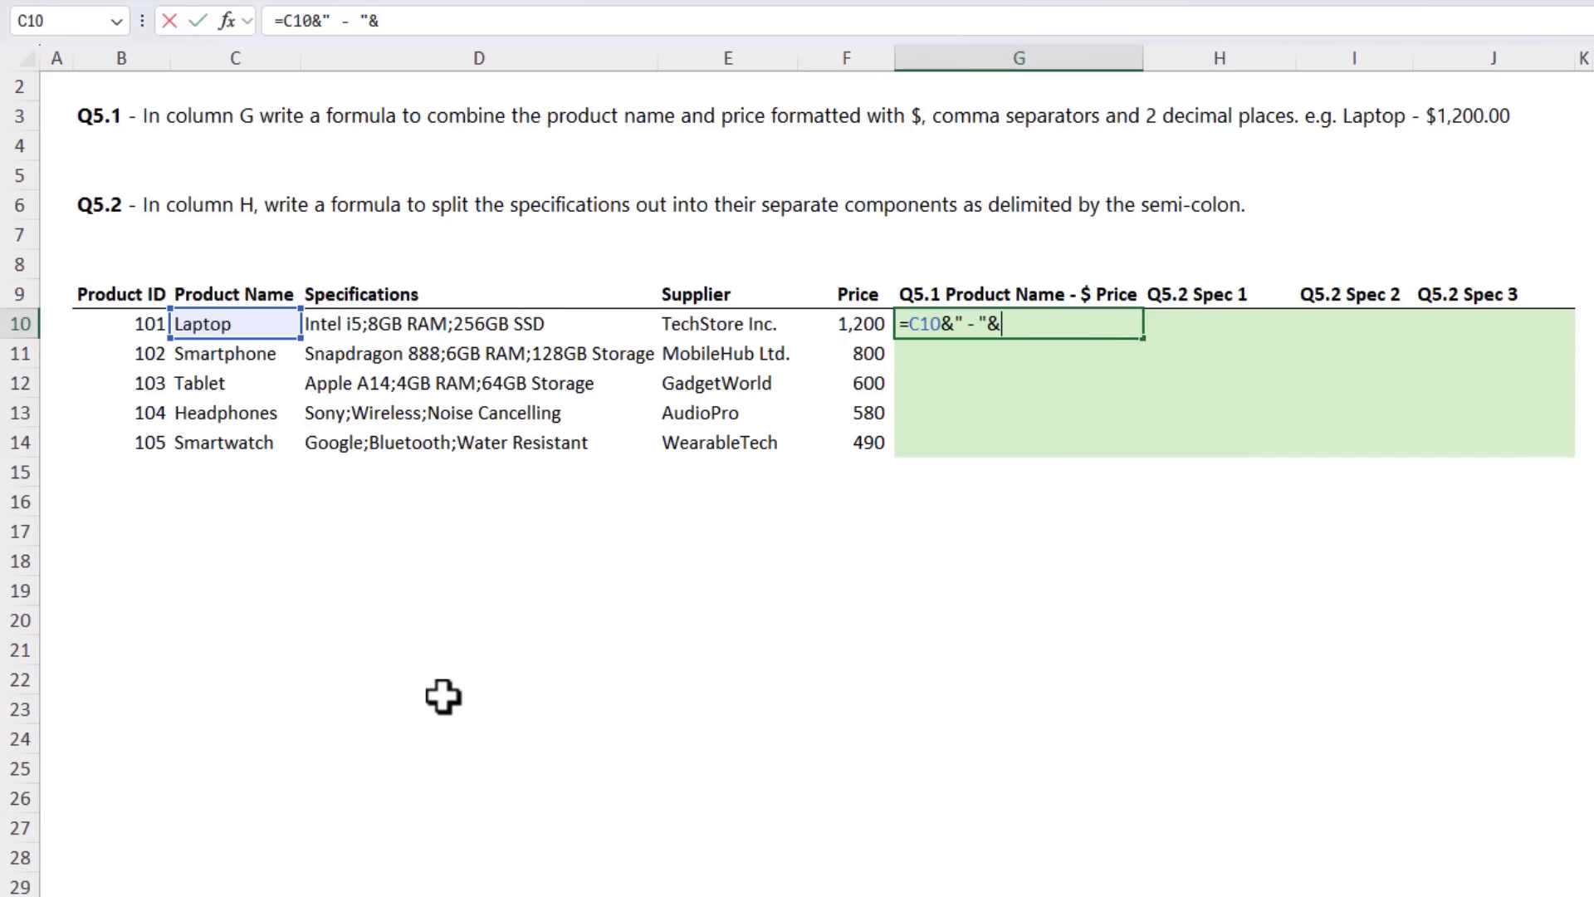
Step: Complete the Q5.1 formula in G10 by appending the formatted price with TEXT(F10,"$#,##0.00")
type("text")
key("Tab")
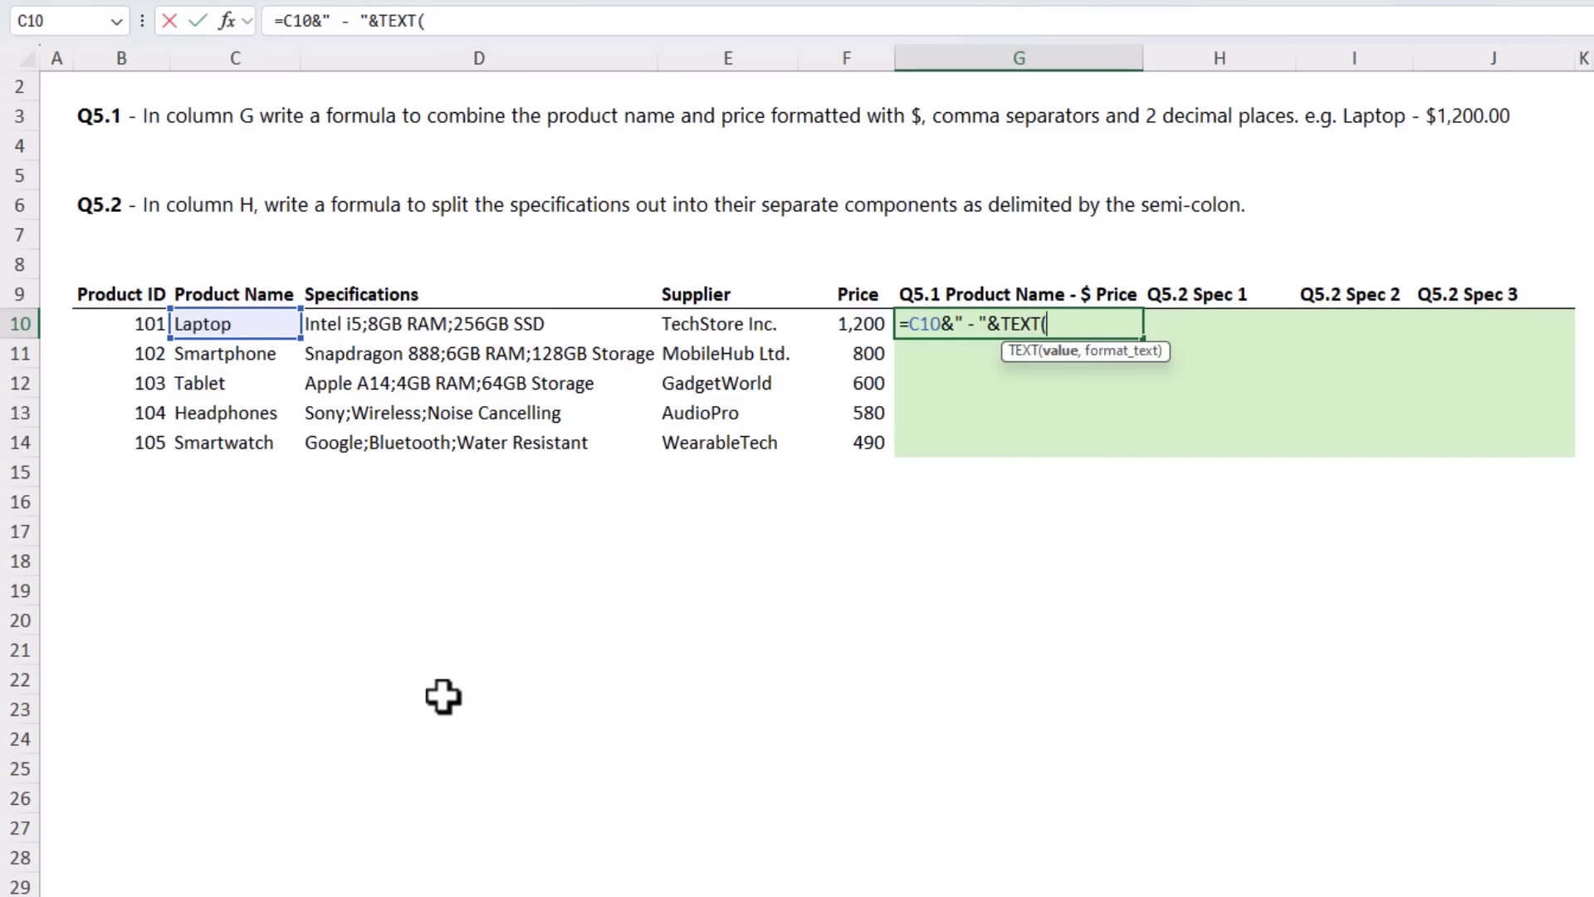
left_click(828, 325)
type(",")
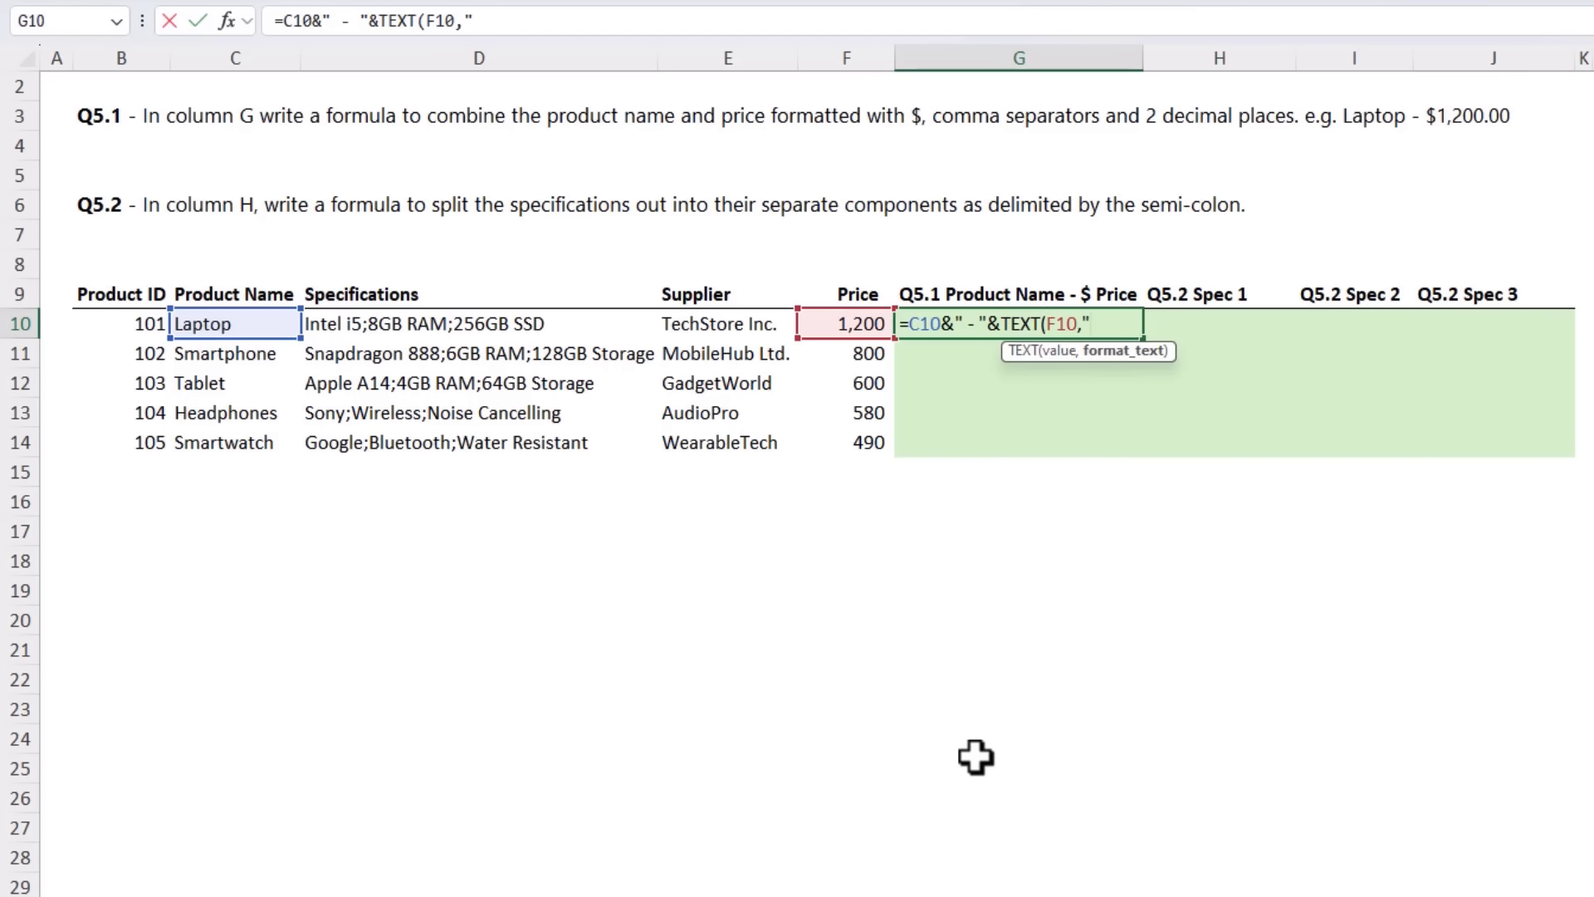
type("\"$#,##0.00")
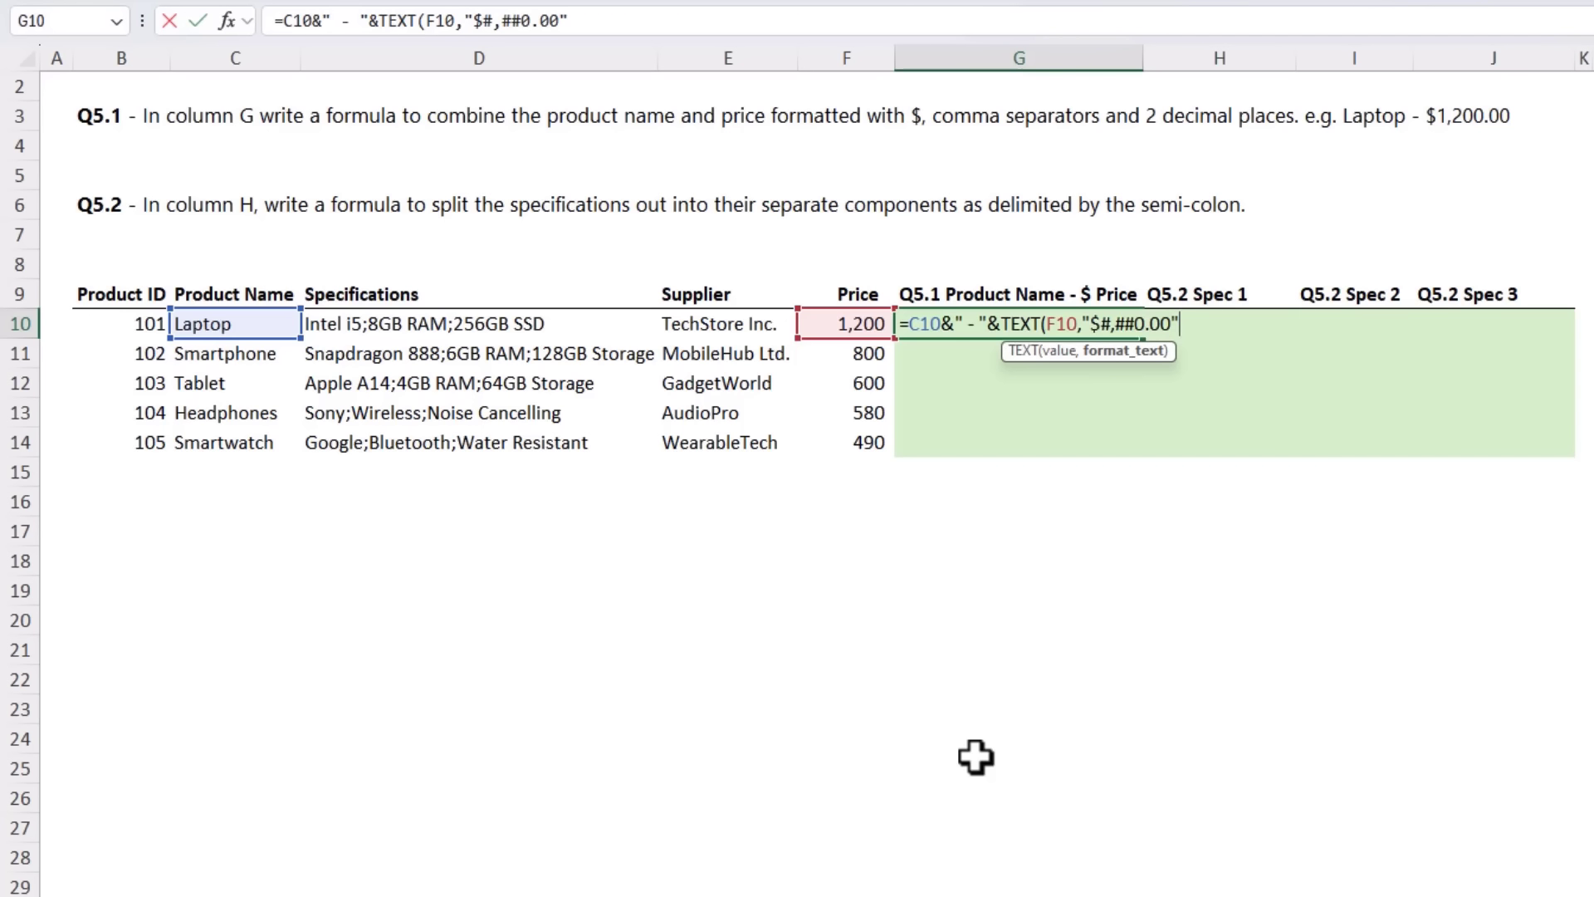
type("\")")
key("Return")
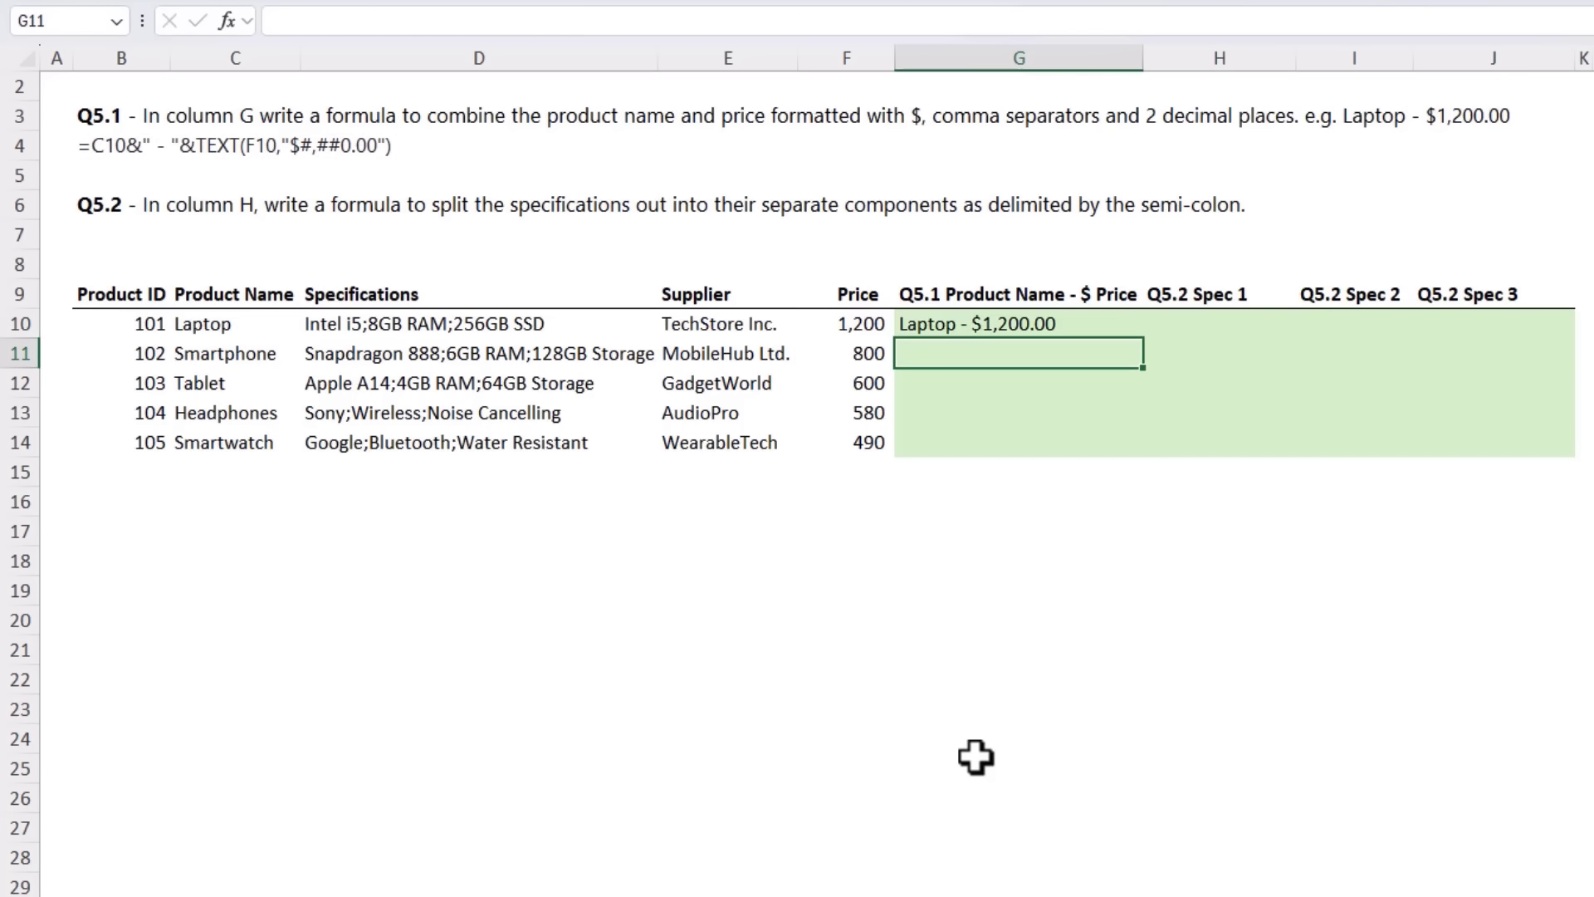
key("Up")
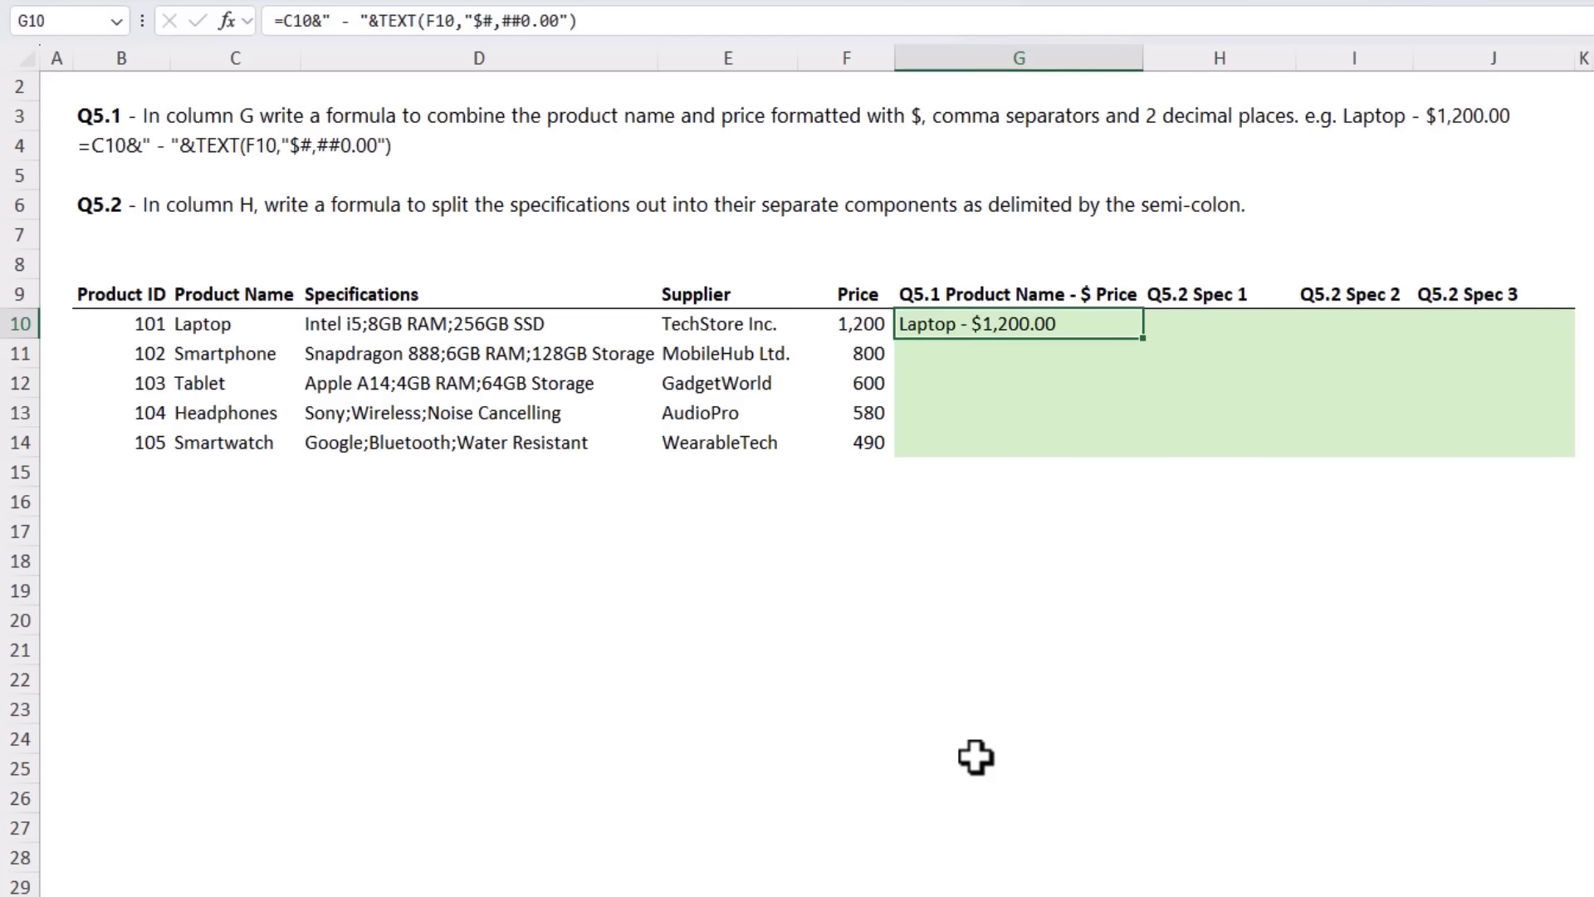
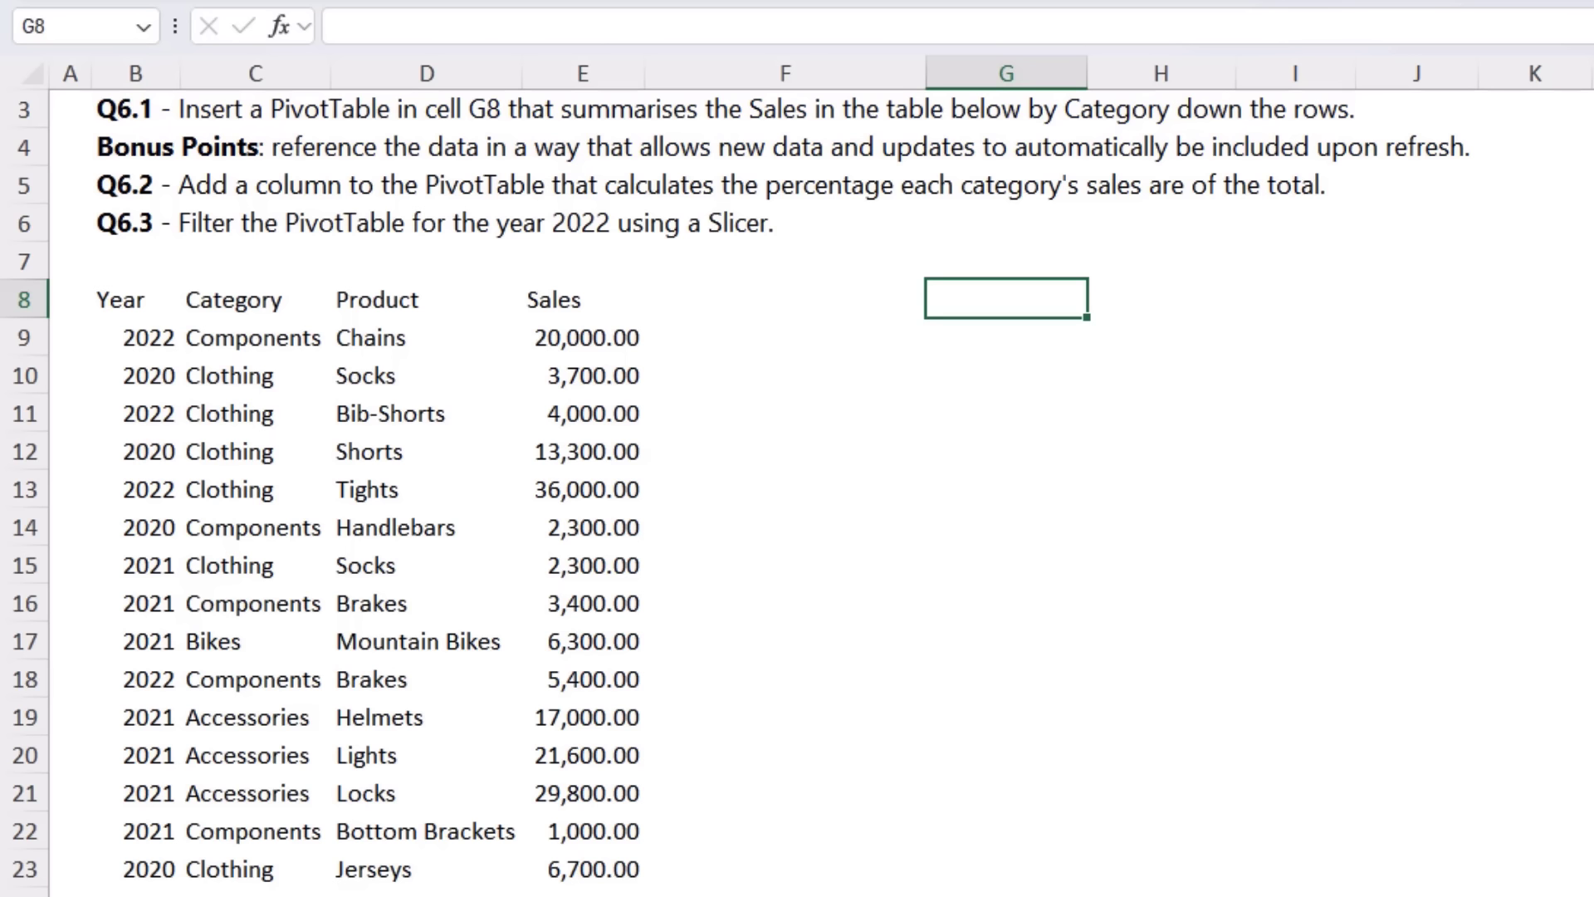
Step: Convert the sales data range B8:E83 into an Excel table with headers
left_click(390, 413)
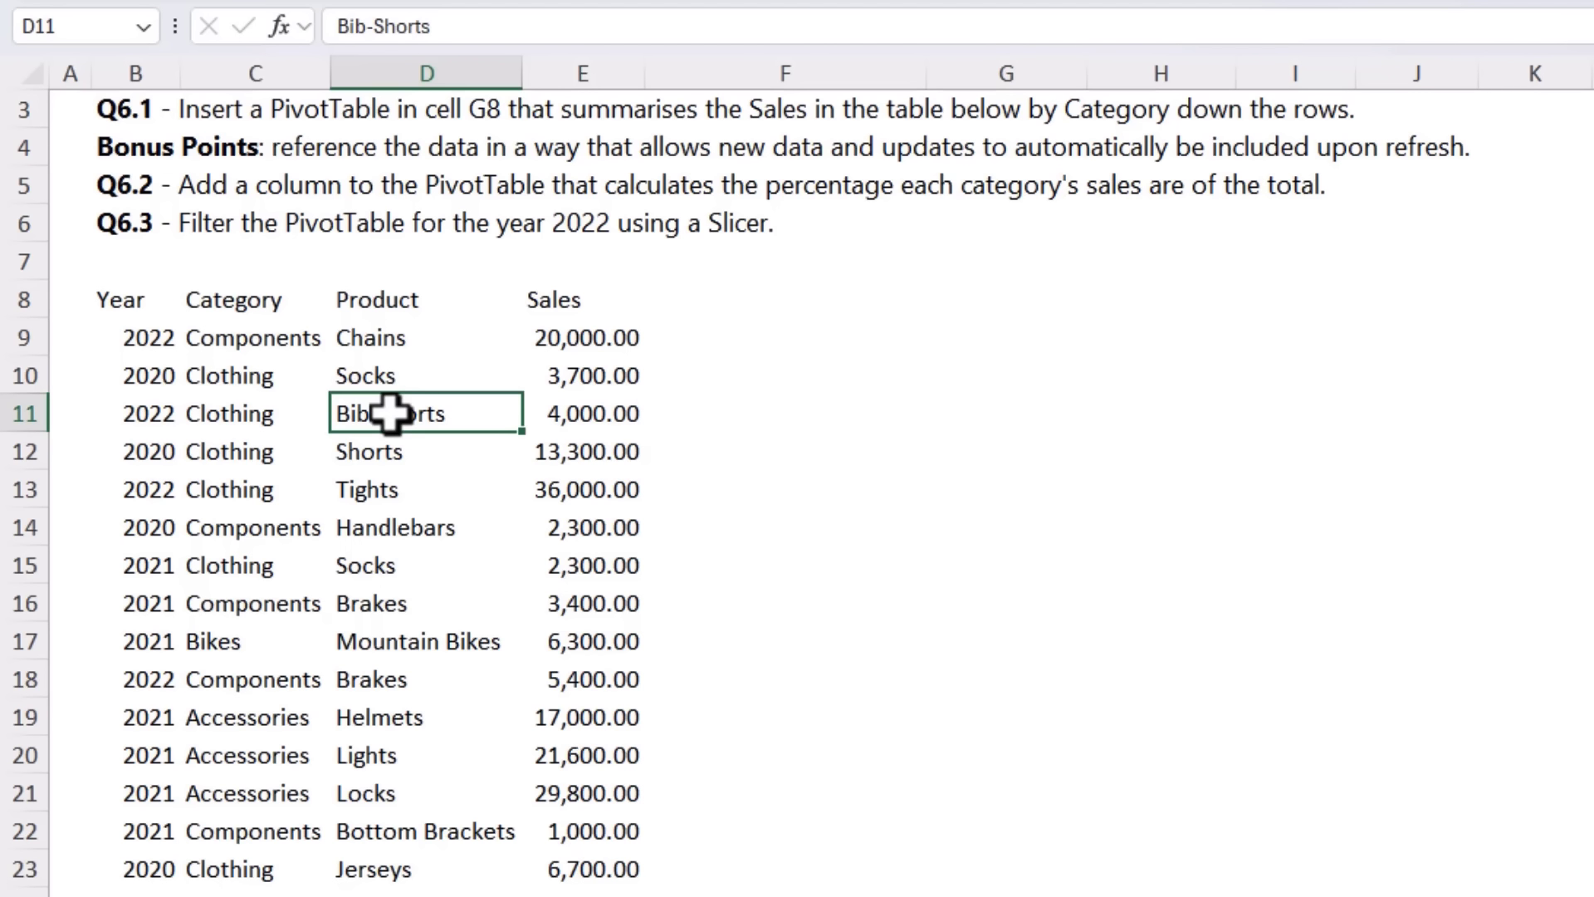
key("ctrl+t")
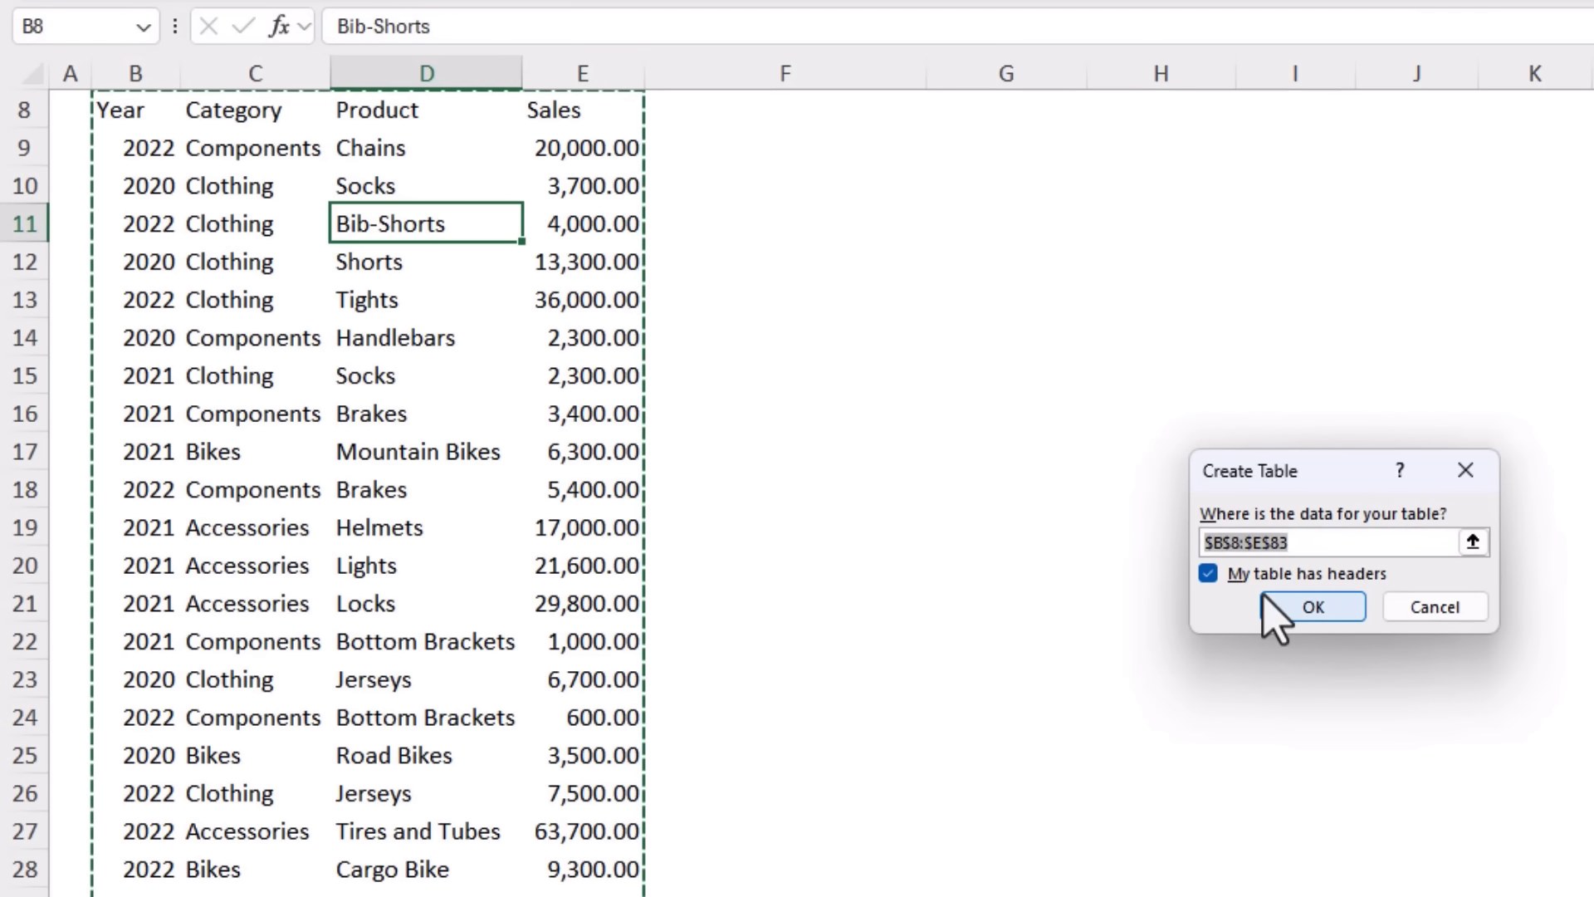
left_click(1309, 611)
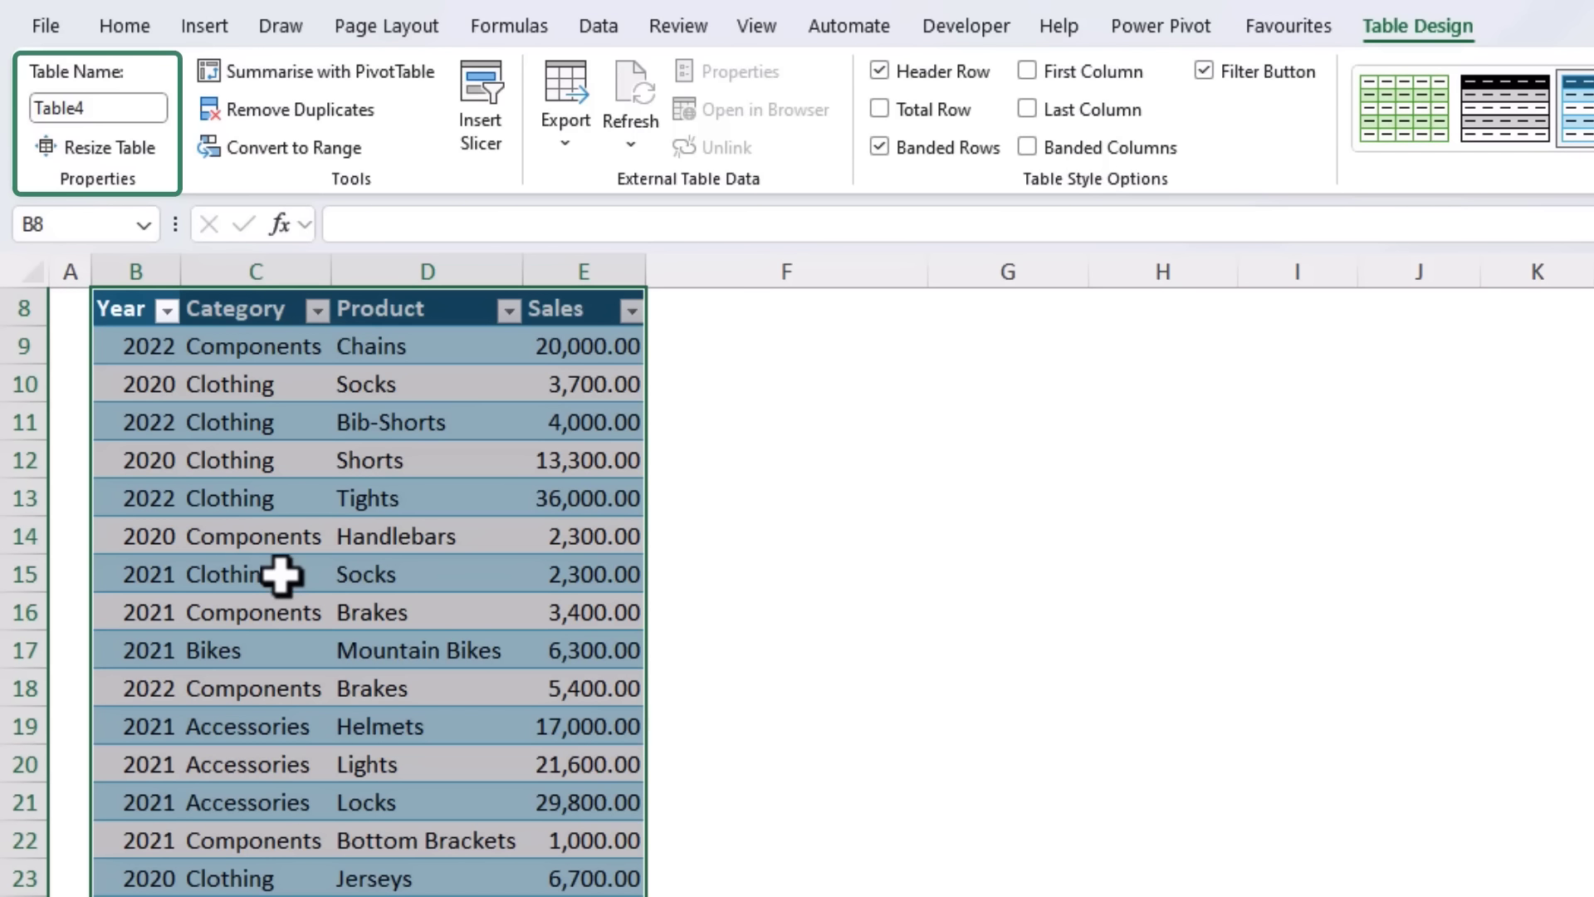
Step: Check the table's data range down to its last row using Resize Table, then cancel
left_click(143, 150)
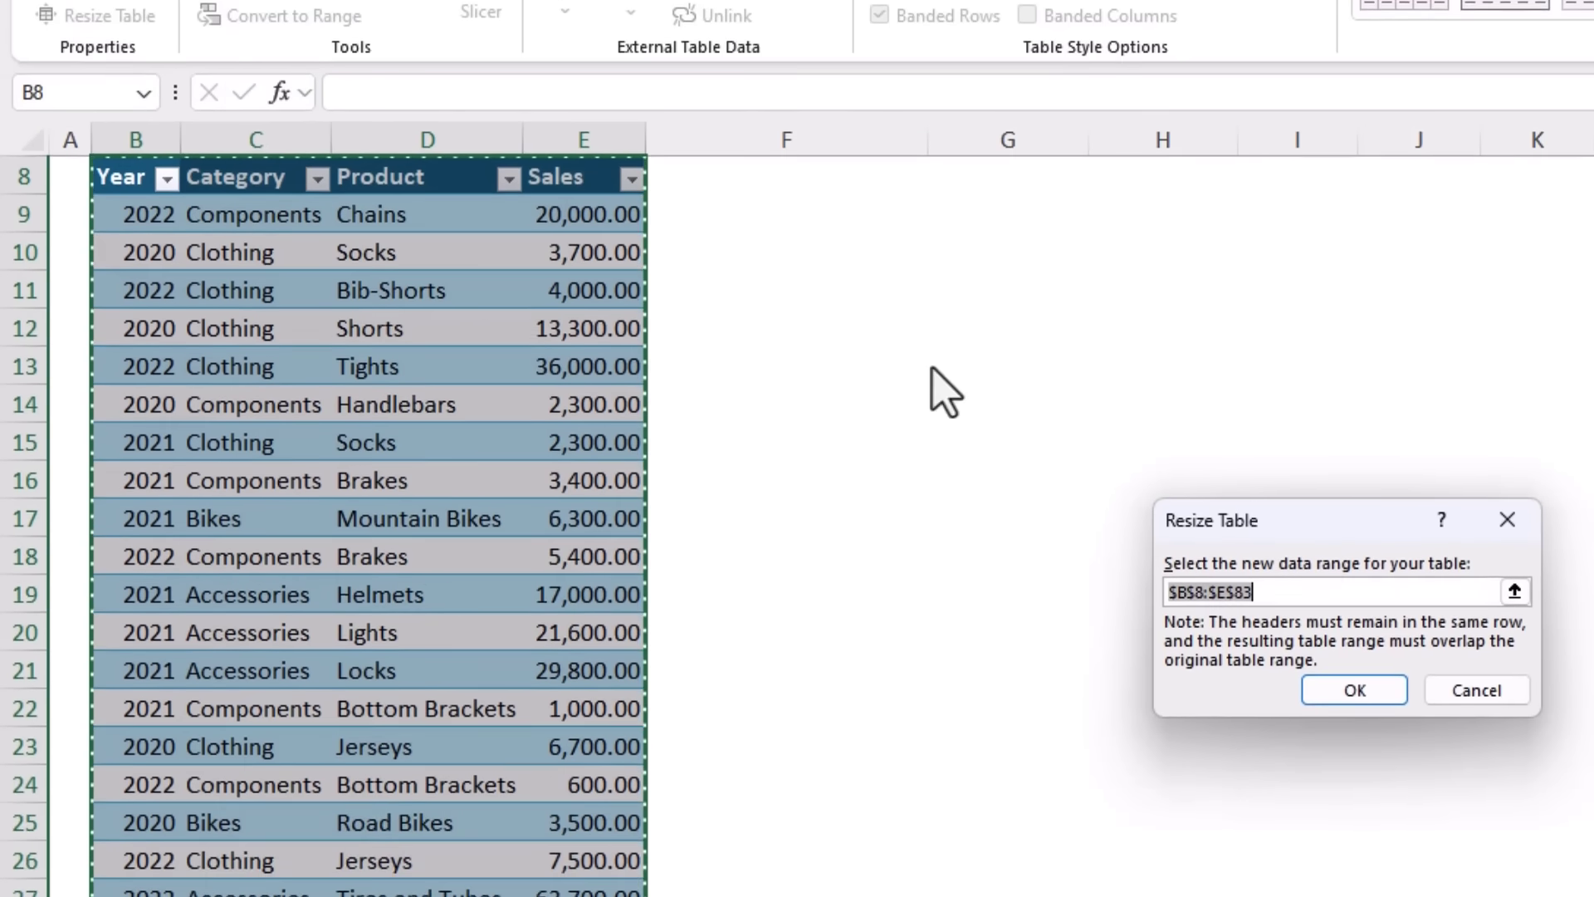
left_click_drag(1299, 525, 1013, 319)
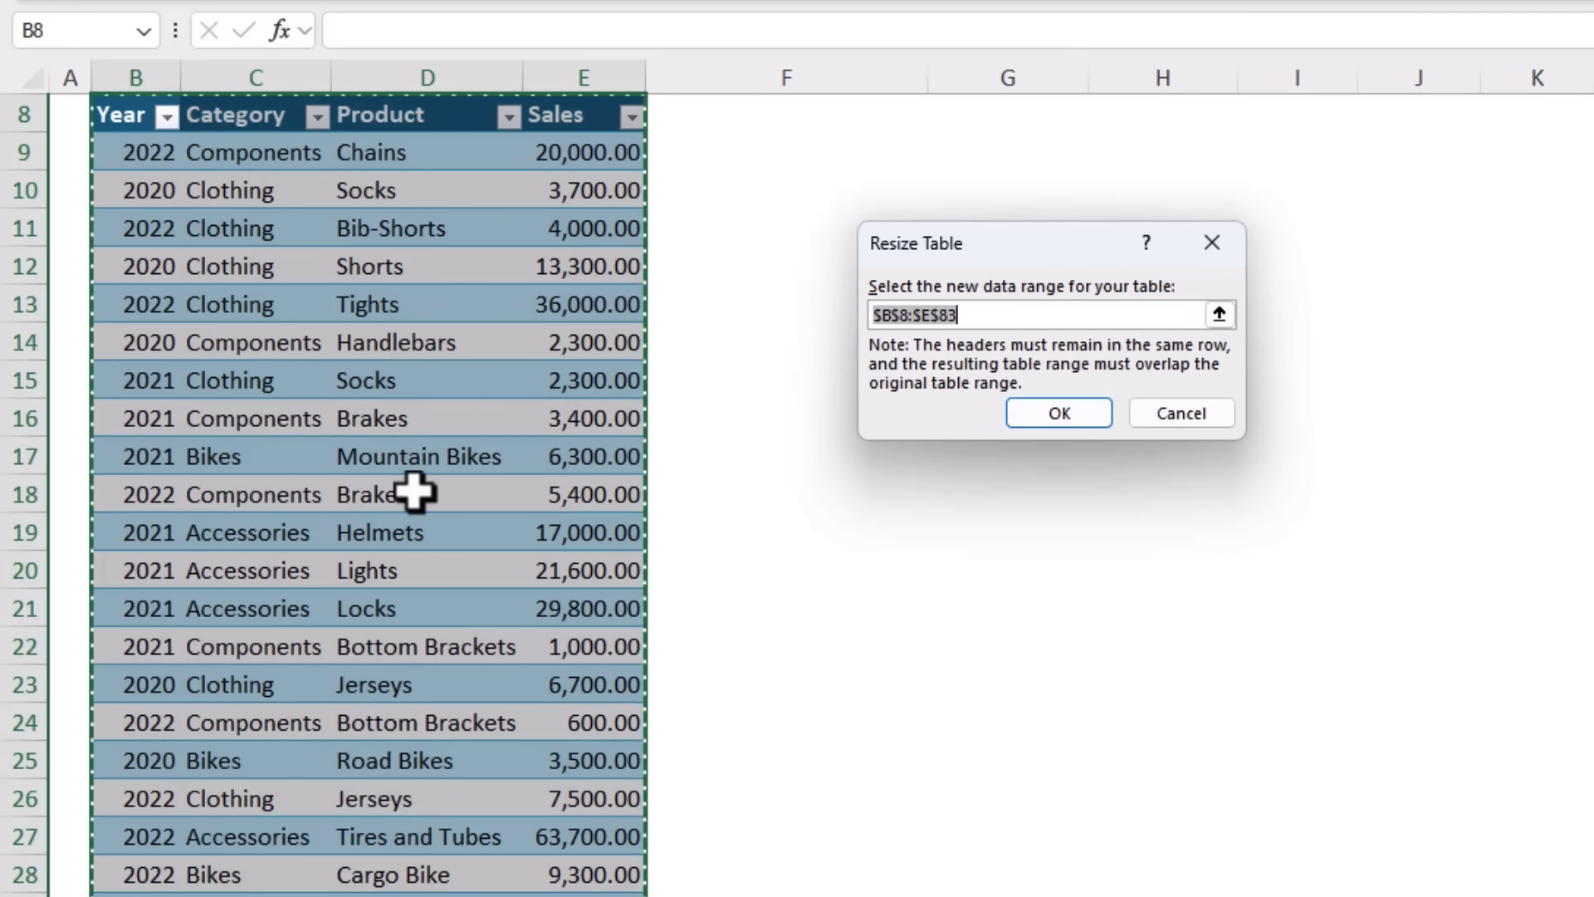
scroll(414, 493, "down", 17)
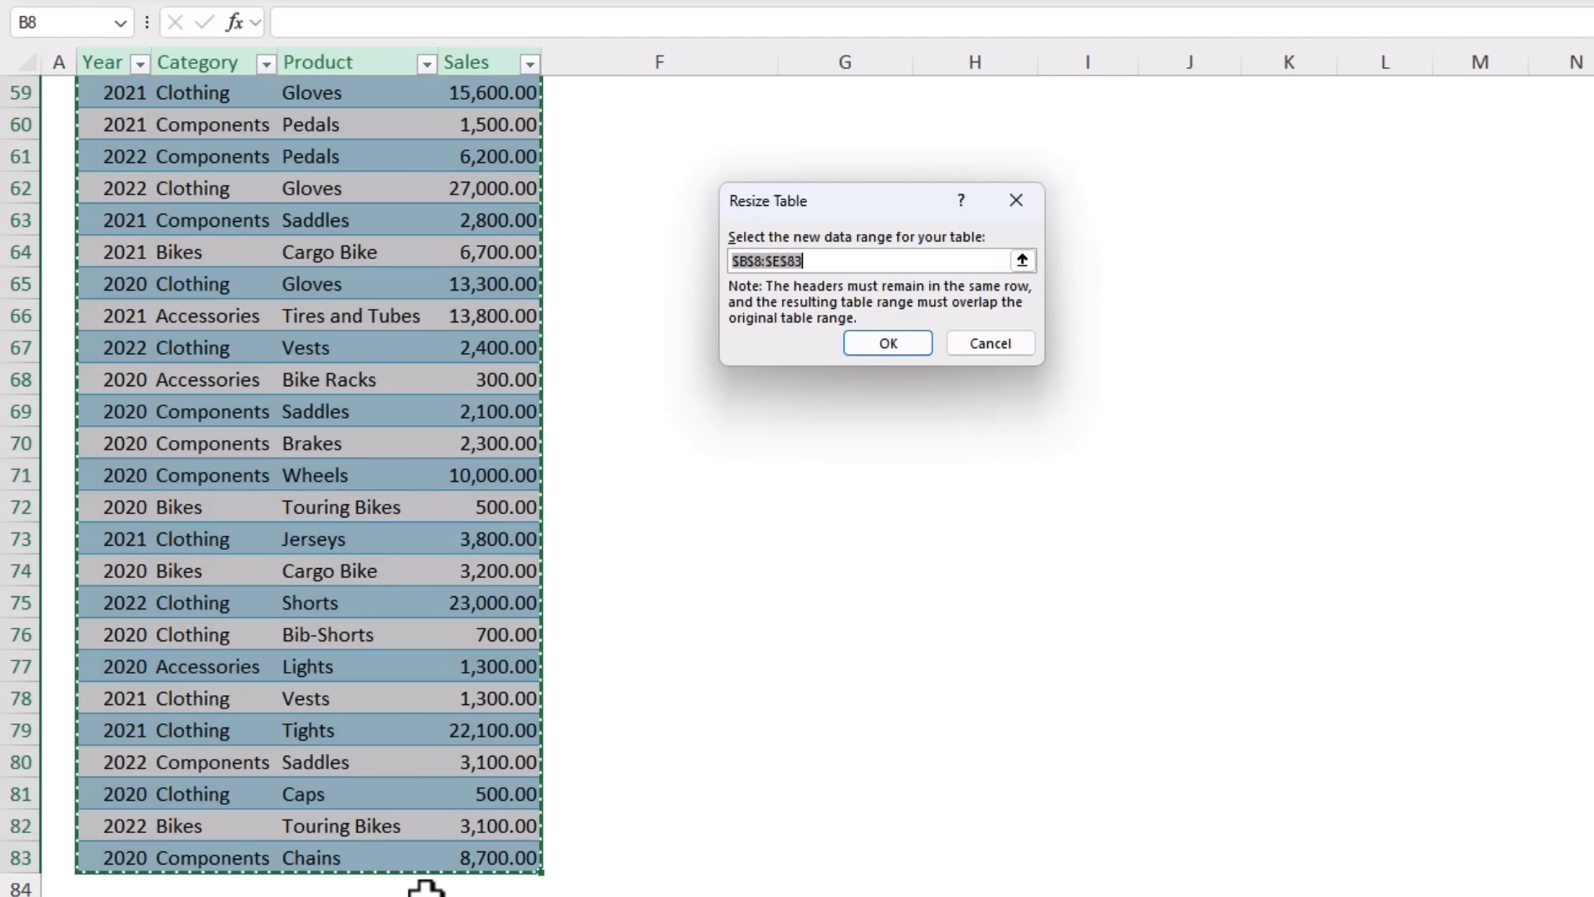
left_click_drag(849, 256, 734, 252)
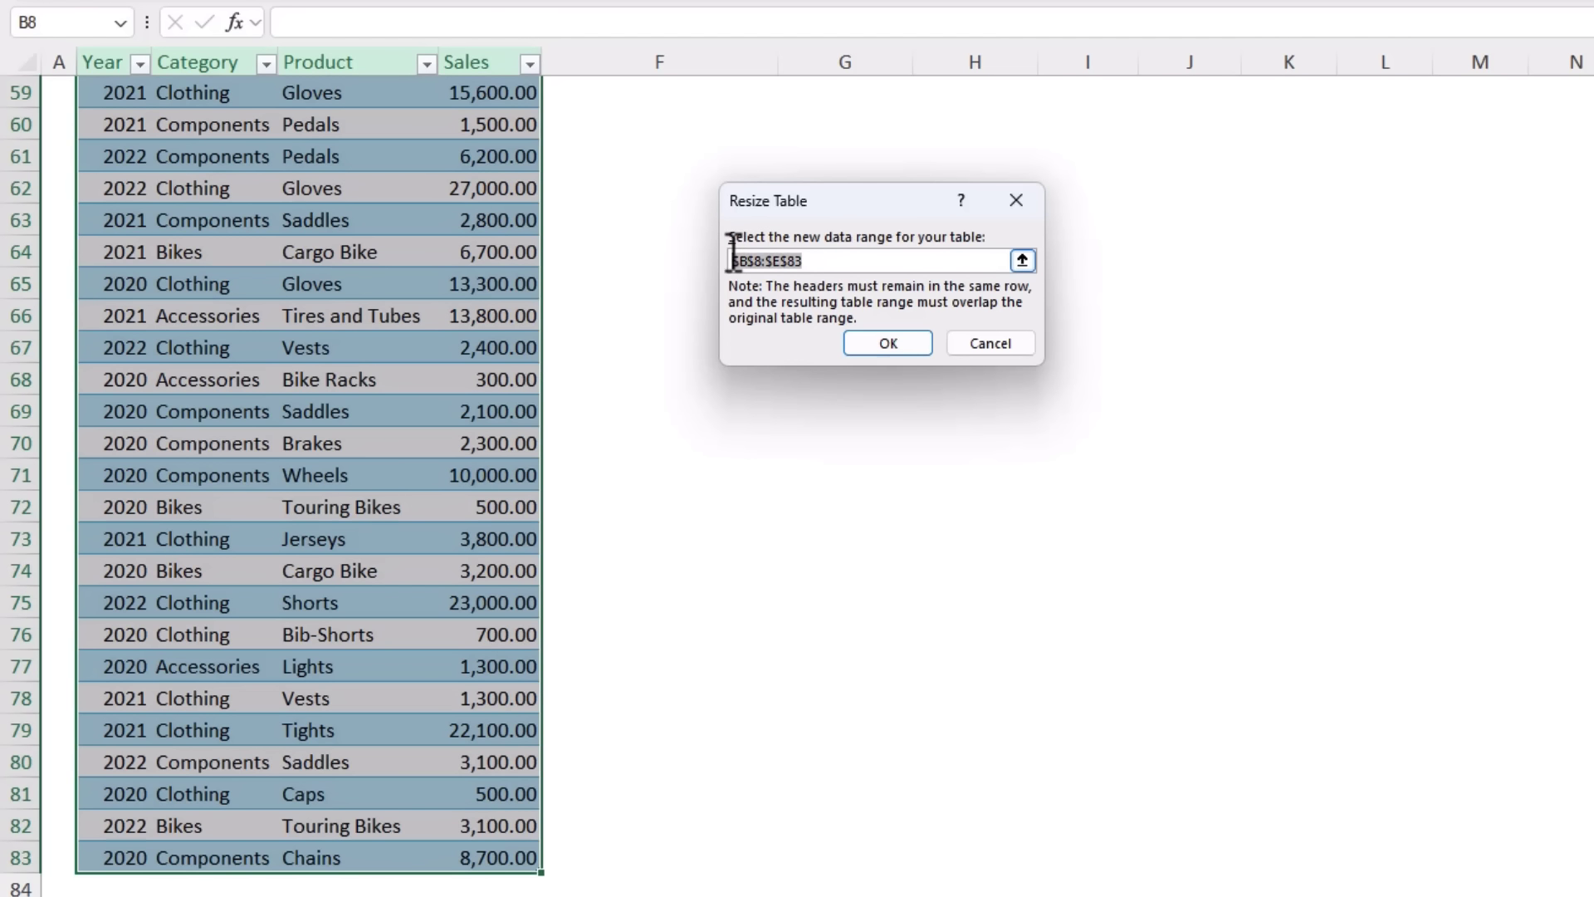
left_click(972, 341)
Step: Insert a PivotTable summarising the sales table in cell G8 of the existing worksheet
scroll(470, 396, "up", 10)
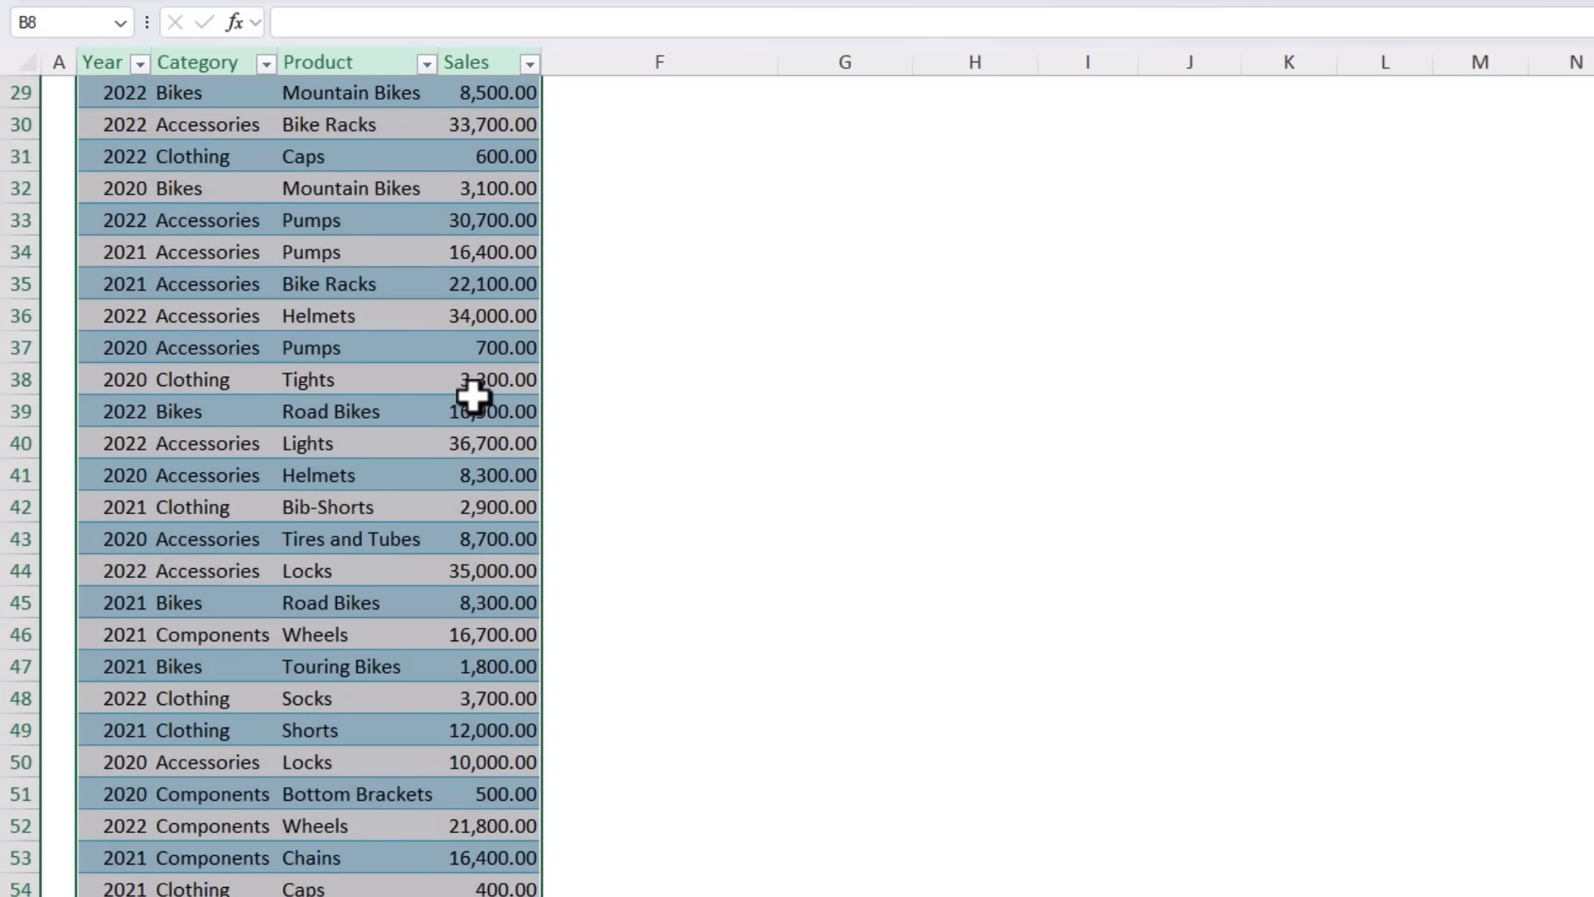
scroll(473, 396, "up", 9)
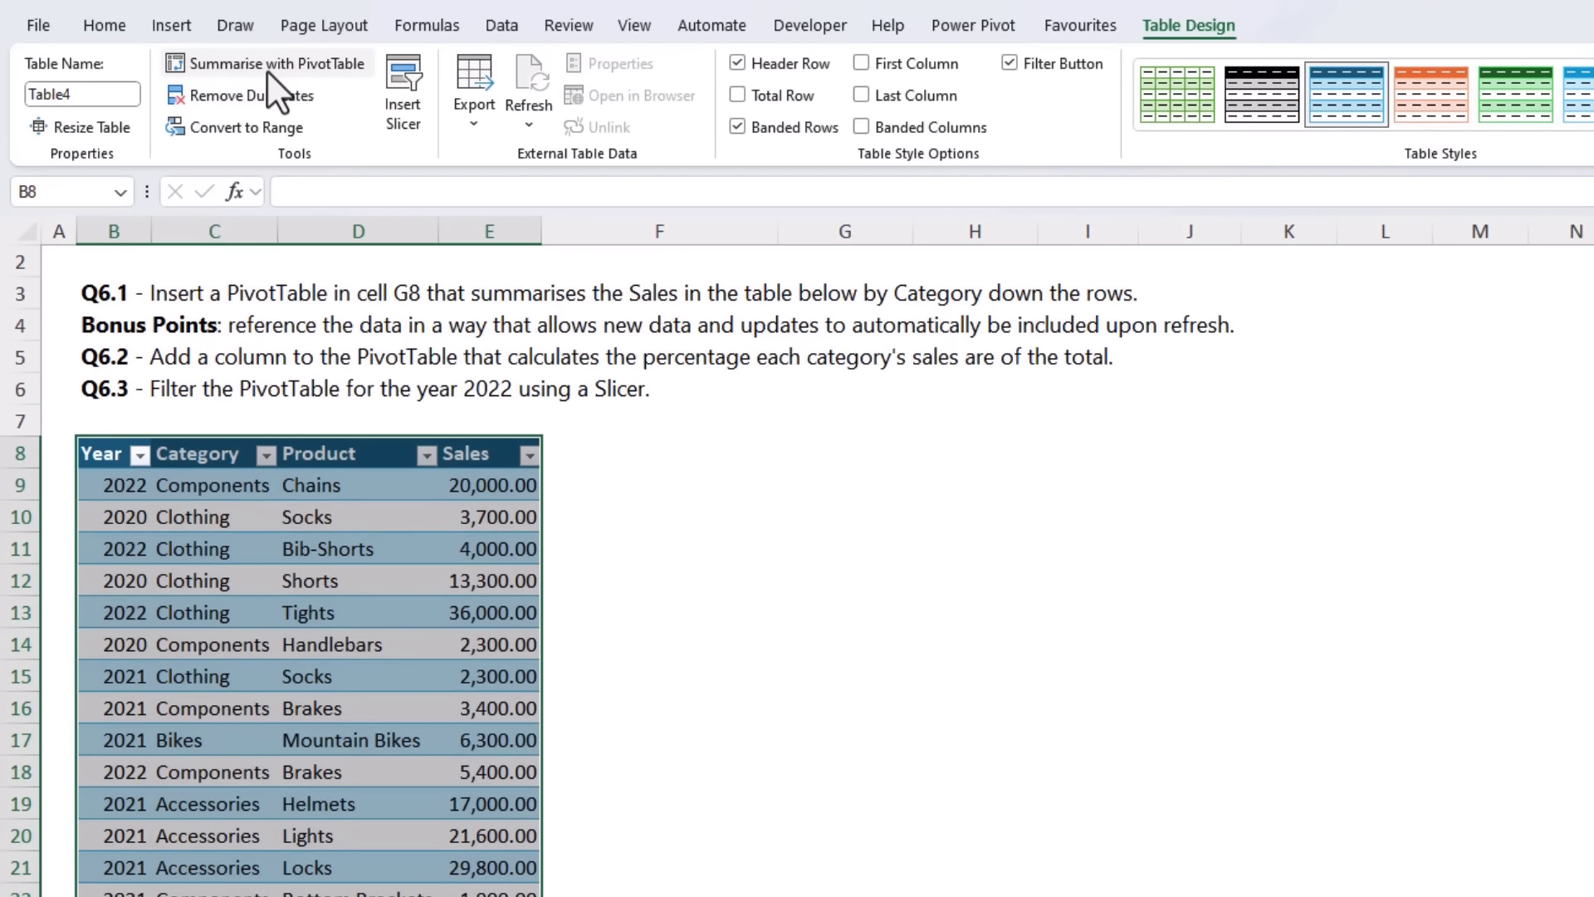
left_click(267, 72)
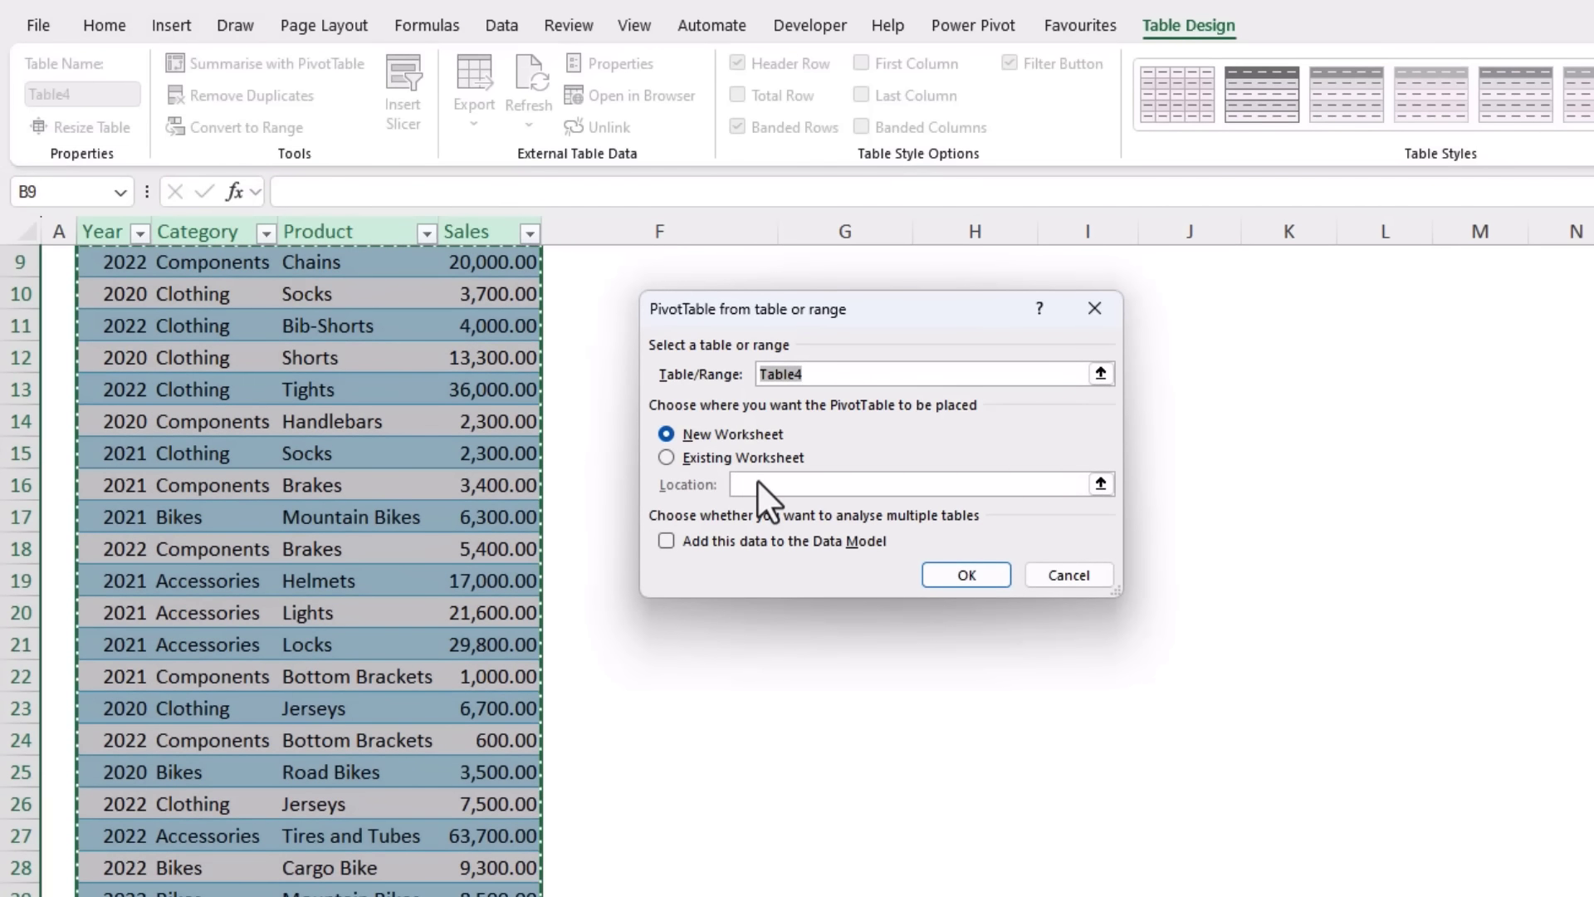
left_click(666, 455)
scroll(666, 455, "up", 2)
left_click_drag(744, 316, 465, 585)
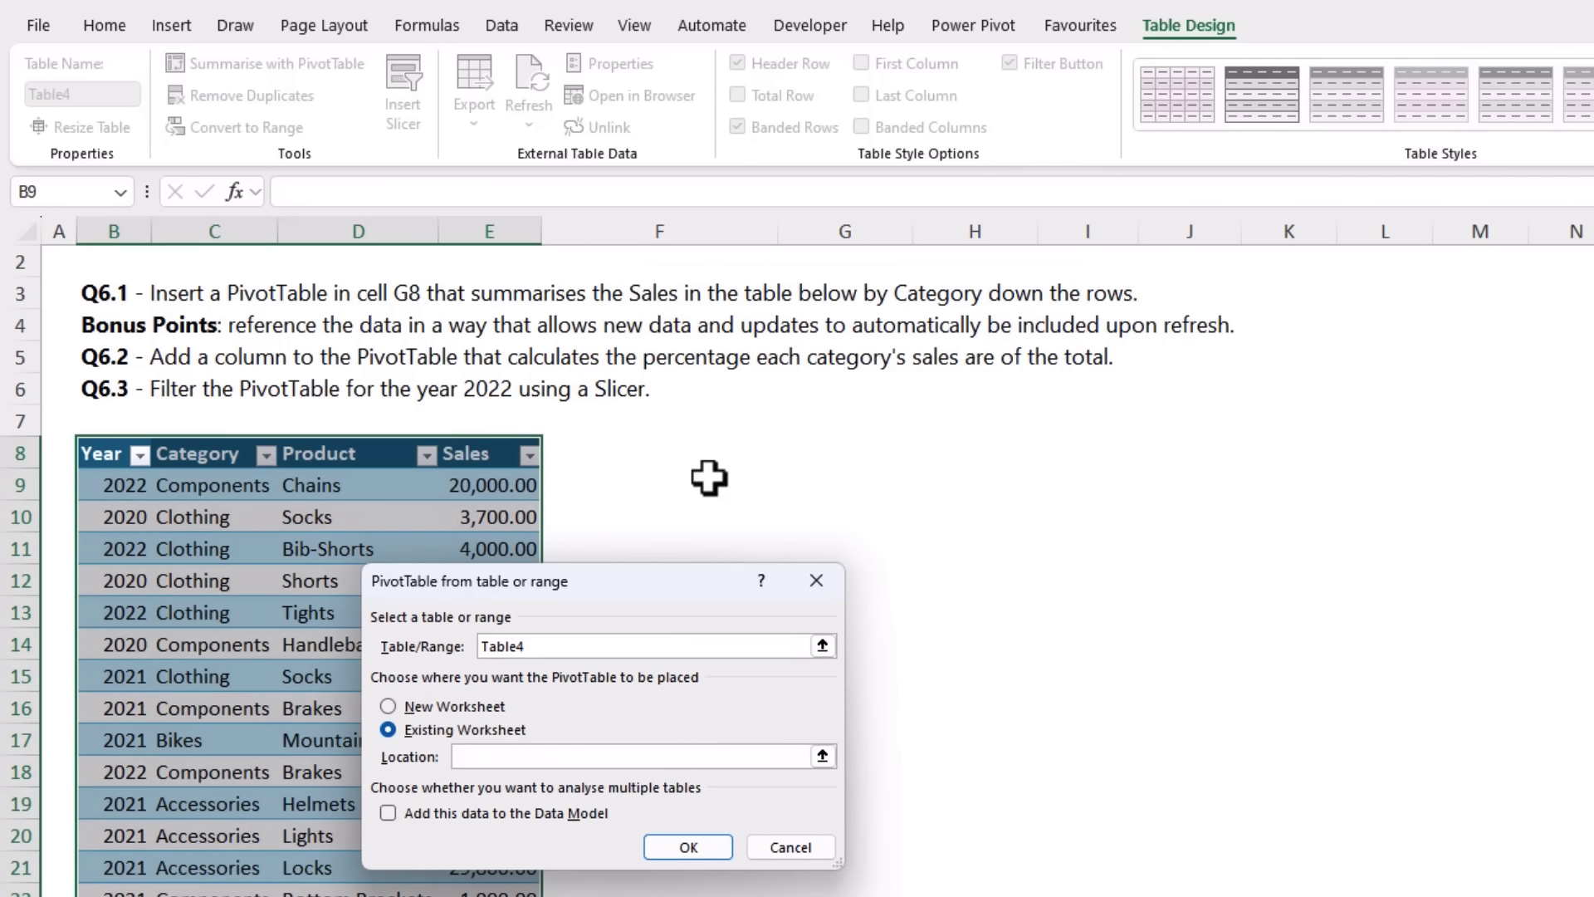
left_click(804, 428)
left_click(809, 452)
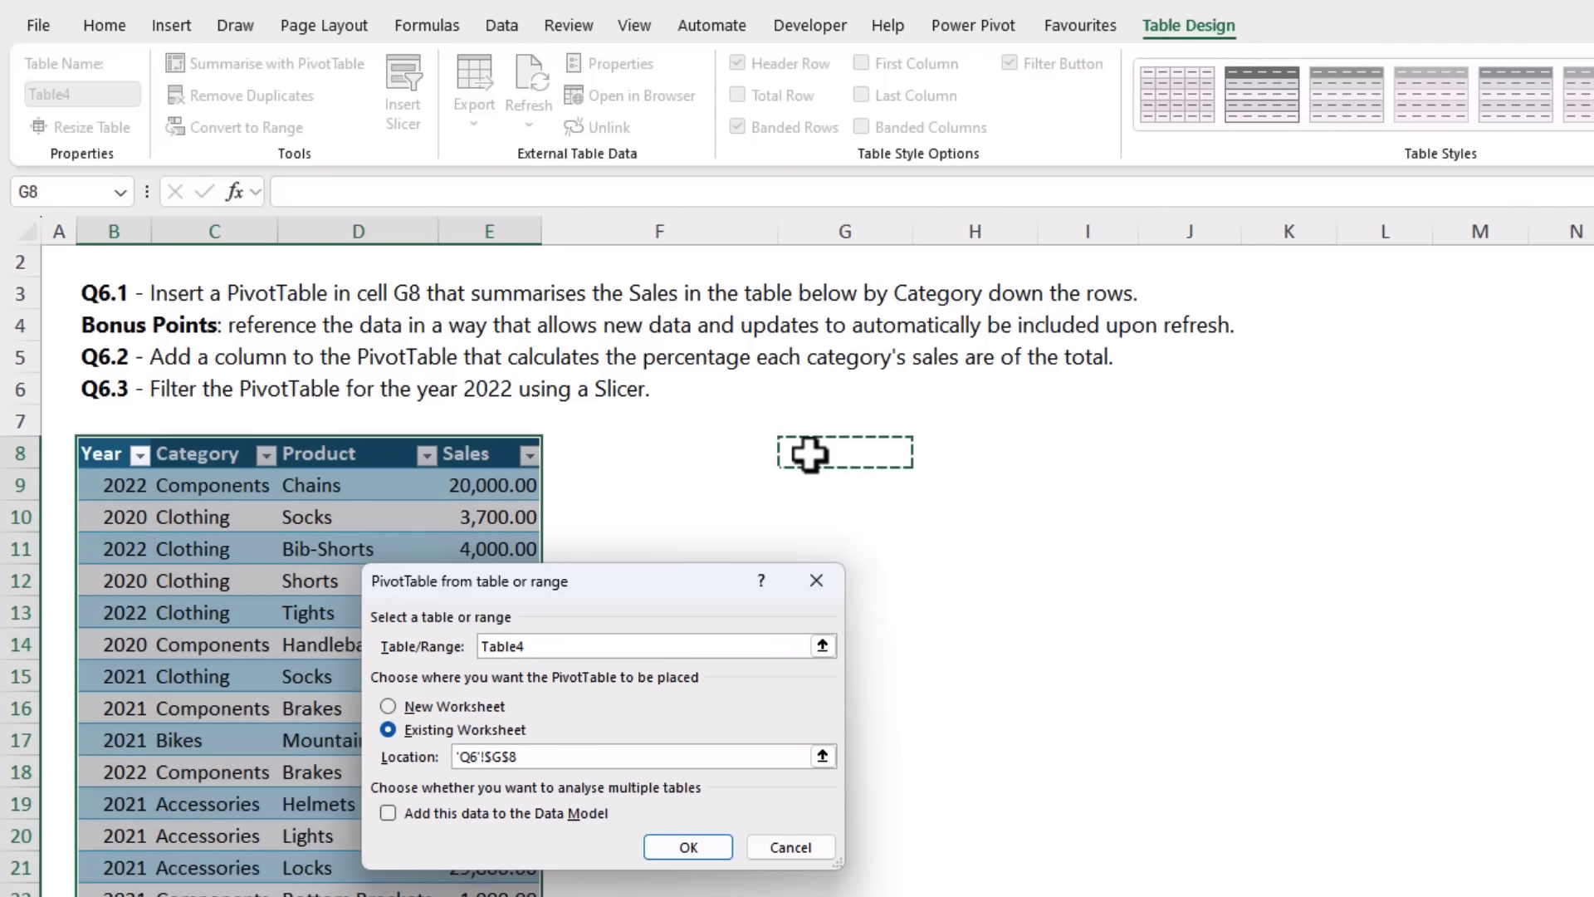
left_click(689, 847)
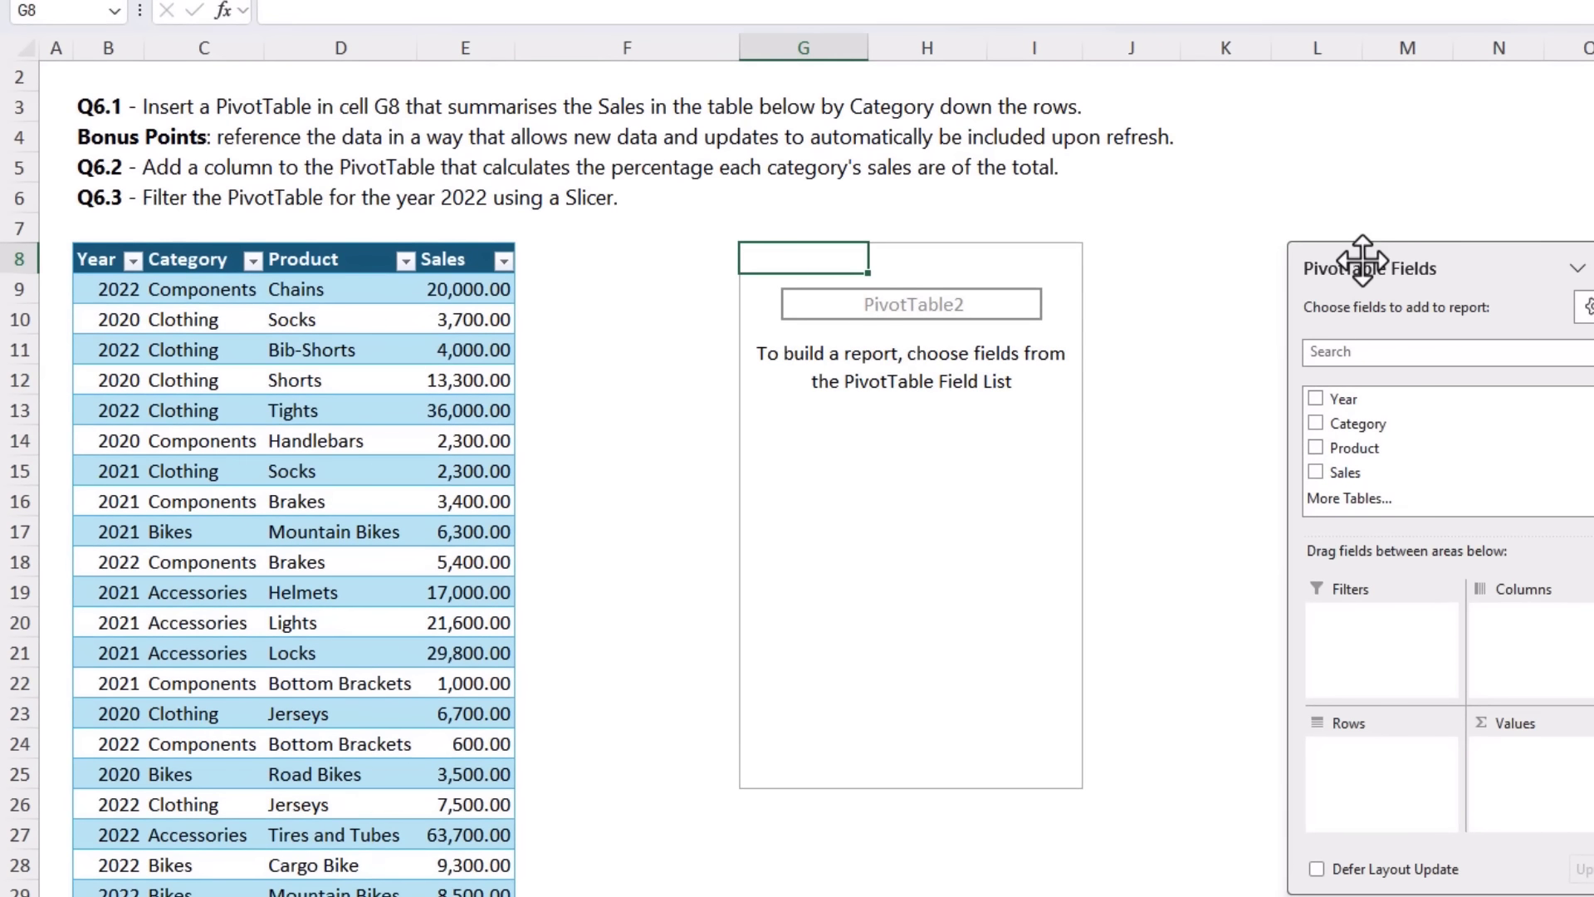
Step: Build the Q6.1 PivotTable with Category down the rows and the sum of Sales as values
left_click_drag(1374, 241, 1306, 207)
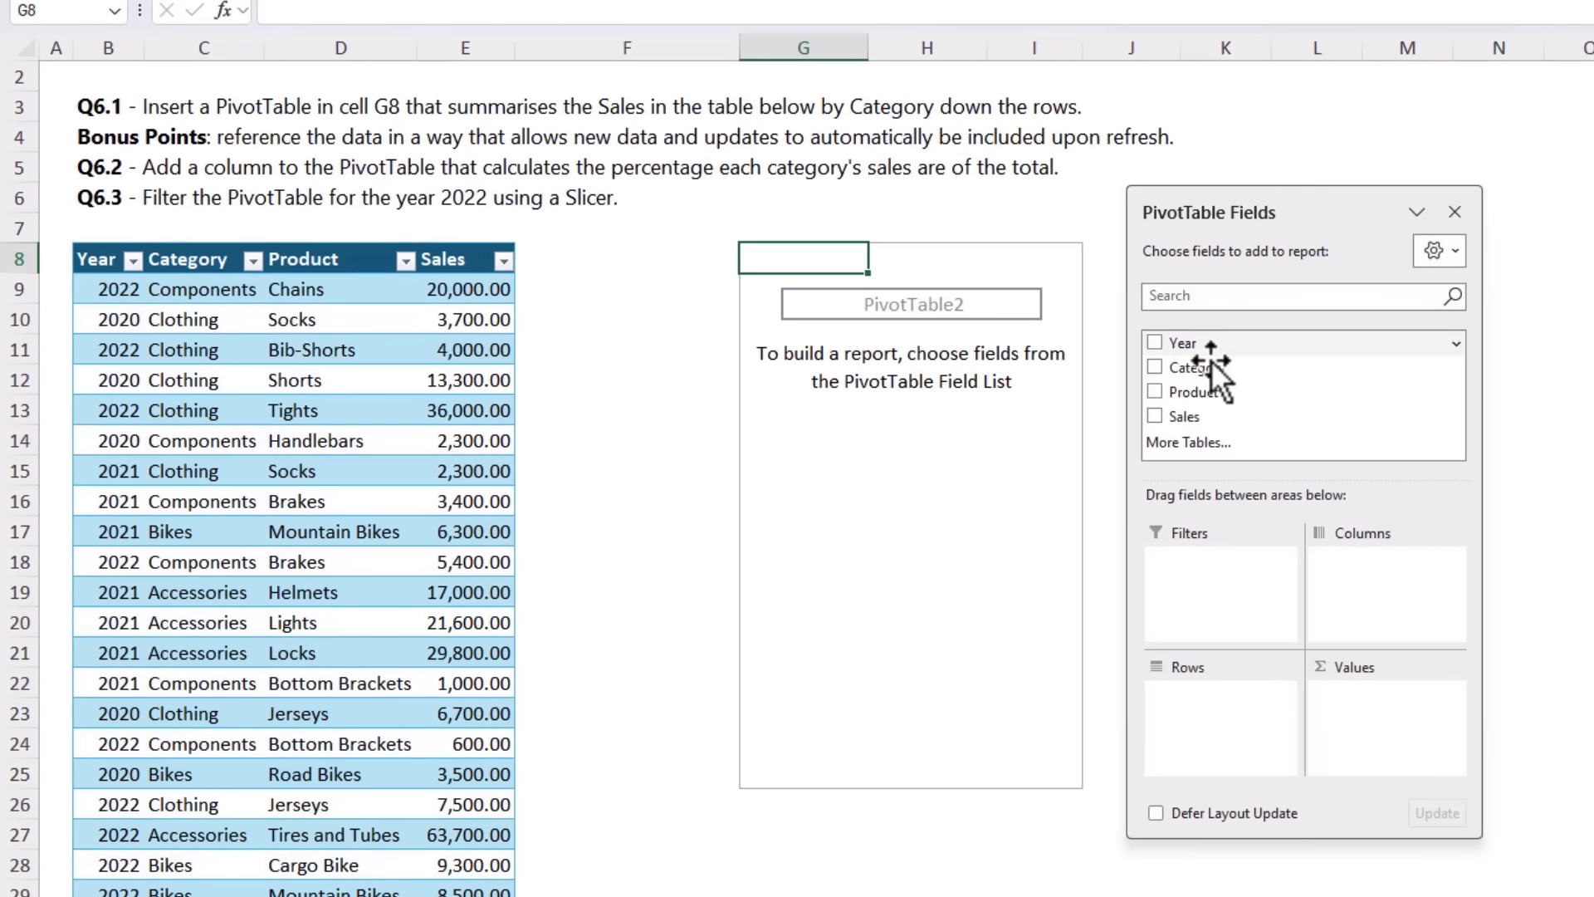
left_click_drag(1209, 369, 1212, 694)
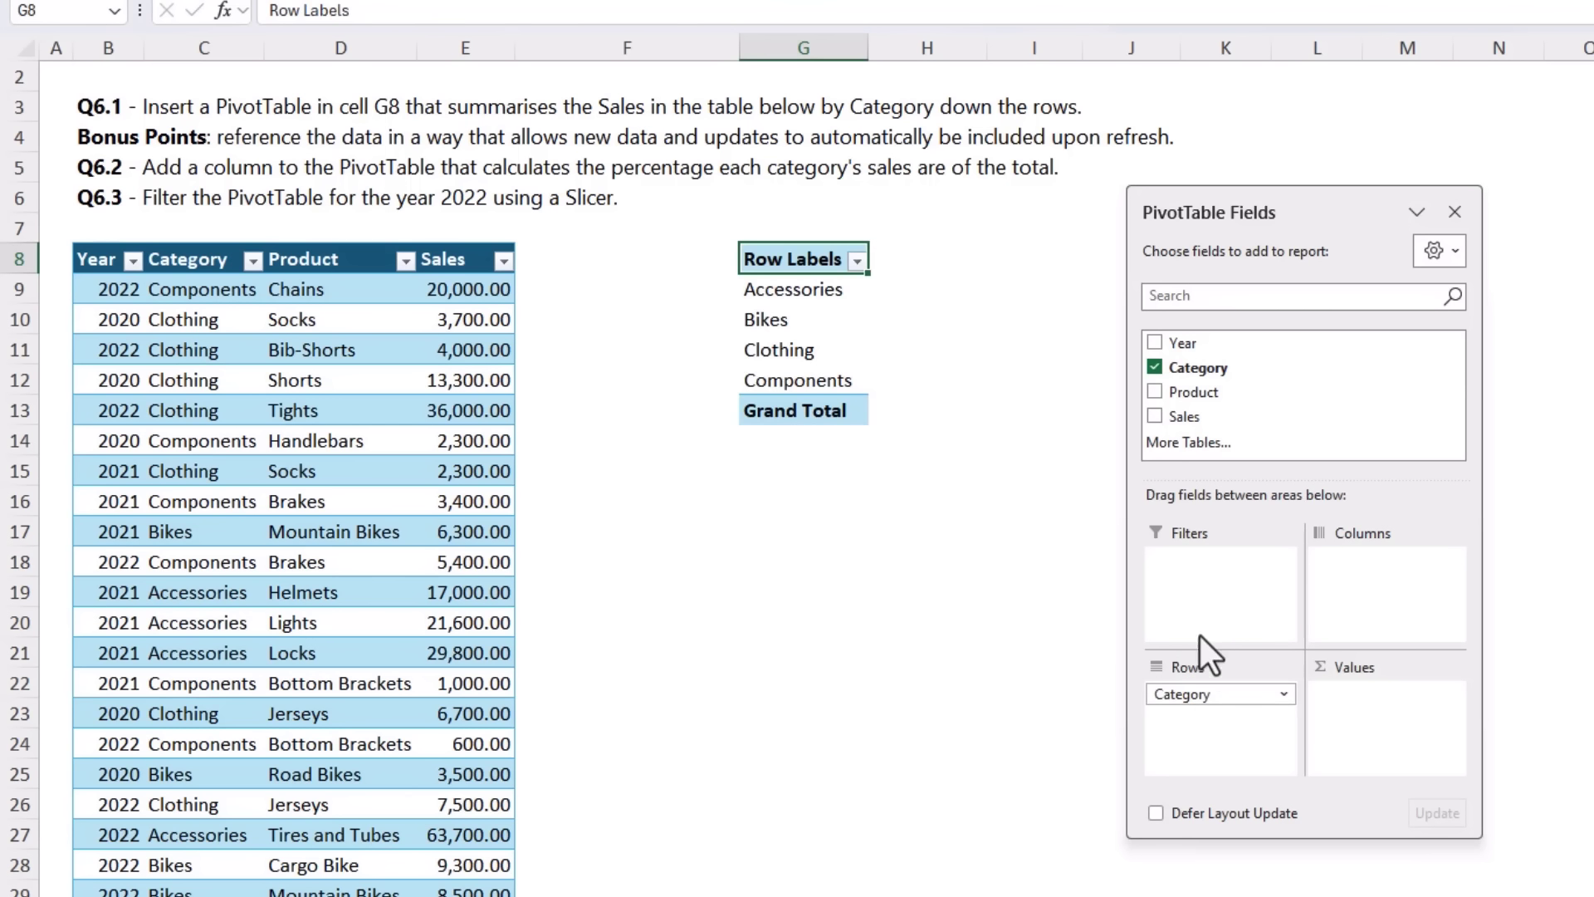
left_click(1158, 420)
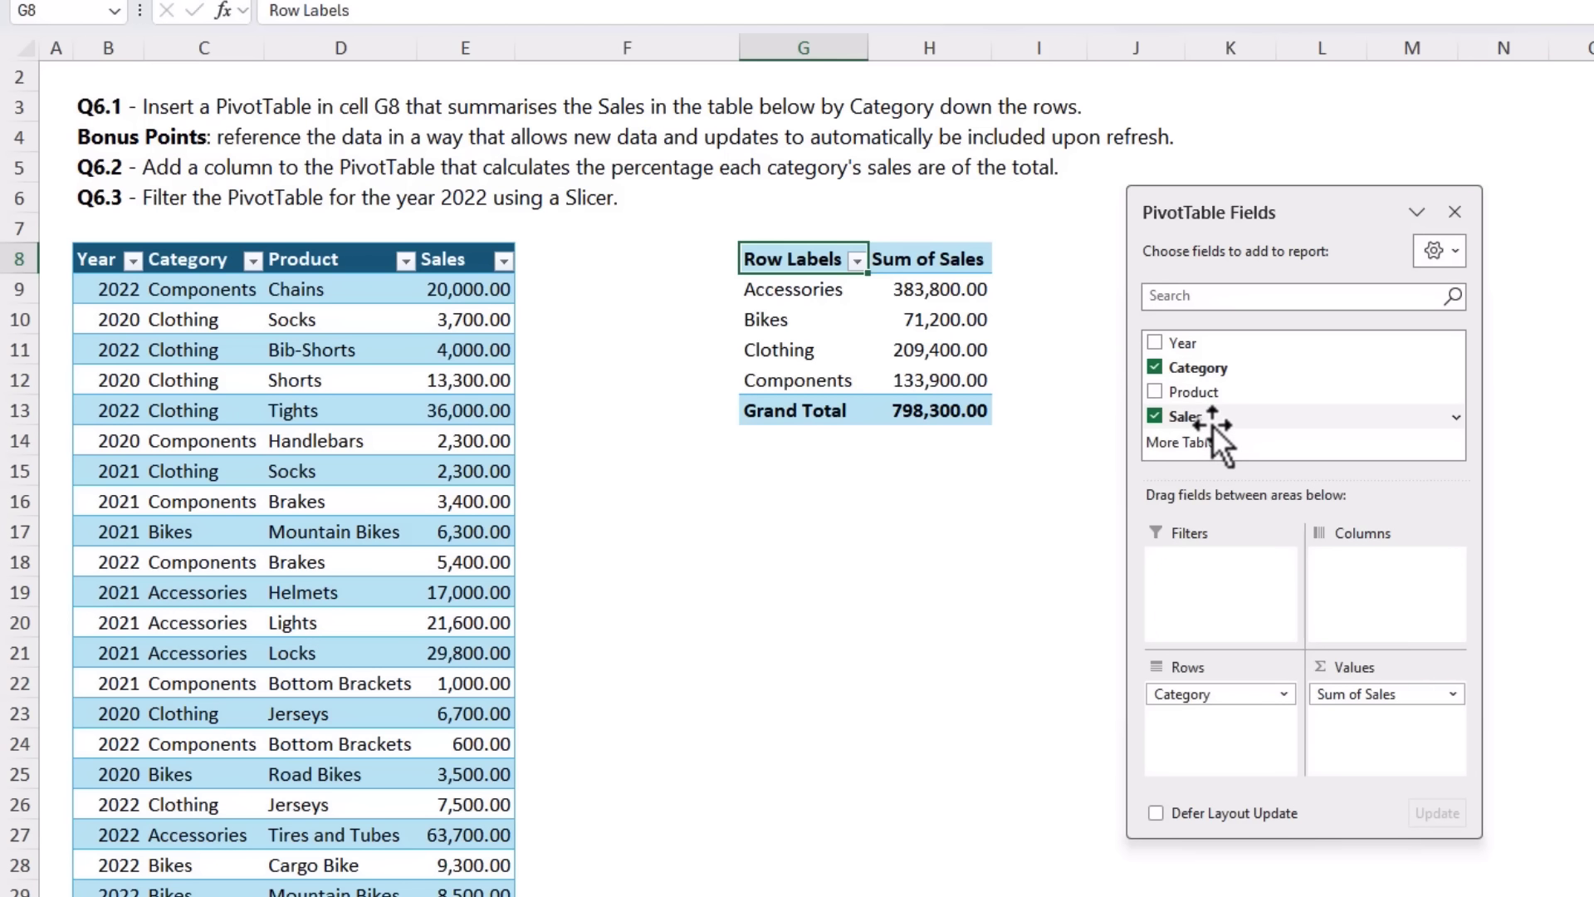
Step: Add Sales to the PivotTable values a second time and show that column as % of Grand Total
left_click_drag(1213, 420, 1356, 721)
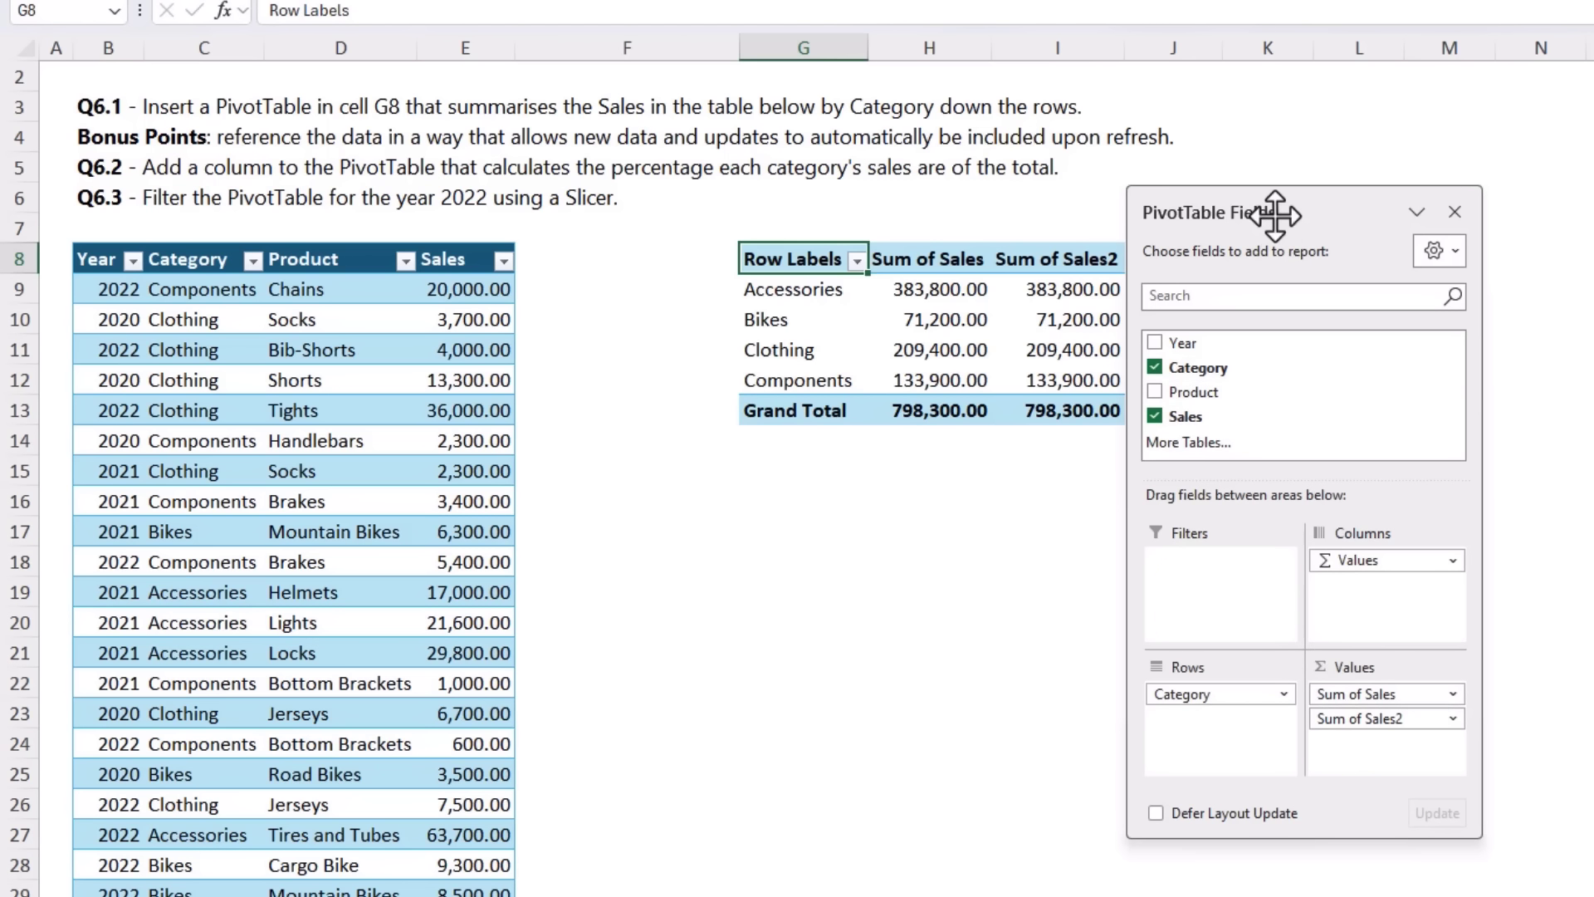
left_click_drag(1305, 206, 1389, 206)
right_click(1065, 290)
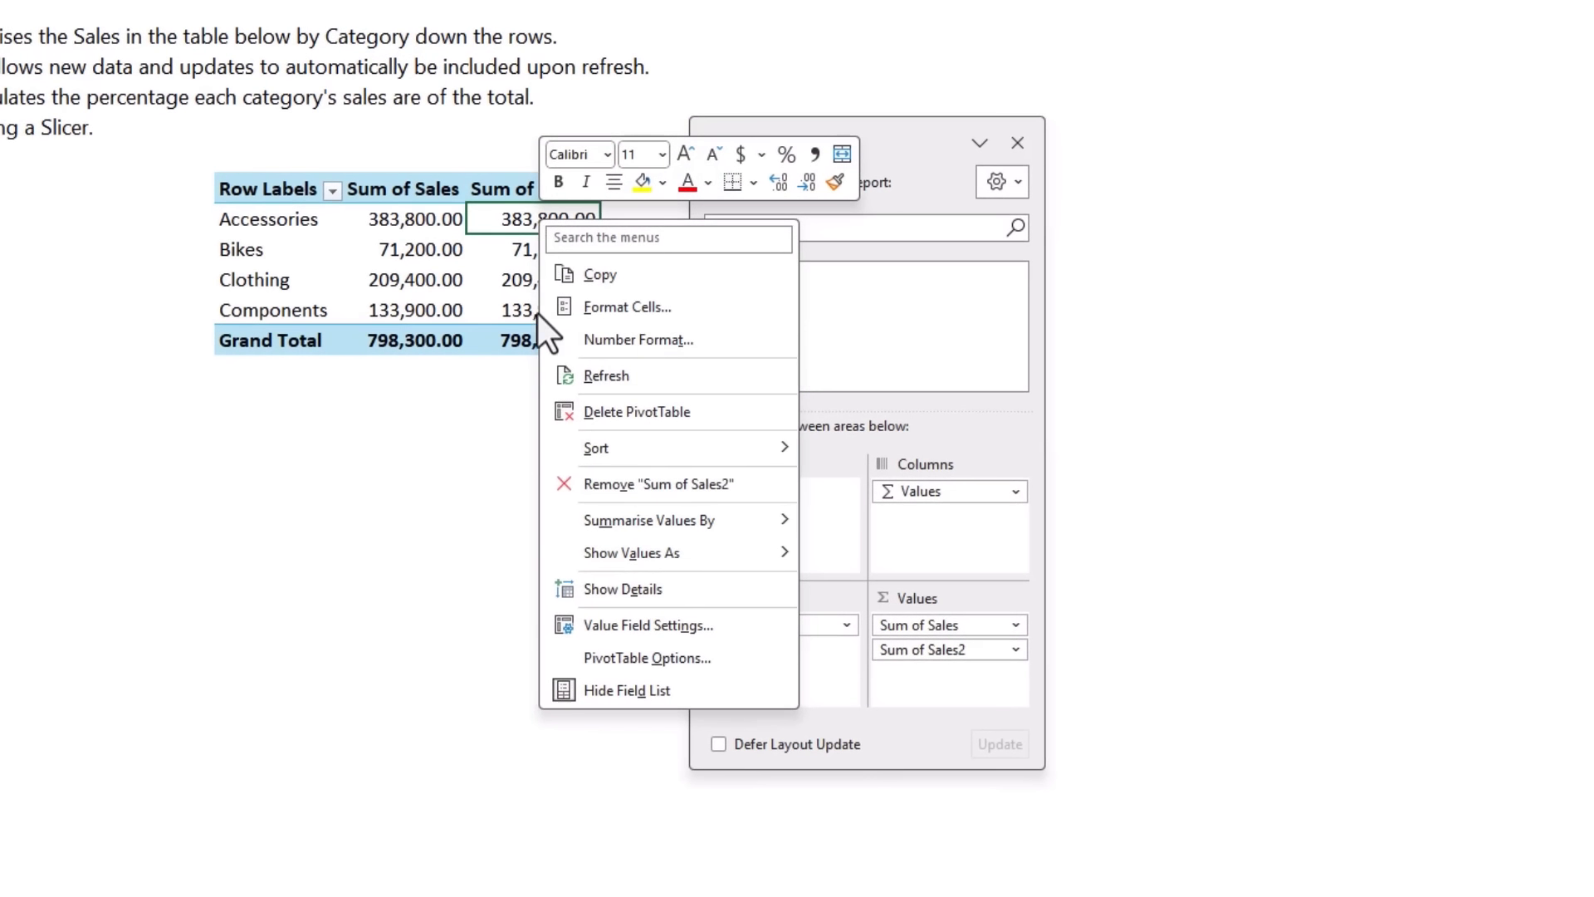
mouse_move(542, 544)
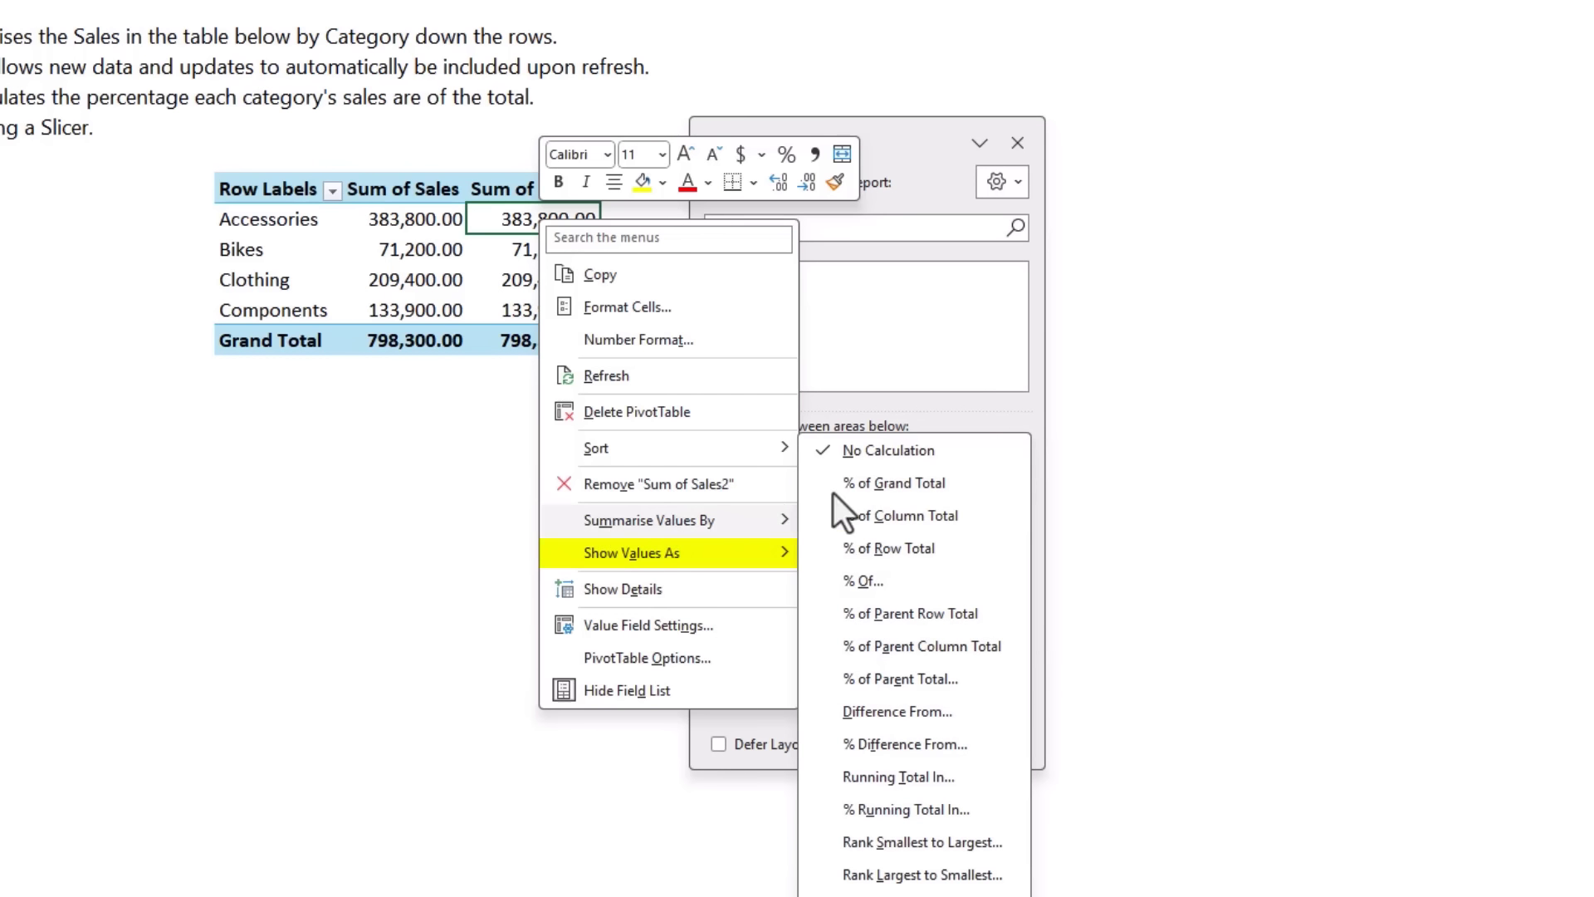
left_click(974, 481)
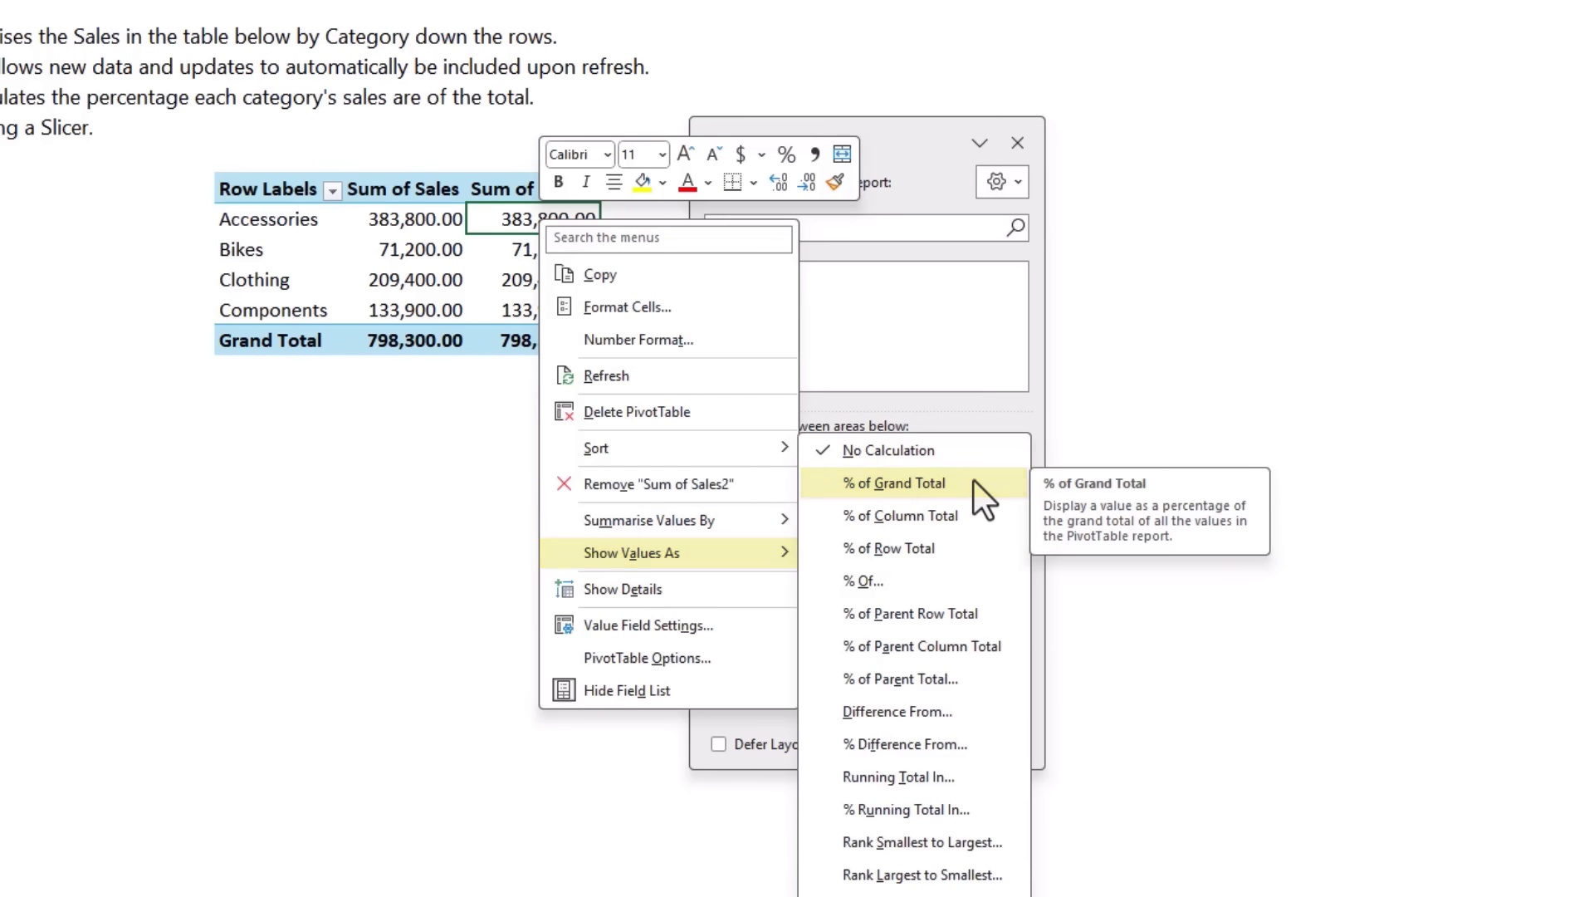
Step: Rename the second sales column header in the PivotTable as "% of Total"
left_click(501, 170)
left_click(516, 190)
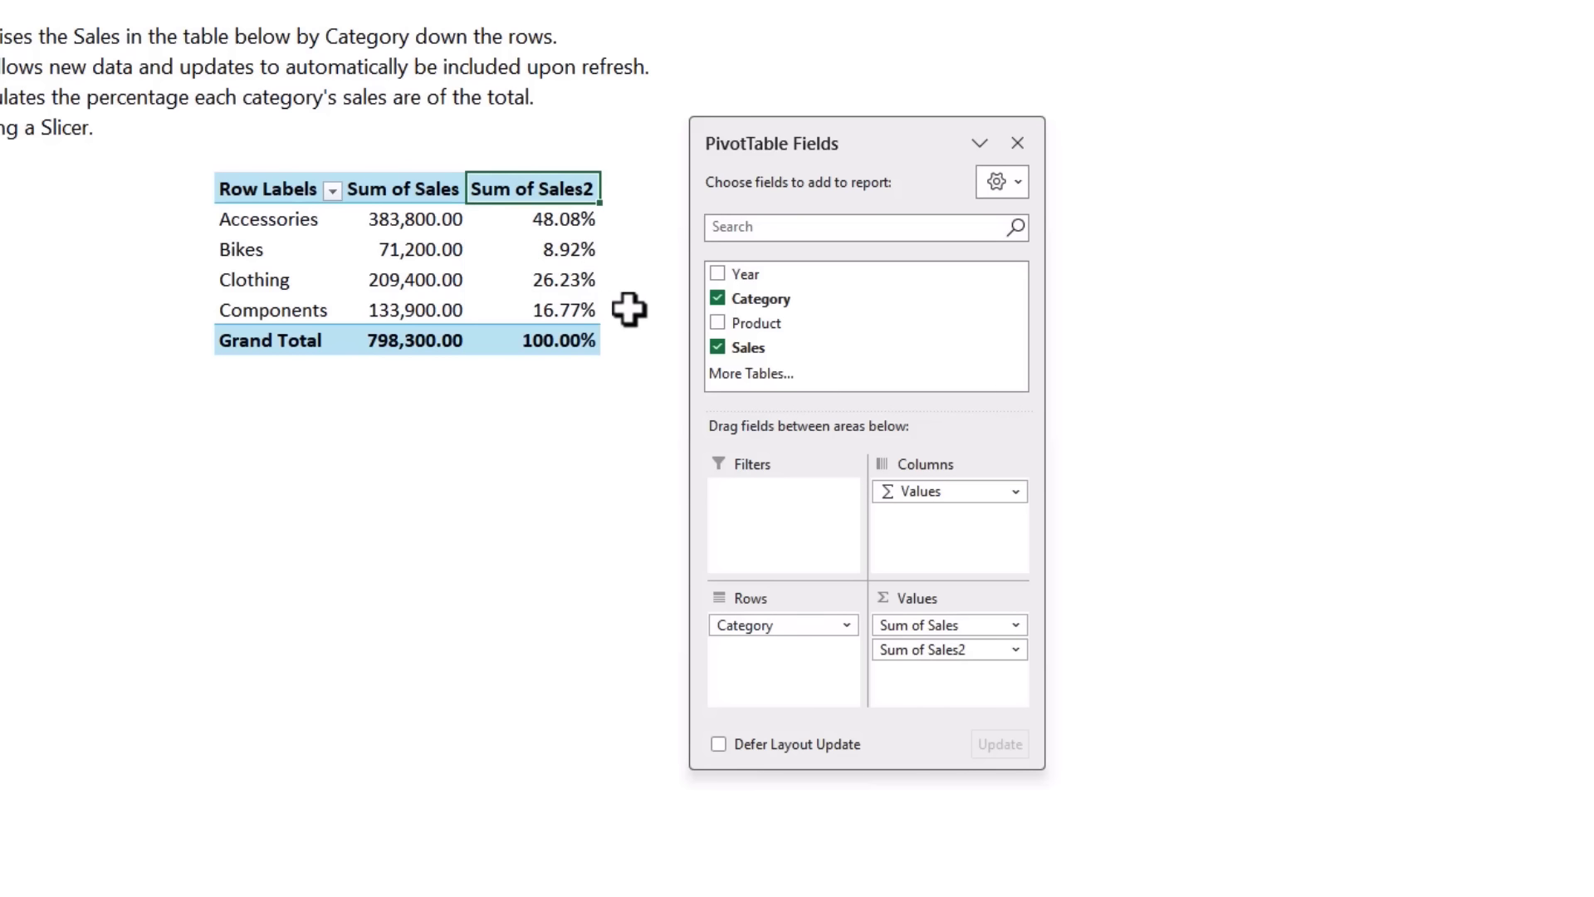
type("% of Total")
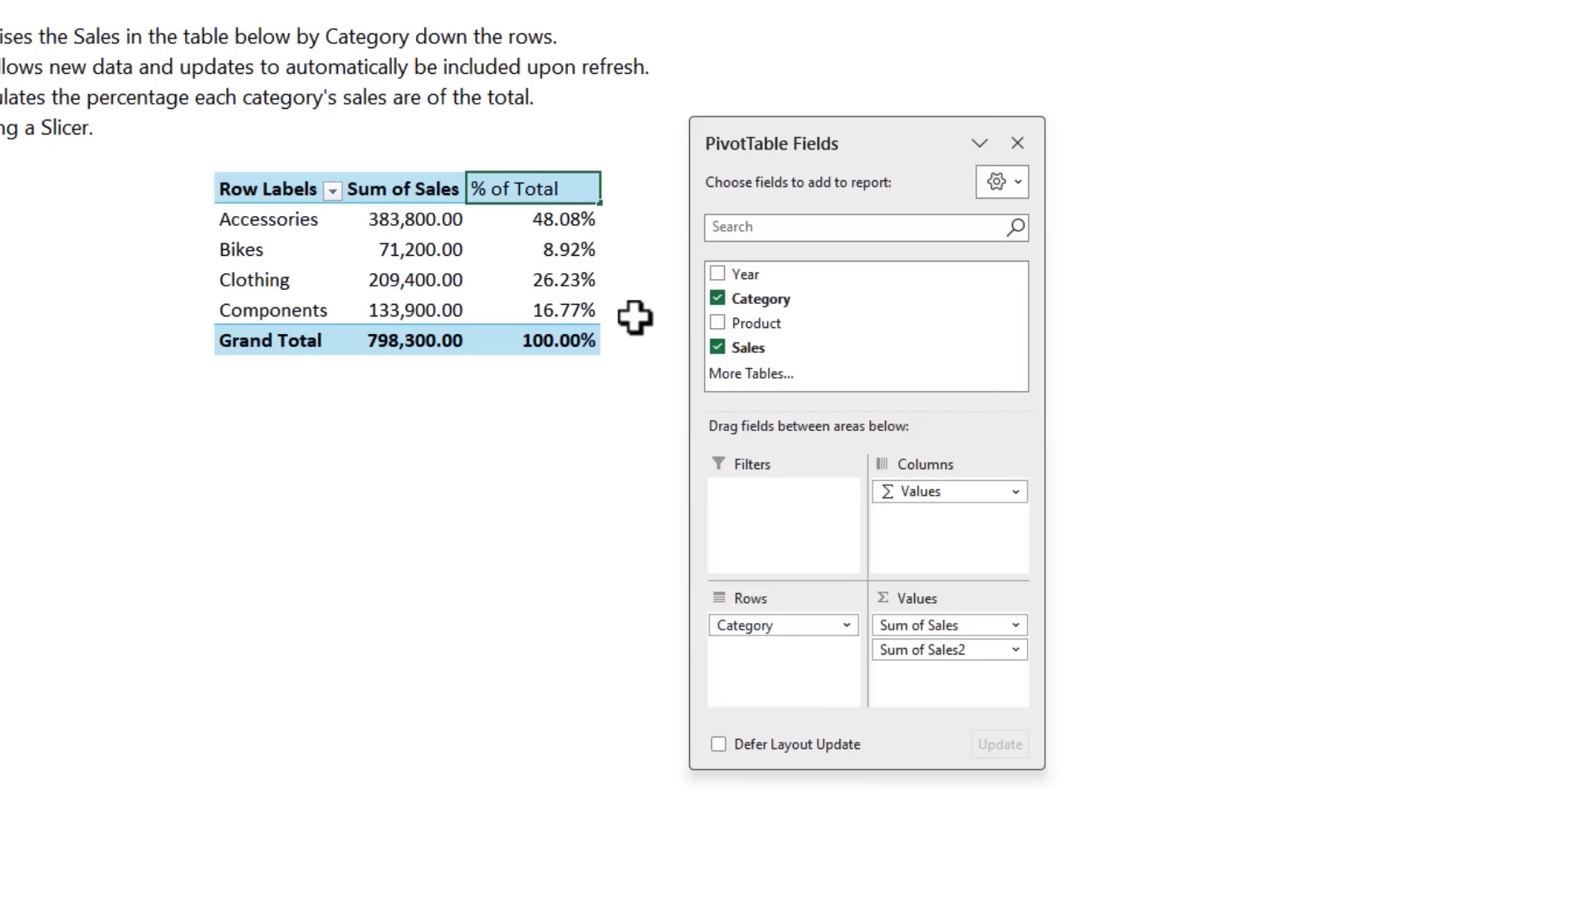
key("Return")
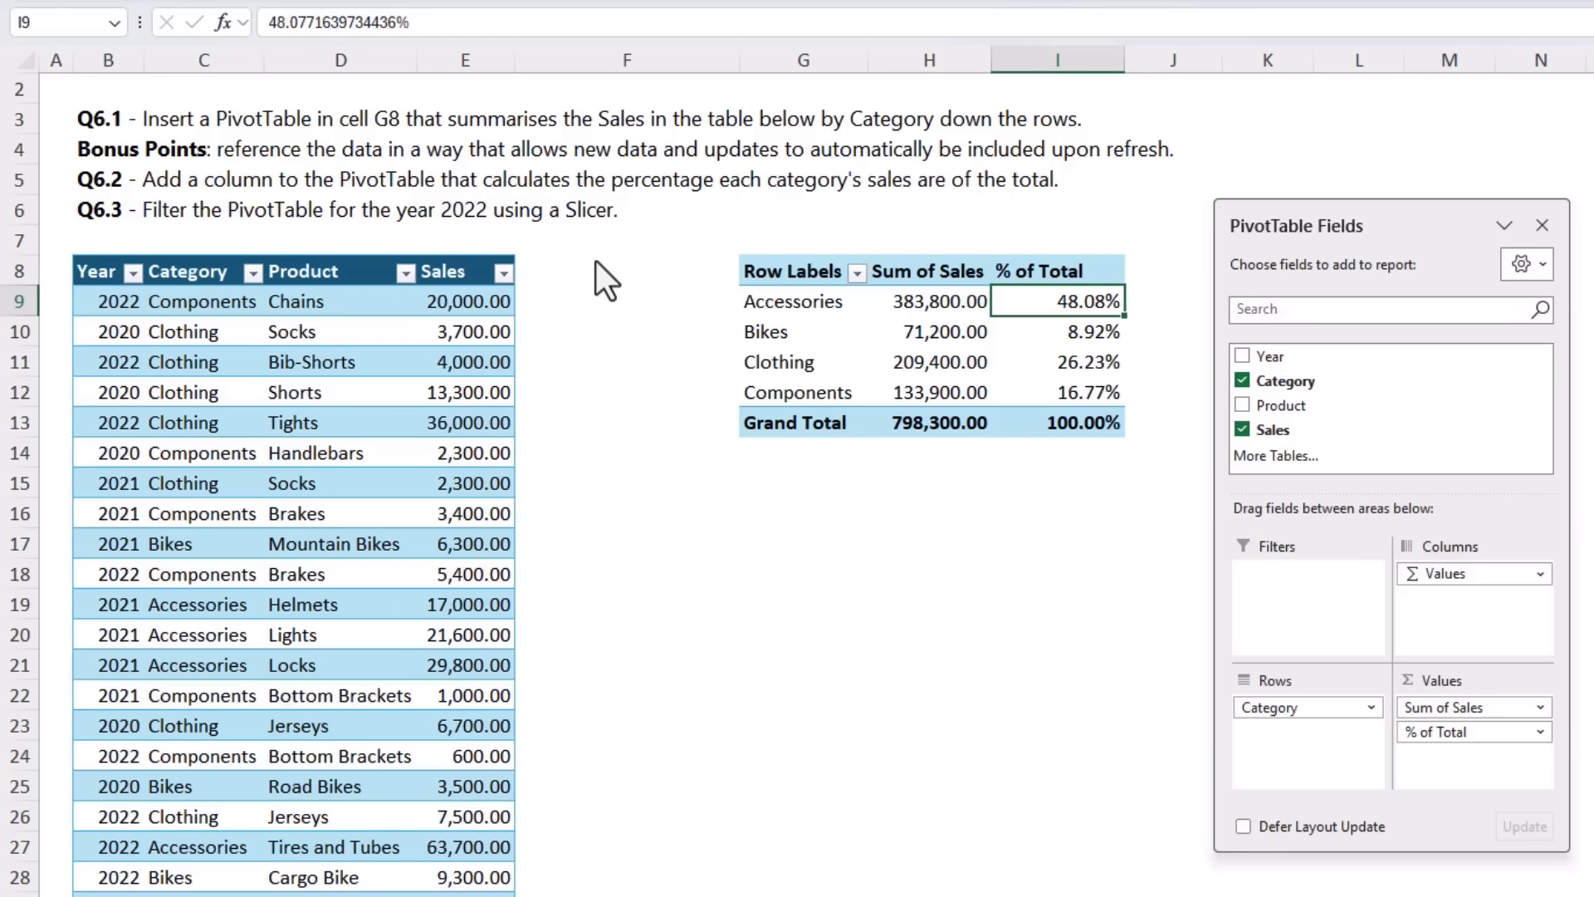
Step: Add a Year slicer, fit it between the table and the PivotTable, and filter the PivotTable to 2022
right_click(1318, 361)
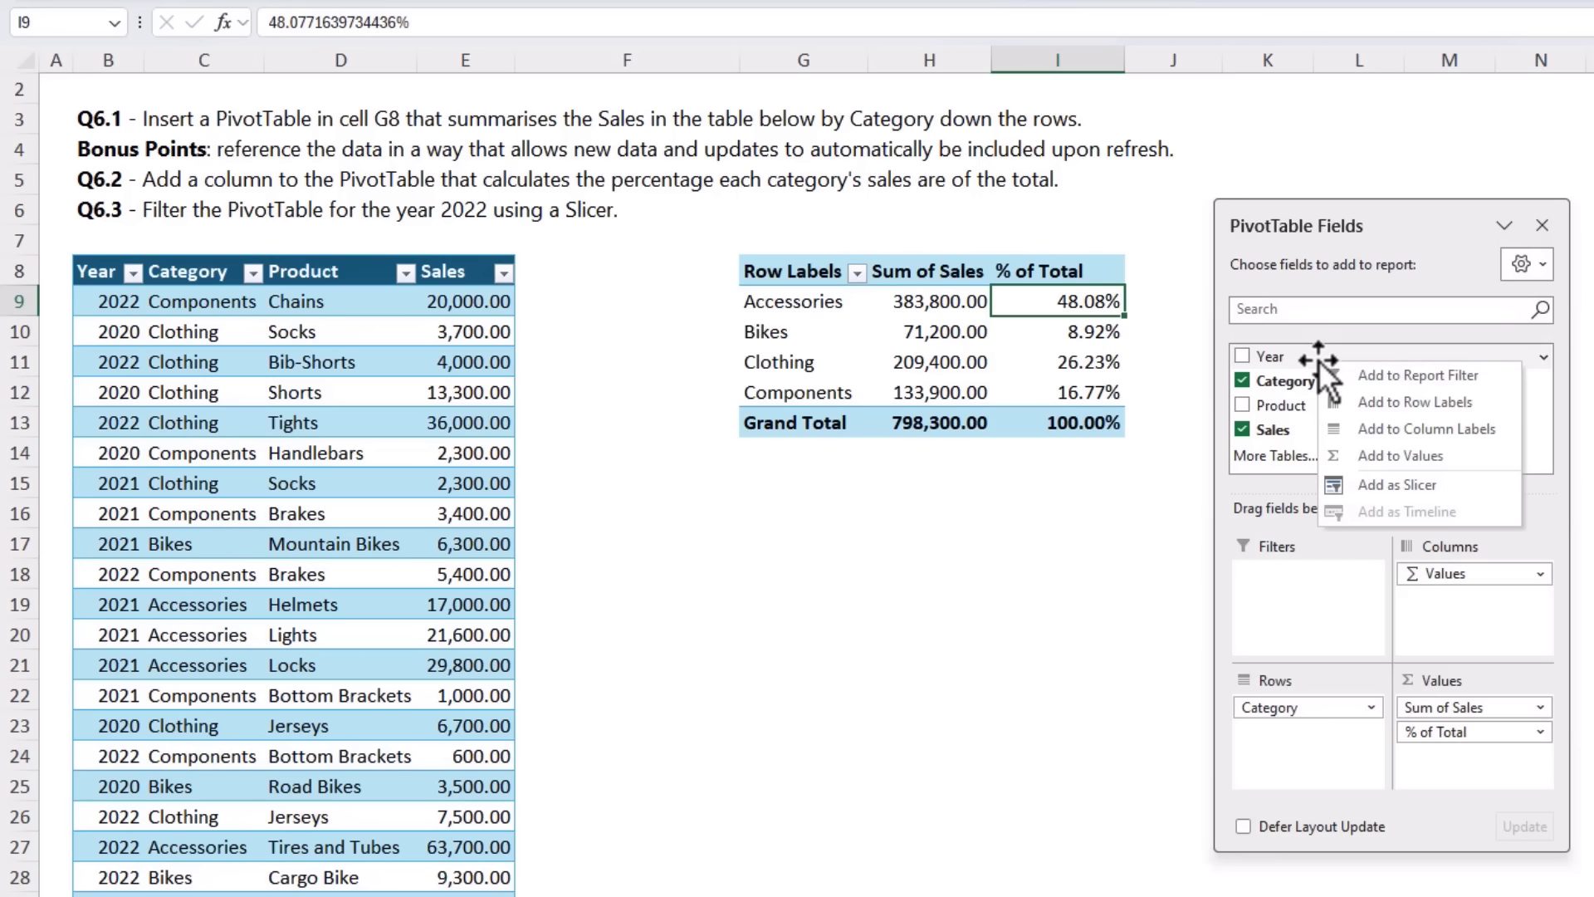
left_click(1452, 487)
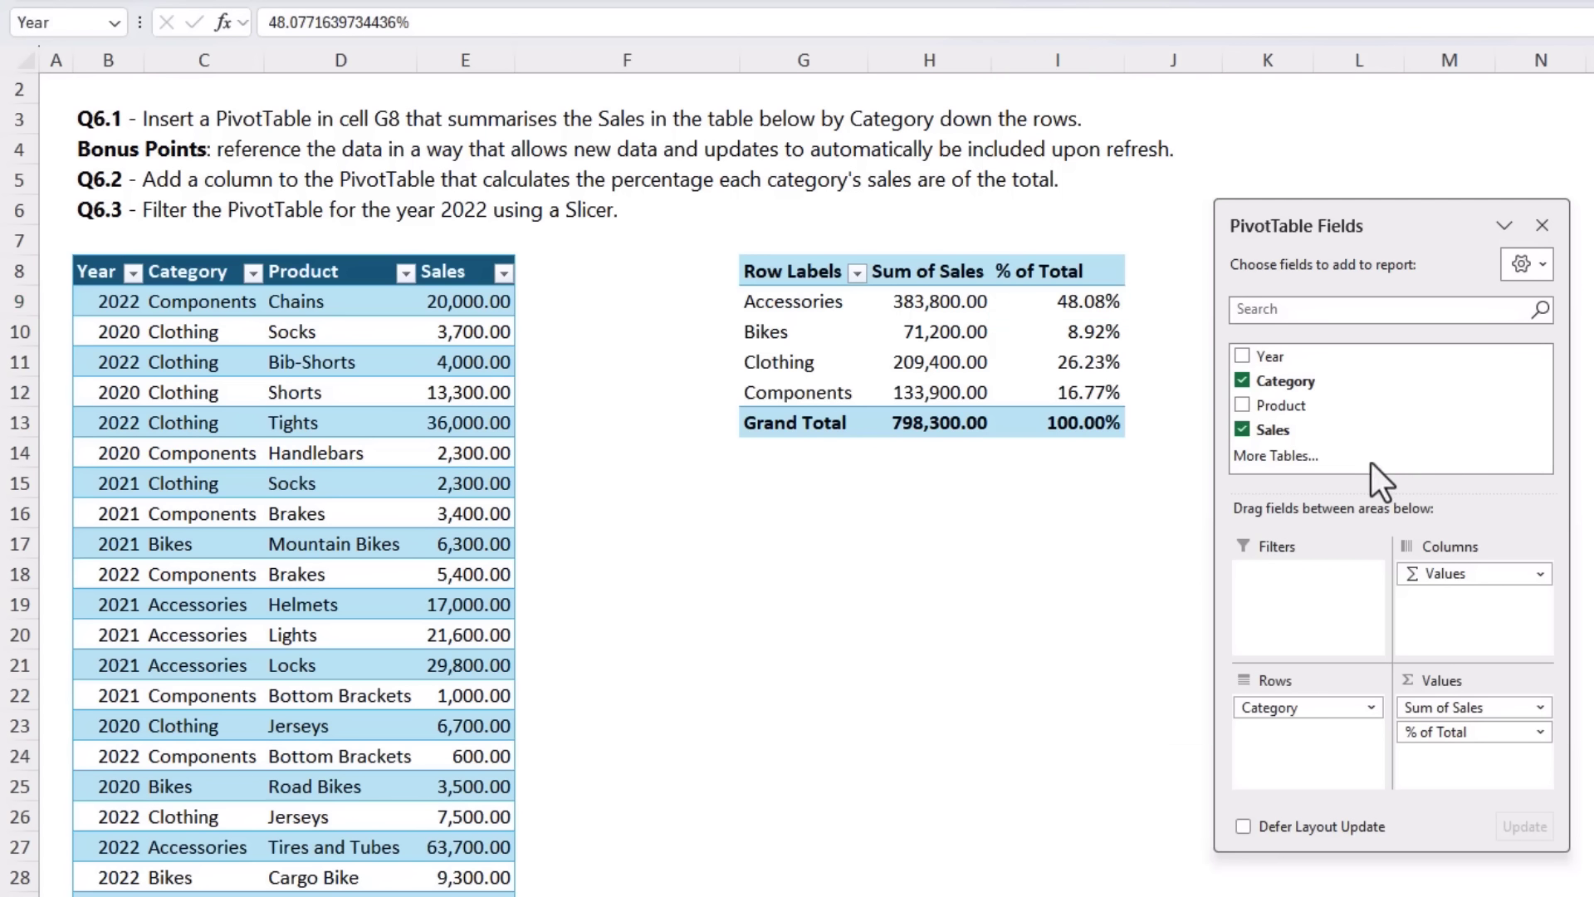
left_click_drag(631, 283, 618, 263)
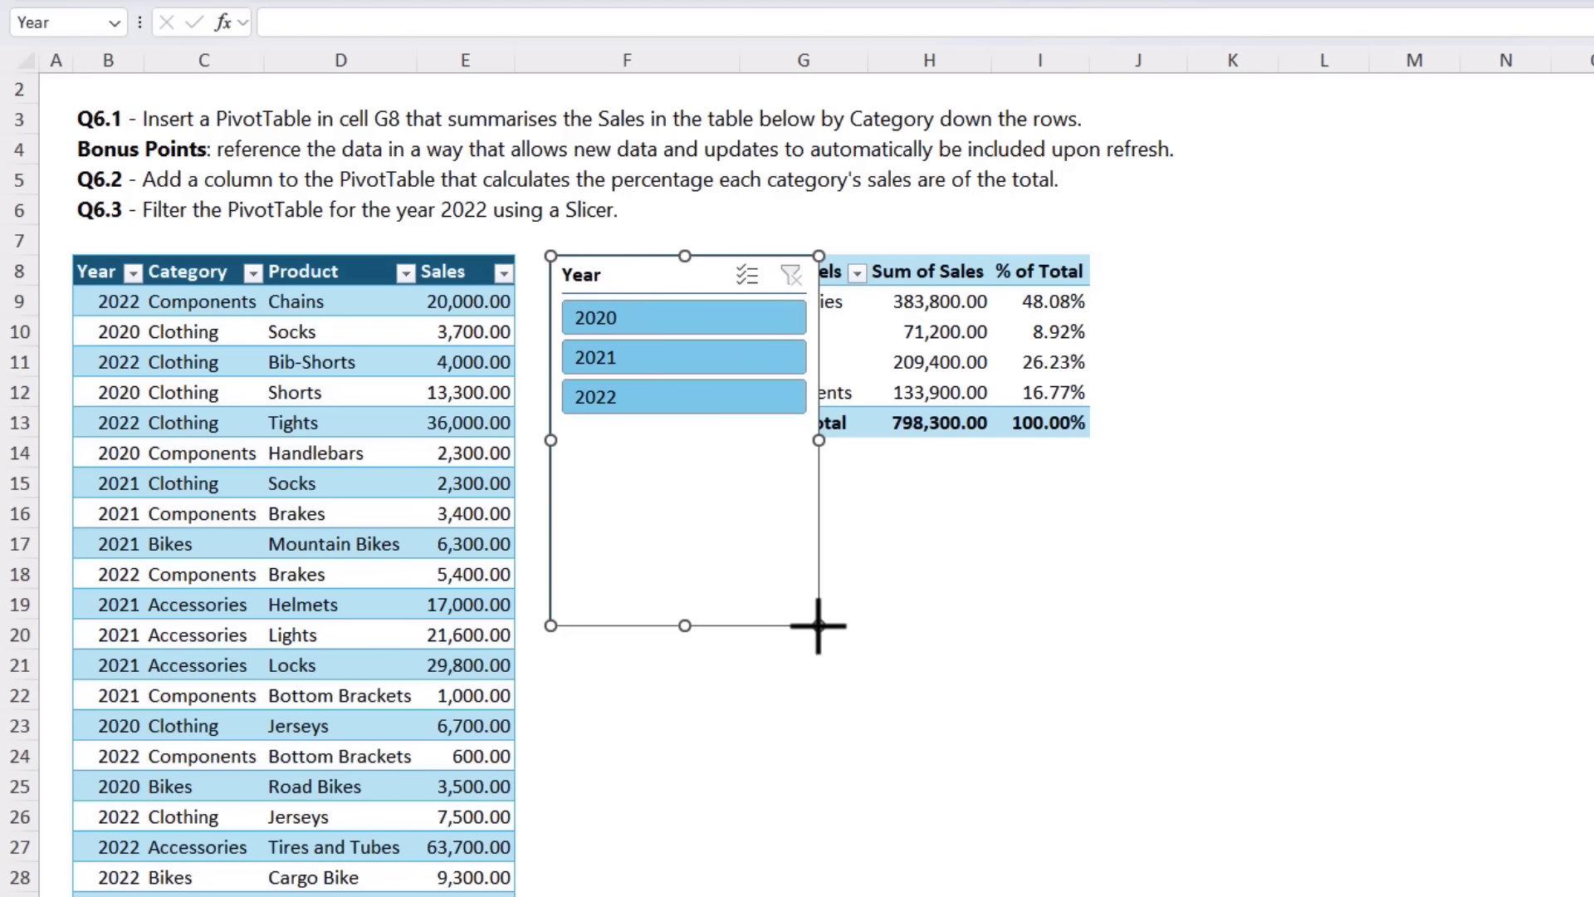
left_click_drag(818, 625, 700, 429)
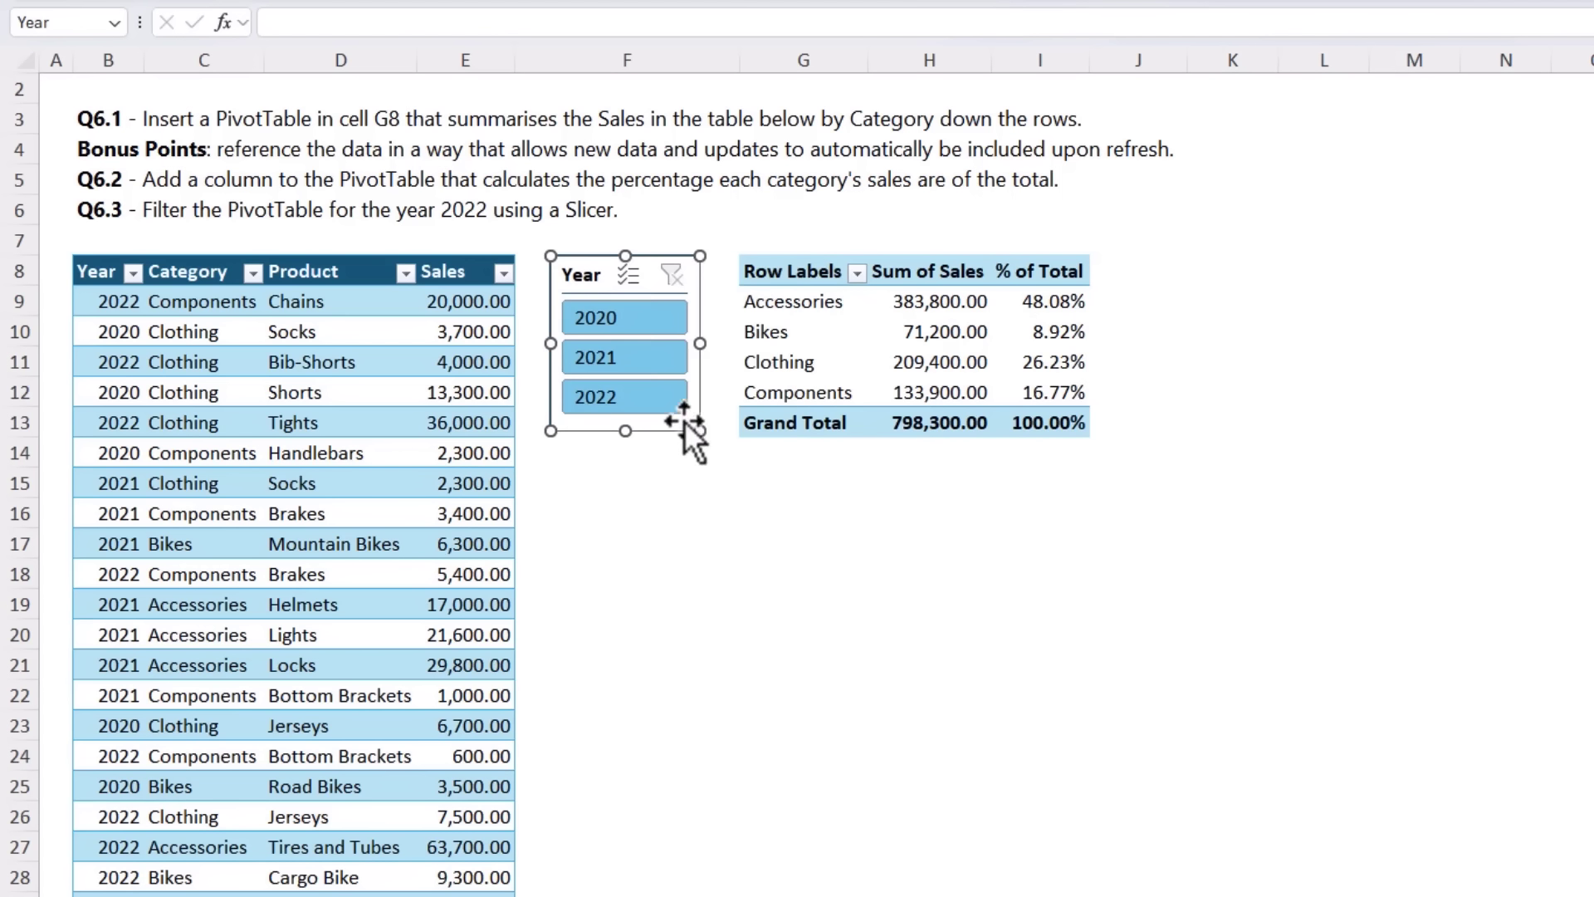
left_click(641, 396)
left_click(660, 500)
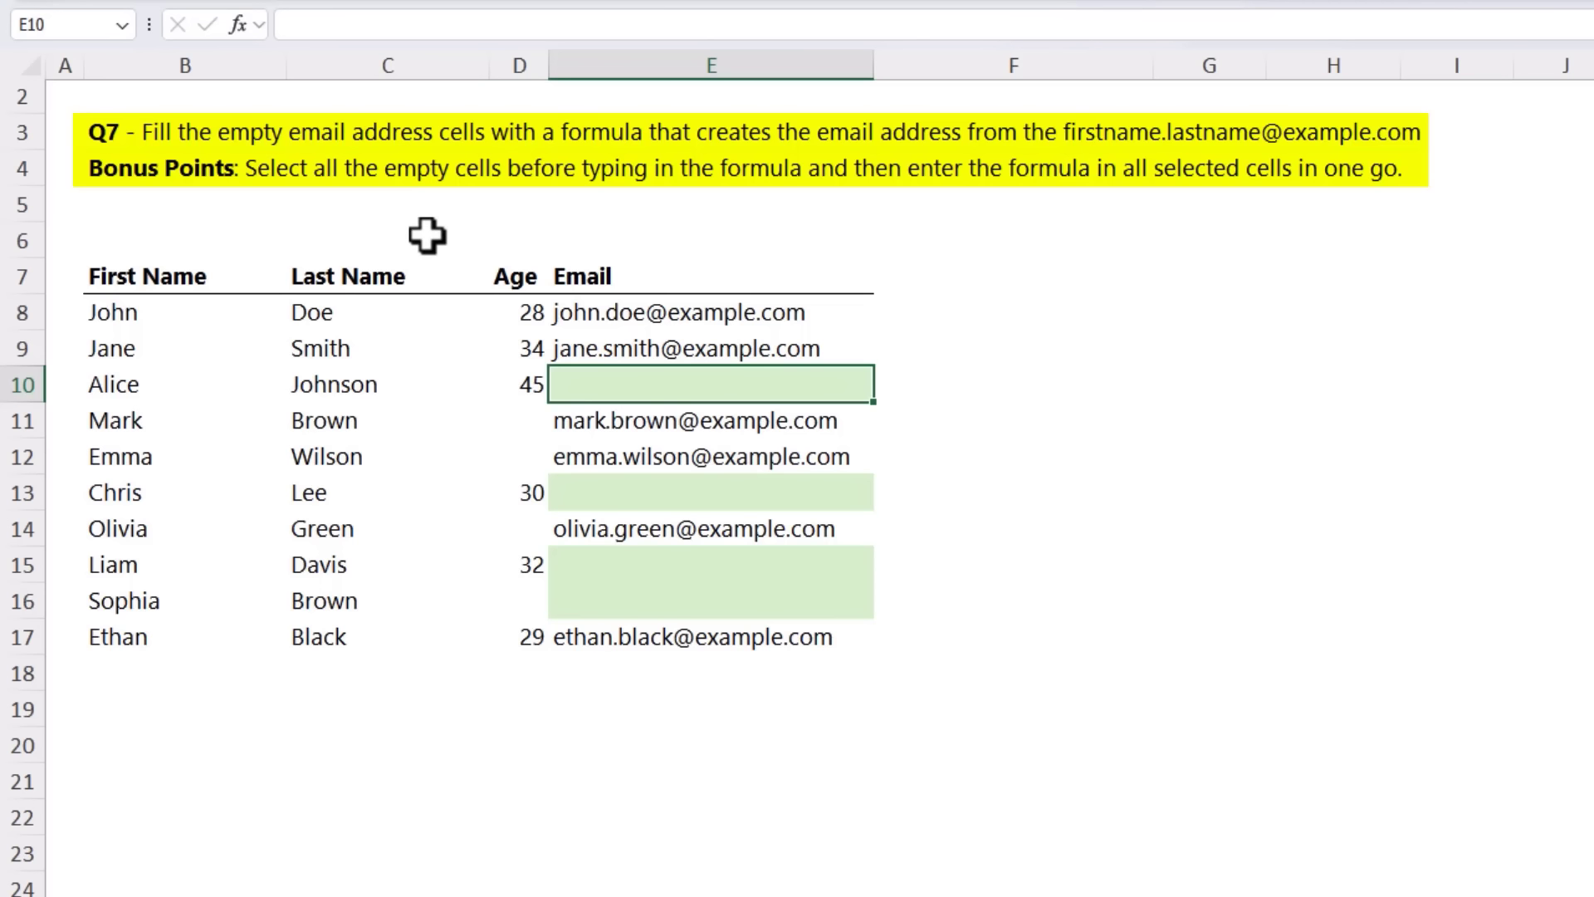
Step: Select only the blank email cells within E8:E17 on the Q7 sheet using Go To Special
left_click_drag(694, 314, 705, 634)
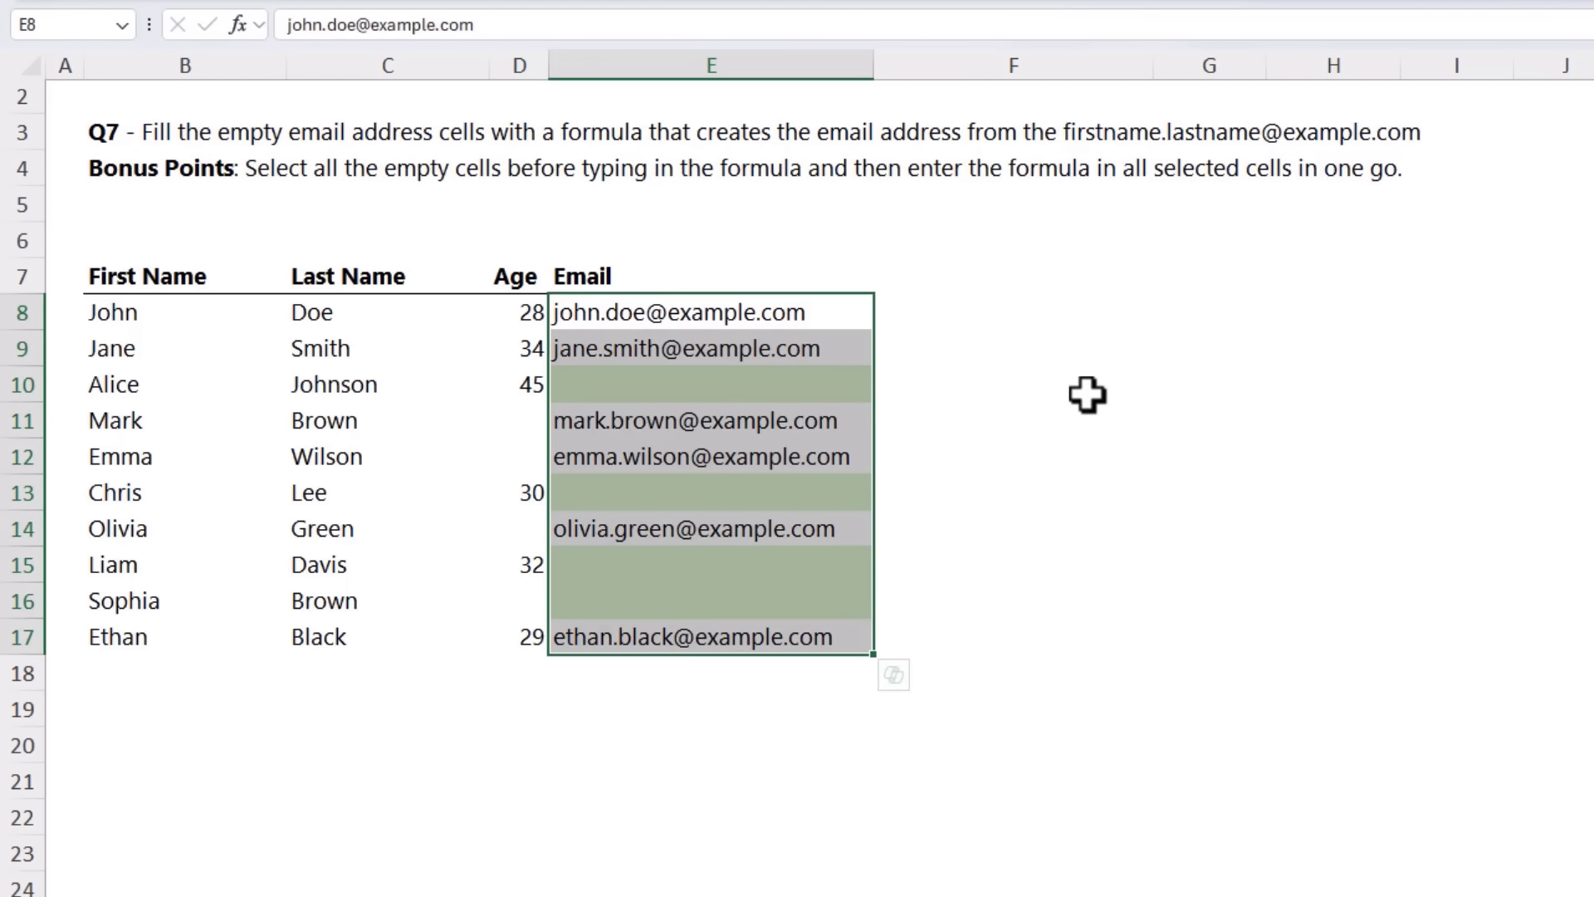
key("ctrl+g")
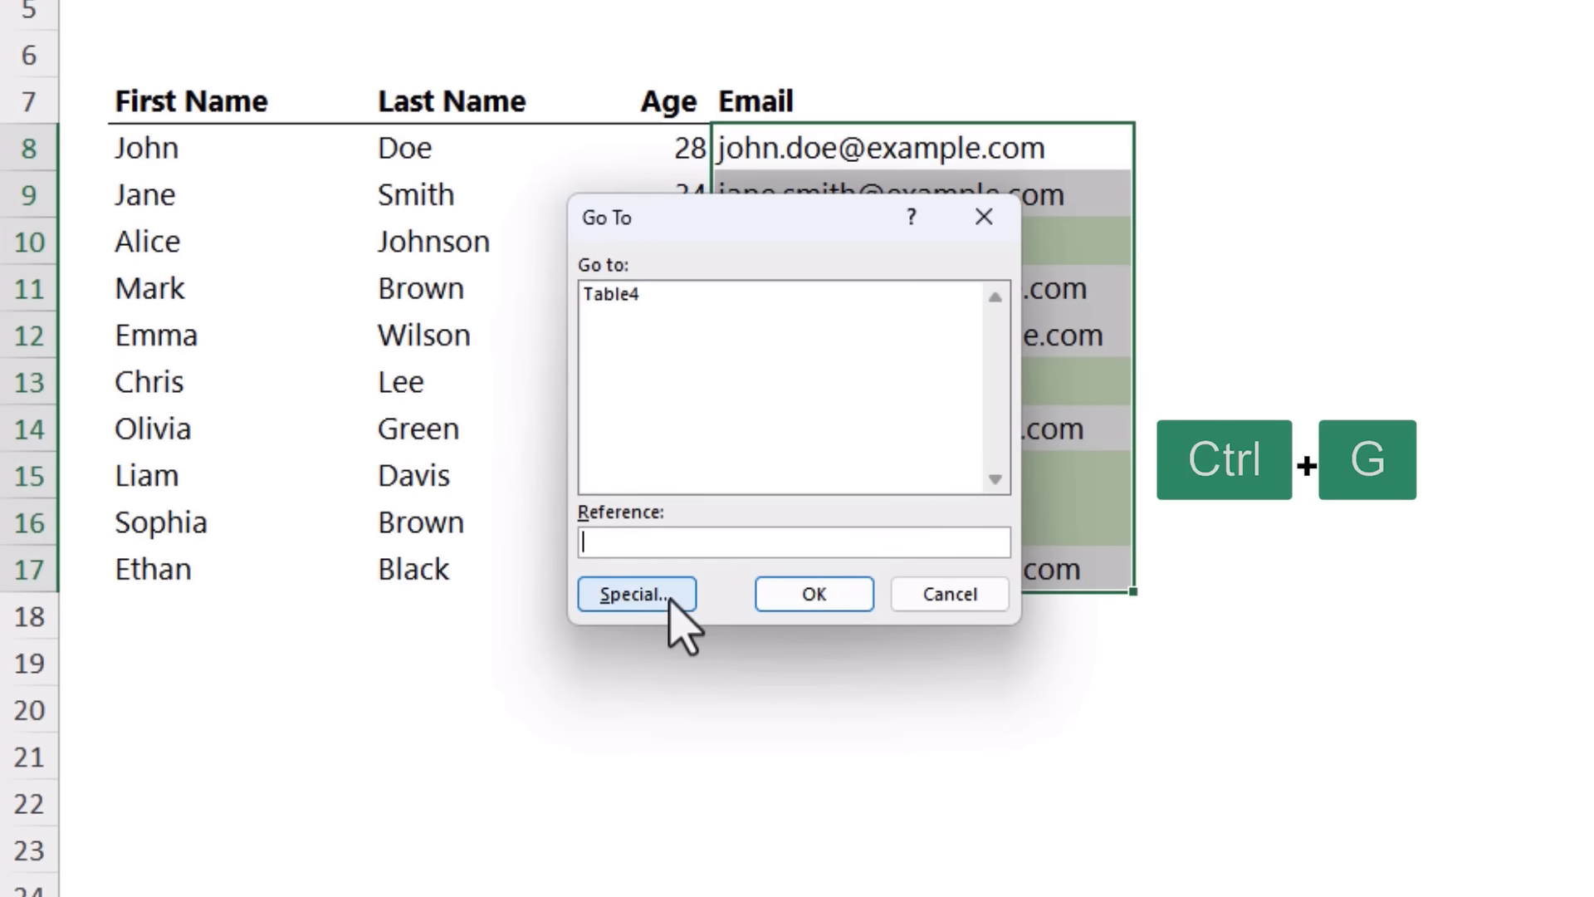
left_click(669, 596)
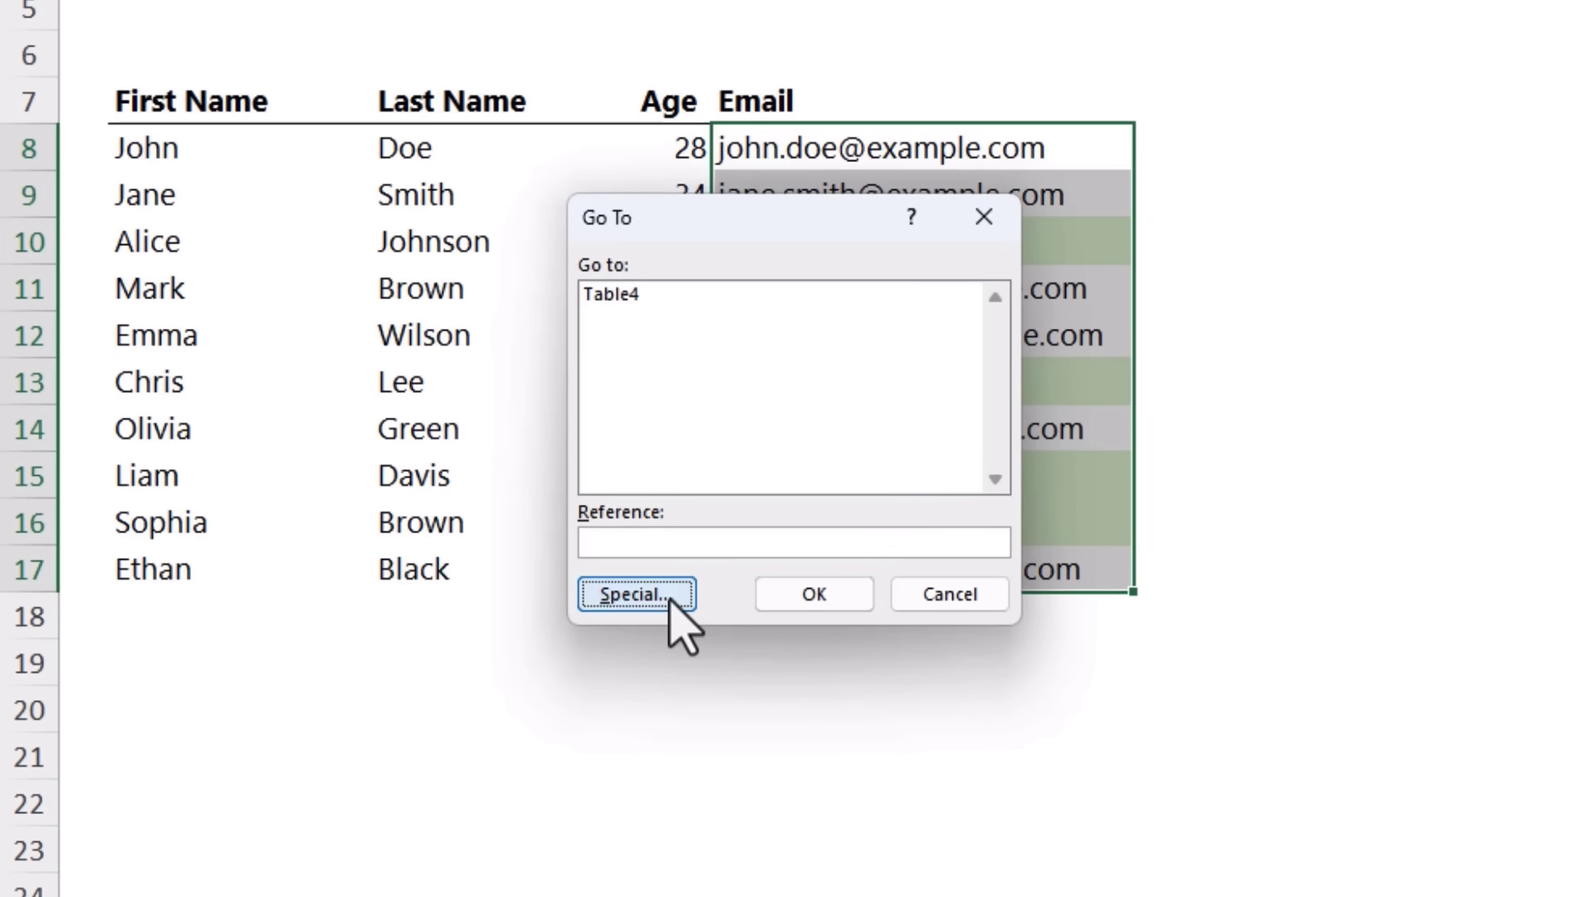
left_click(614, 465)
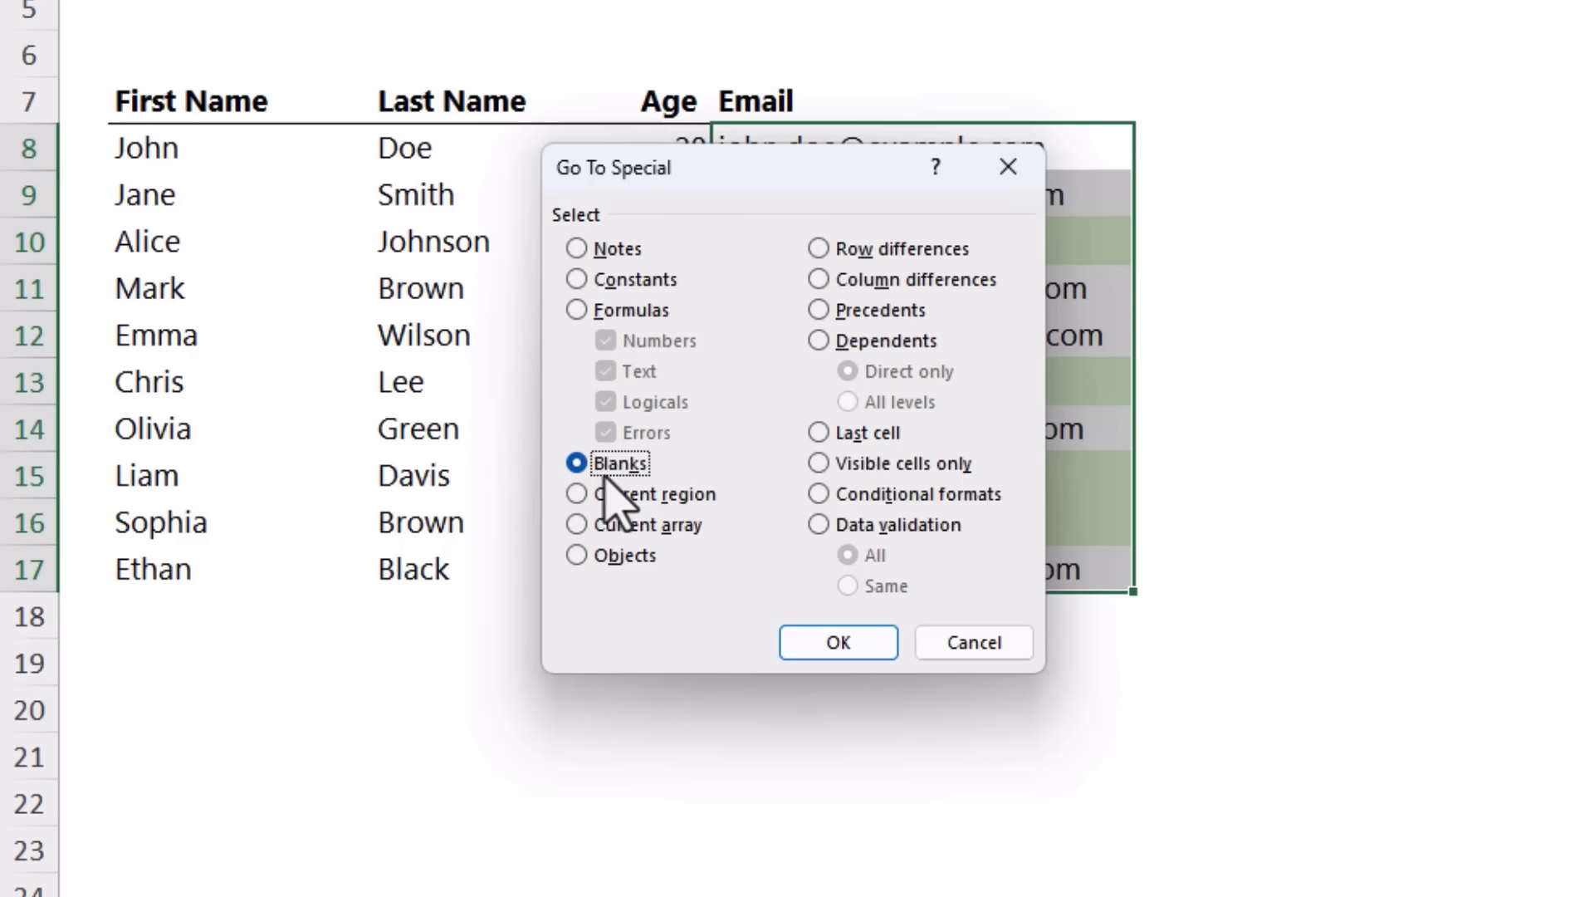
left_click(837, 642)
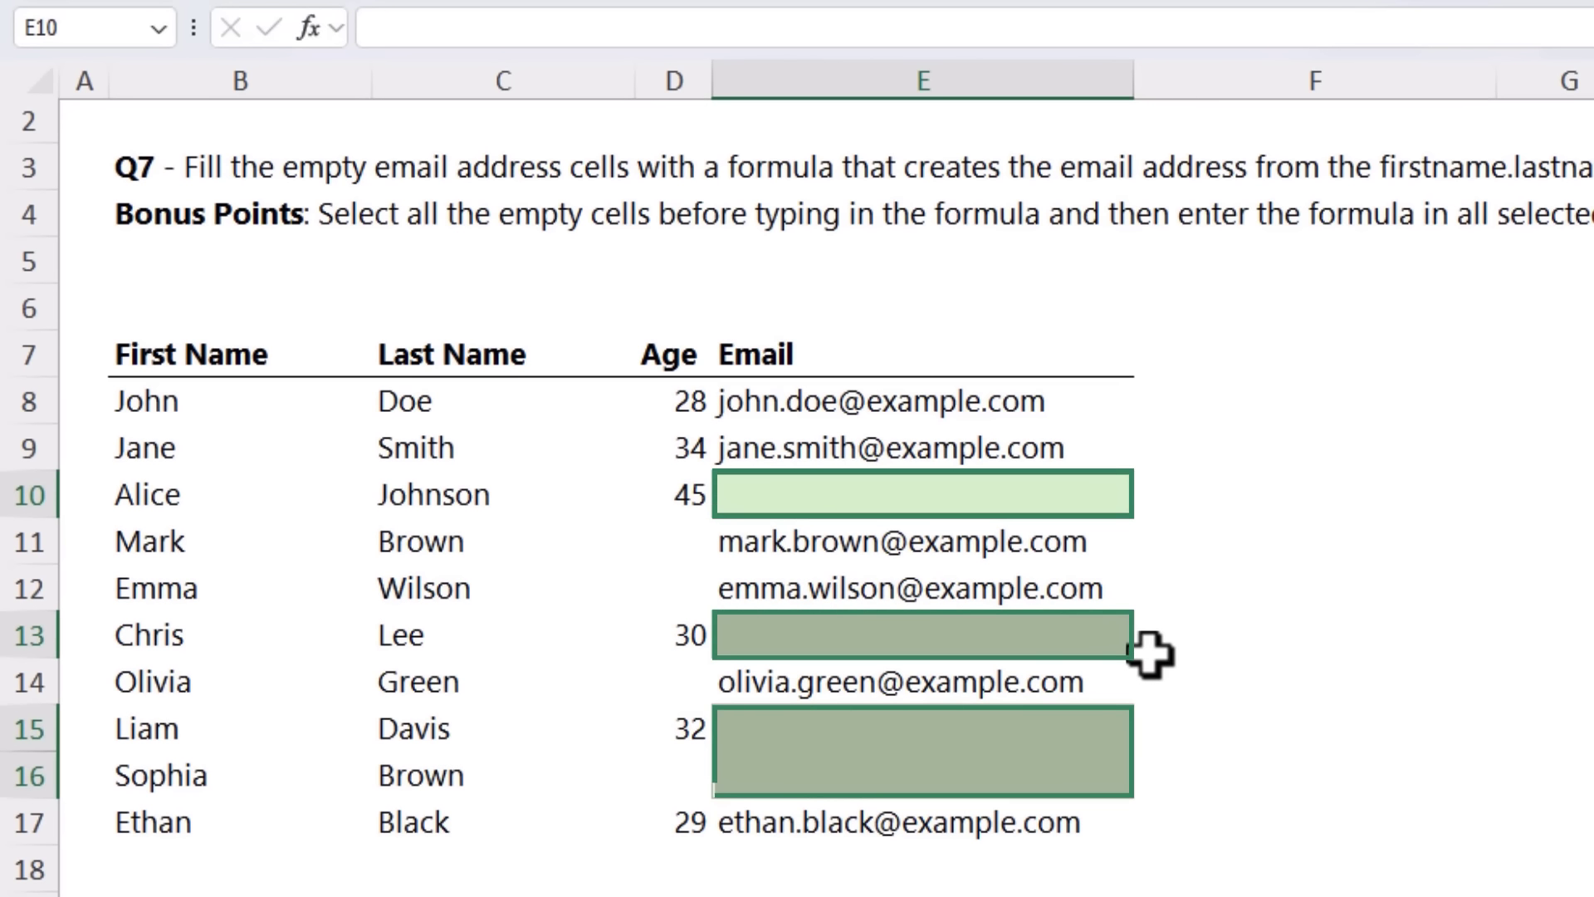
type("=")
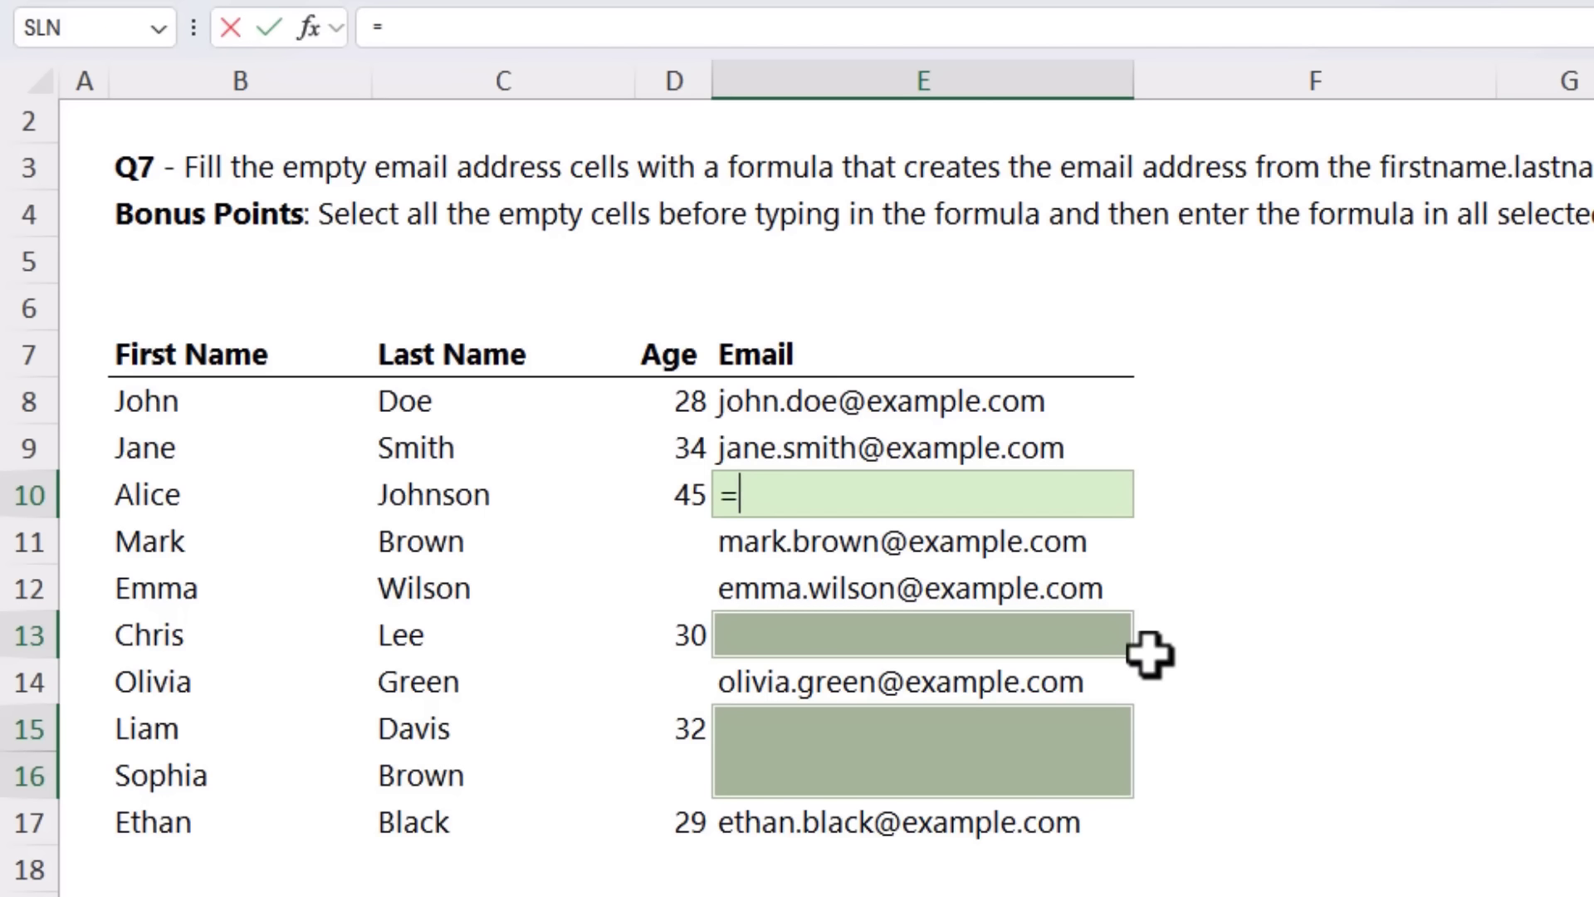
type("low")
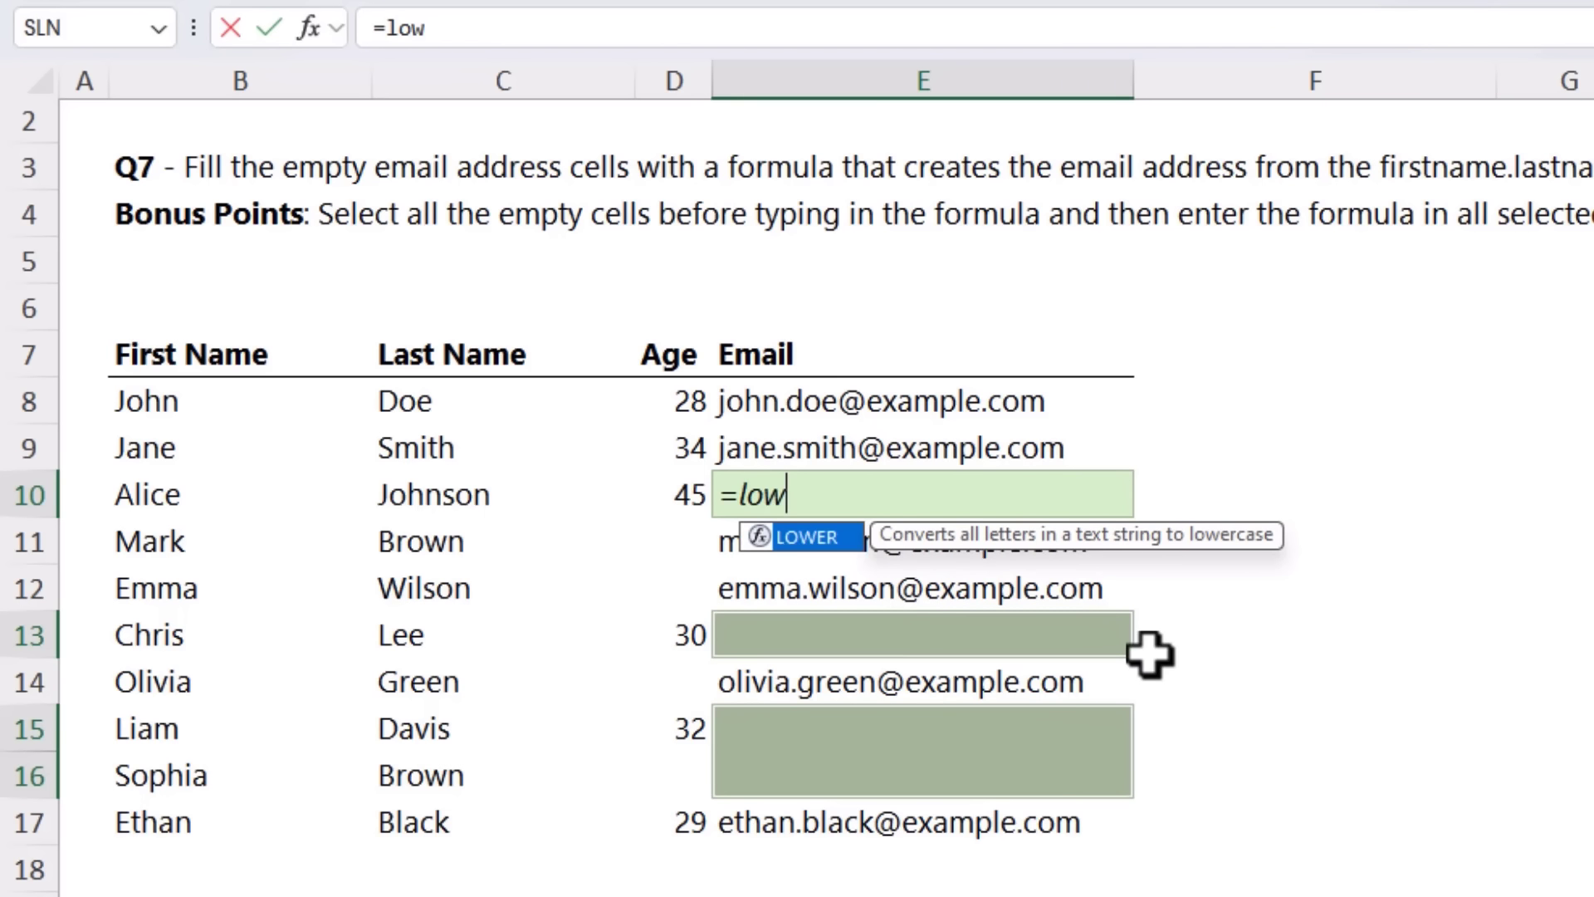
key("Tab")
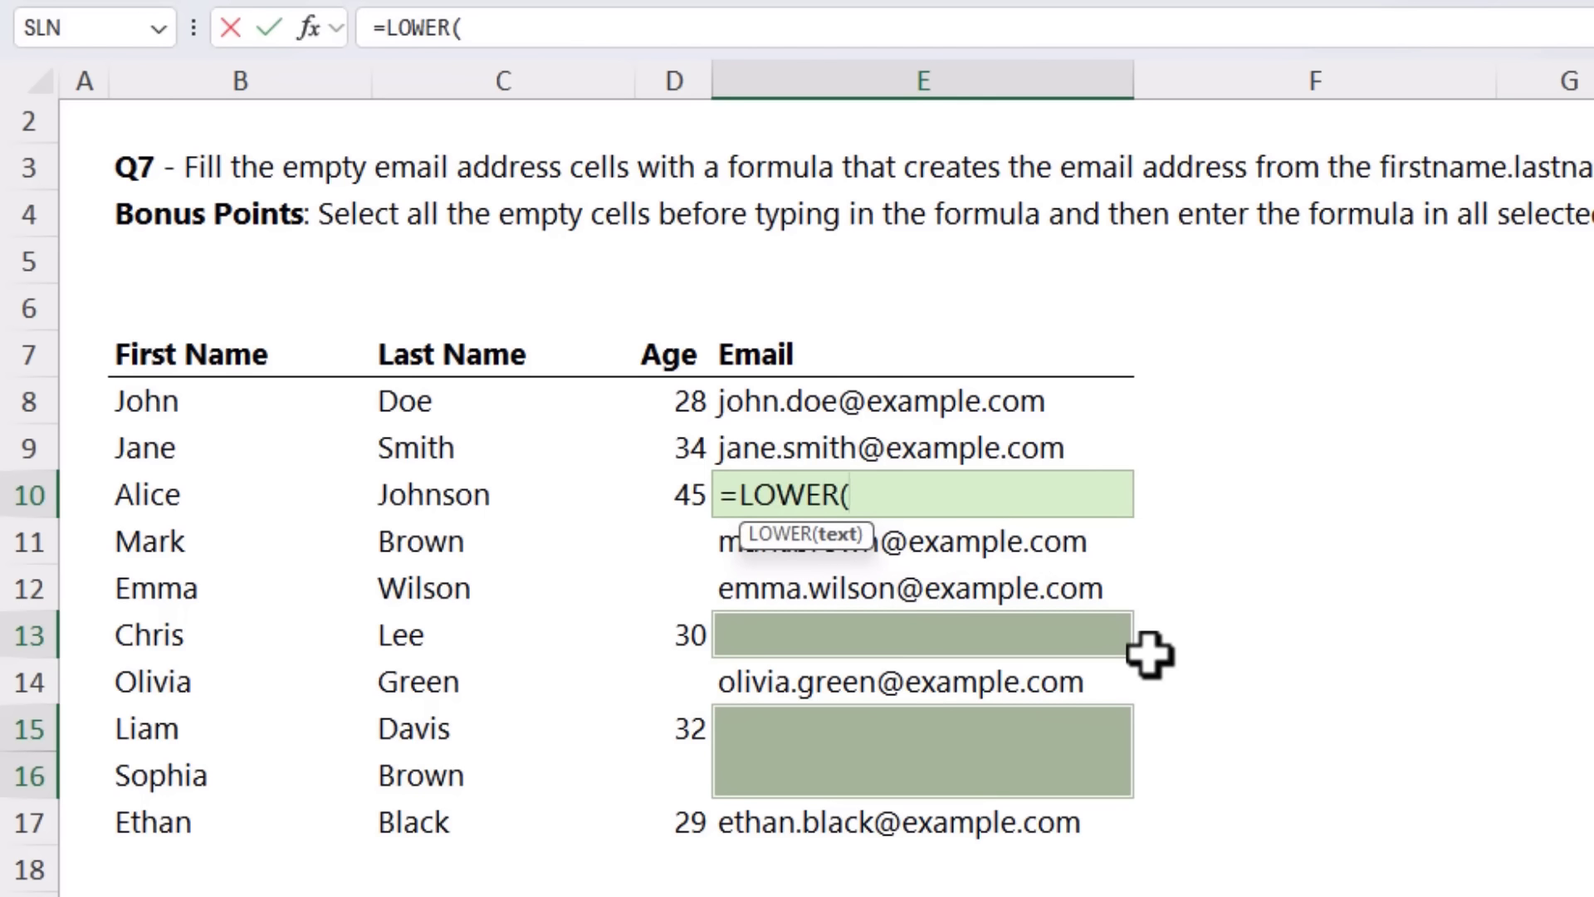
left_click(135, 504)
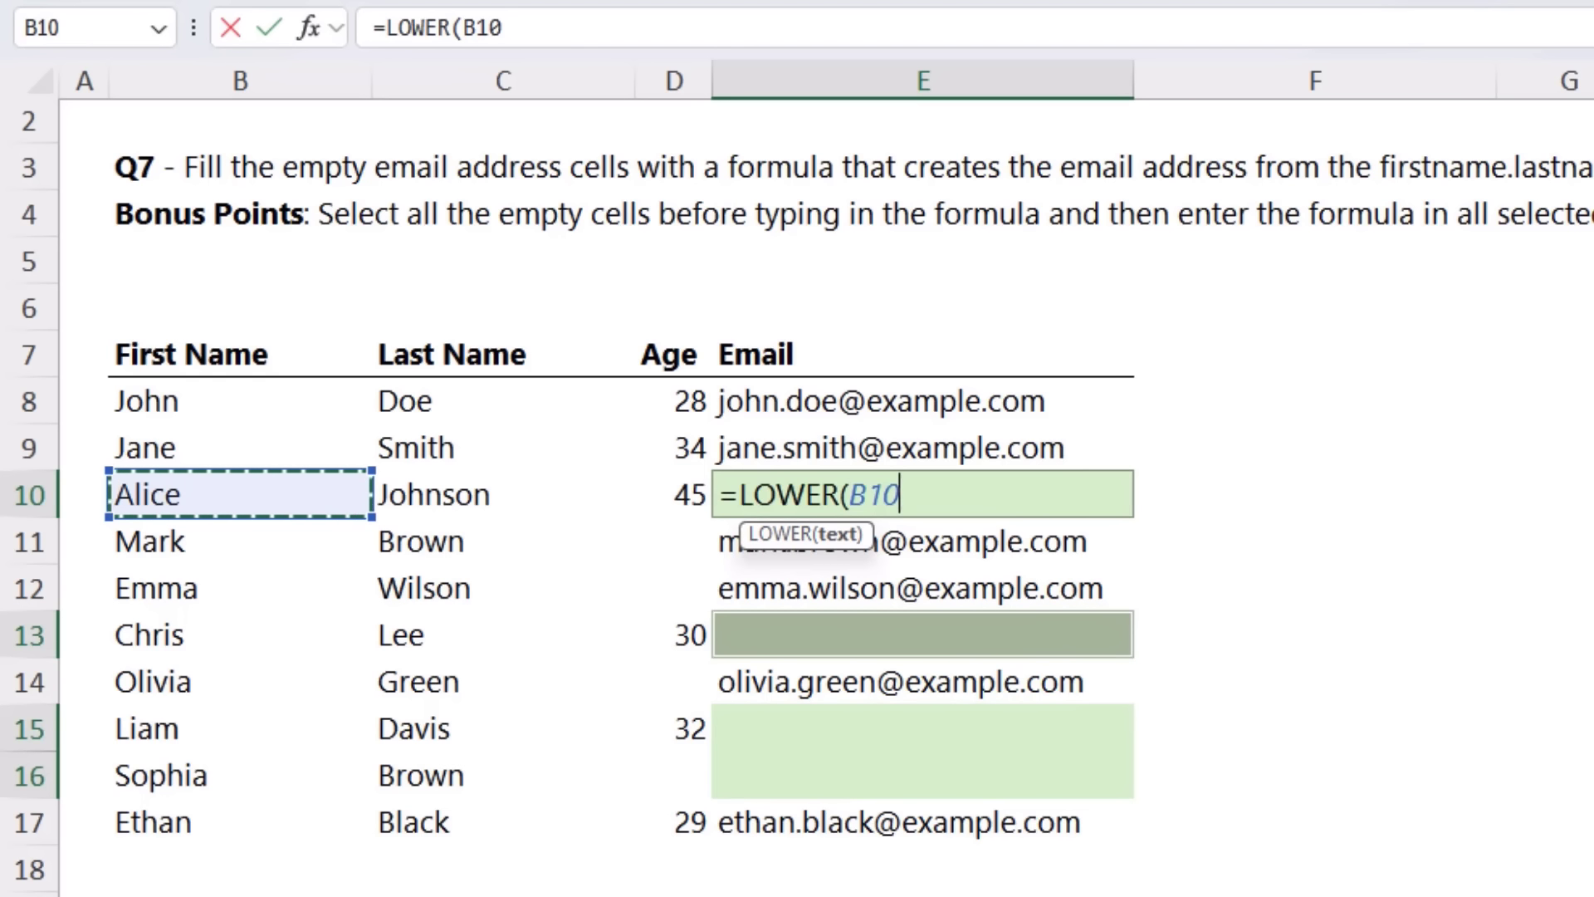
type("&\".\"&")
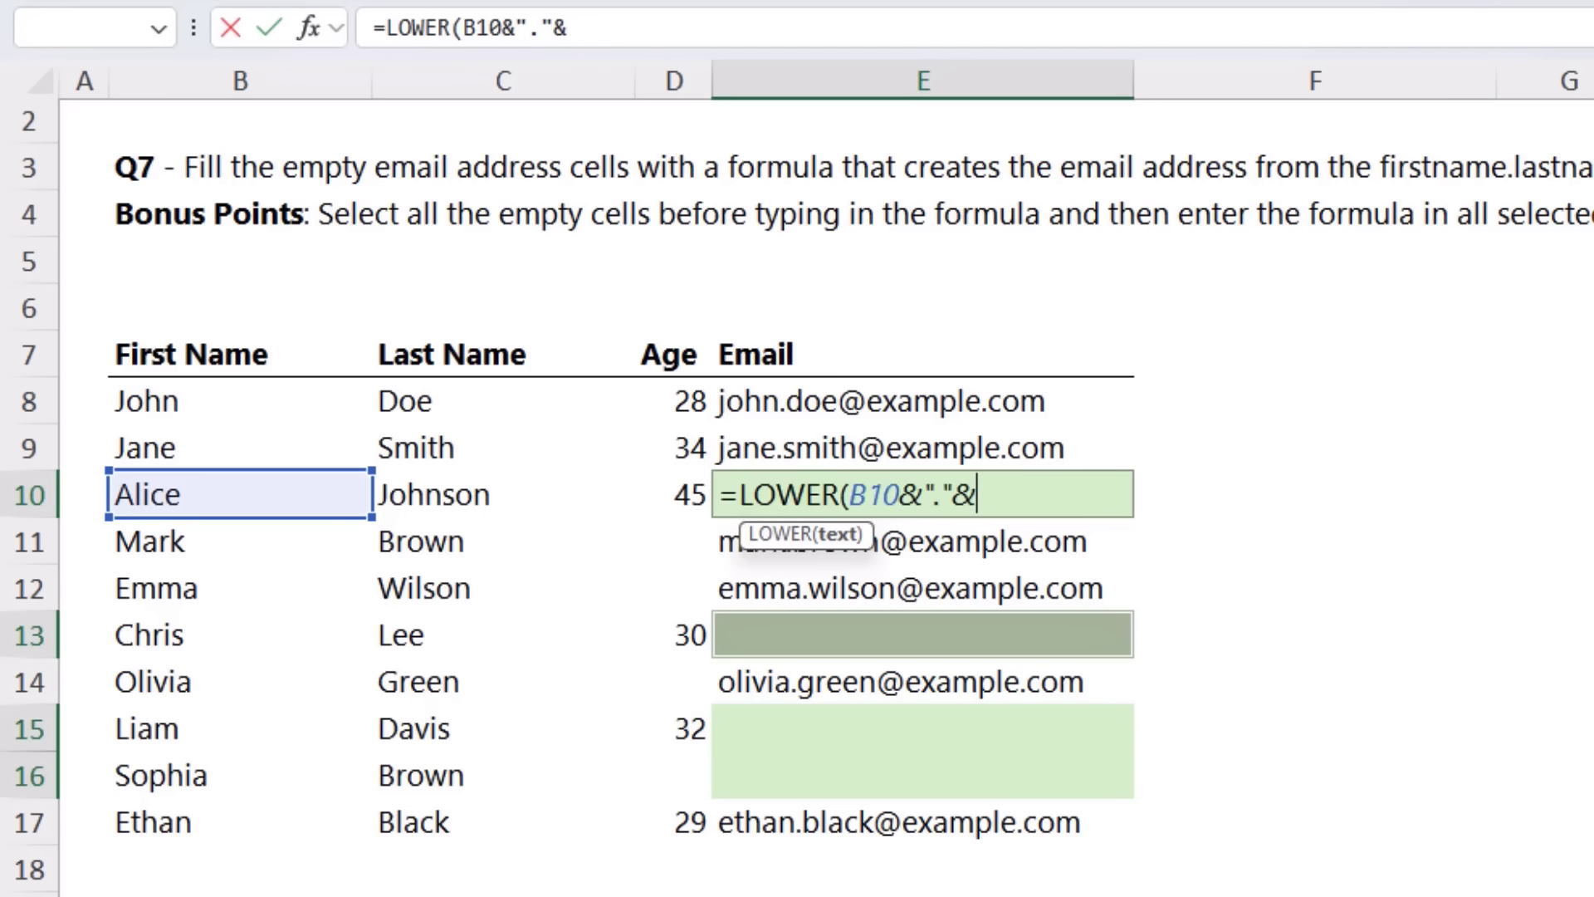
left_click(445, 506)
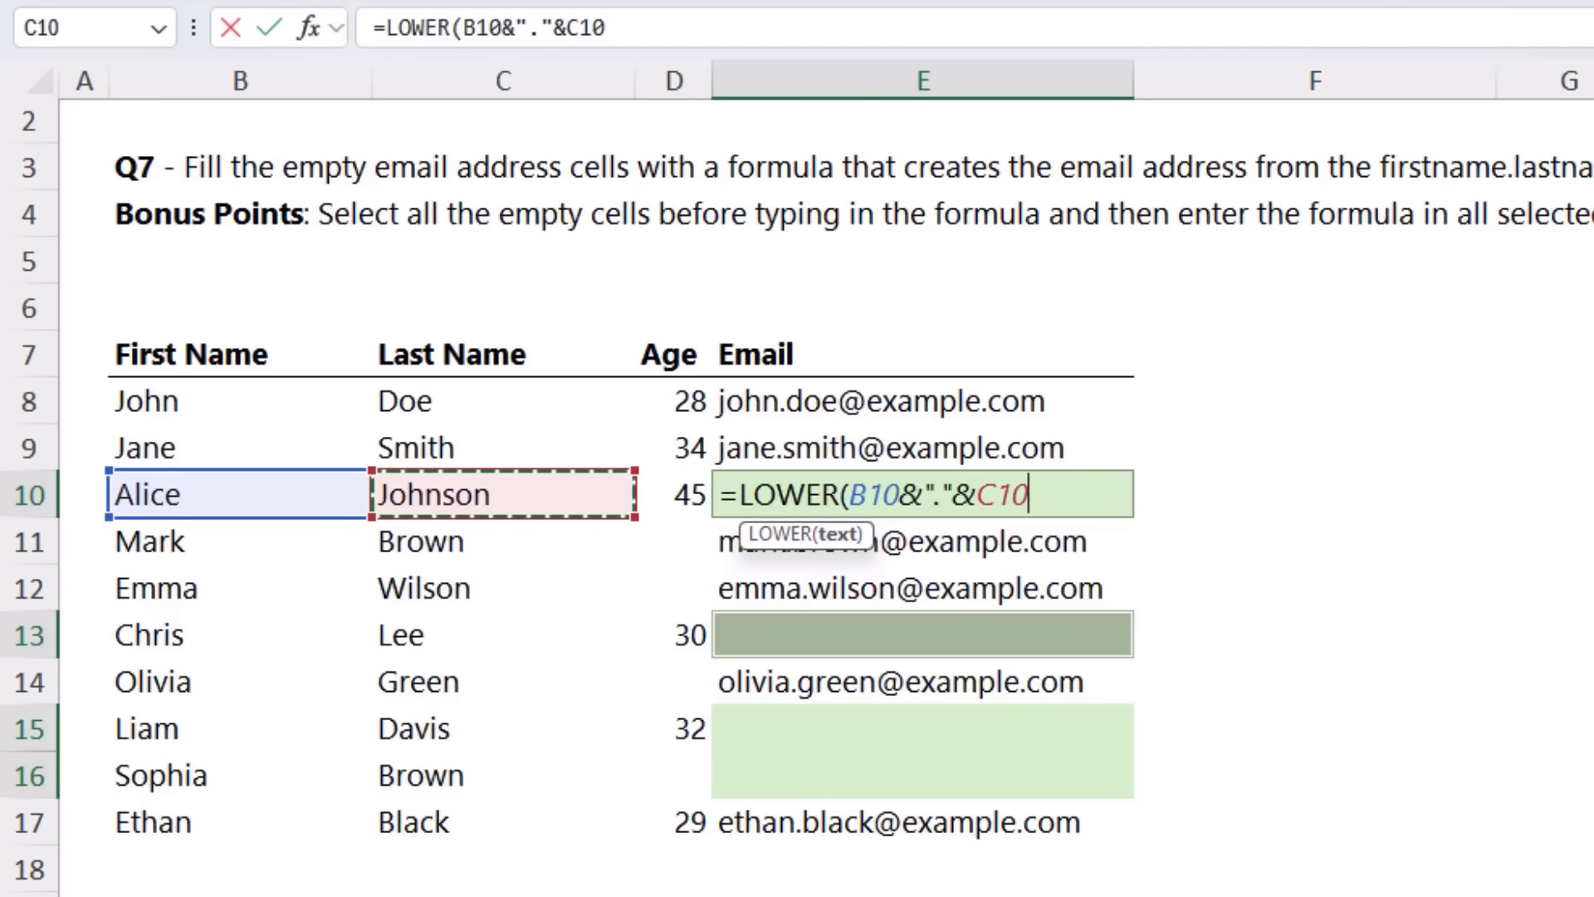
type("&\"")
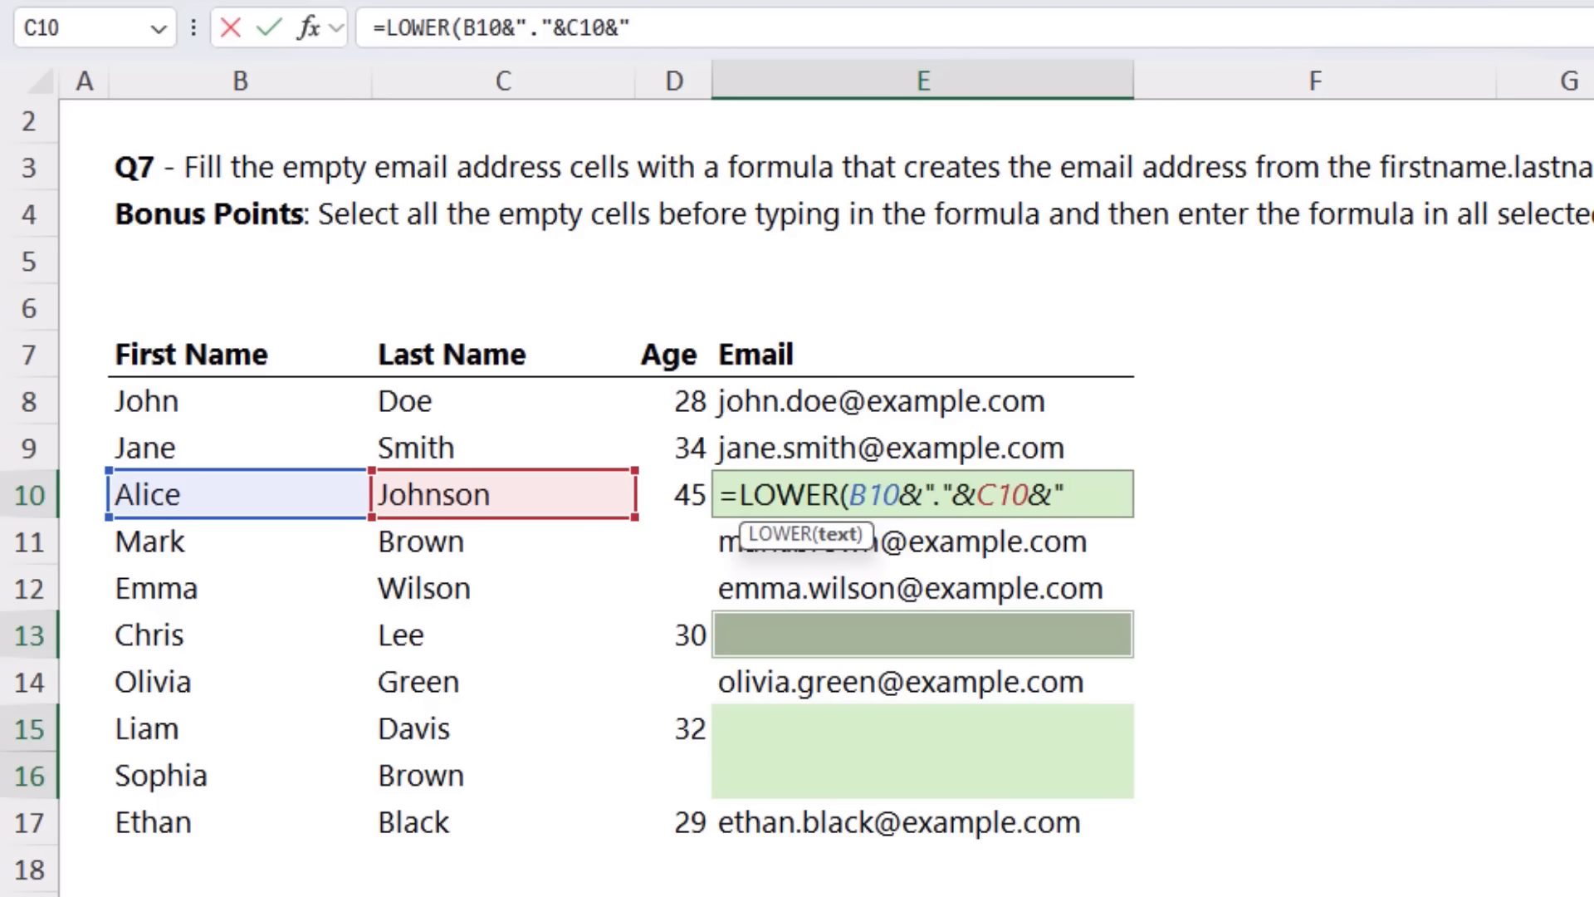
type("@example.com")
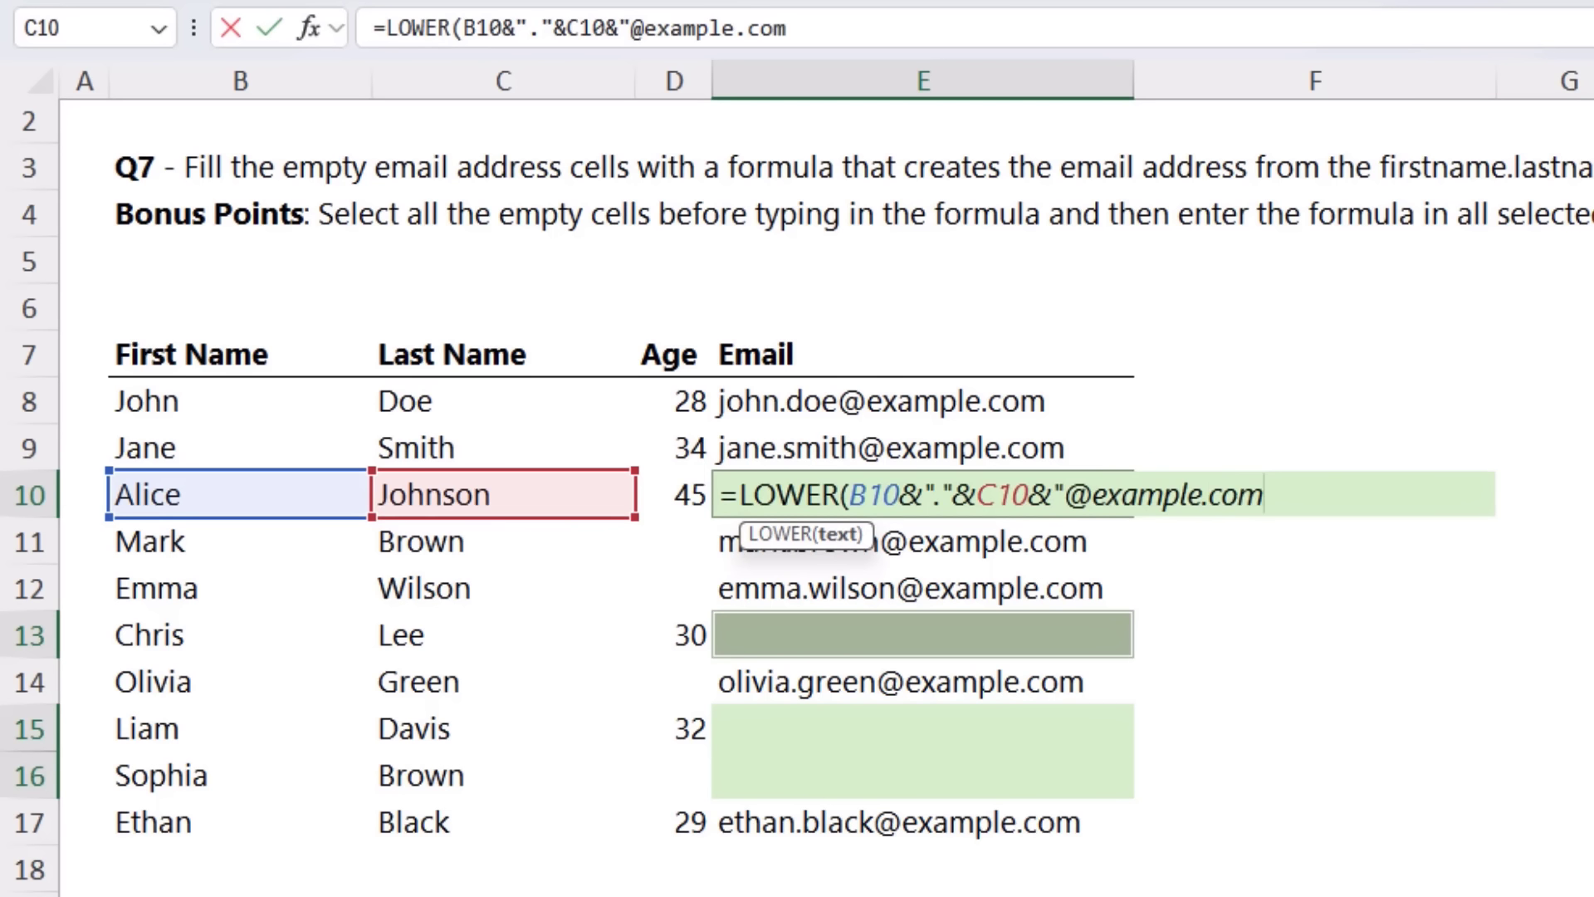
type("\")")
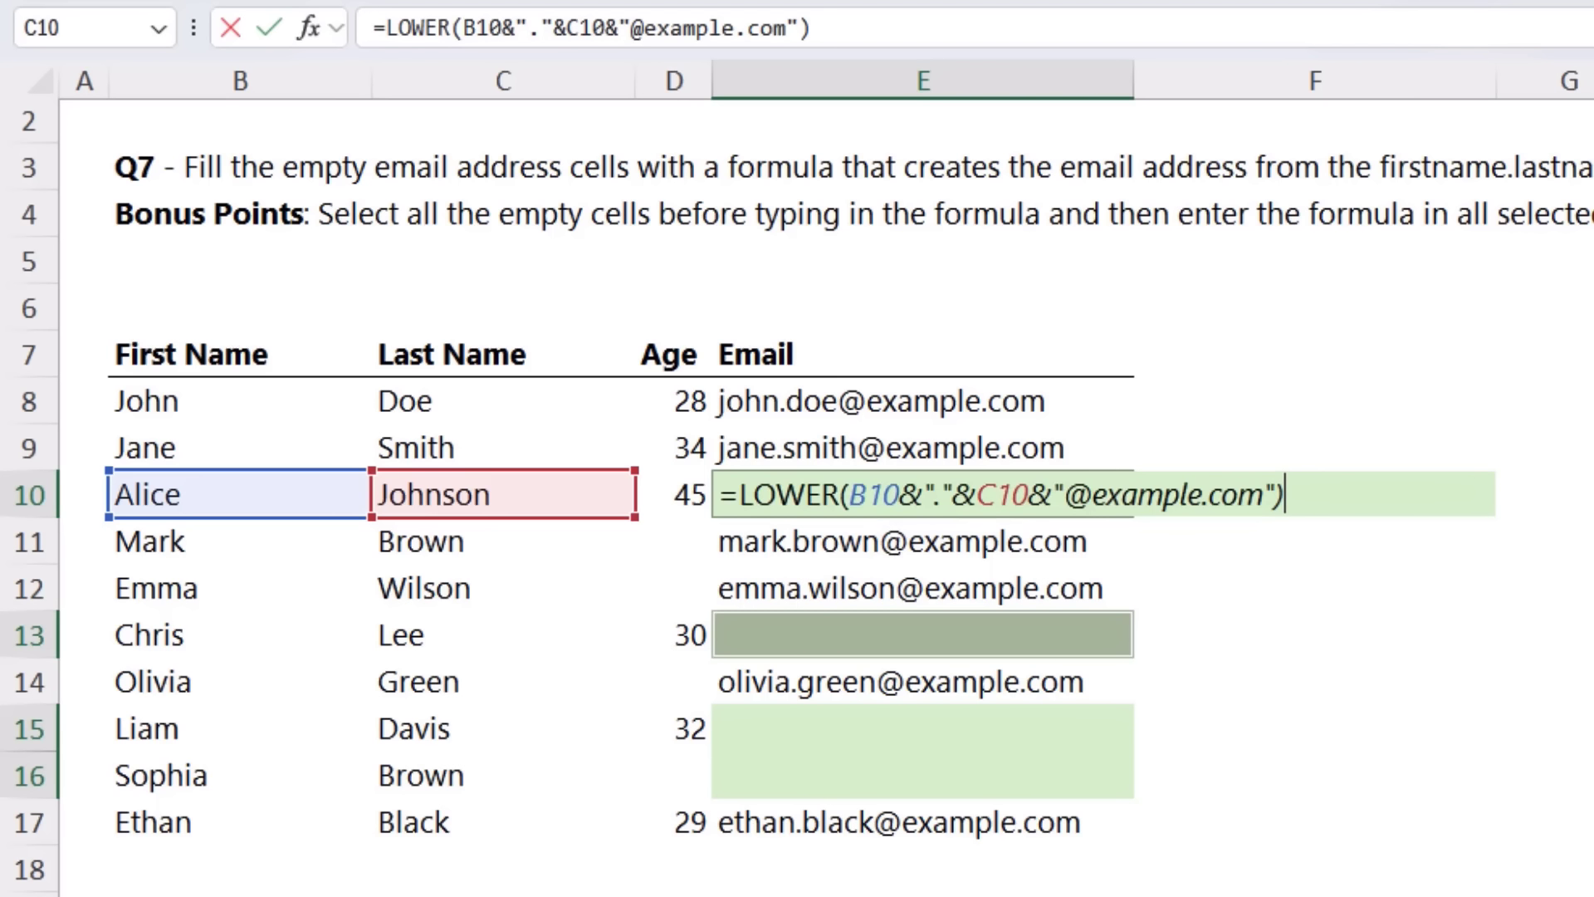
key("ctrl+Return")
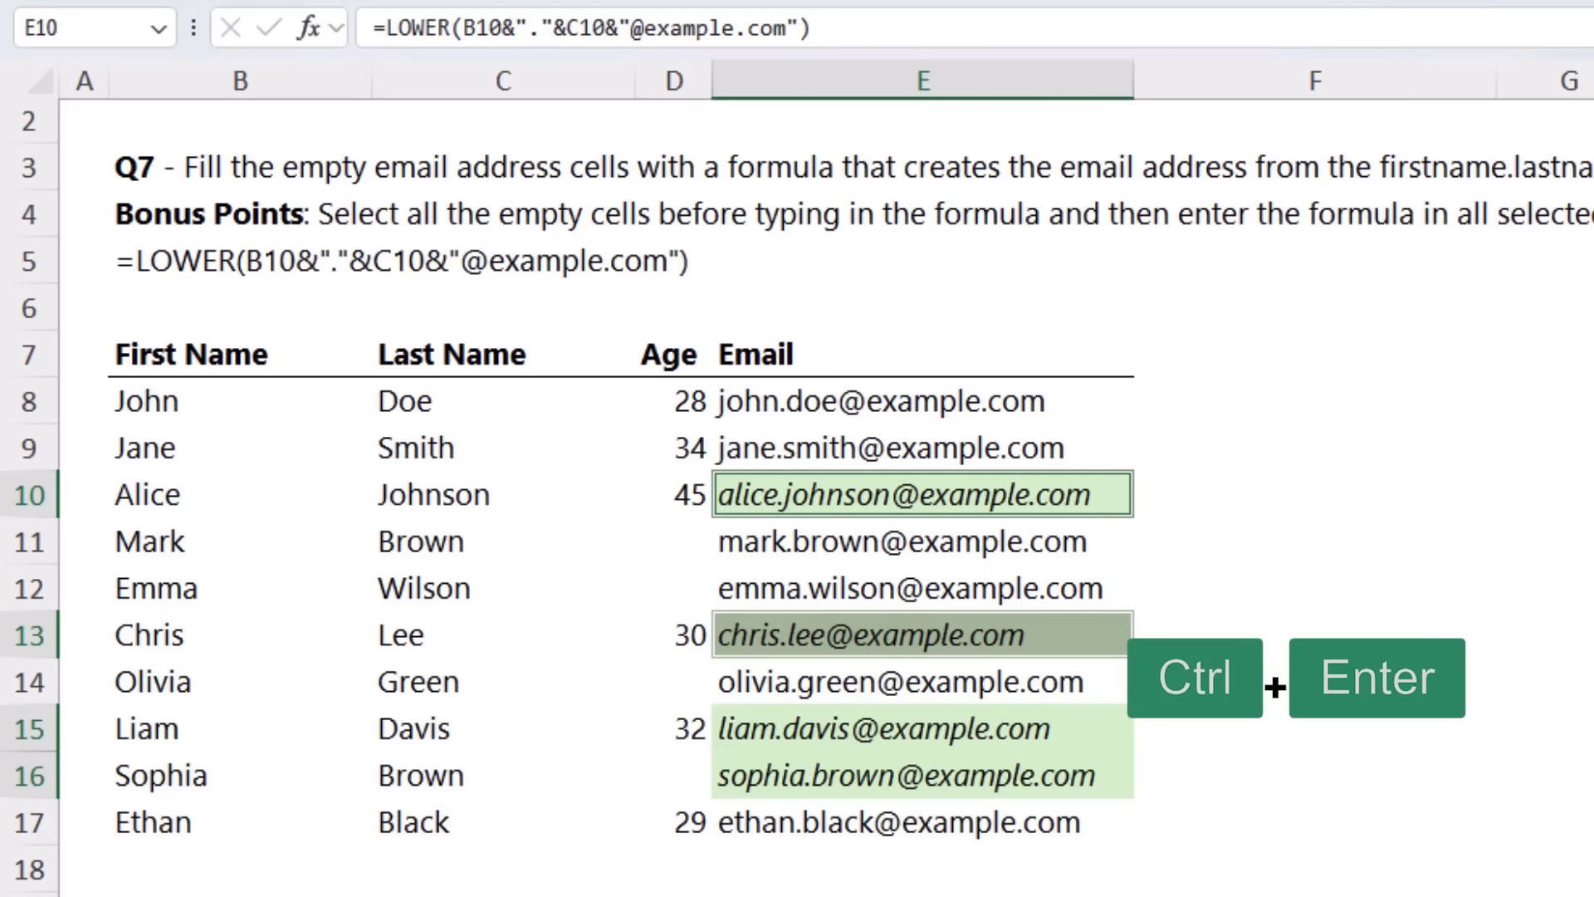
key("Return")
key("Return")
key("Return")
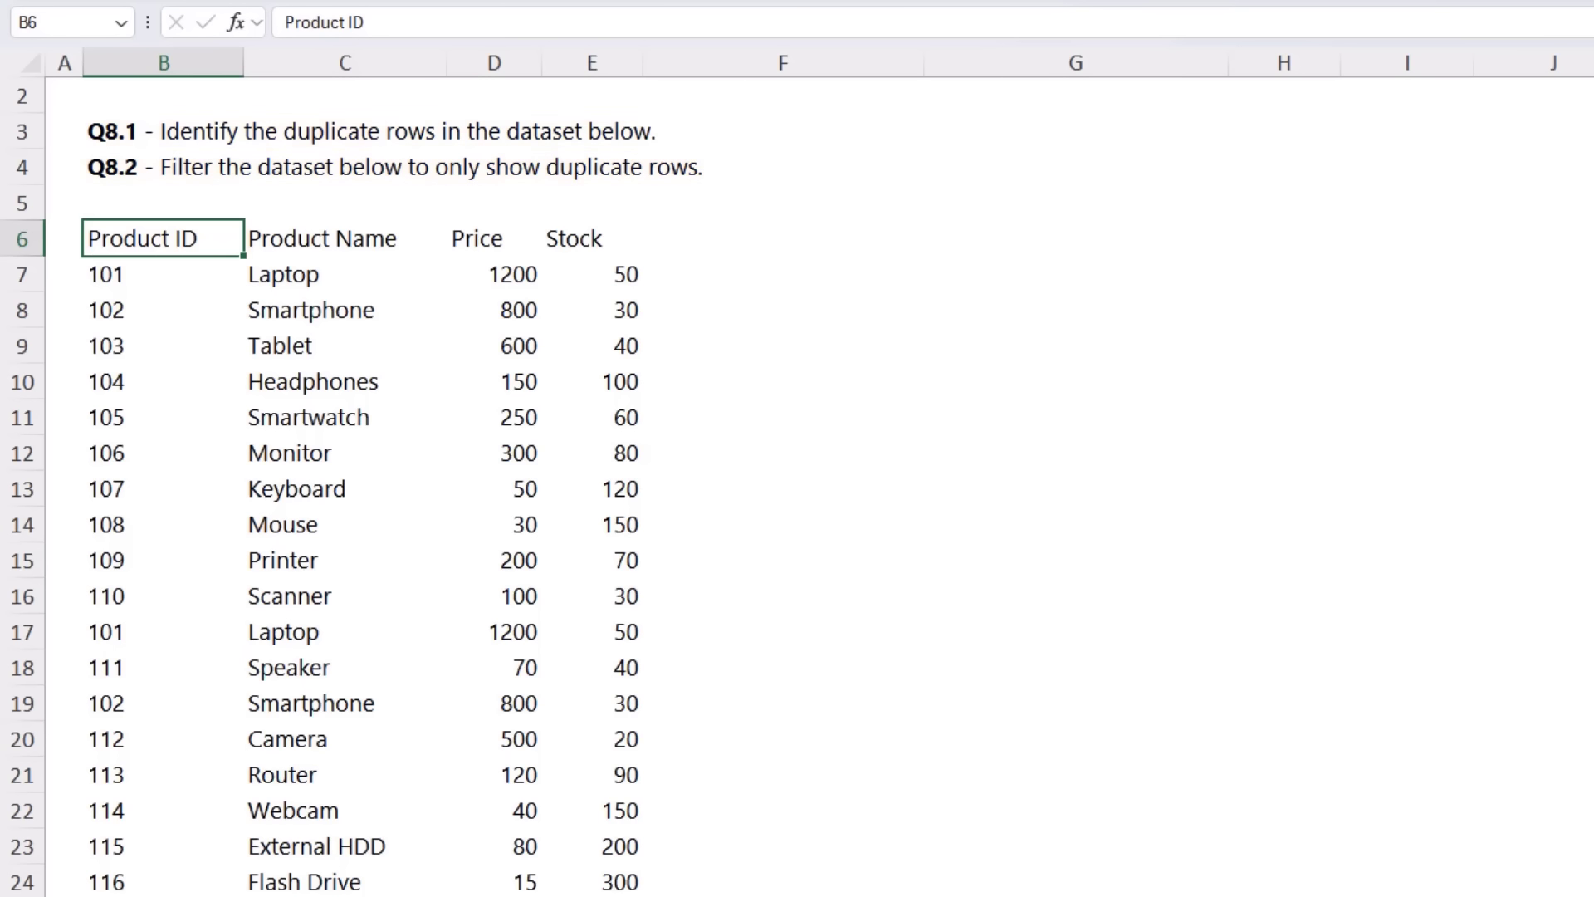
Step: Convert the Q8 dataset B6:E26 into a table with headers and add a "Concatenated Data" column after Stock
key("ctrl+t")
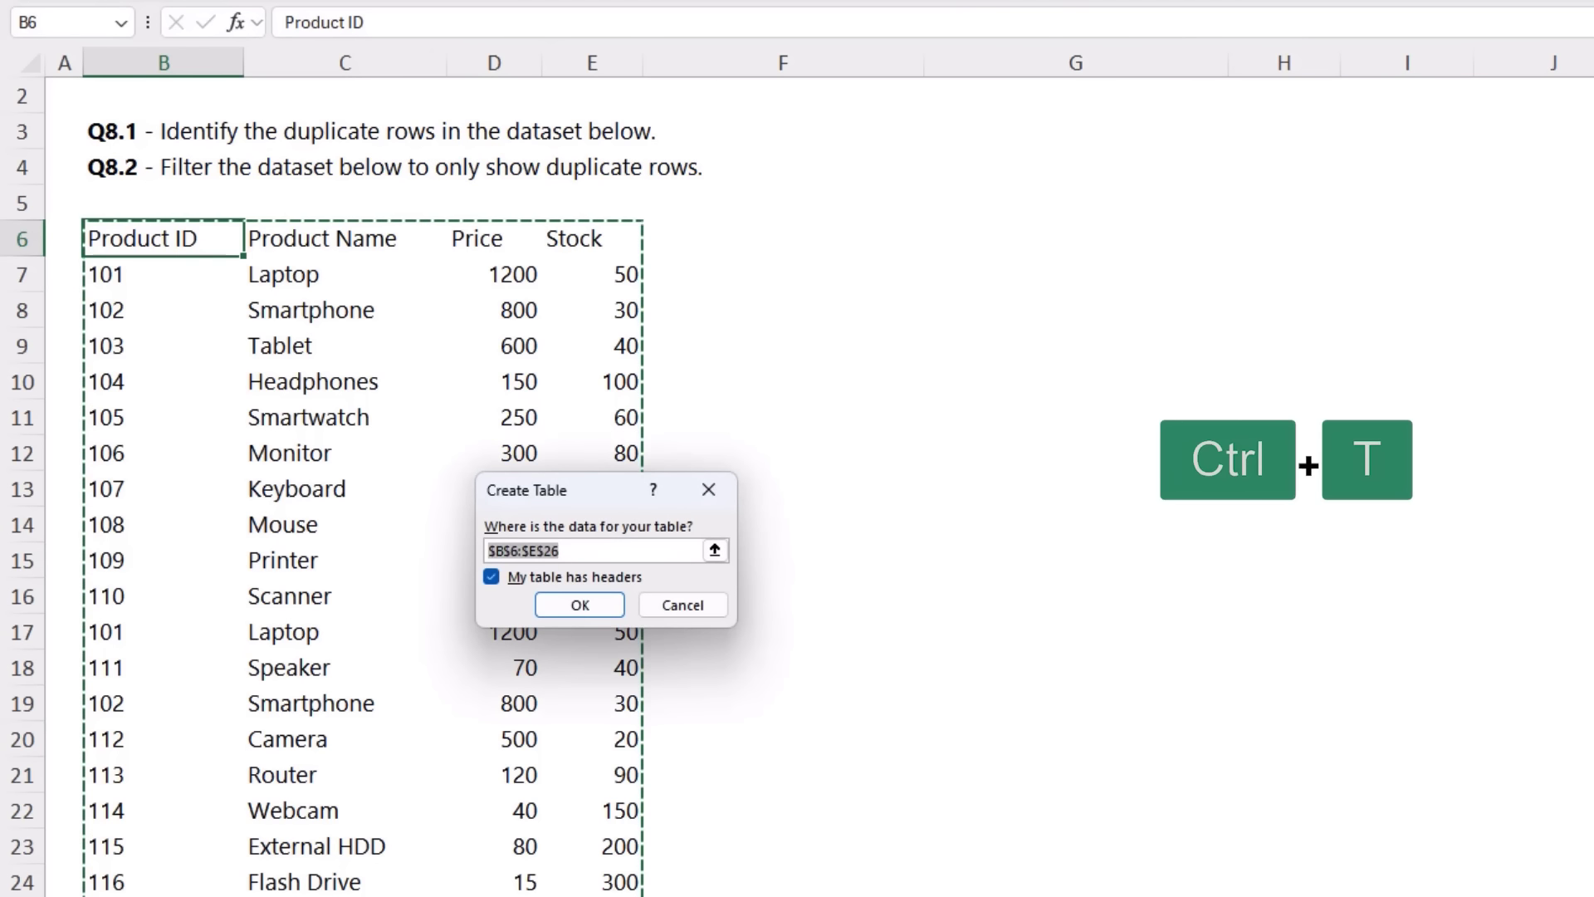
left_click(562, 603)
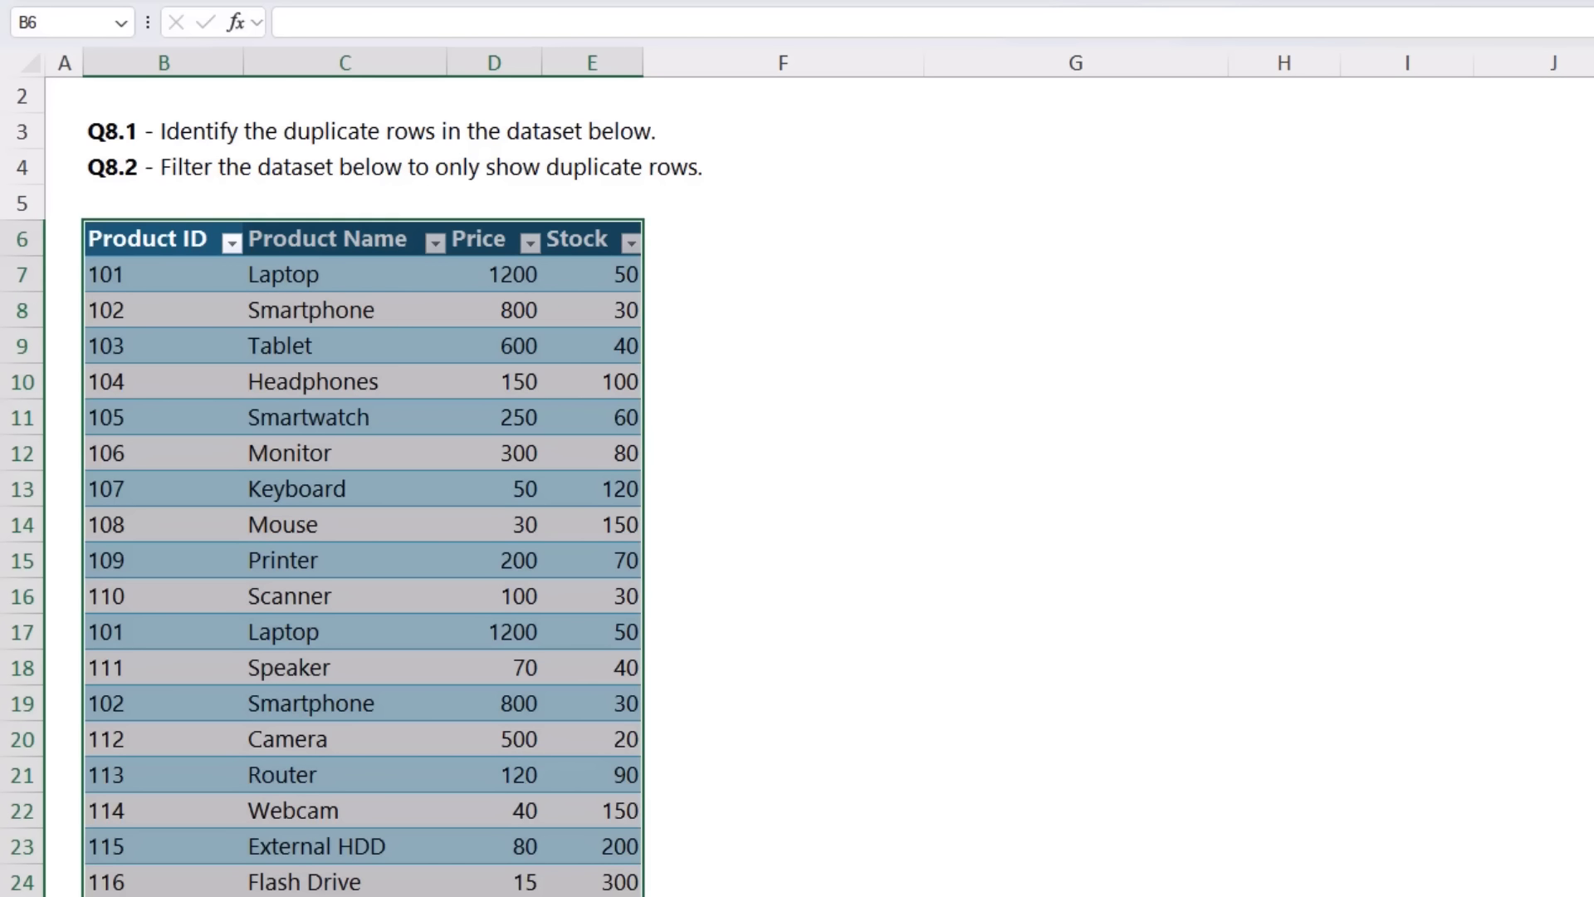
left_click(674, 253)
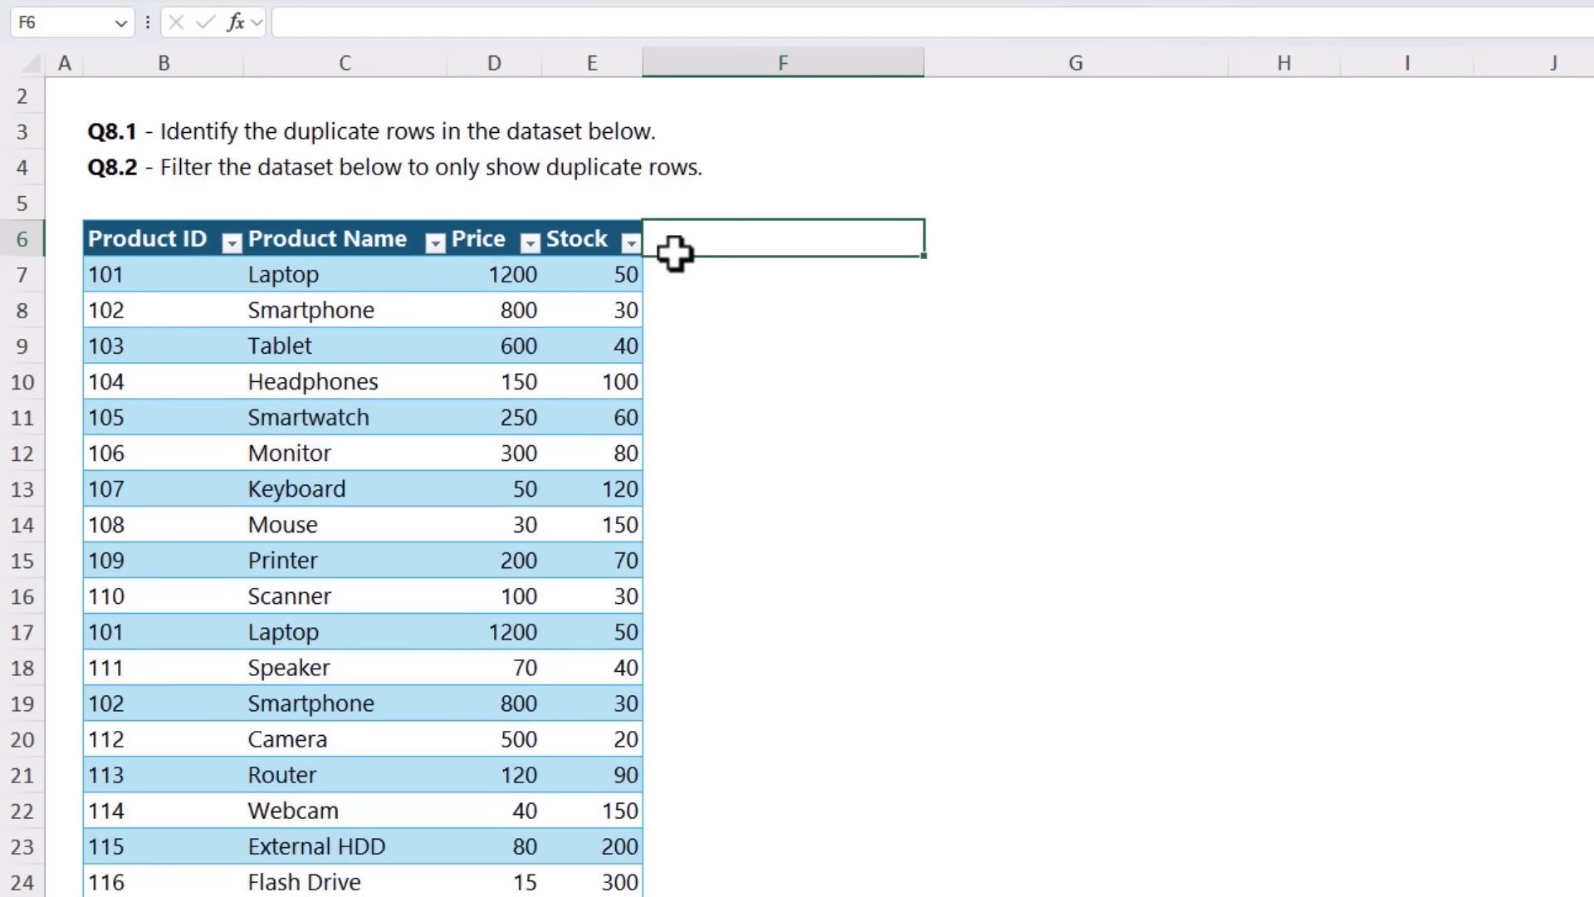
type("Concatenated")
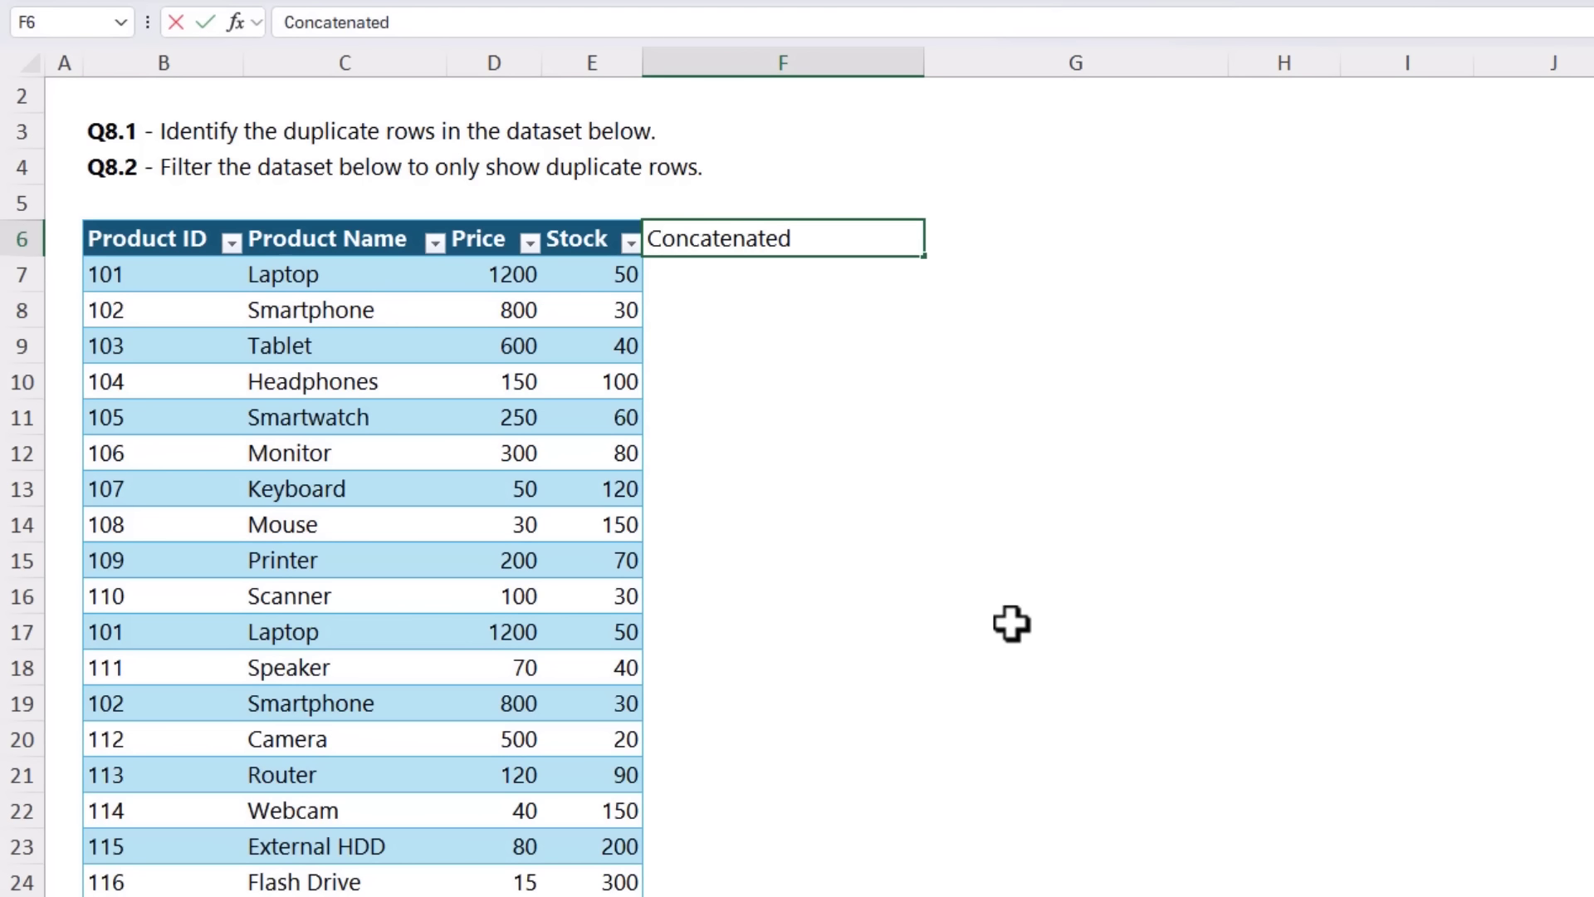
type(" Data")
key("Return")
Step: Fill the Concatenated Data column with a TEXTJOIN formula that joins each row's Product ID through Stock with commas, ignoring empty cells
type("=t")
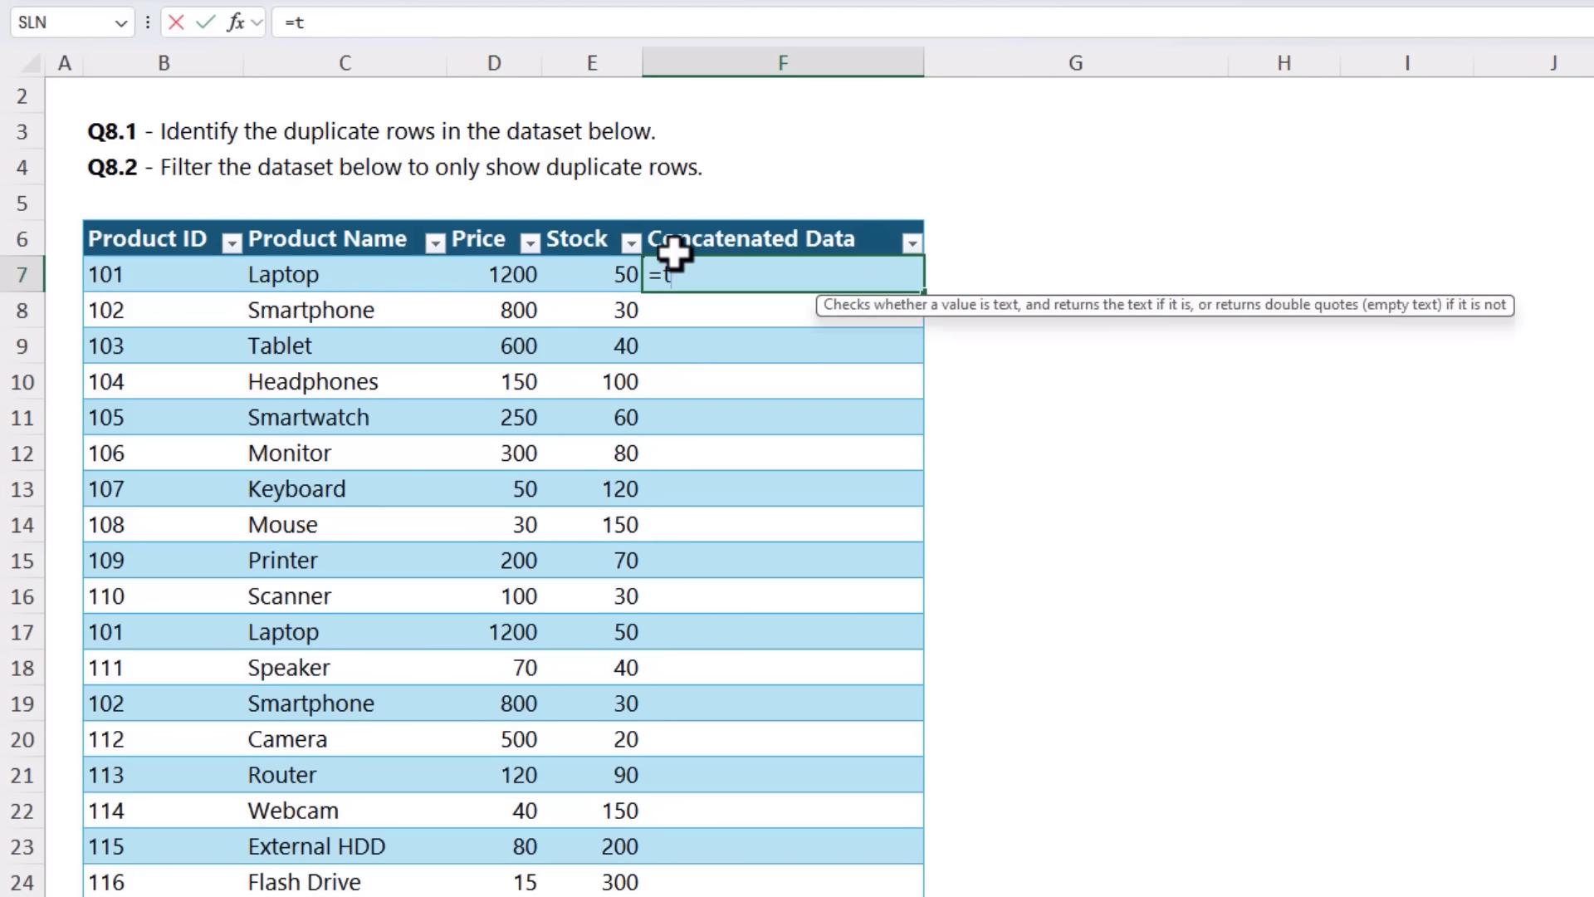
type("ext")
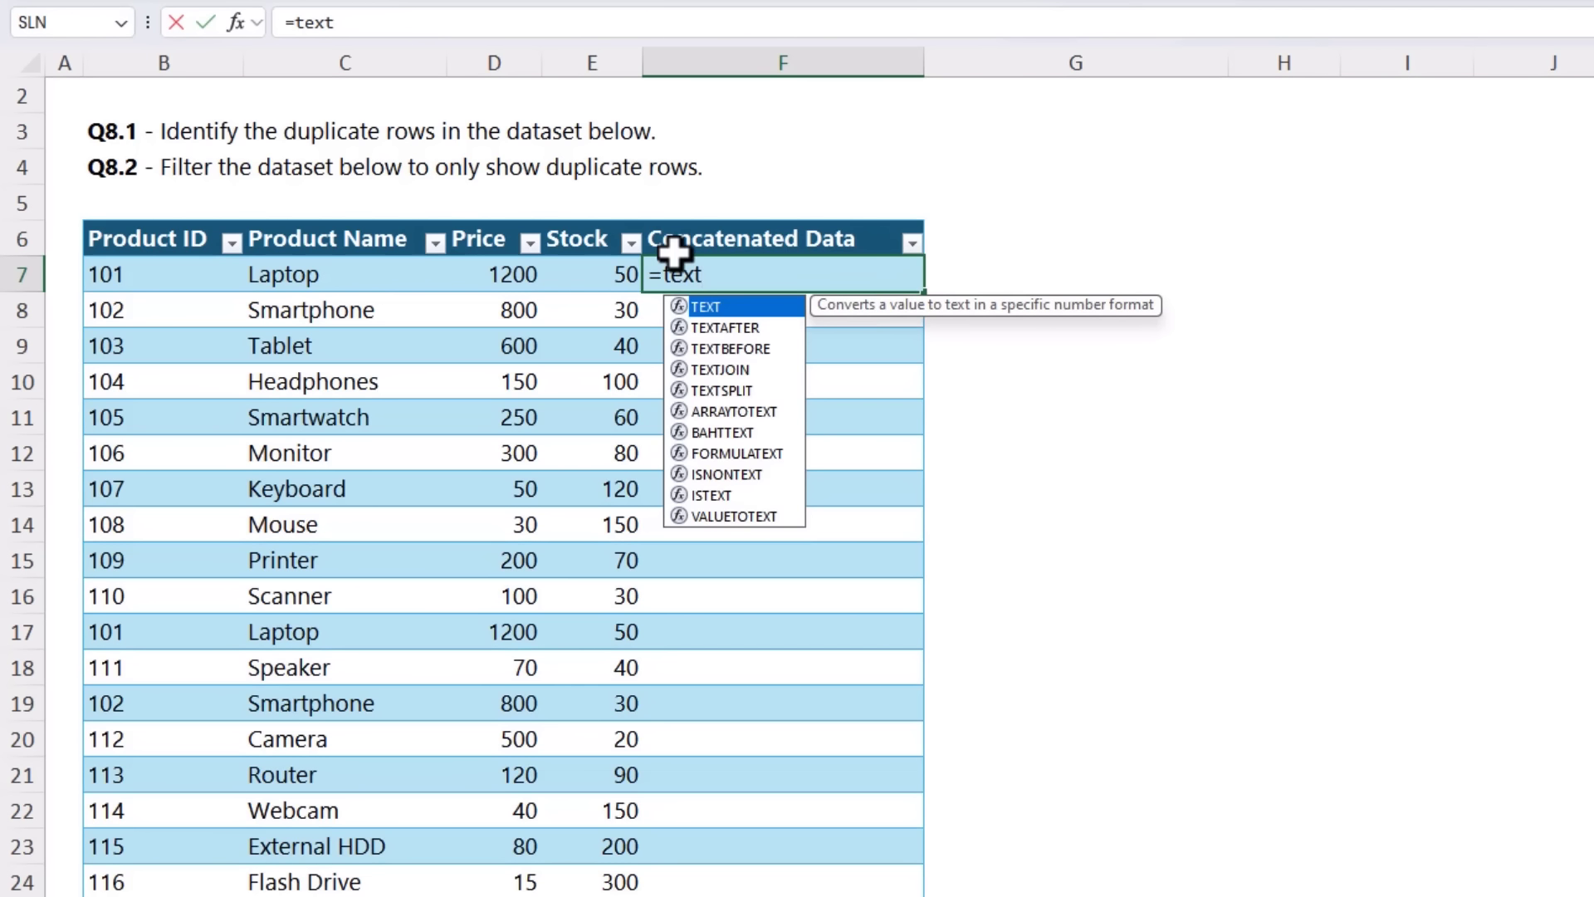
type("jo")
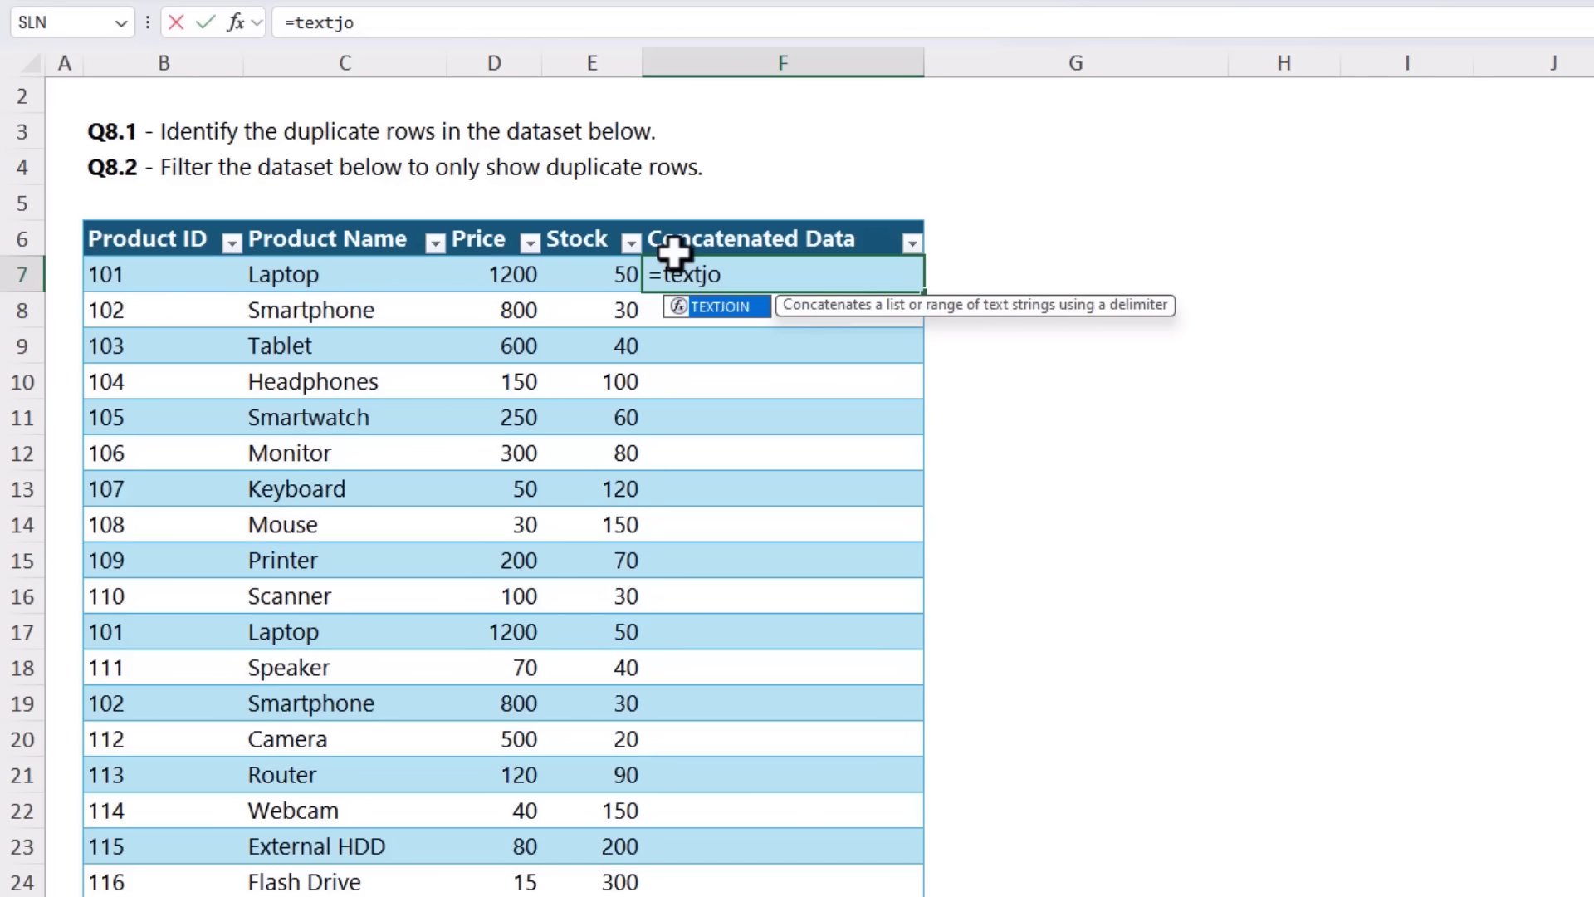
key("Tab")
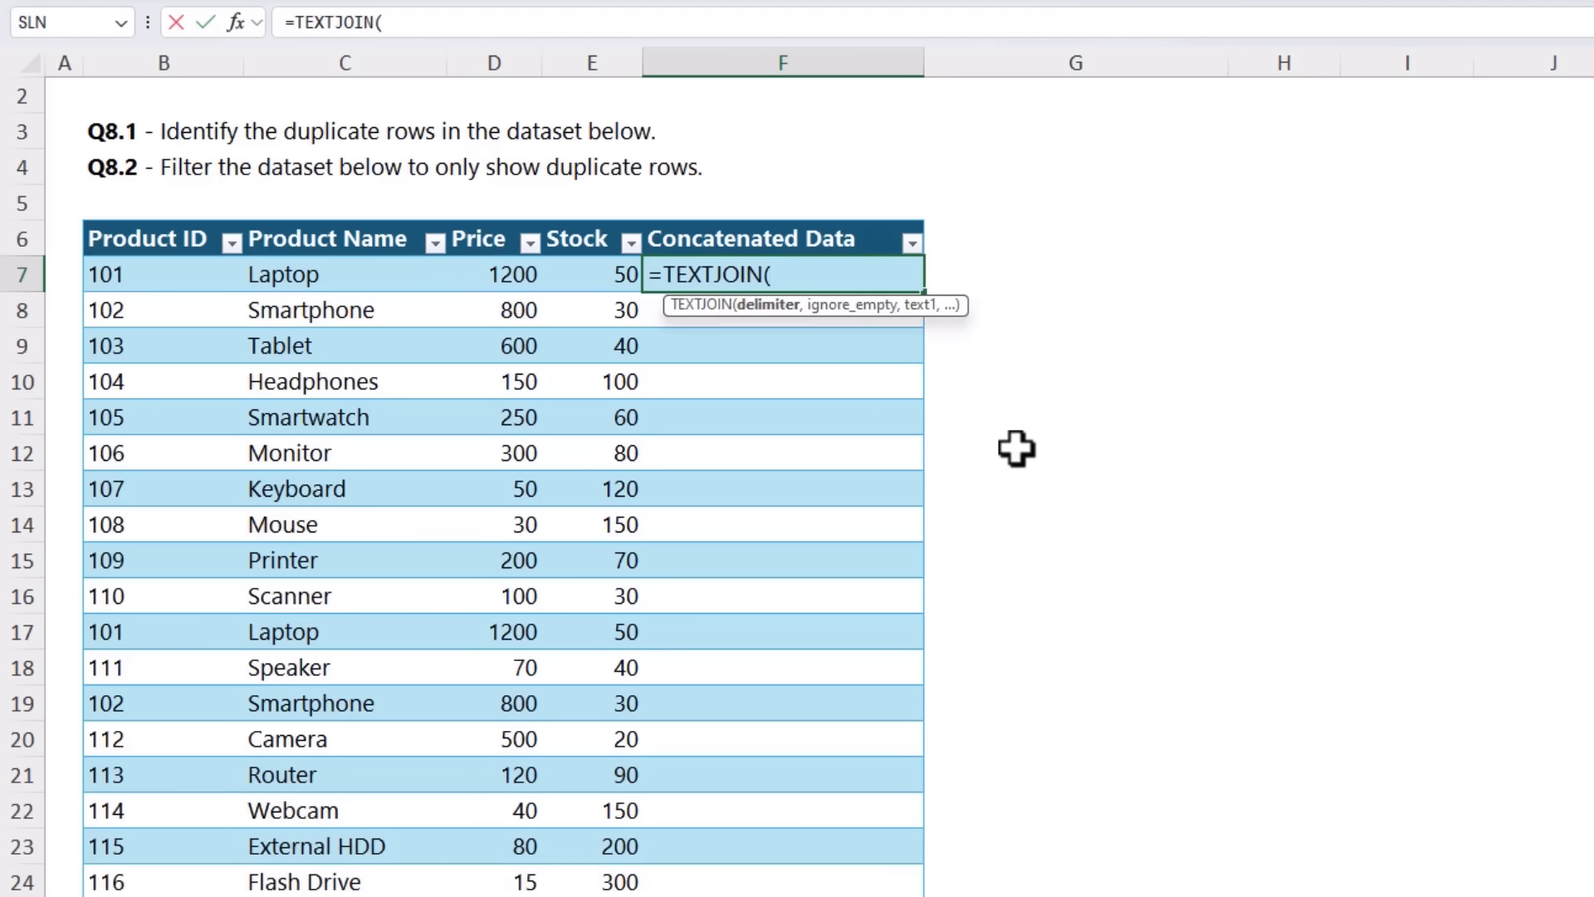
type("\",\",")
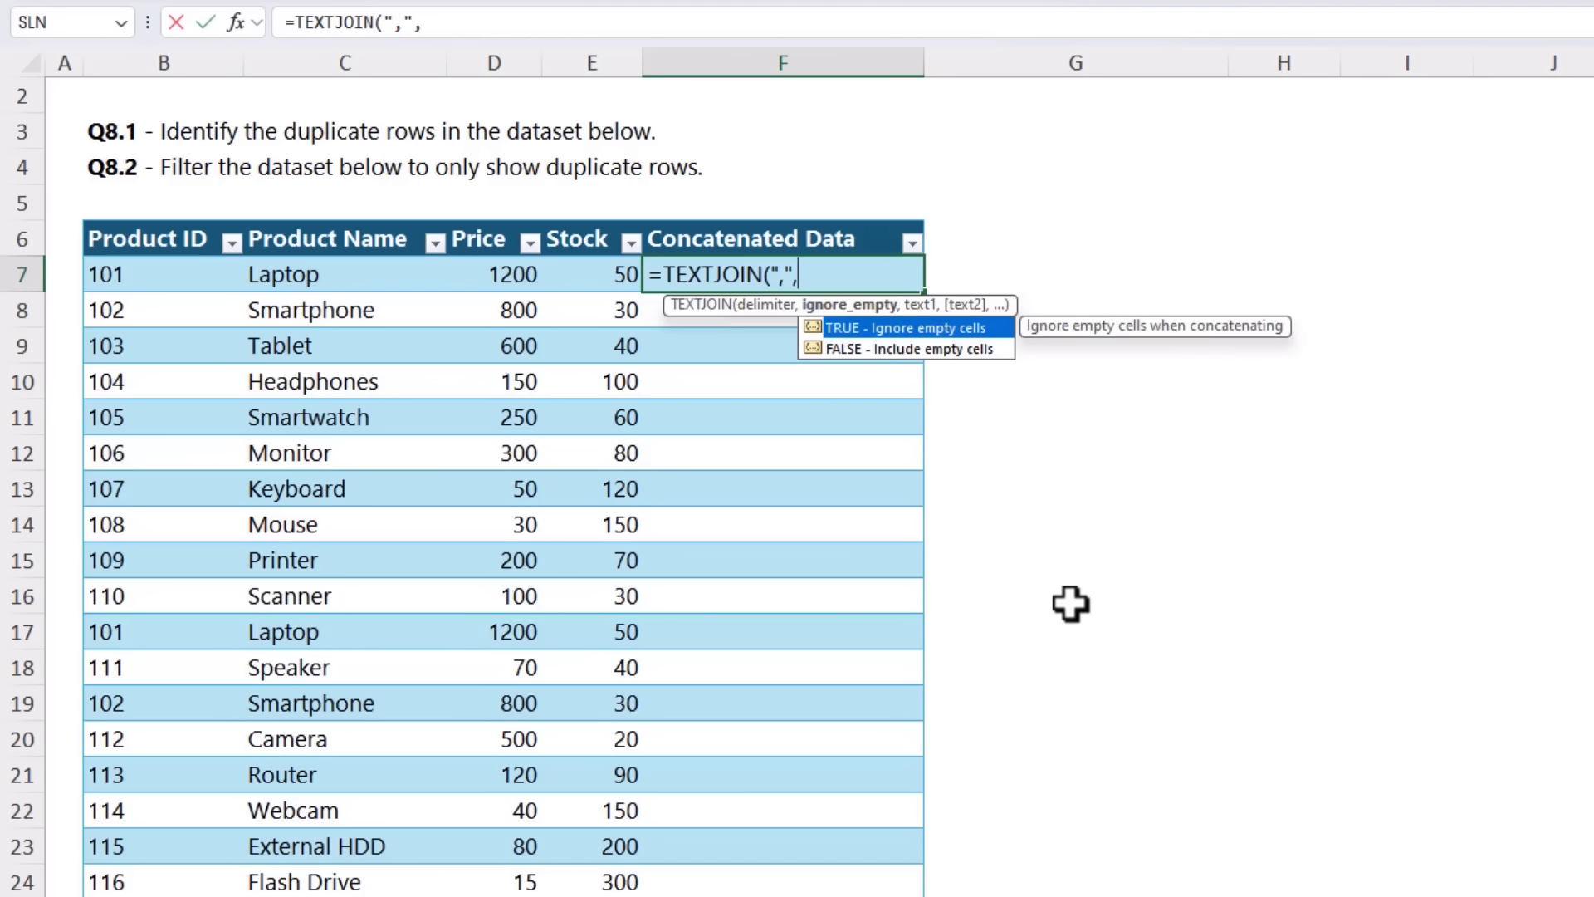
key("Tab")
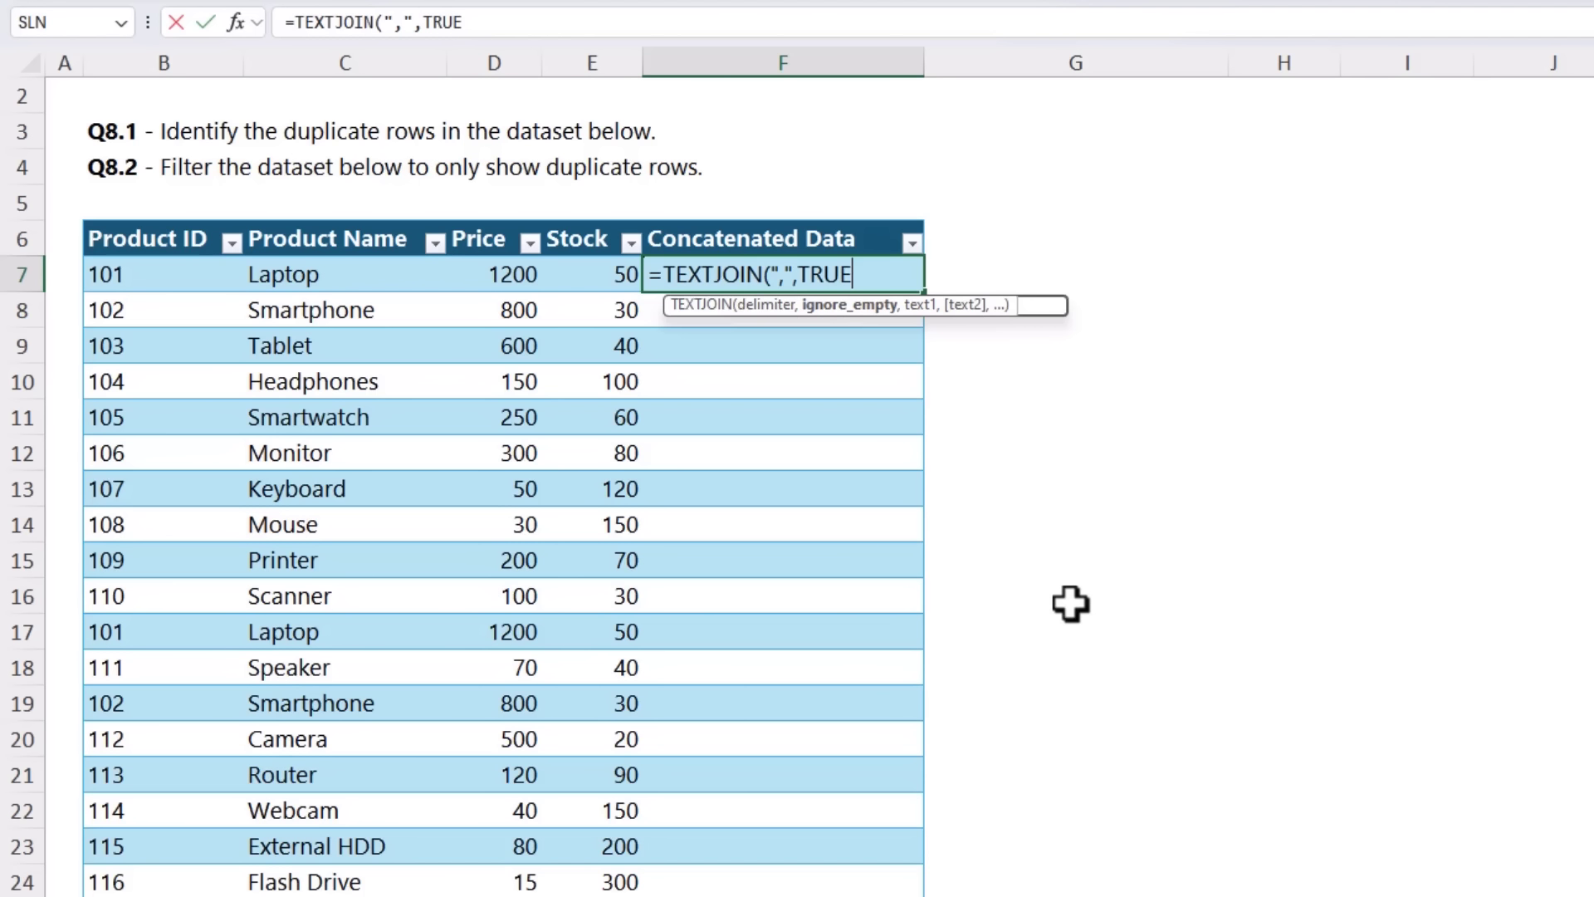
type(",")
left_click_drag(142, 275, 582, 275)
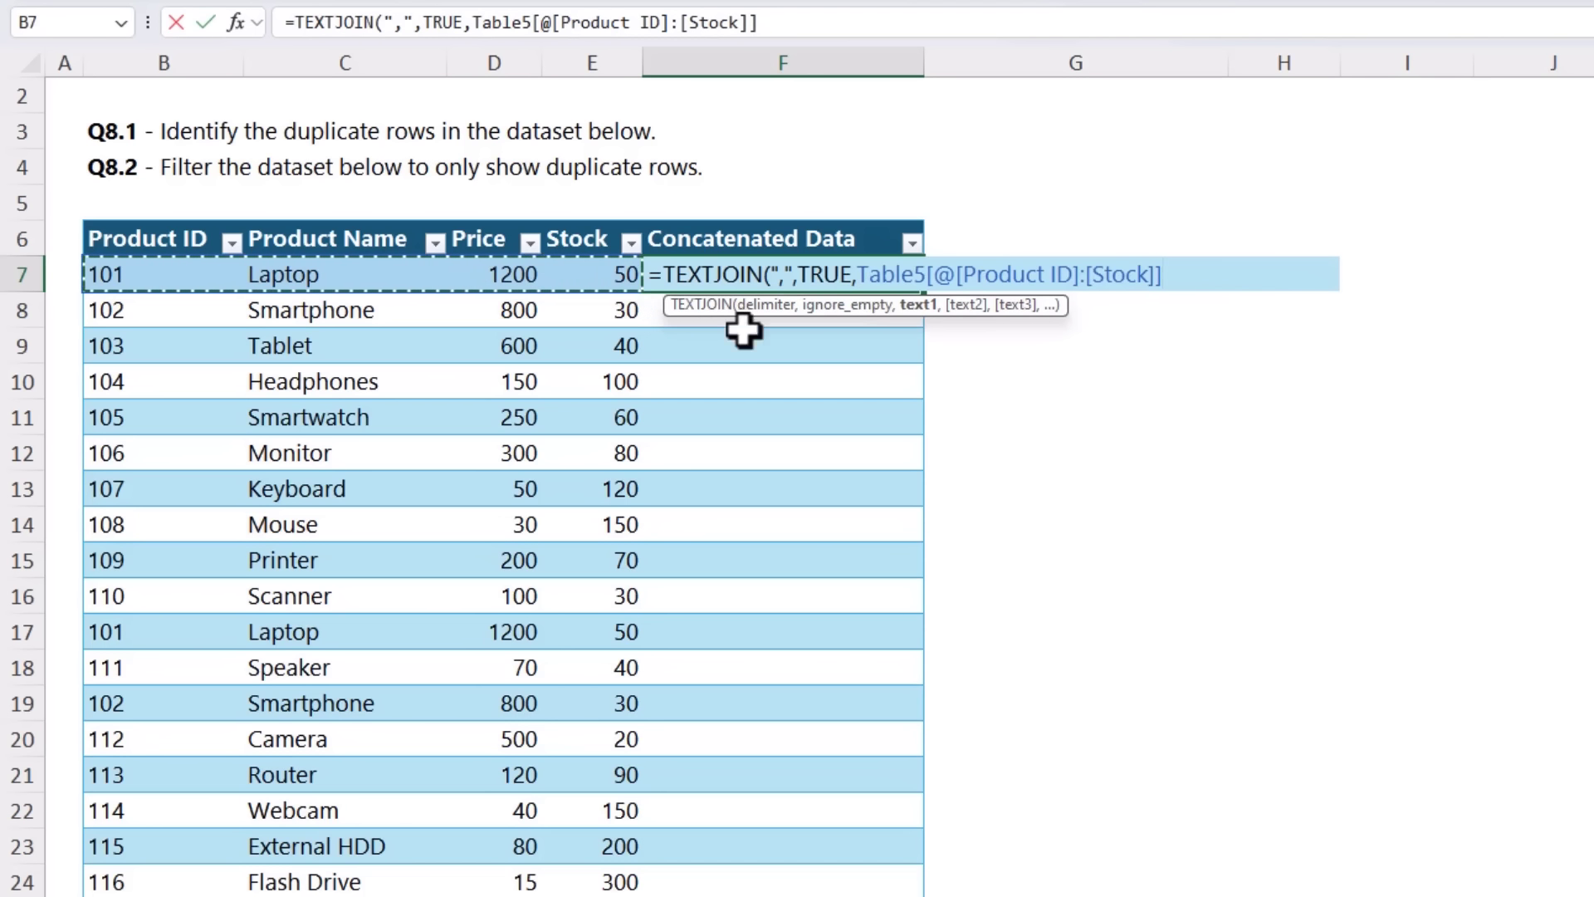
type(")")
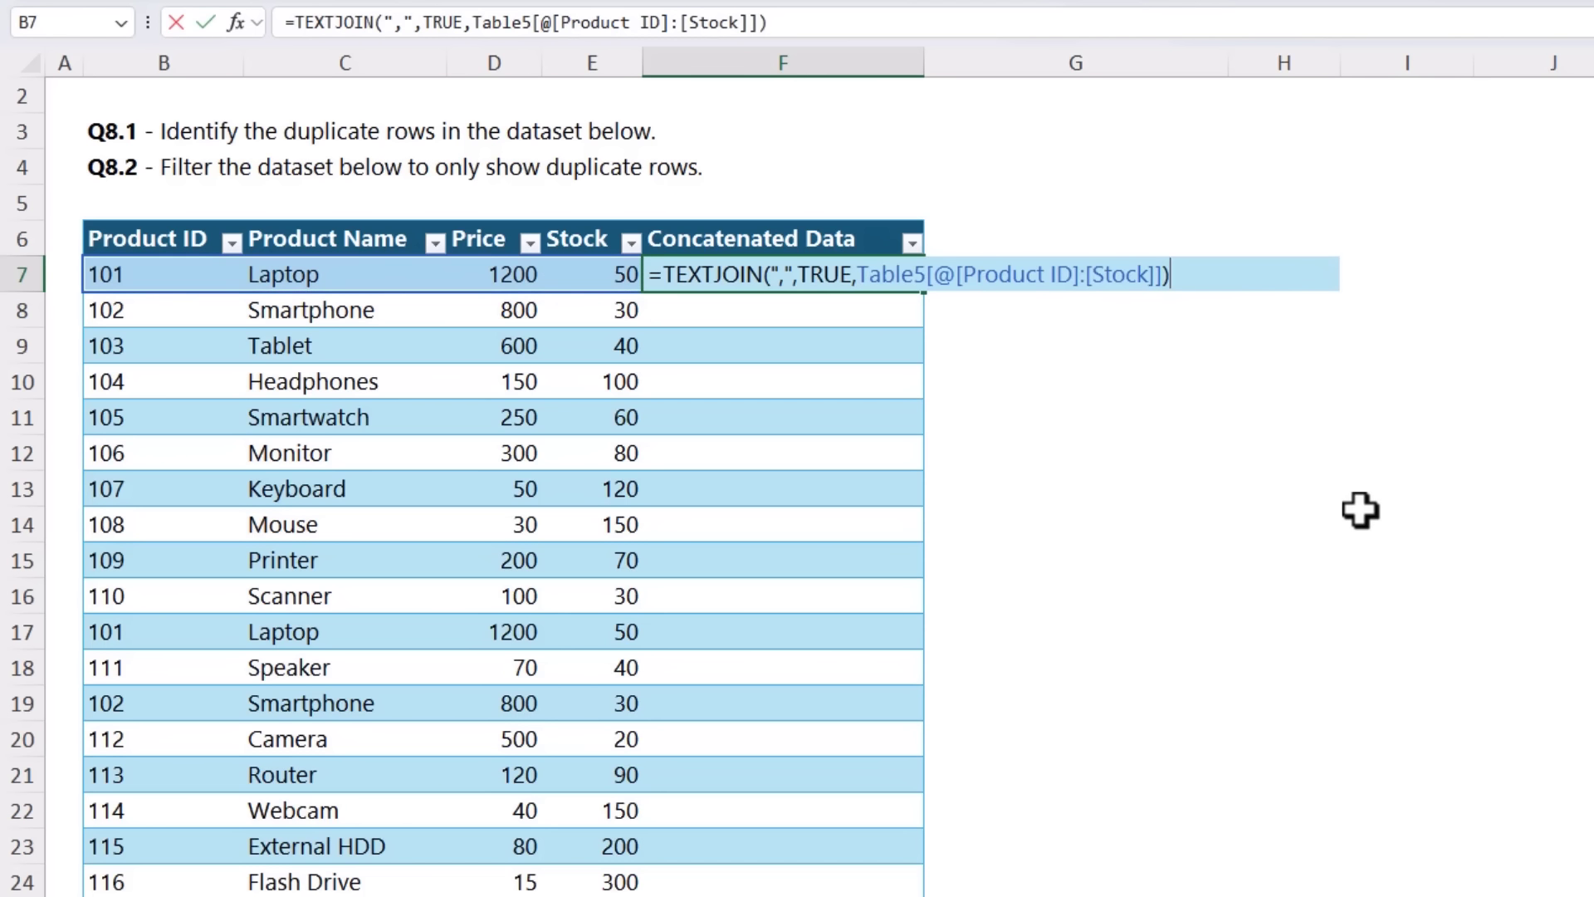
key("Return")
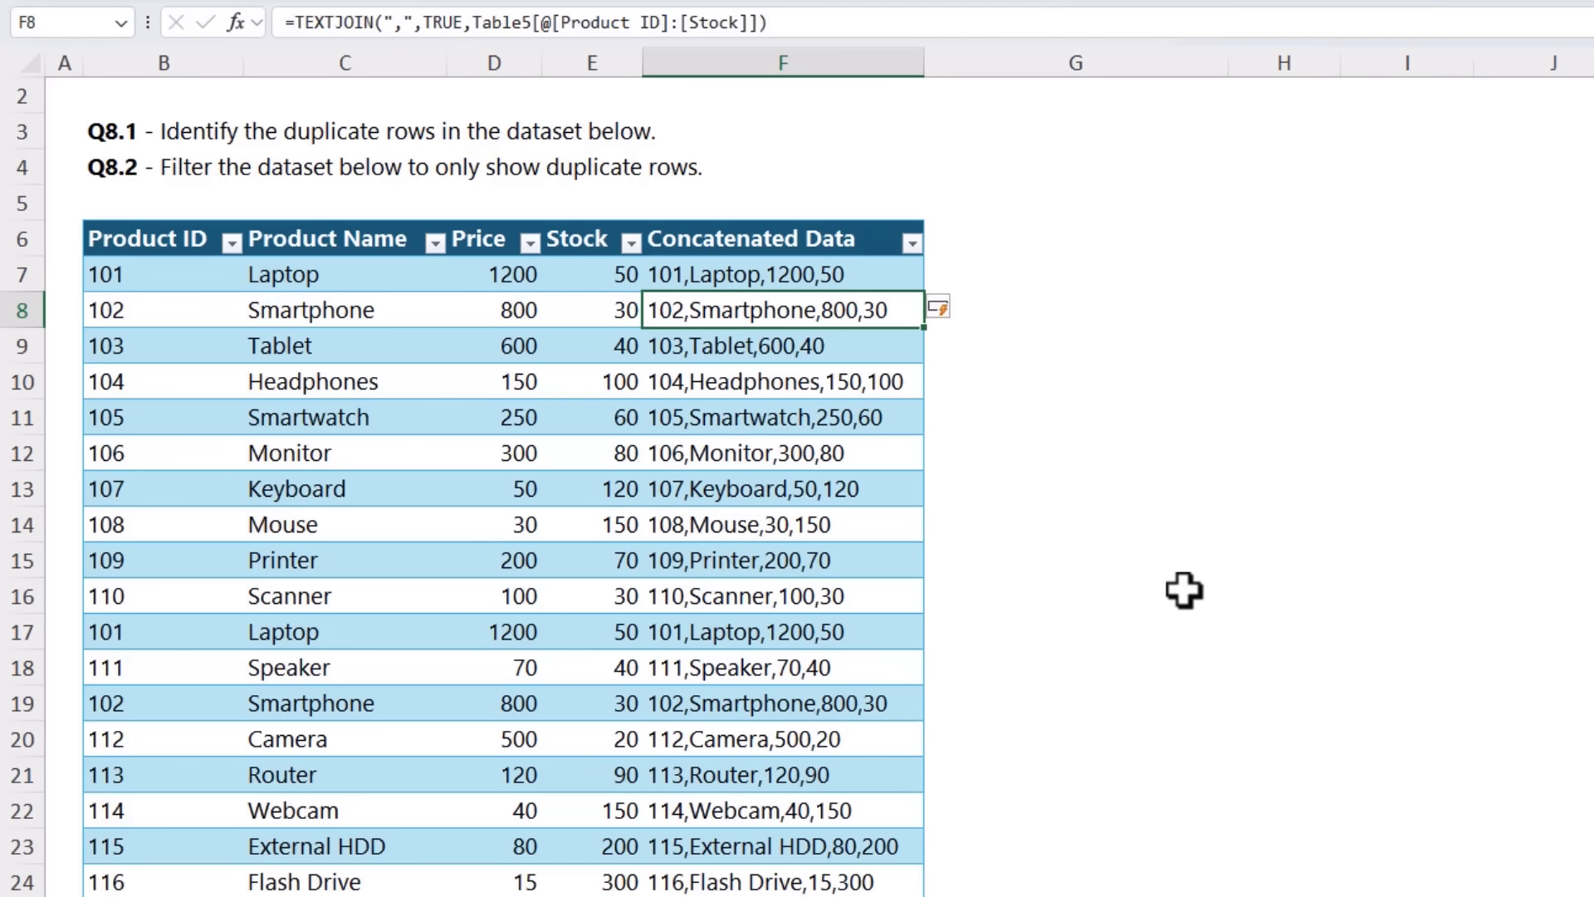
Step: Highlight duplicate values in the Concatenated Data column using conditional formatting with Light Red Fill with Dark Red Text
left_click(798, 217)
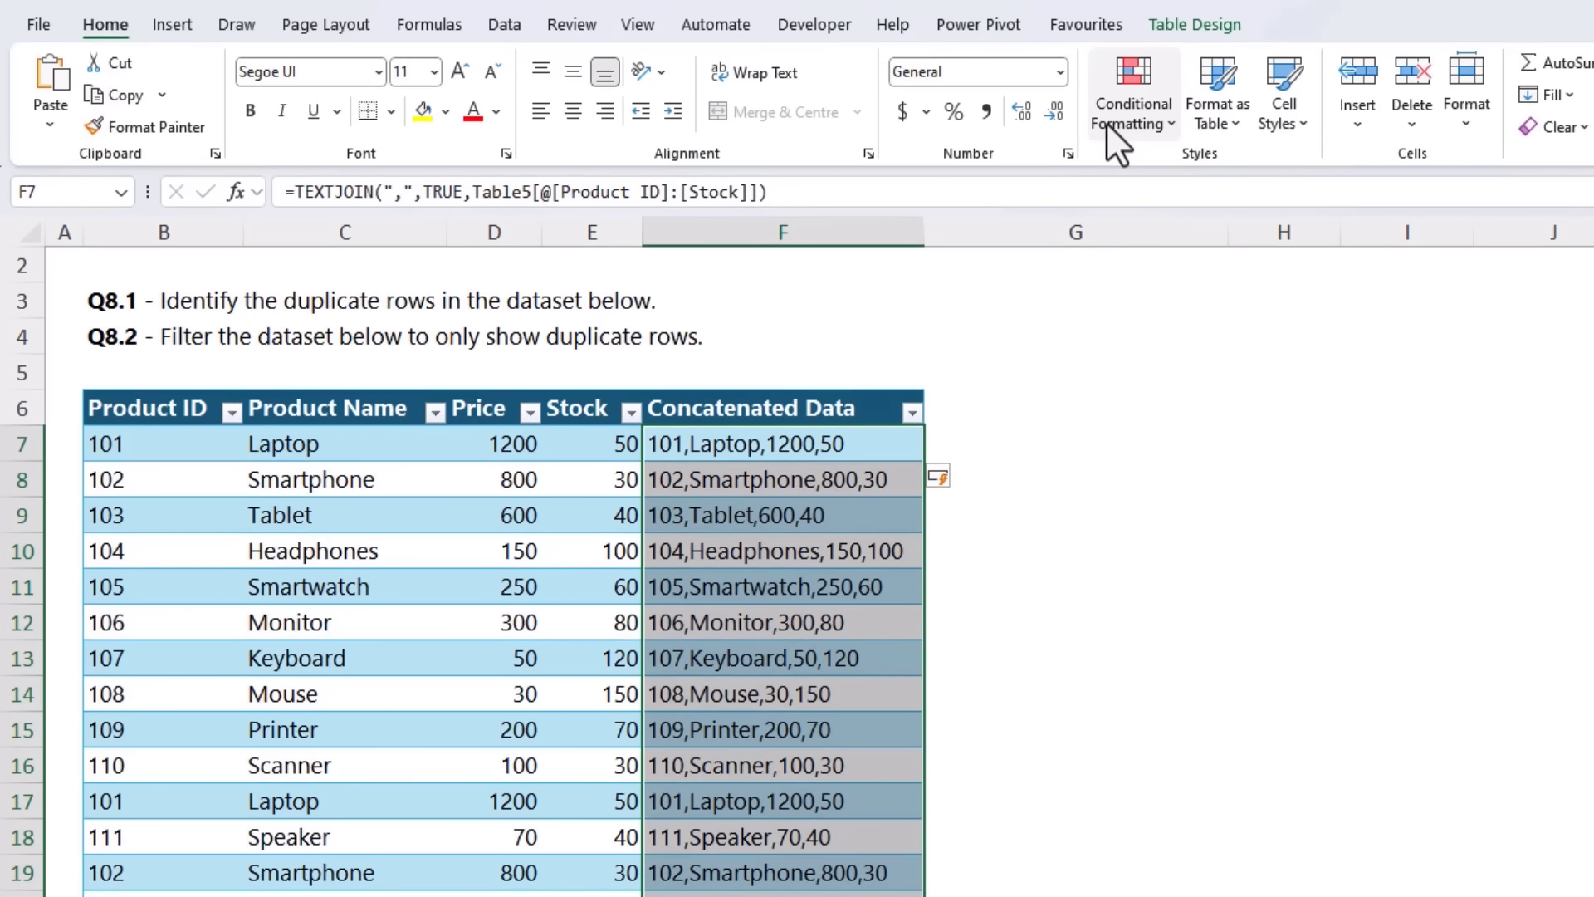
left_click(1106, 122)
mouse_move(1123, 181)
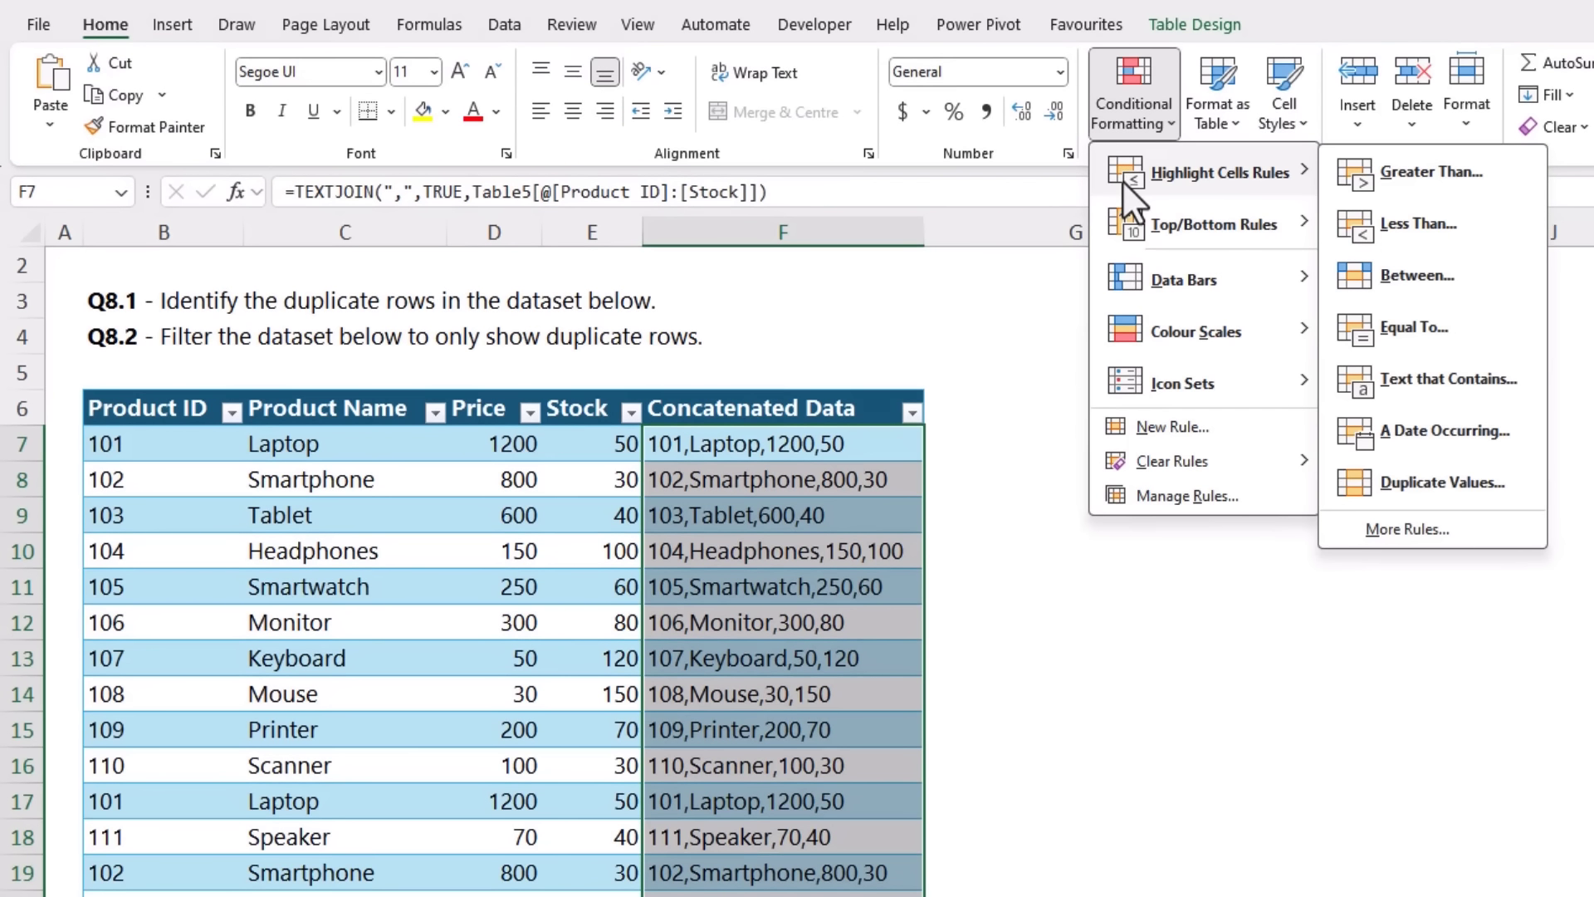
left_click(1515, 495)
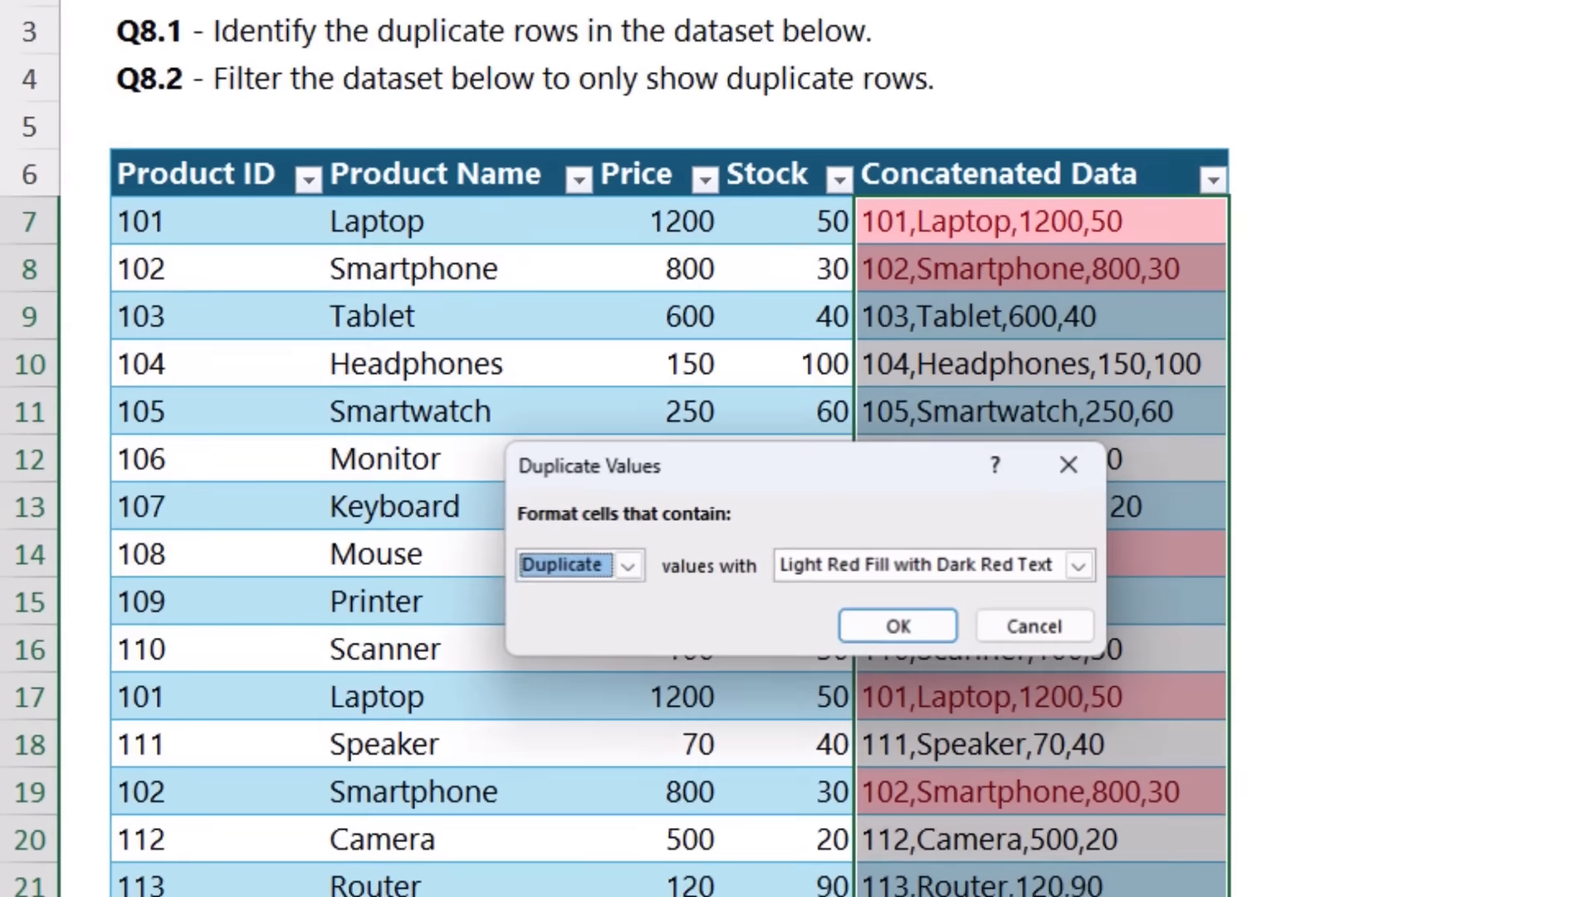
left_click(812, 702)
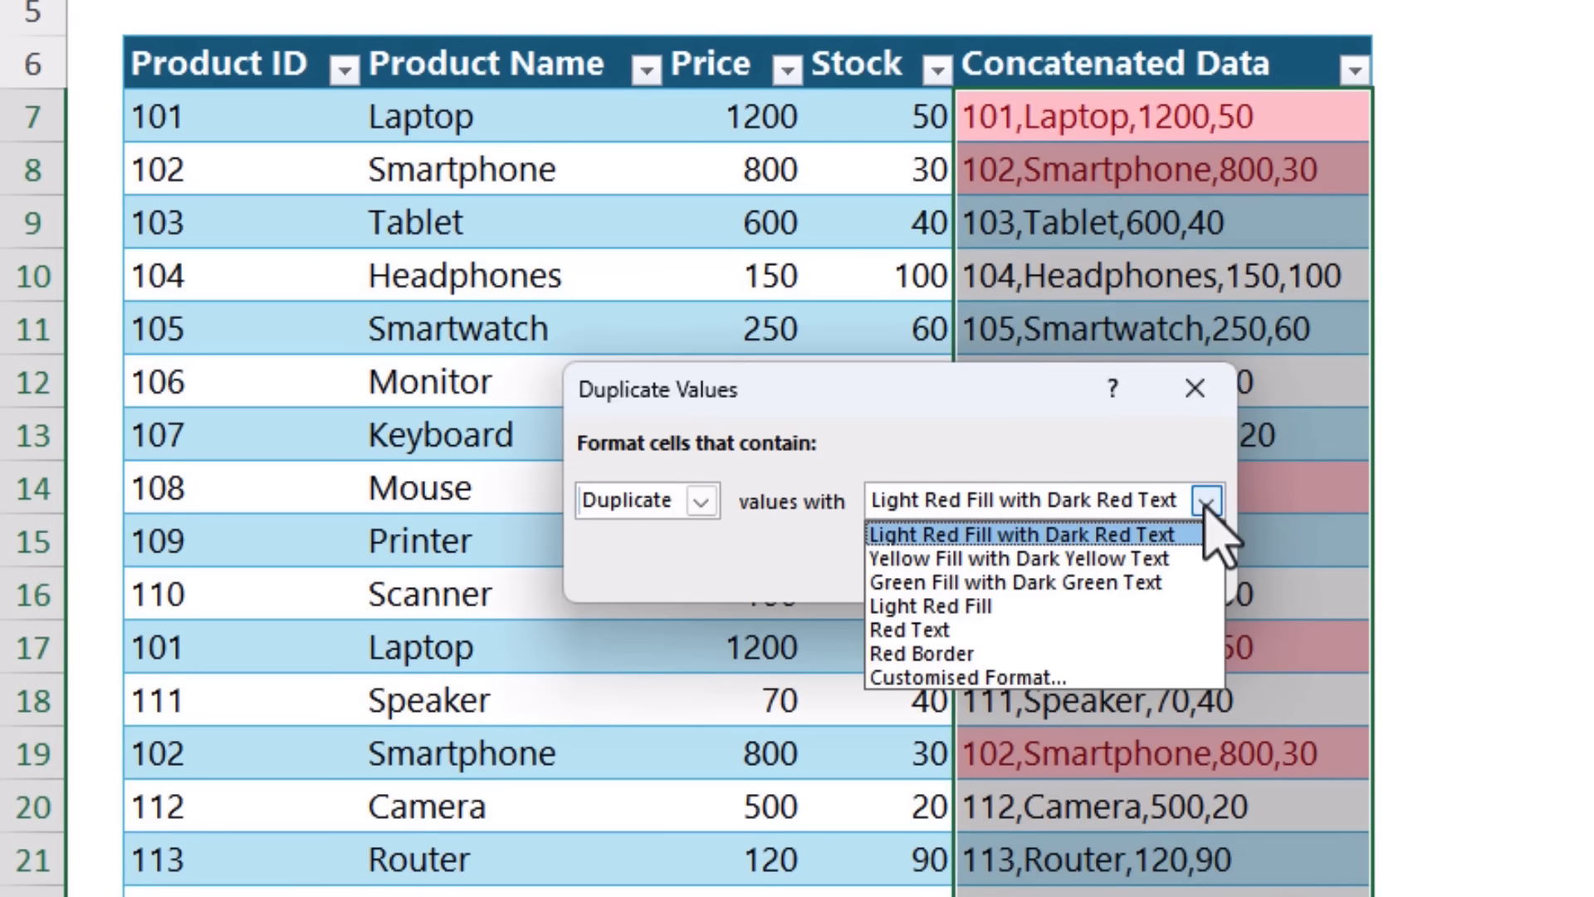
left_click(1207, 504)
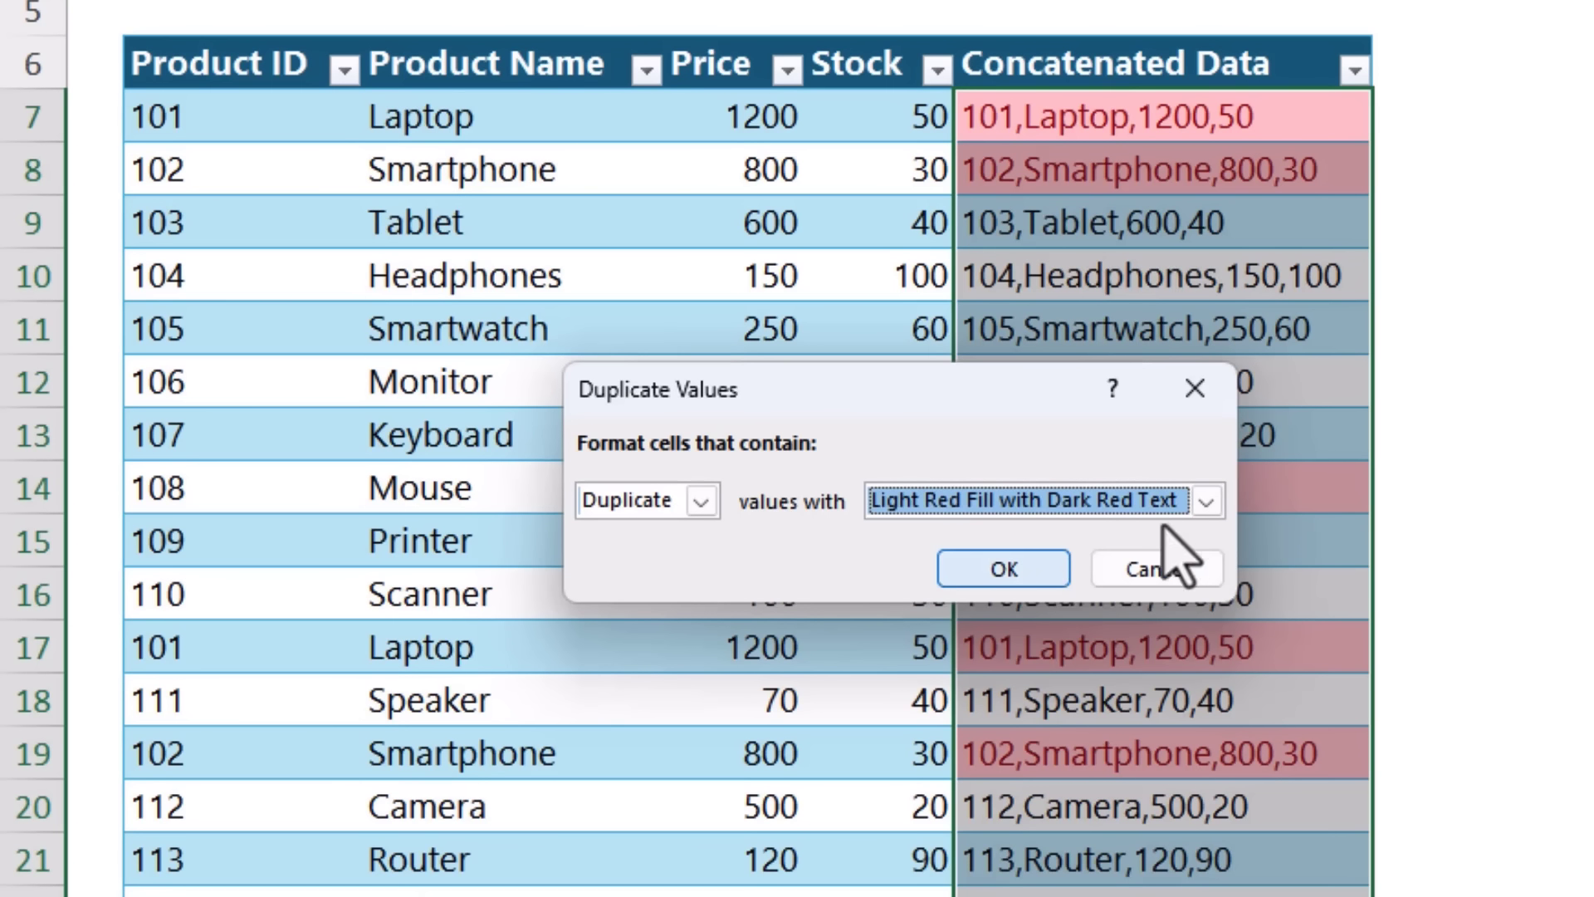
left_click(1051, 577)
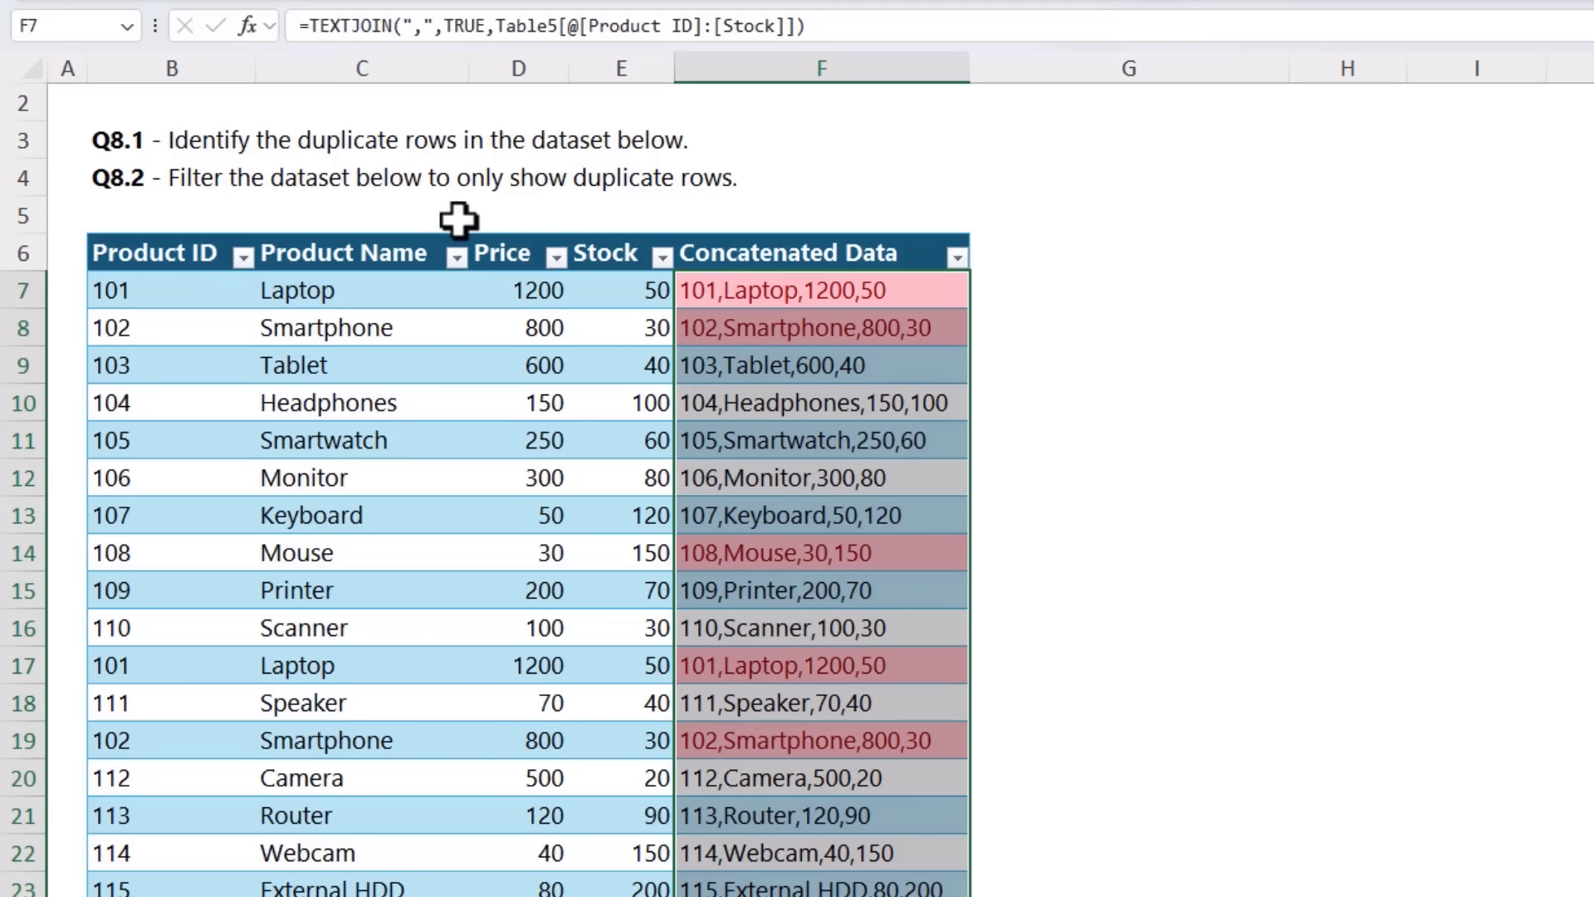
Step: Filter the Concatenated Data column by the light red cell colour to show only duplicate rows
left_click(958, 258)
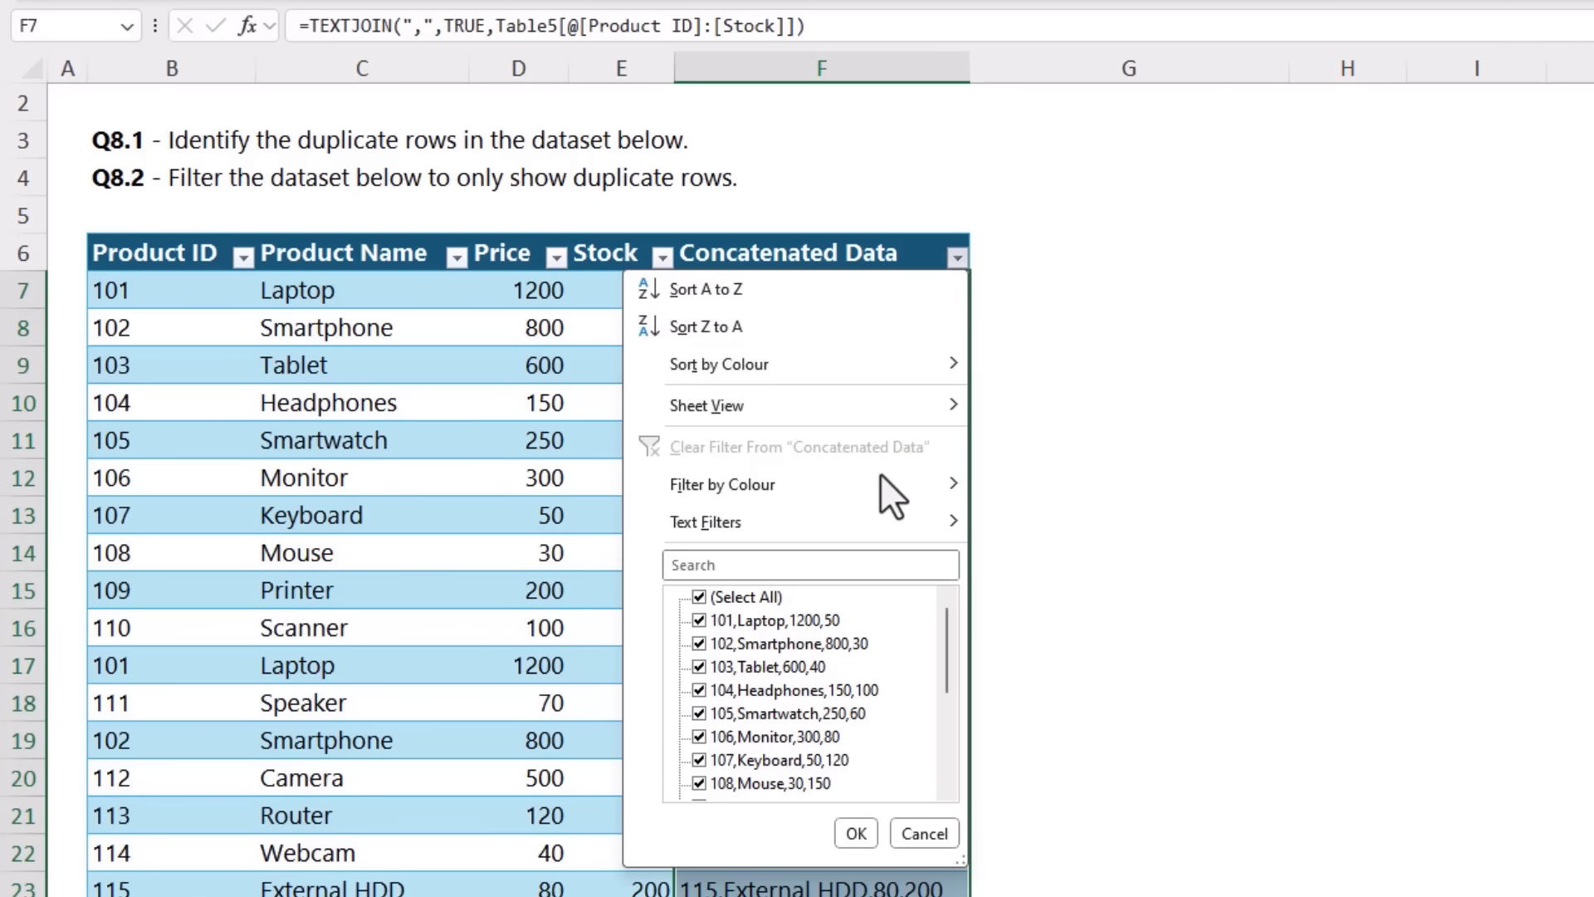
mouse_move(875, 487)
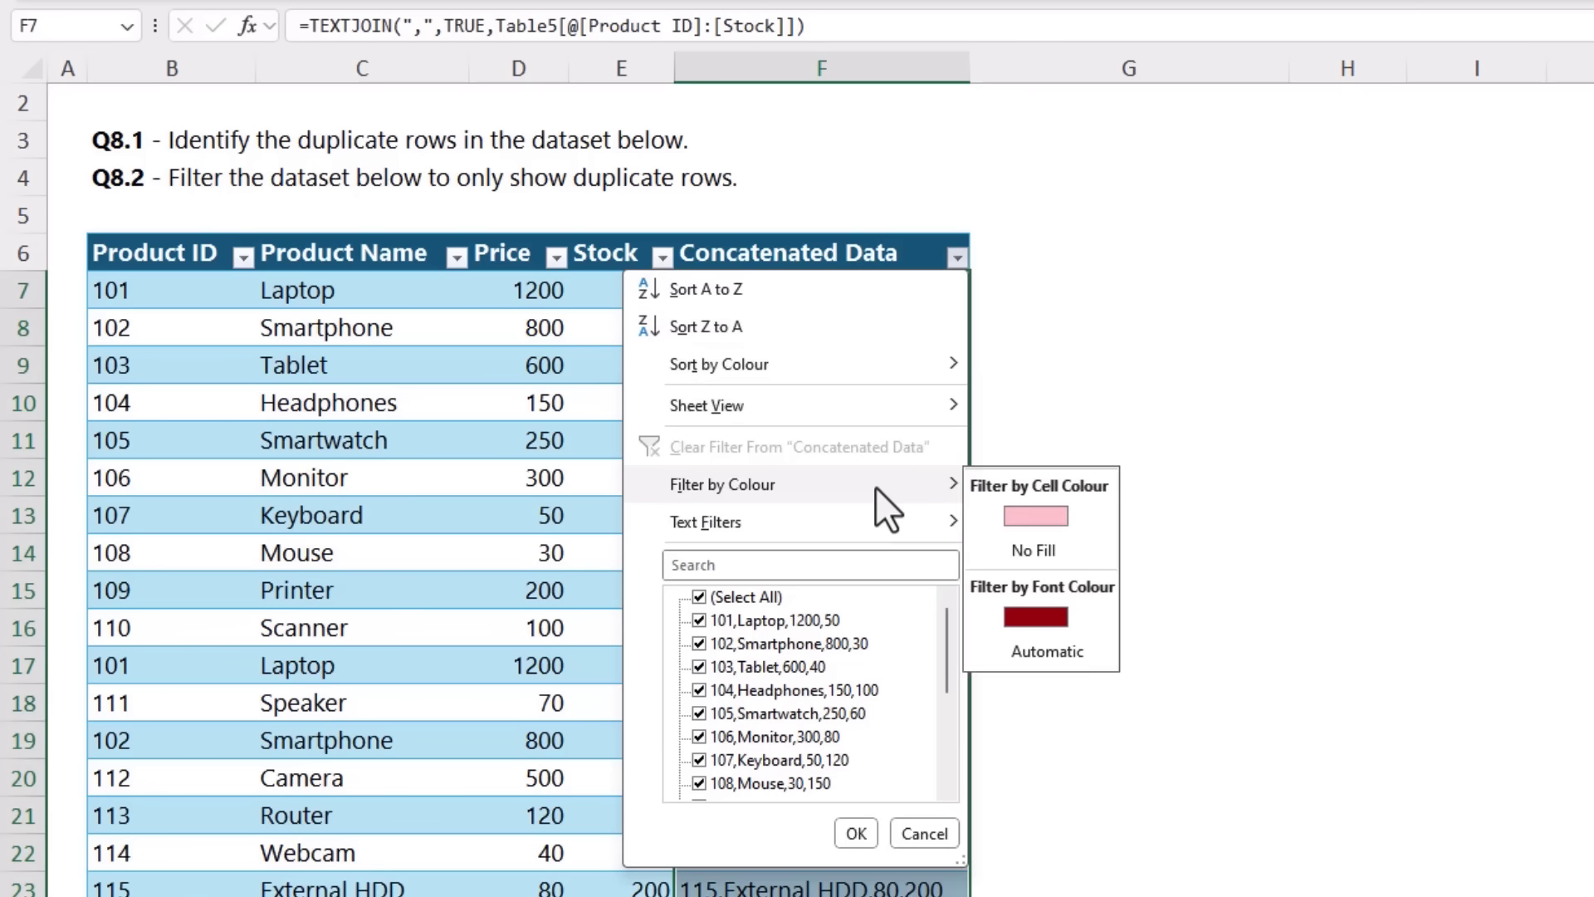
left_click(988, 513)
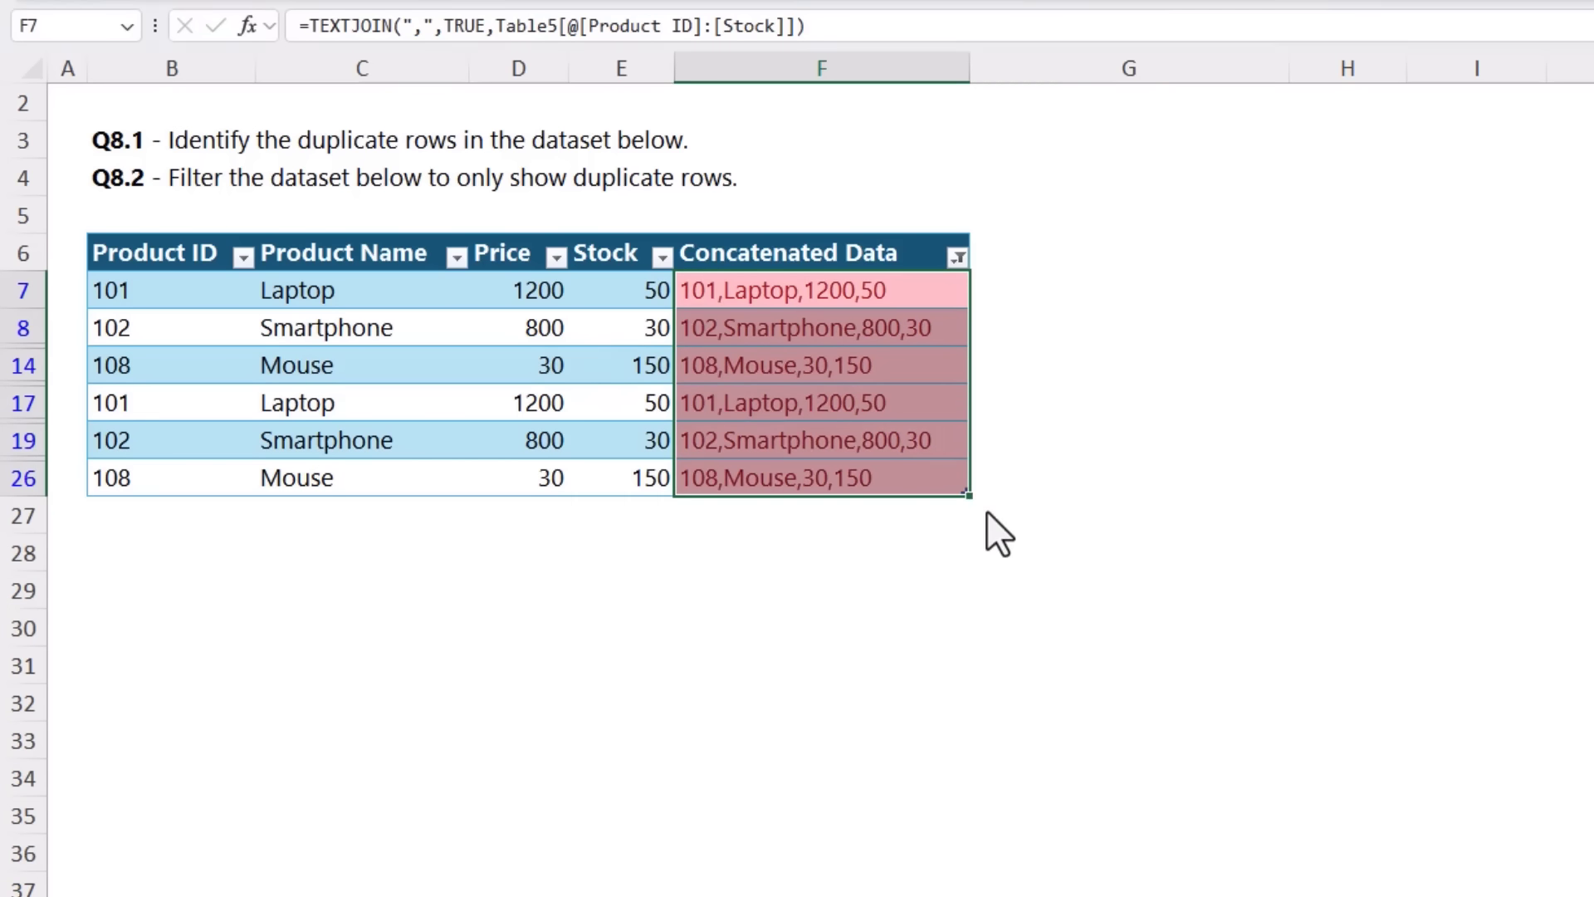